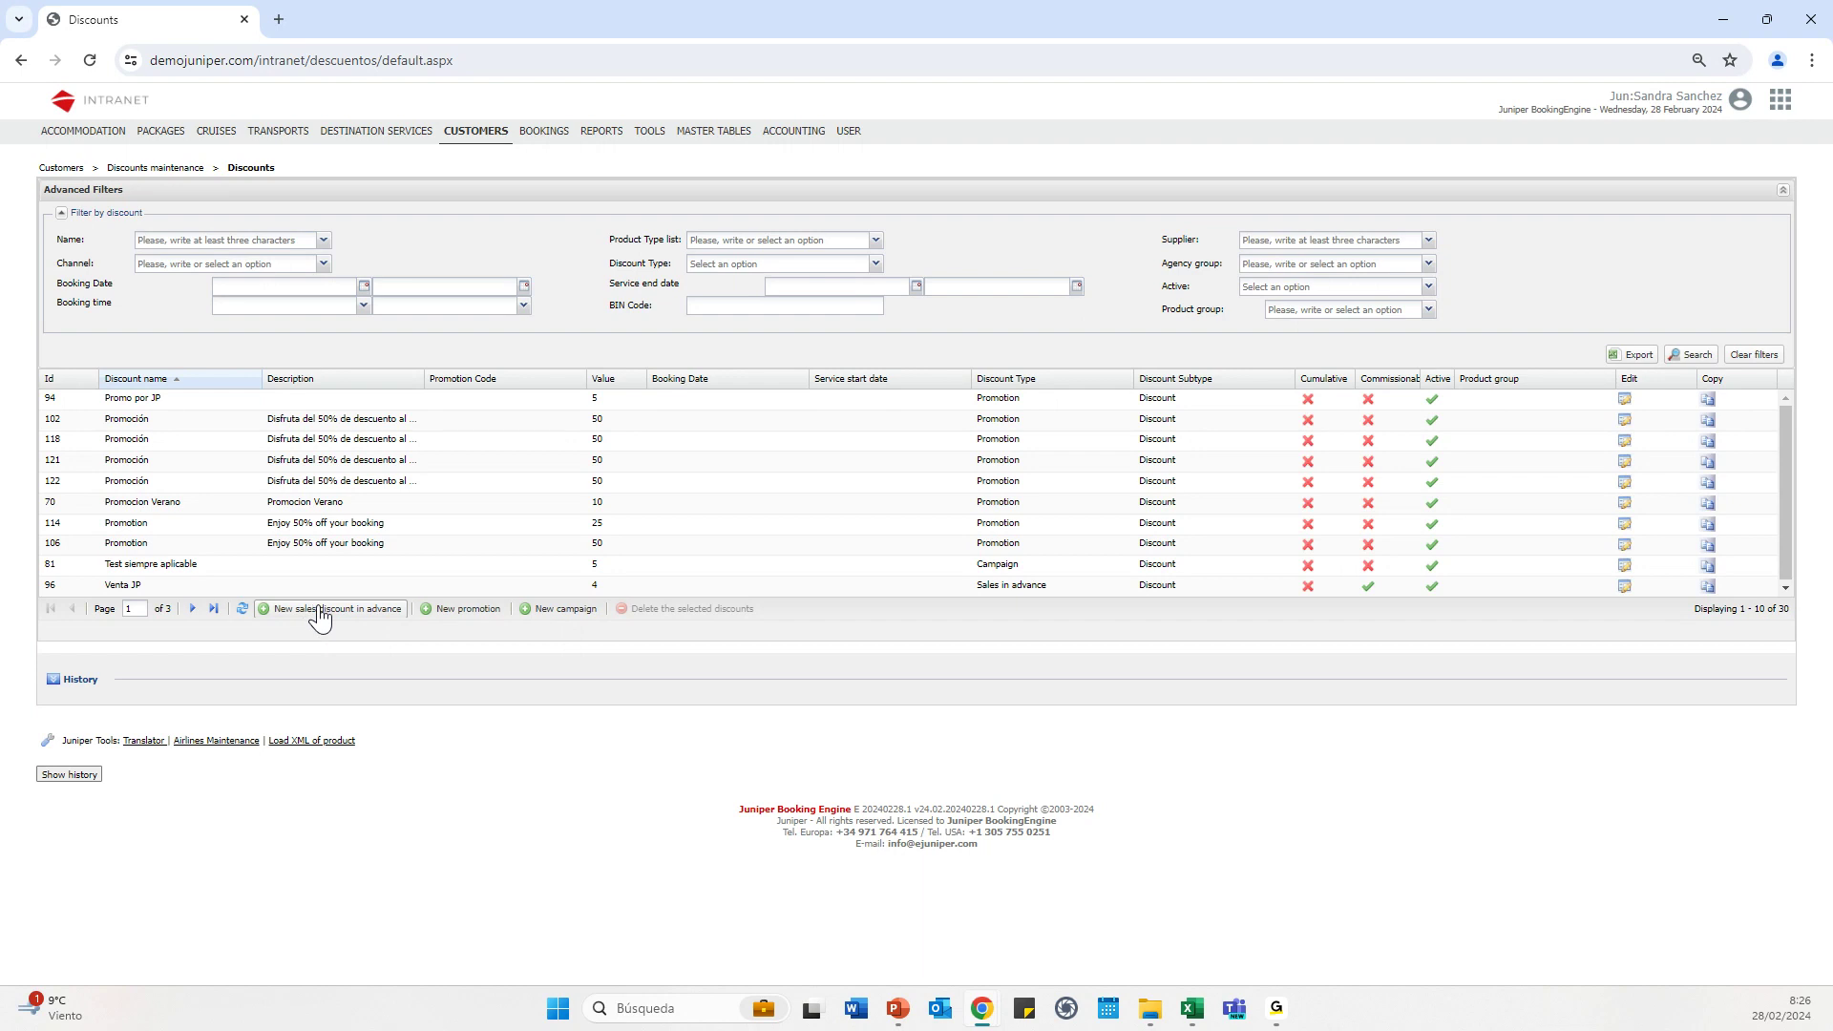
Start a new sales discount in advance and enter Offers as its name in every language from ES to TR
{"action": "left_click", "coordinate": [323, 619]}
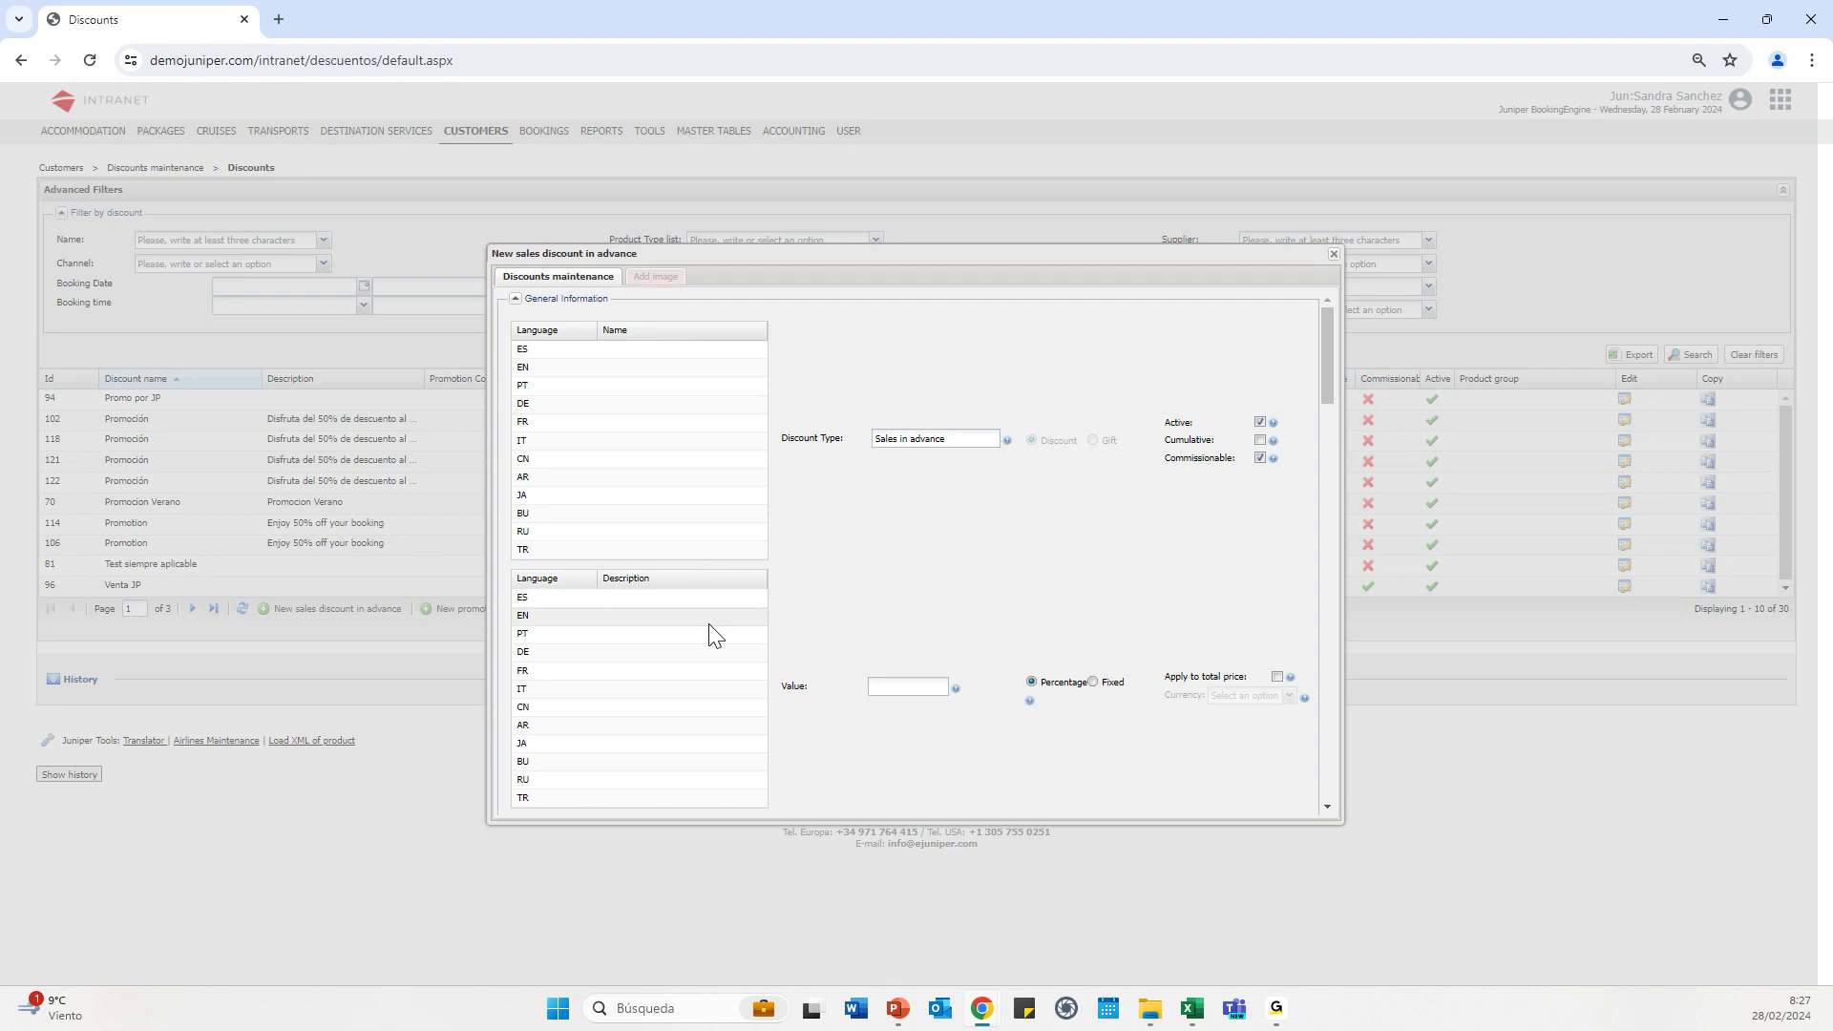
{"action": "left_click", "coordinate": [668, 350]}
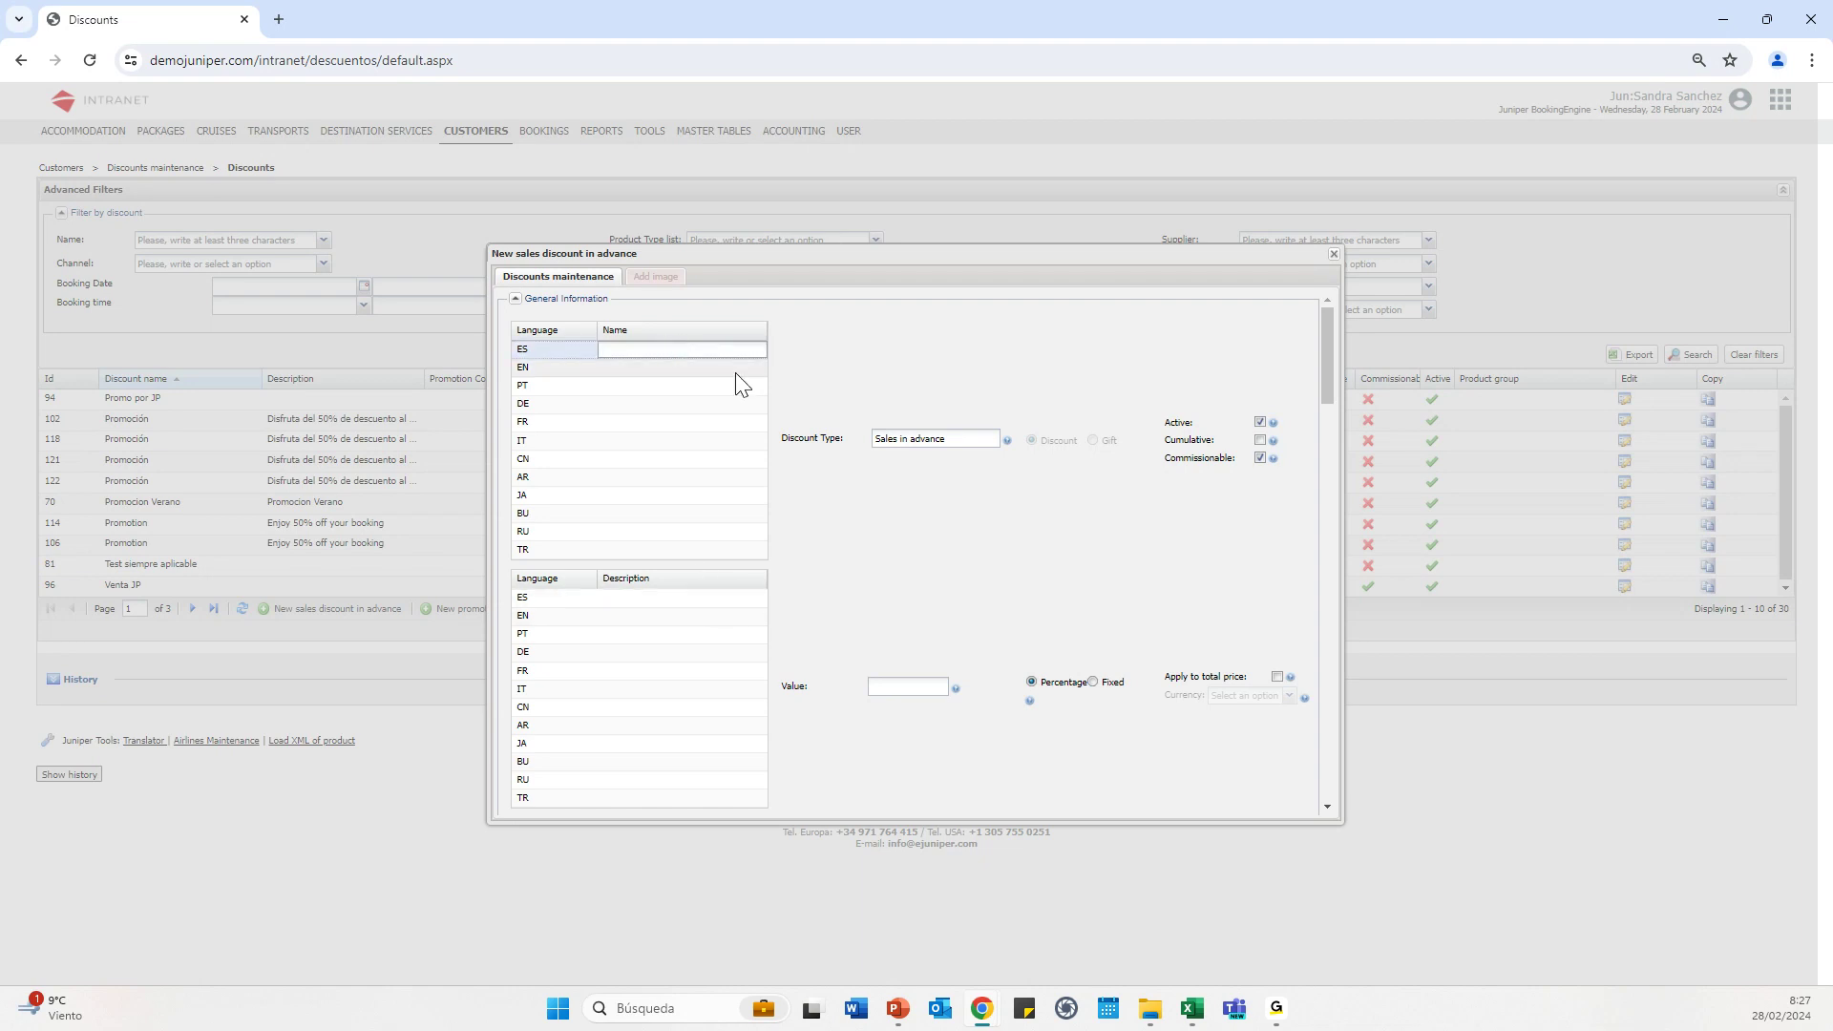
{"action": "type", "text": "Offers"}
{"action": "left_click_drag", "start_coordinate": [669, 349], "coordinate": [592, 351]}
{"action": "key", "text": "ctrl+c"}
{"action": "key", "text": "Tab"}
{"action": "key", "text": "Tab"}
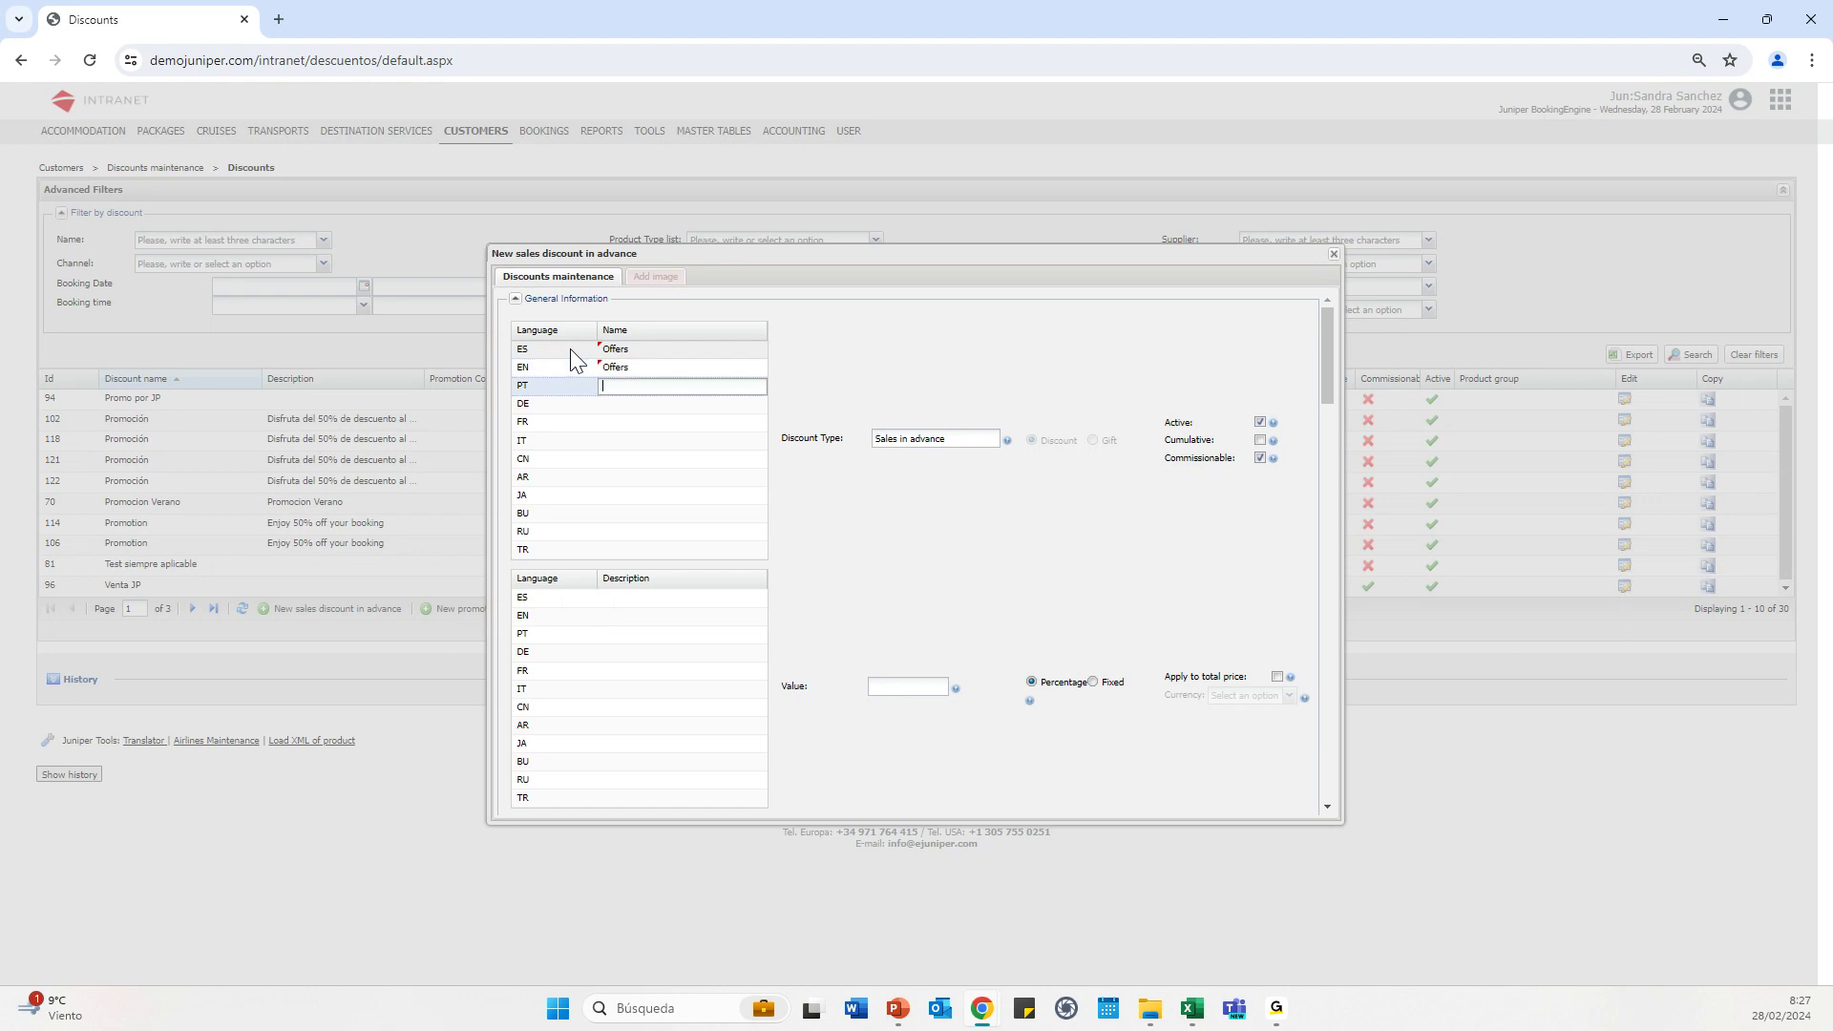
{"action": "key", "text": "Tab"}
{"action": "key", "text": "ctrl+v"}
{"action": "key", "text": "Tab"}
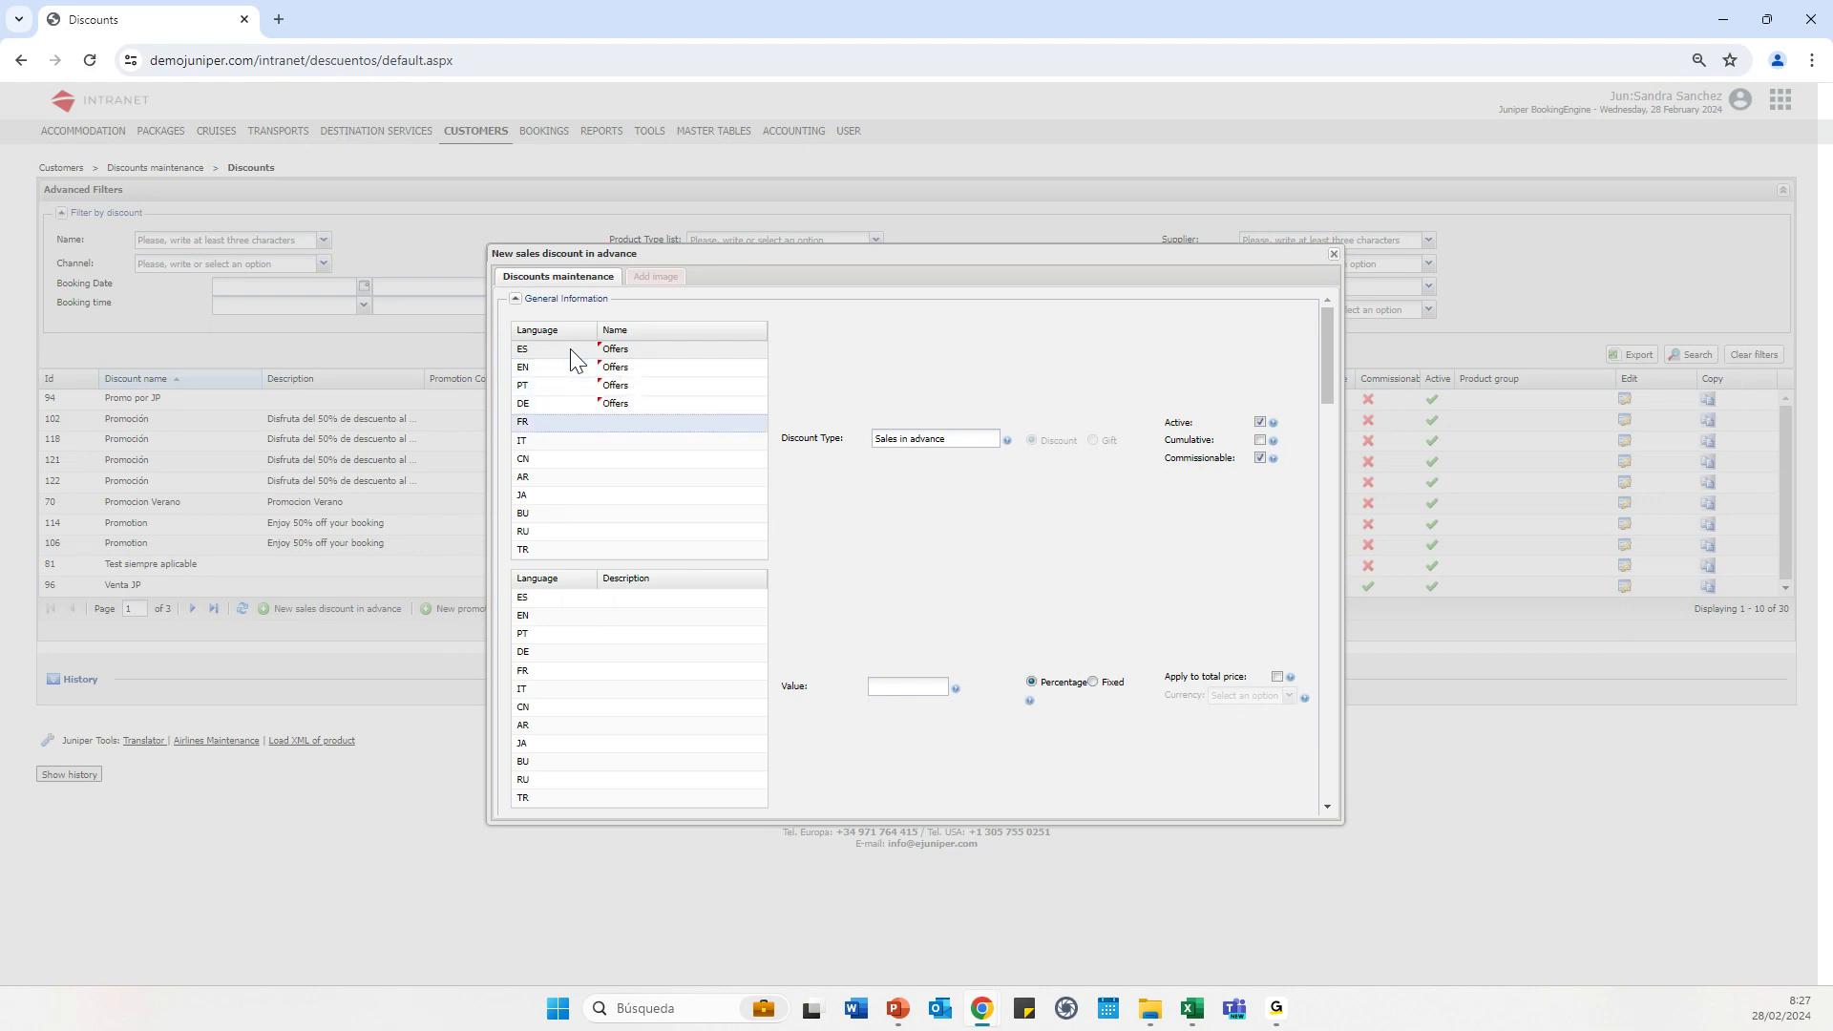
{"action": "left_click", "coordinate": [677, 422]}
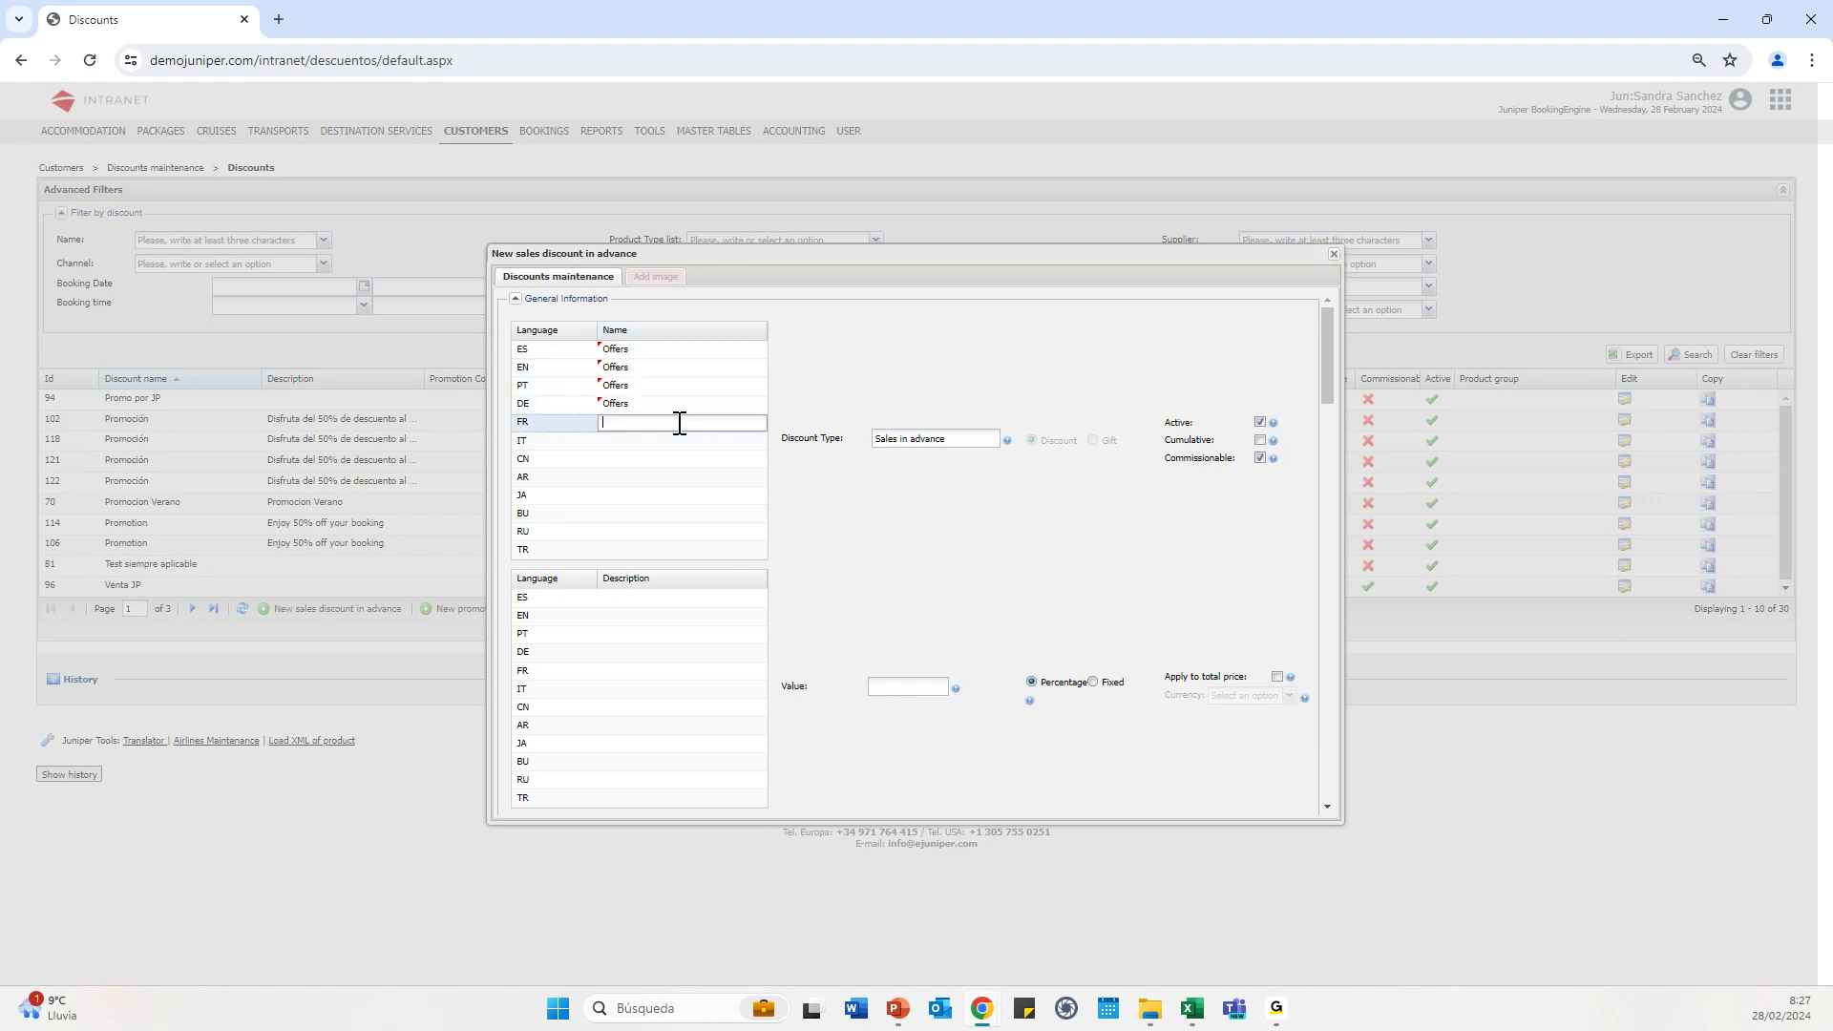
{"action": "key", "text": "ctrl+v"}
{"action": "key", "text": "Tab"}
{"action": "key", "text": "ctrl+v"}
{"action": "key", "text": "Tab"}
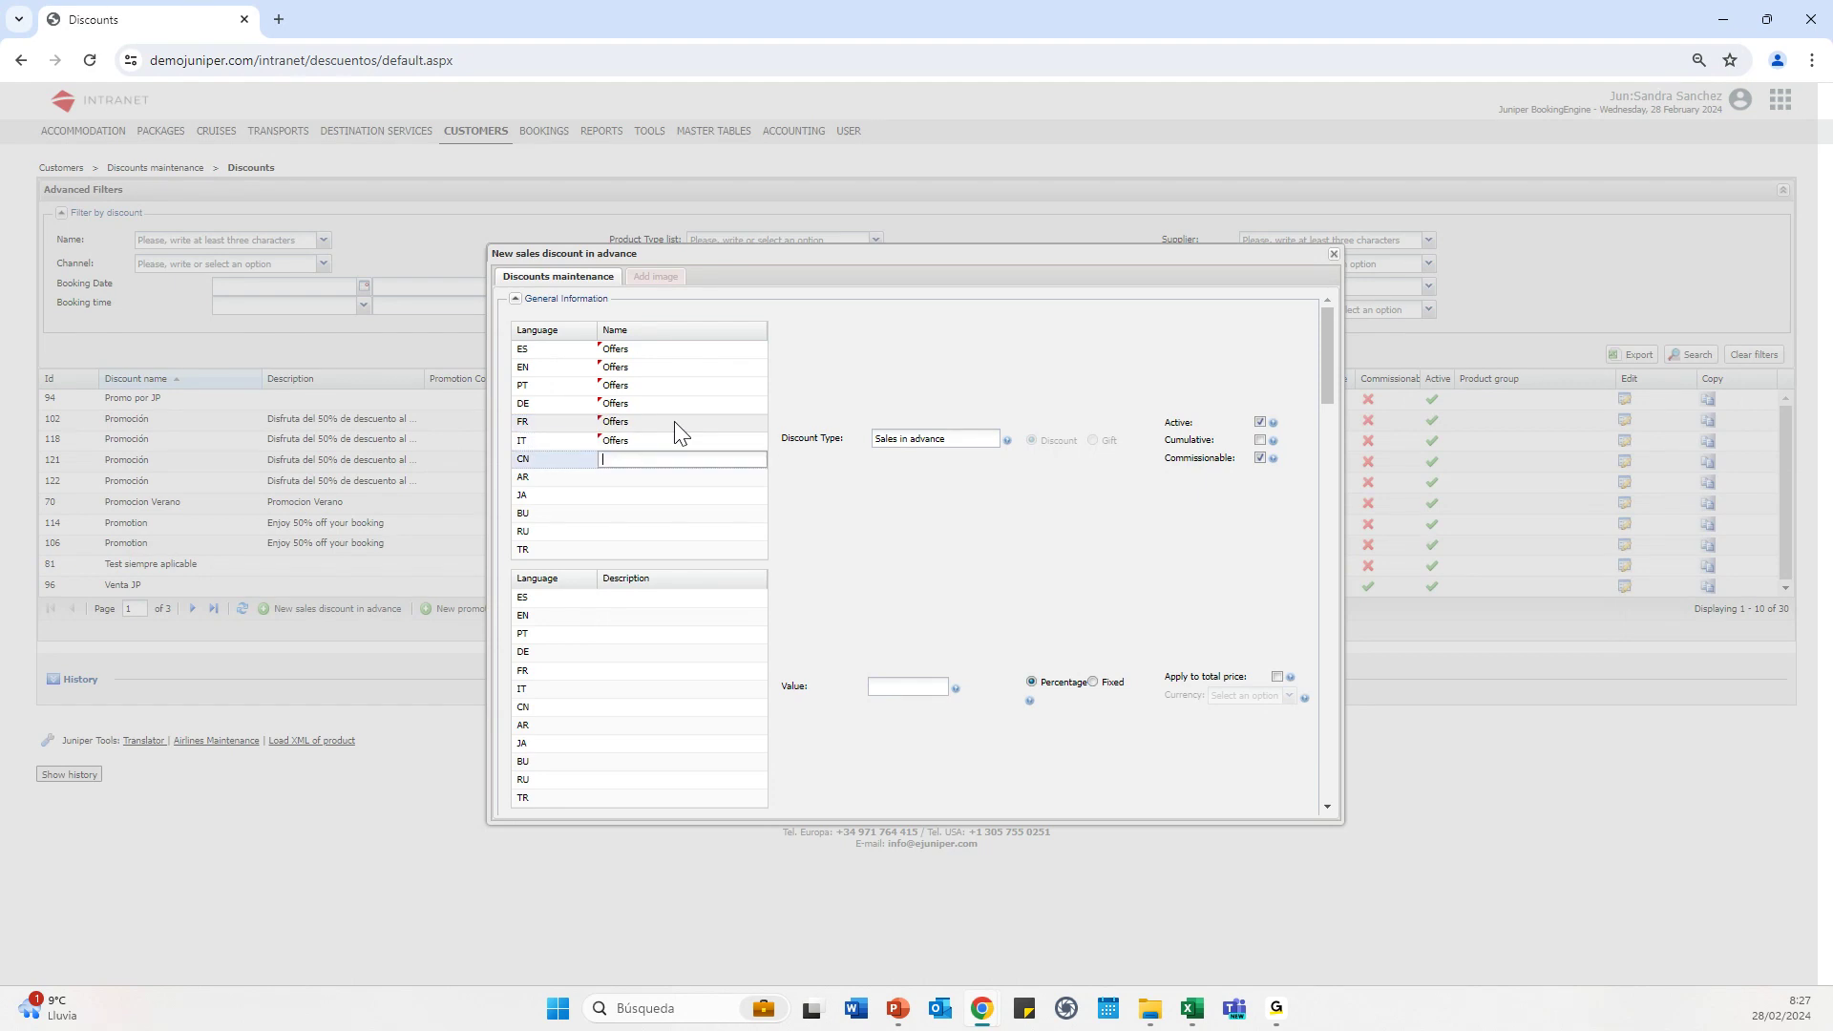
{"action": "key", "text": "ctrl+v"}
{"action": "key", "text": "Tab"}
{"action": "key", "text": "ctrl+v"}
{"action": "key", "text": "Tab"}
{"action": "key", "text": "ctrl+v"}
{"action": "key", "text": "Tab"}
{"action": "key", "text": "ctrl+v"}
{"action": "key", "text": "Tab"}
{"action": "key", "text": "ctrl+v"}
{"action": "key", "text": "Tab"}
{"action": "key", "text": "ctrl+v"}
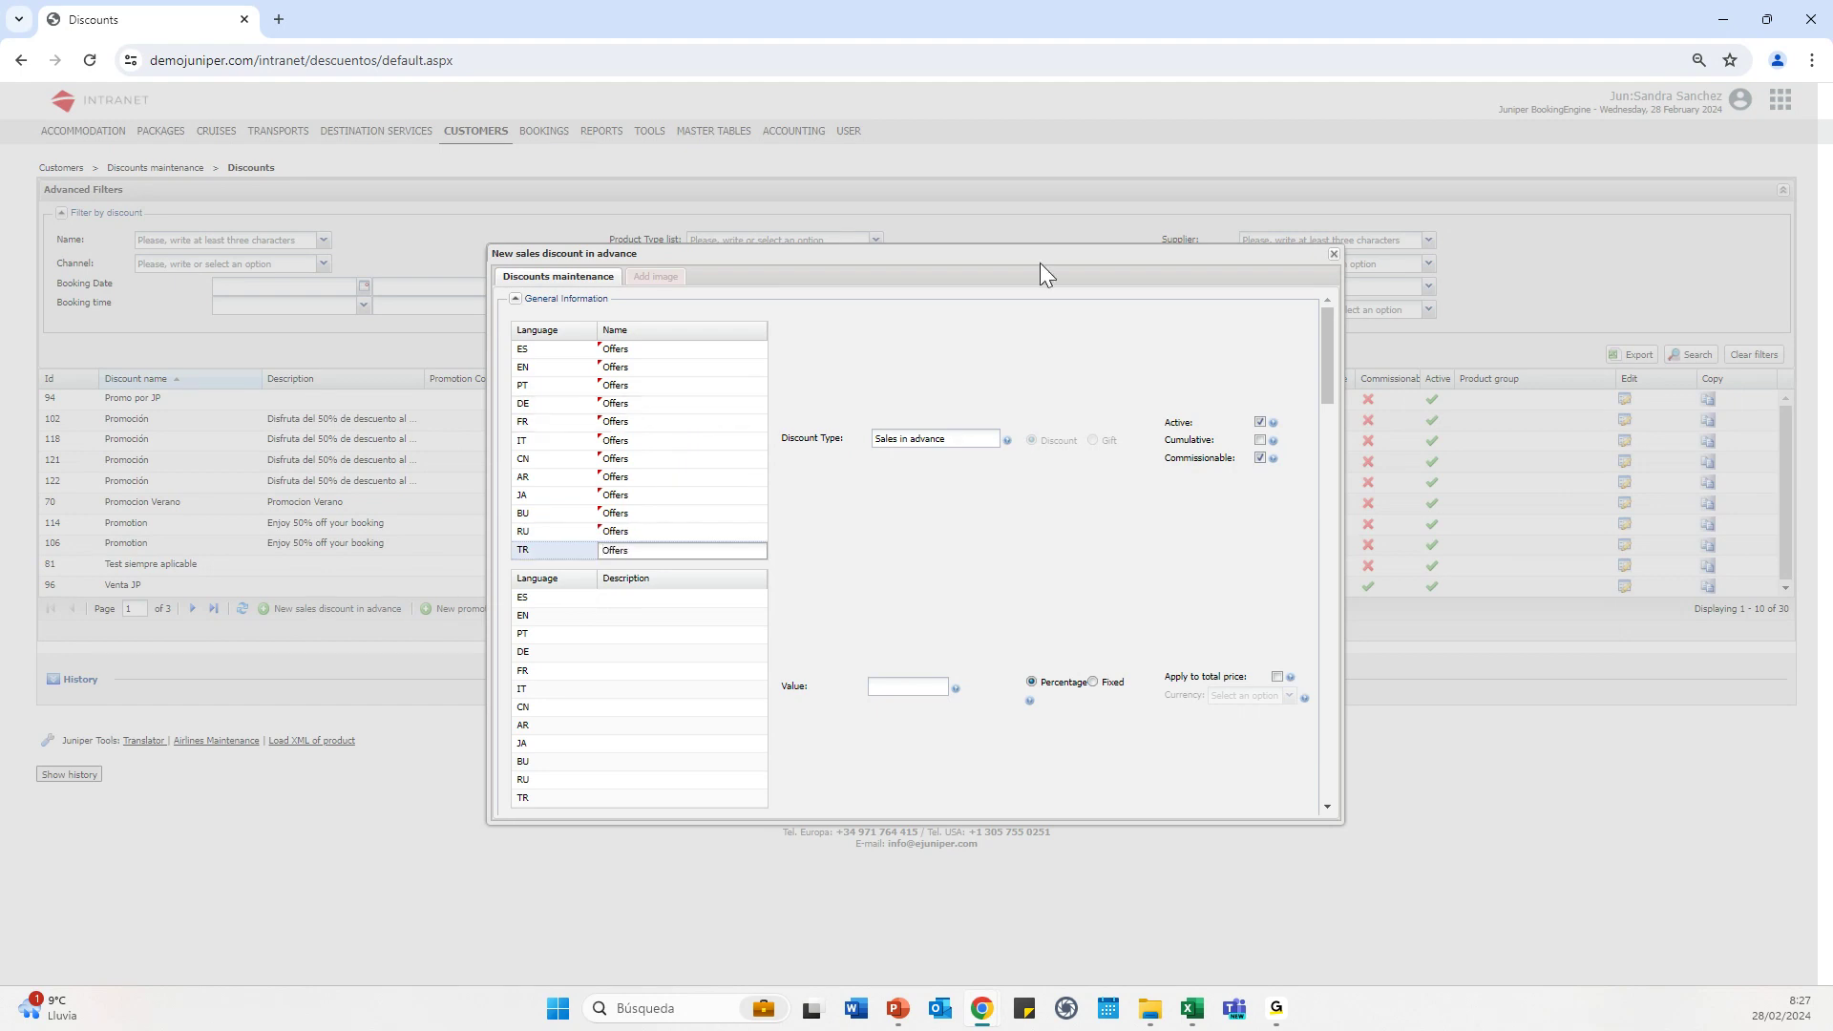
Enter "25% discount for early booking" as the discount's description in every language from ES to TR
{"action": "left_click", "coordinate": [658, 598]}
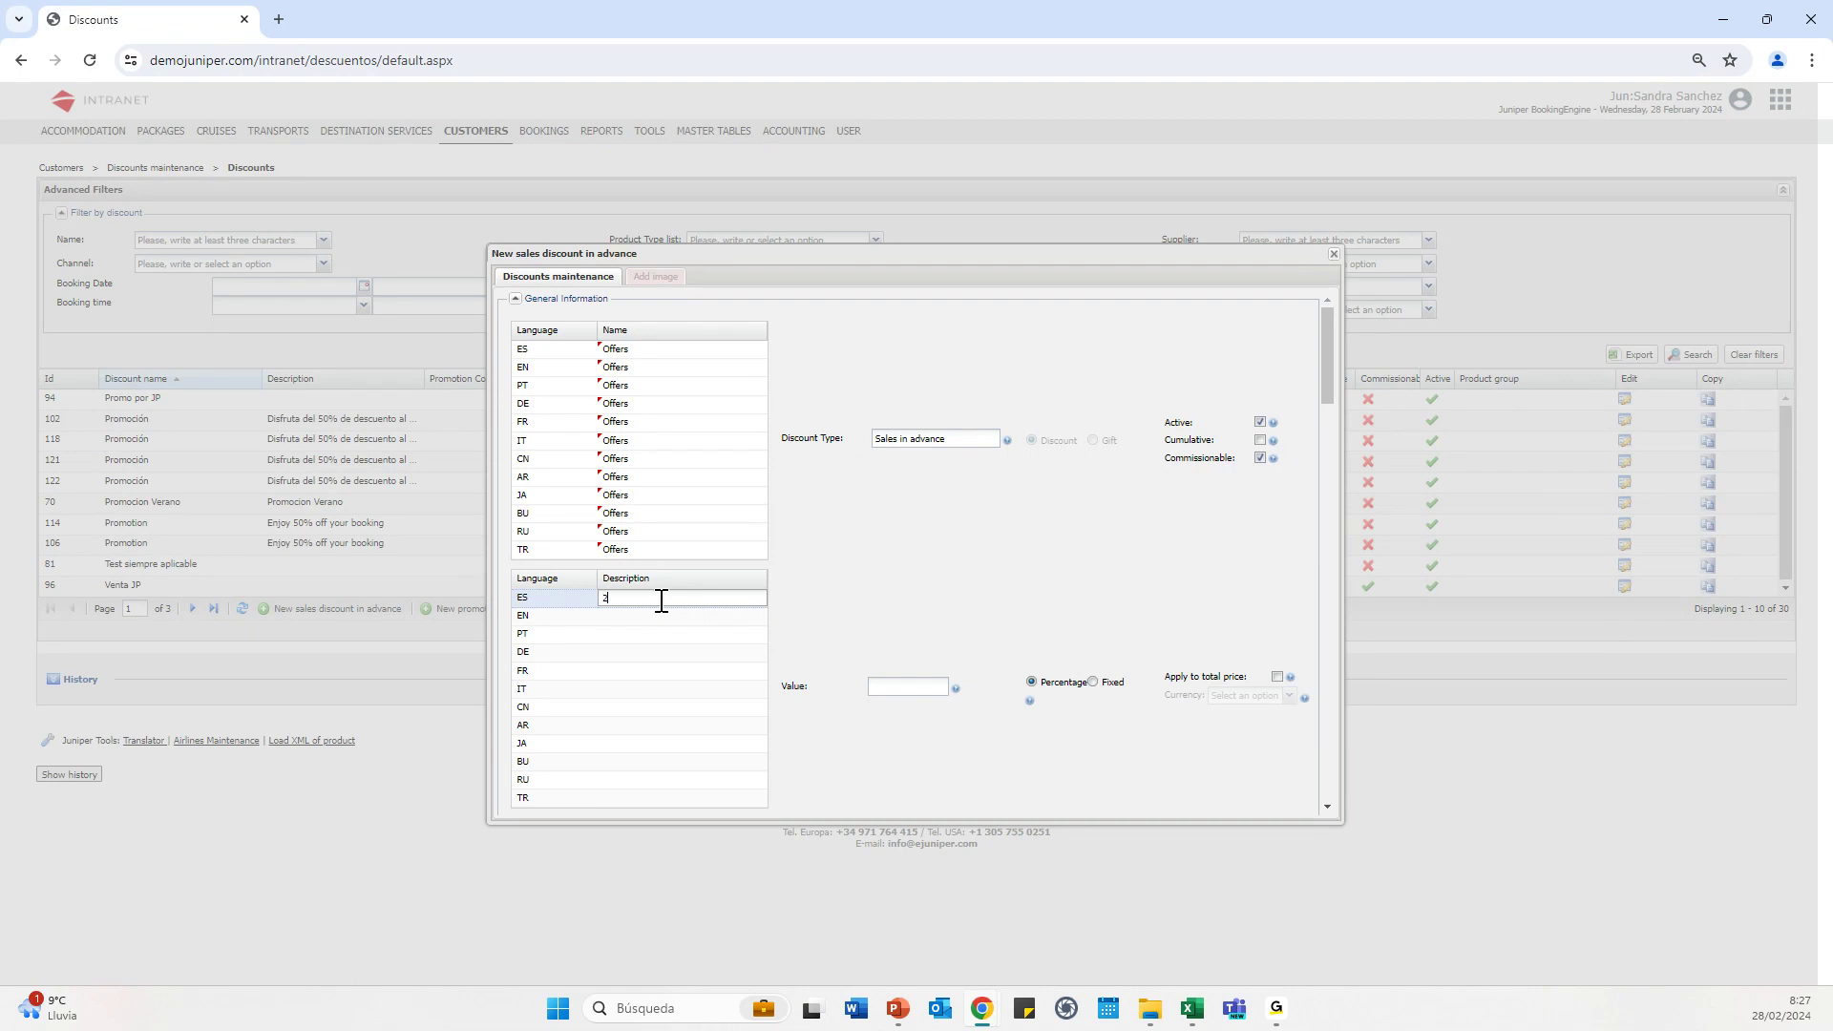
{"action": "type", "text": "25% discount for early booking"}
{"action": "left_click_drag", "start_coordinate": [737, 599], "coordinate": [561, 605]}
{"action": "key", "text": "ctrl+c"}
{"action": "key", "text": "Tab"}
{"action": "key", "text": "ctrl+v"}
{"action": "key", "text": "Tab"}
{"action": "key", "text": "ctrl+v"}
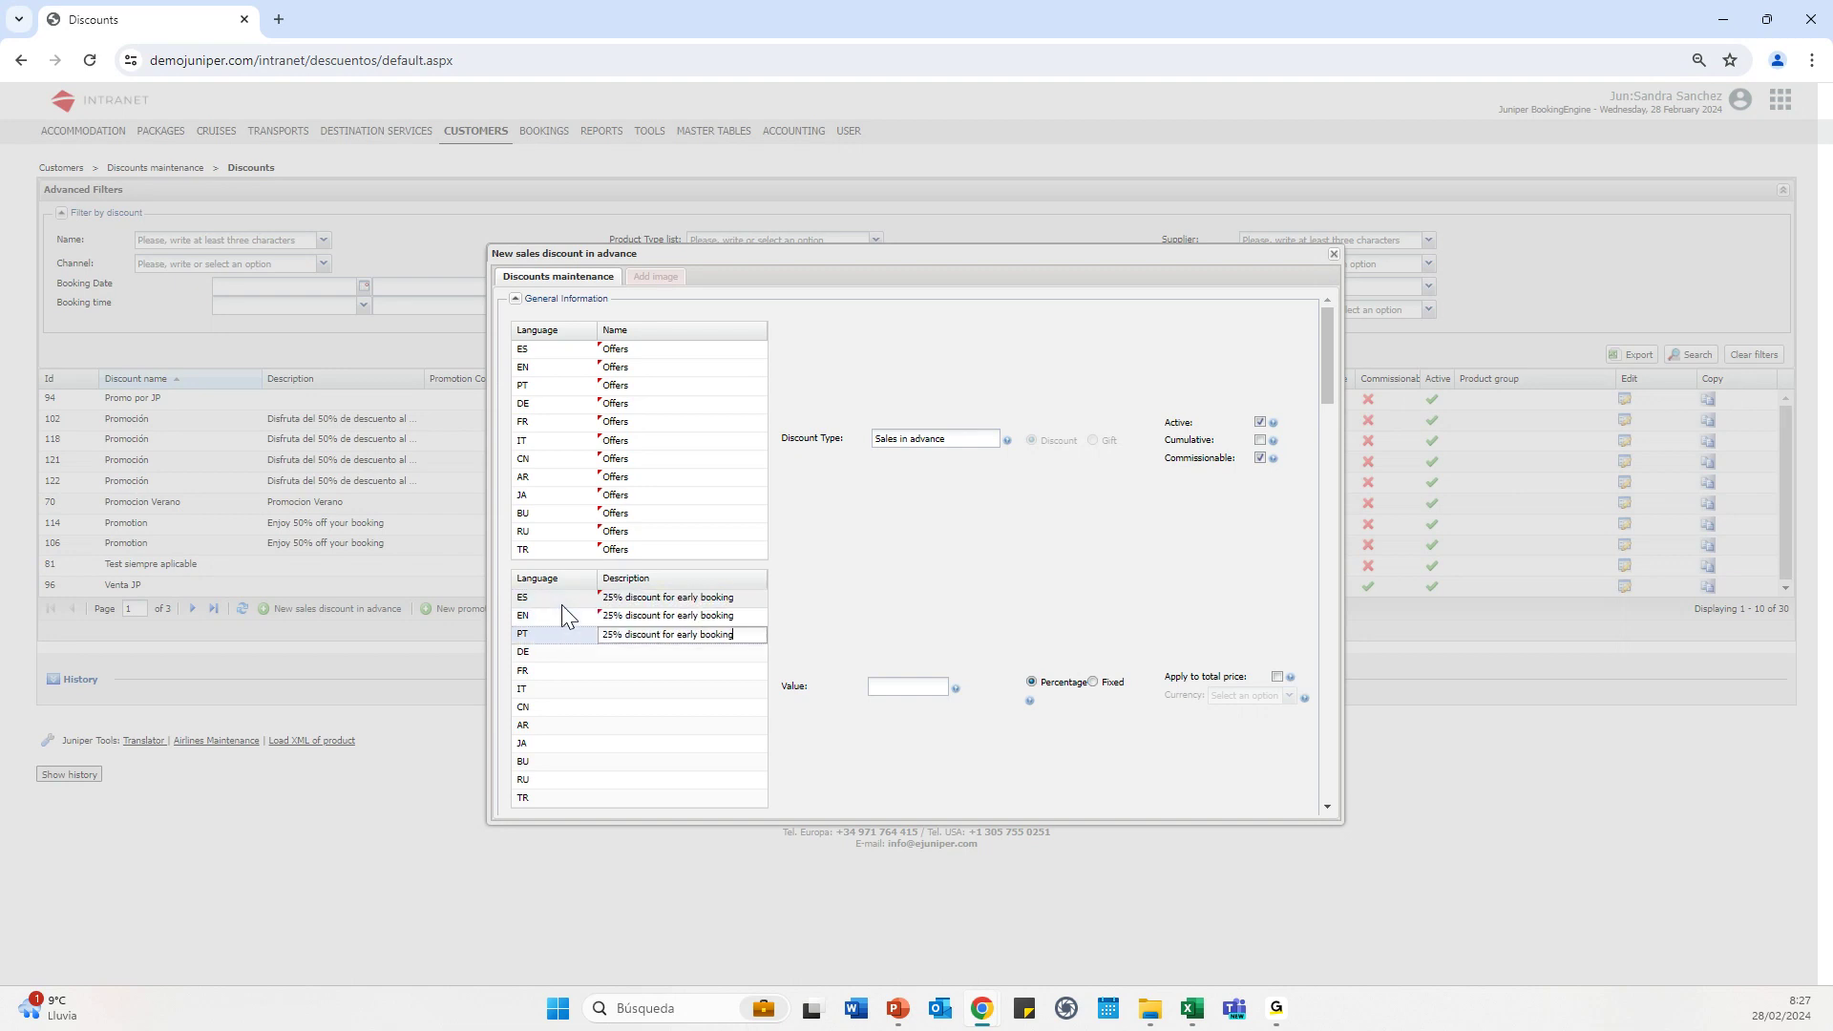
{"action": "key", "text": "Tab"}
{"action": "key", "text": "ctrl+v"}
{"action": "key", "text": "Tab"}
{"action": "key", "text": "ctrl+v"}
{"action": "key", "text": "Tab"}
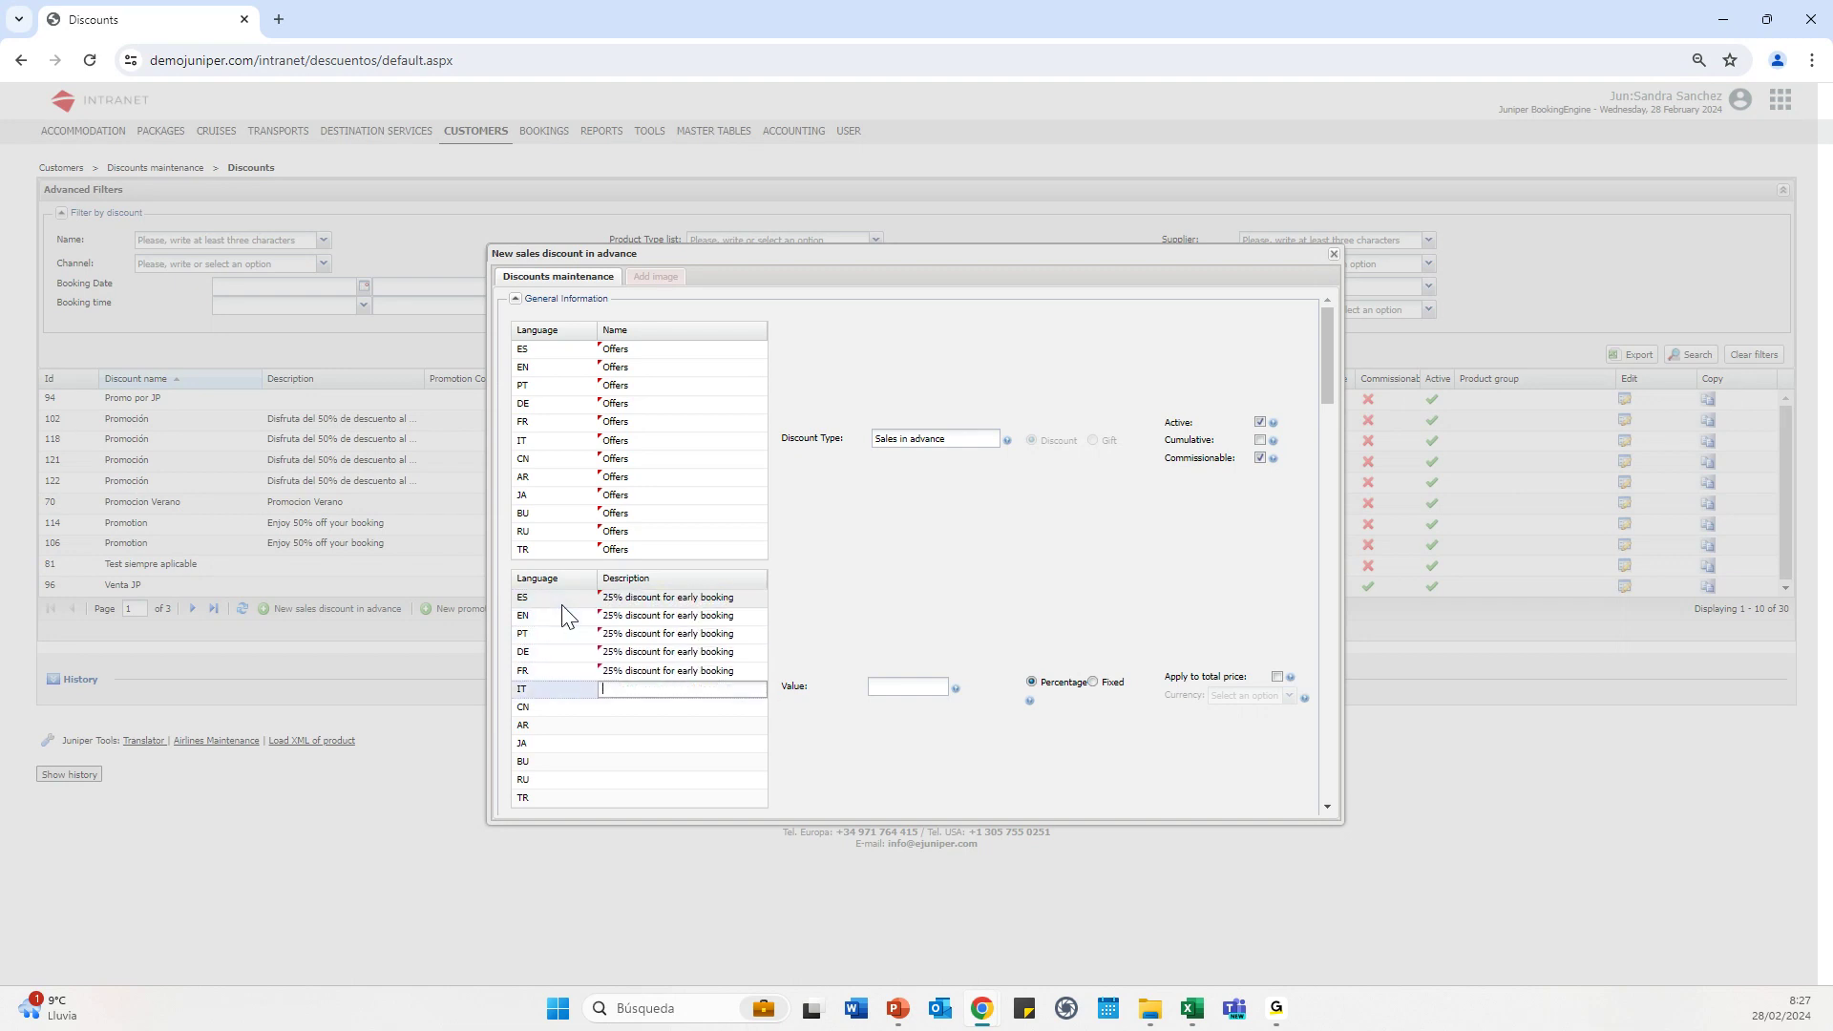
{"action": "key", "text": "ctrl+v"}
{"action": "key", "text": "Tab"}
{"action": "key", "text": "ctrl+v"}
{"action": "key", "text": "Tab"}
{"action": "key", "text": "ctrl+v"}
{"action": "key", "text": "Tab"}
{"action": "key", "text": "ctrl+v"}
{"action": "key", "text": "Tab"}
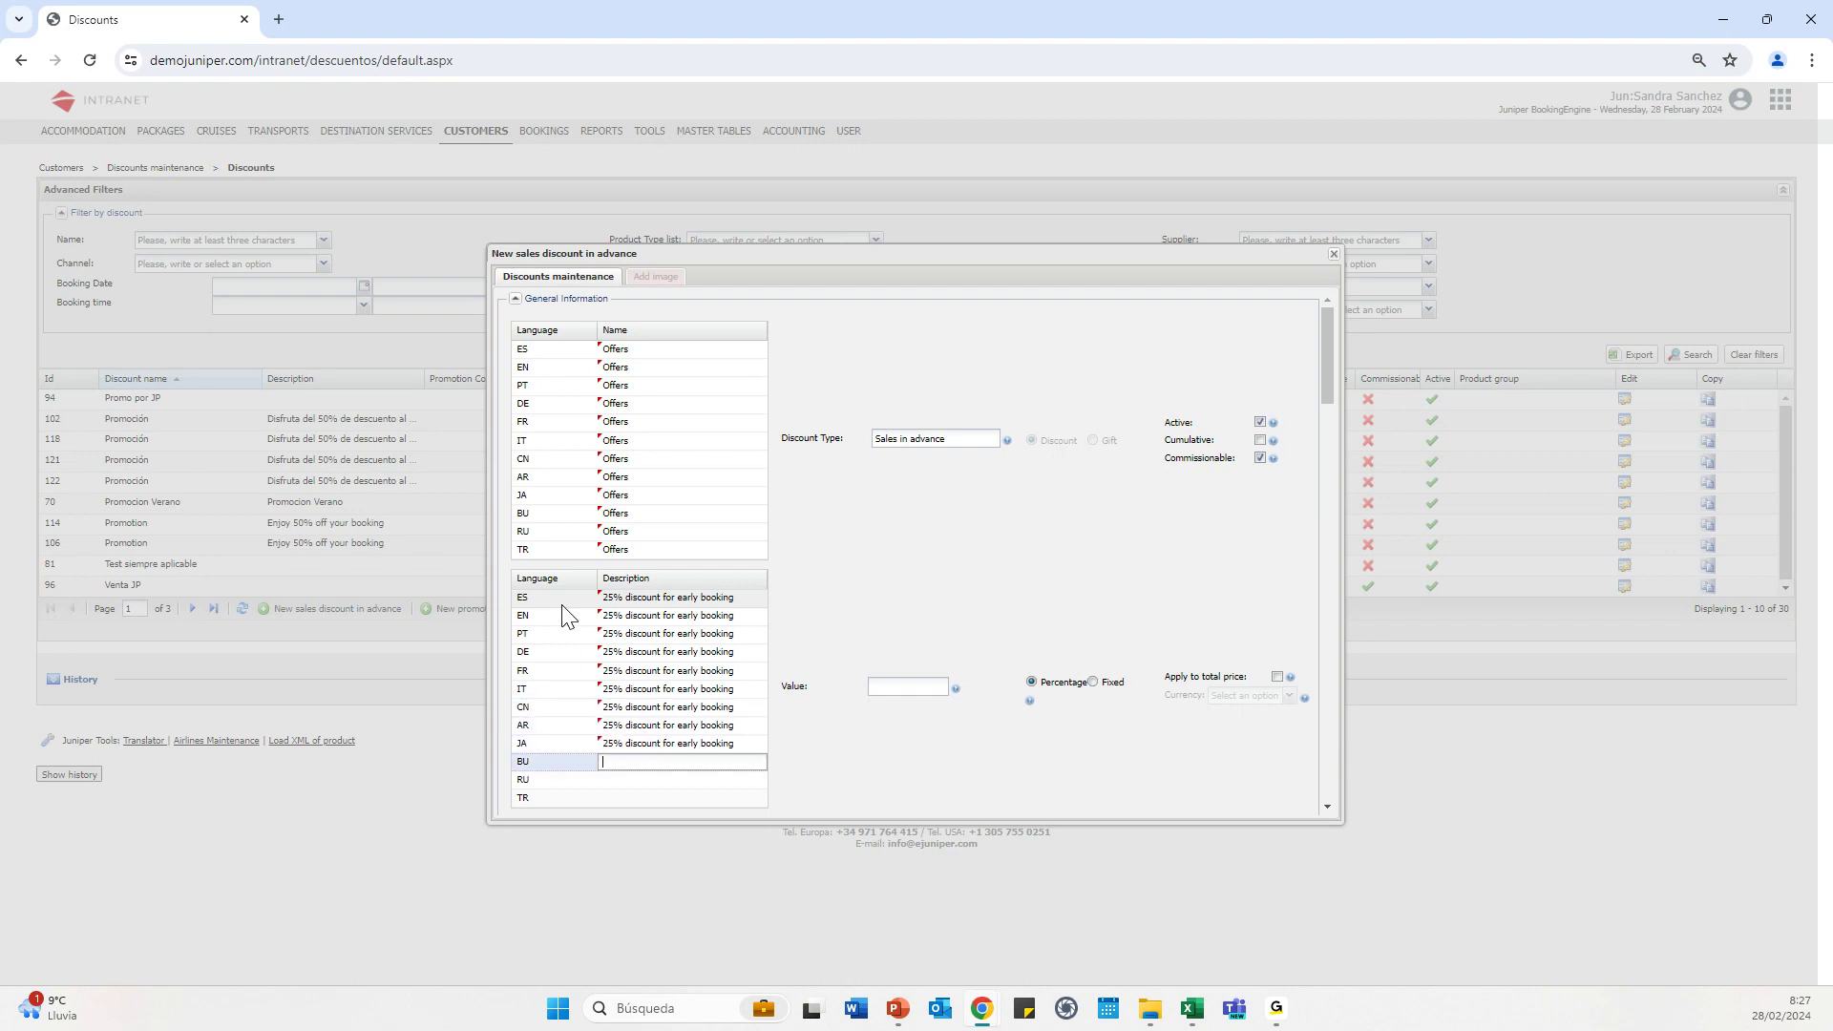
{"action": "key", "text": "Tab"}
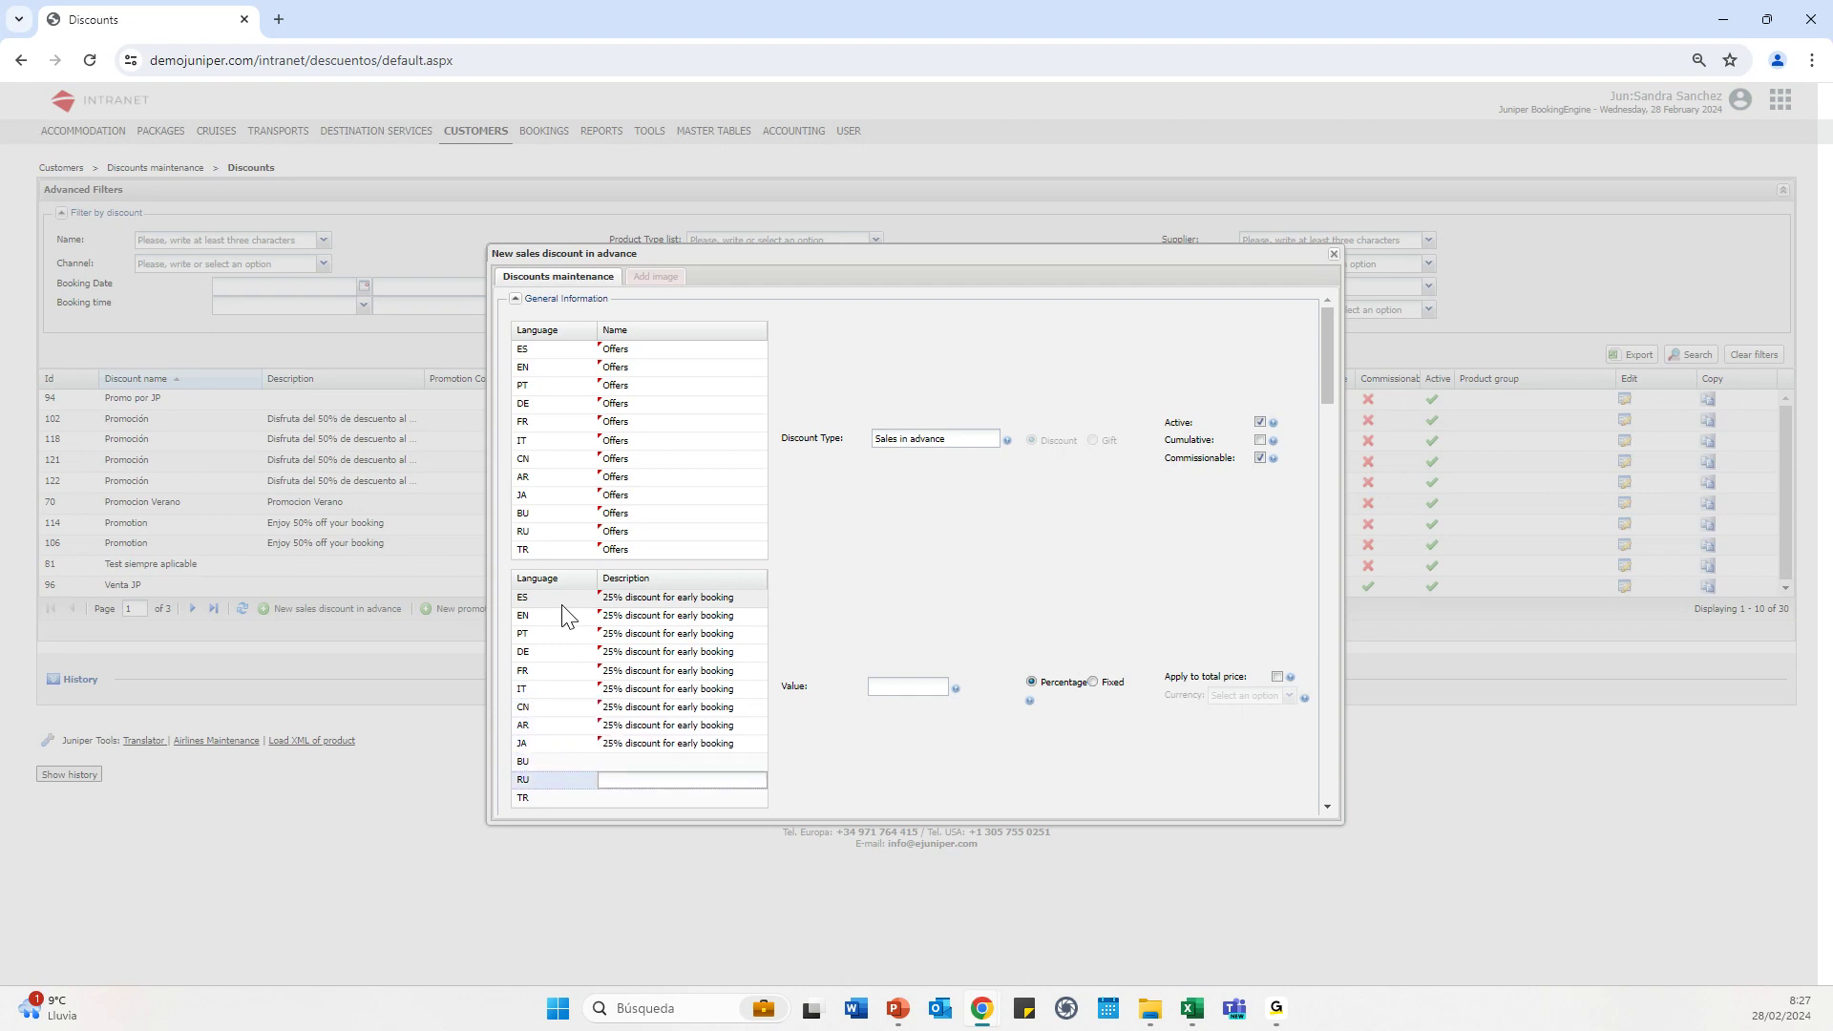
{"action": "left_click", "coordinate": [707, 761]}
{"action": "key", "text": "ctrl+v"}
{"action": "key", "text": "Tab"}
{"action": "key", "text": "ctrl+v"}
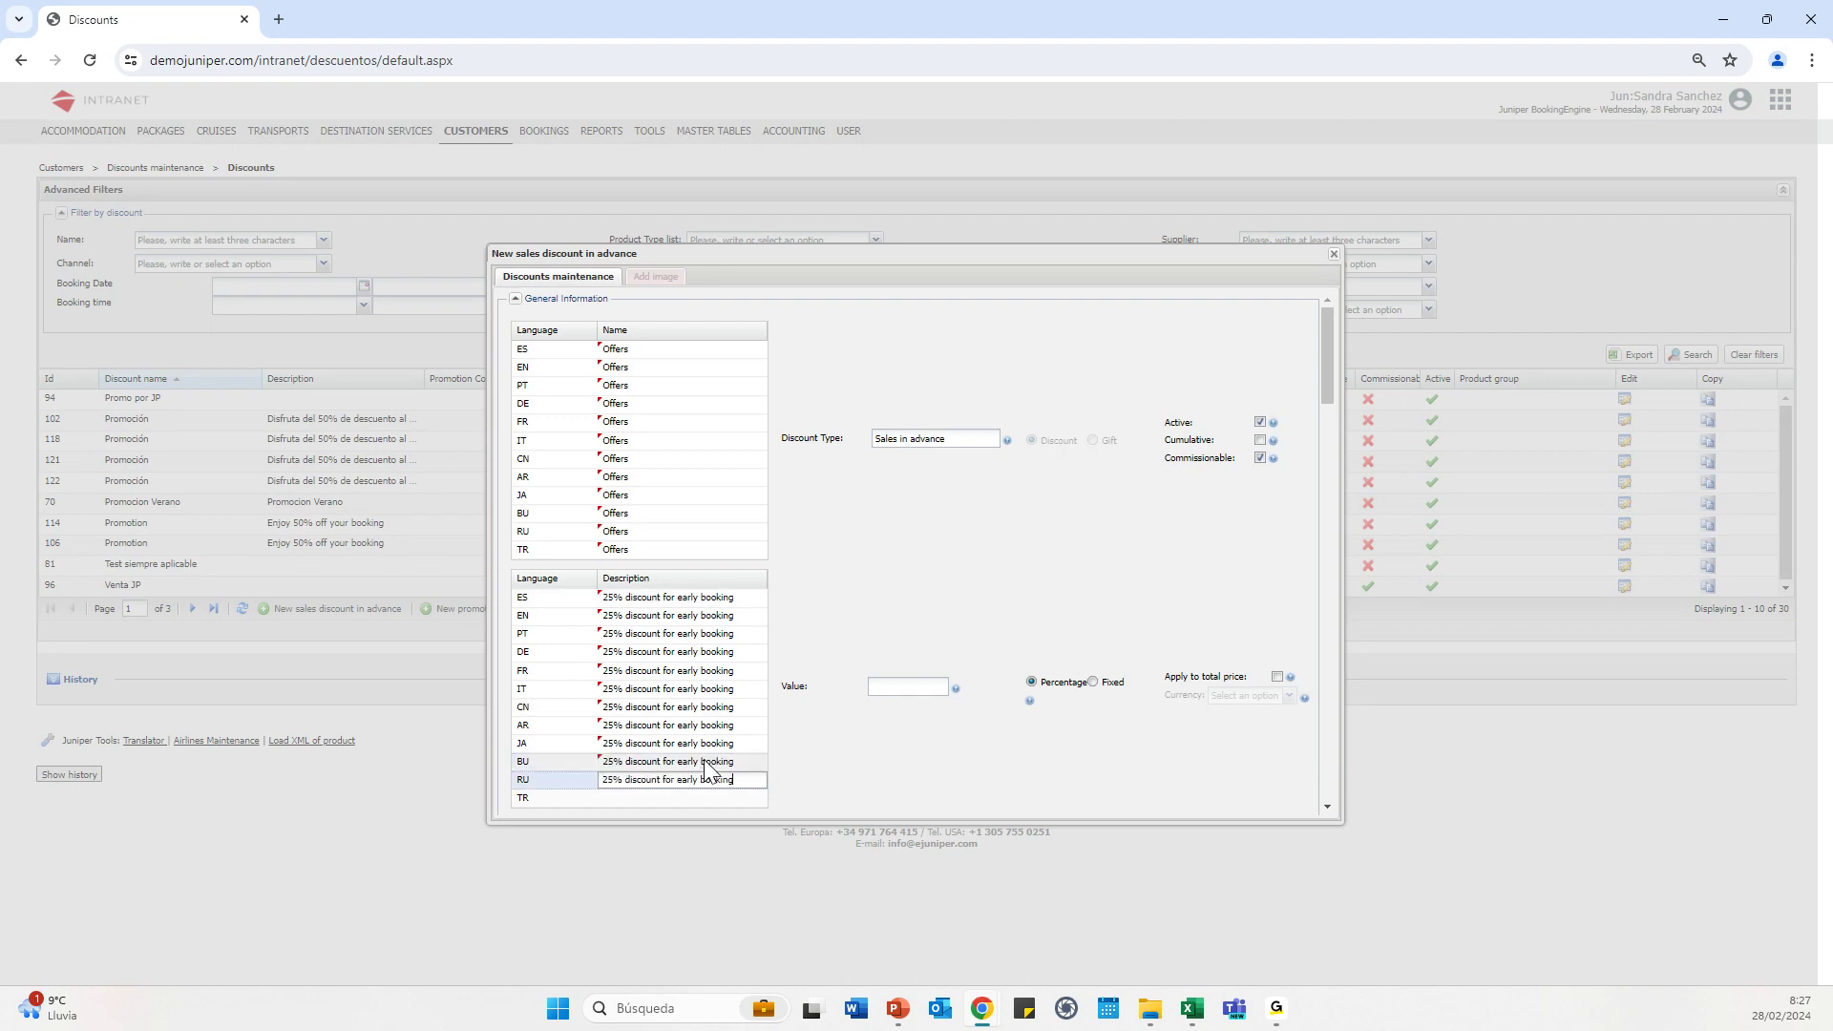
{"action": "key", "text": "Tab"}
{"action": "key", "text": "ctrl+v"}
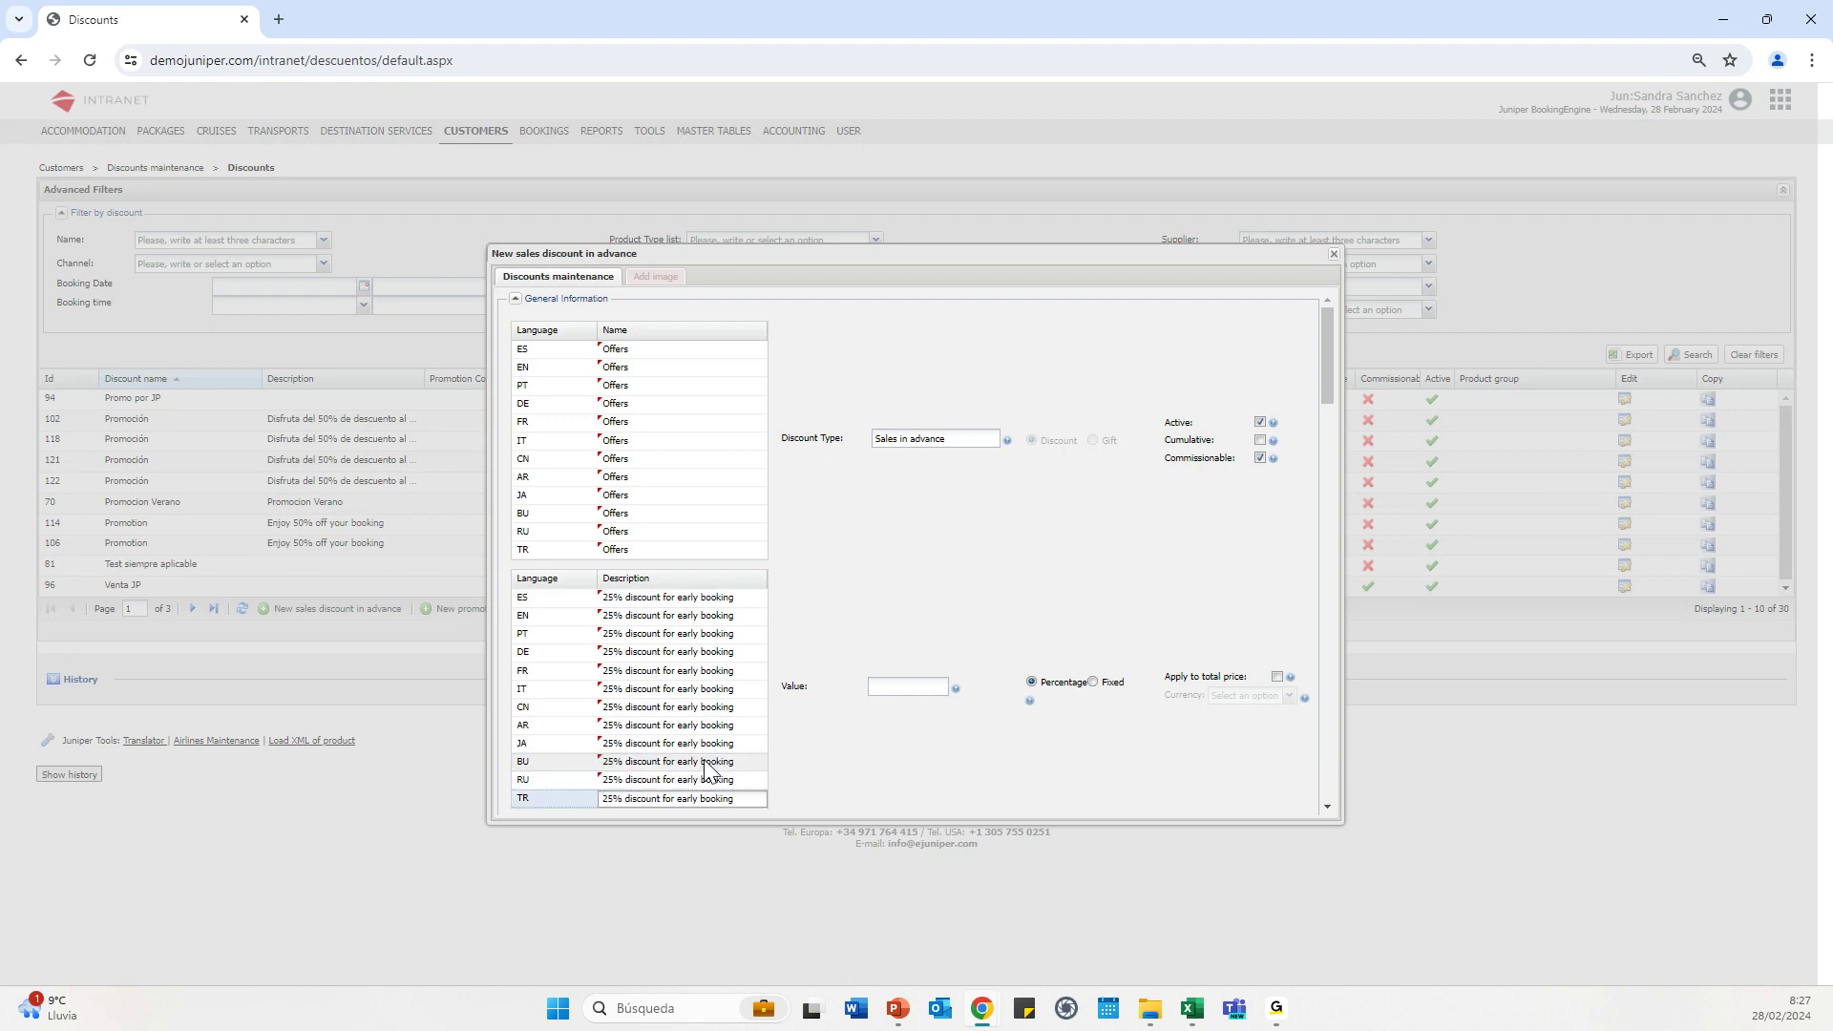
{"action": "left_click", "coordinate": [966, 601]}
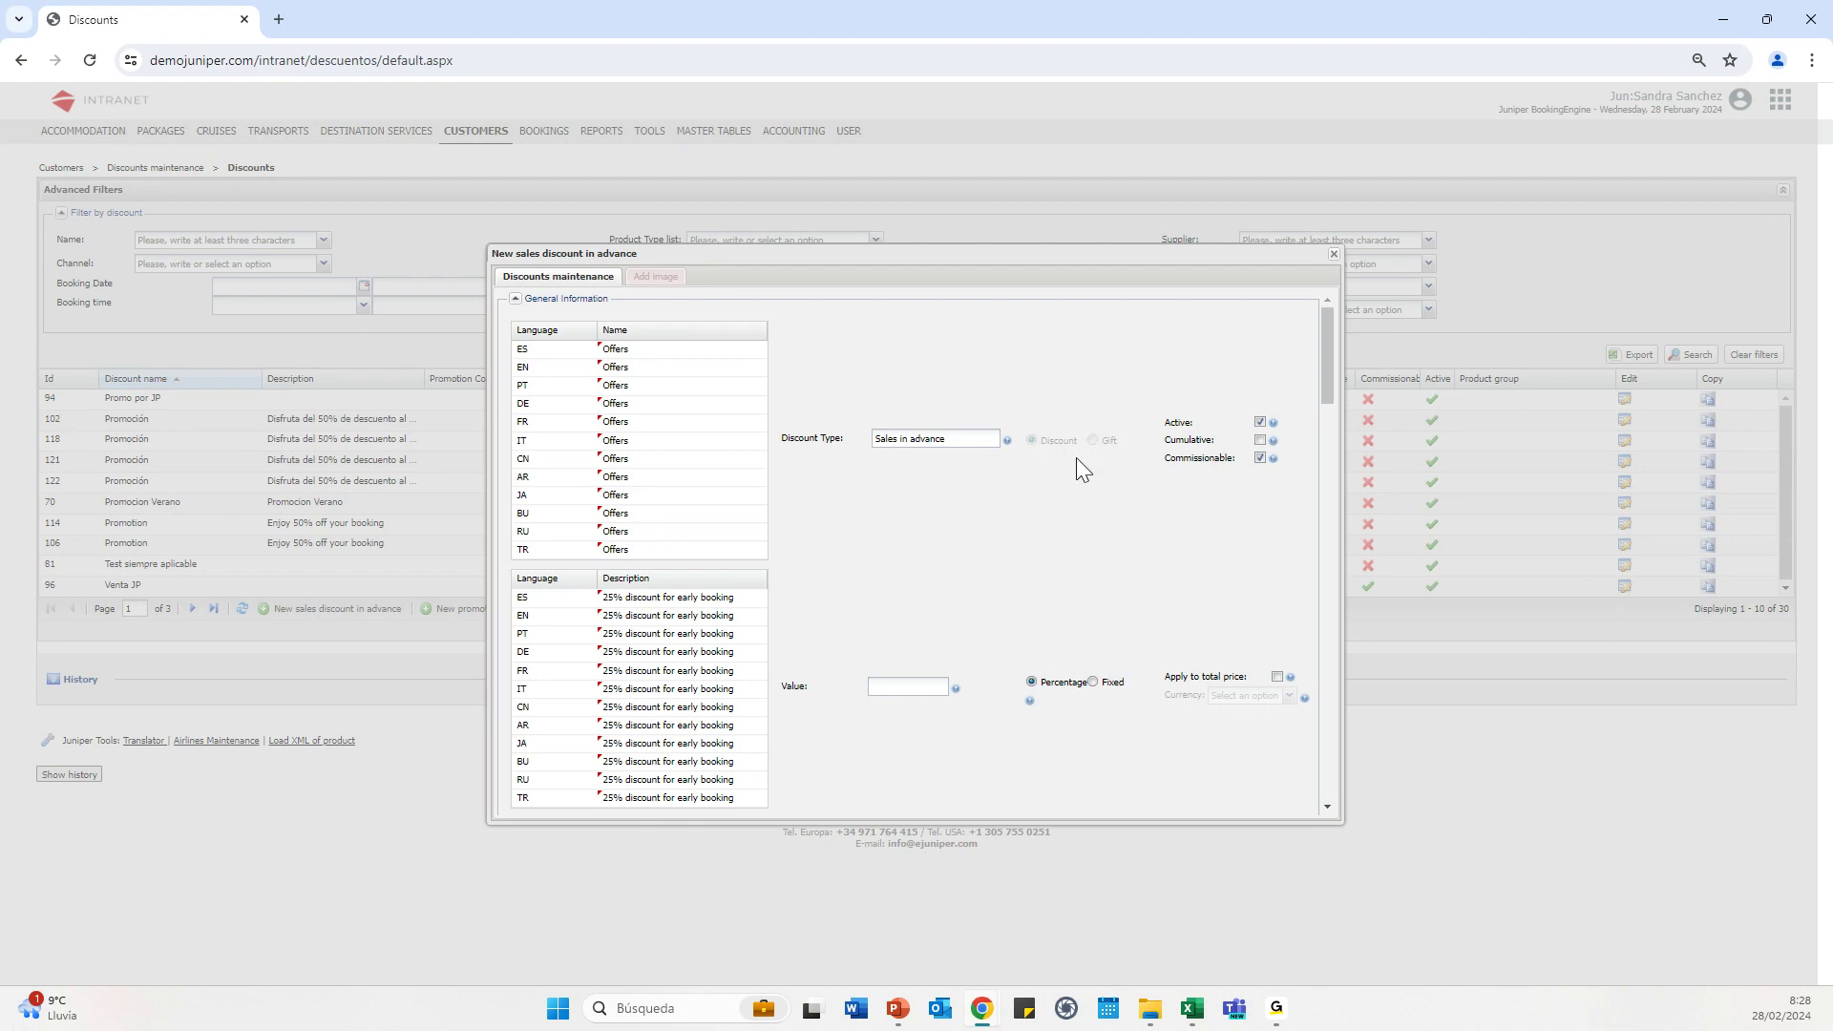
Make the new discount cumulative
{"action": "left_click", "coordinate": [1263, 441]}
{"action": "scroll", "coordinate": [1247, 497], "scroll_direction": "down", "scroll_amount": 1}
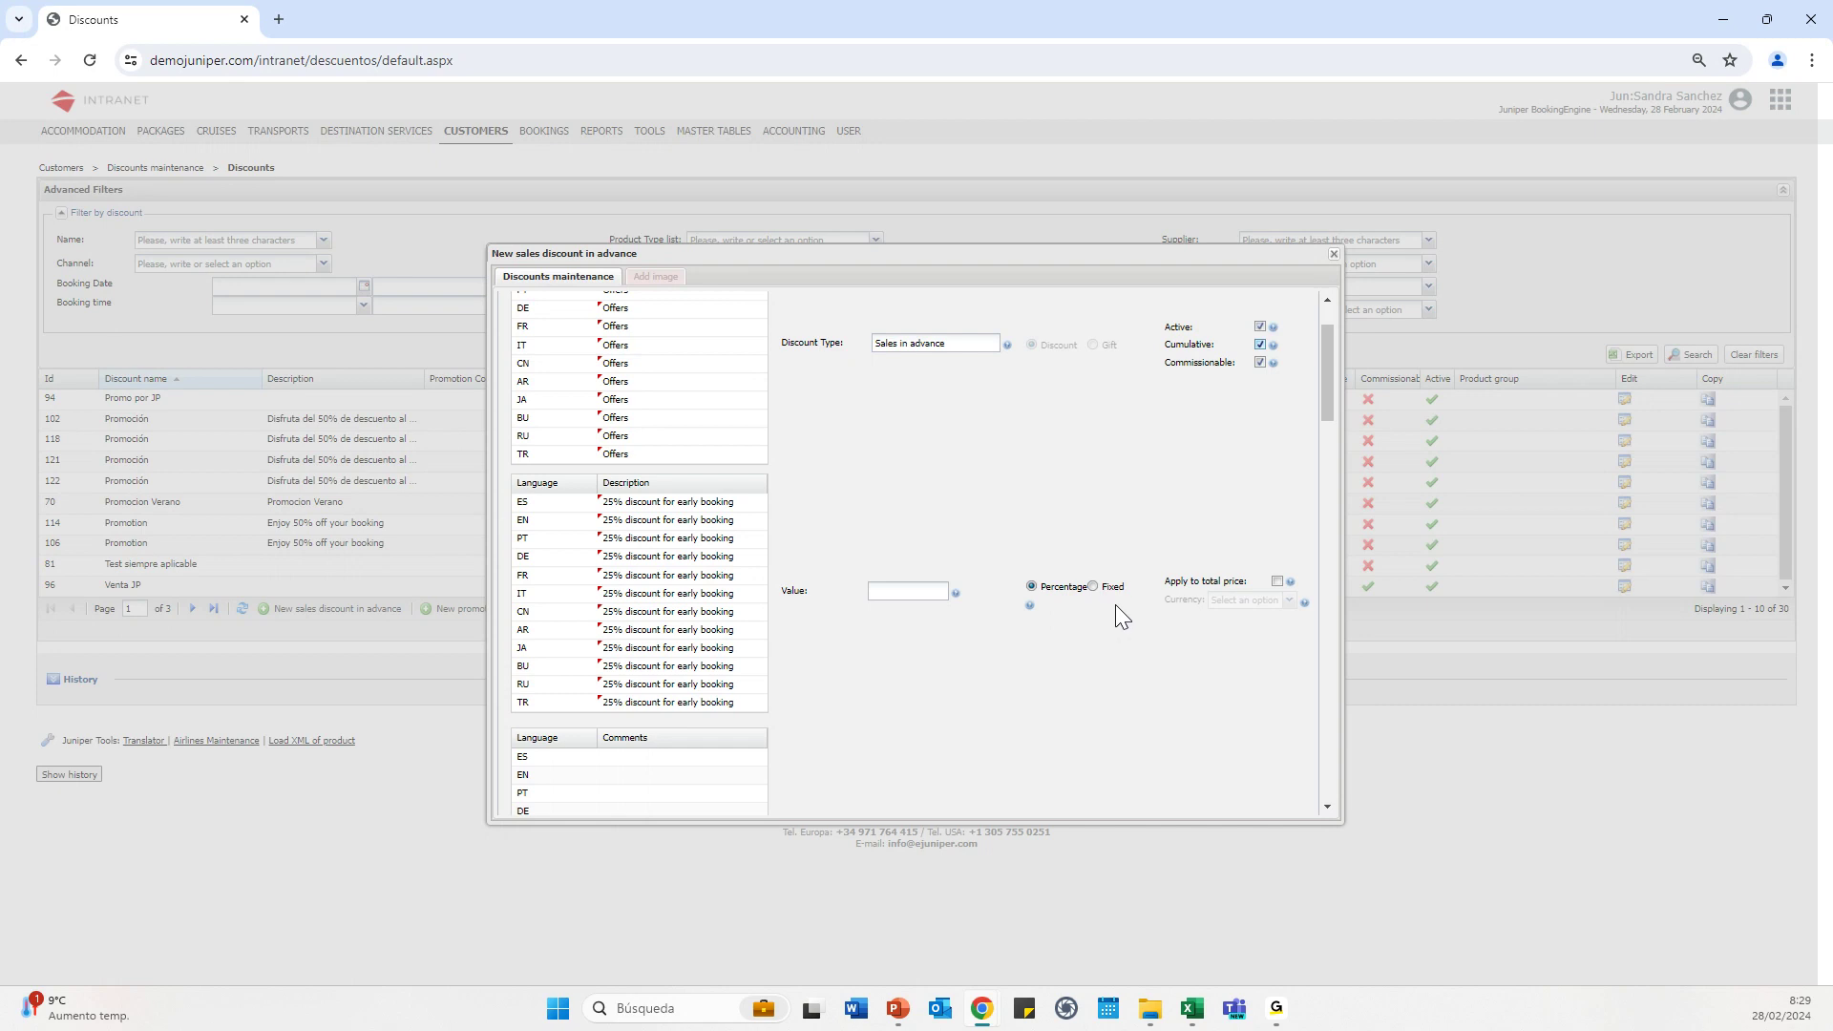
{"action": "left_click", "coordinate": [1277, 582]}
{"action": "left_click", "coordinate": [1093, 586]}
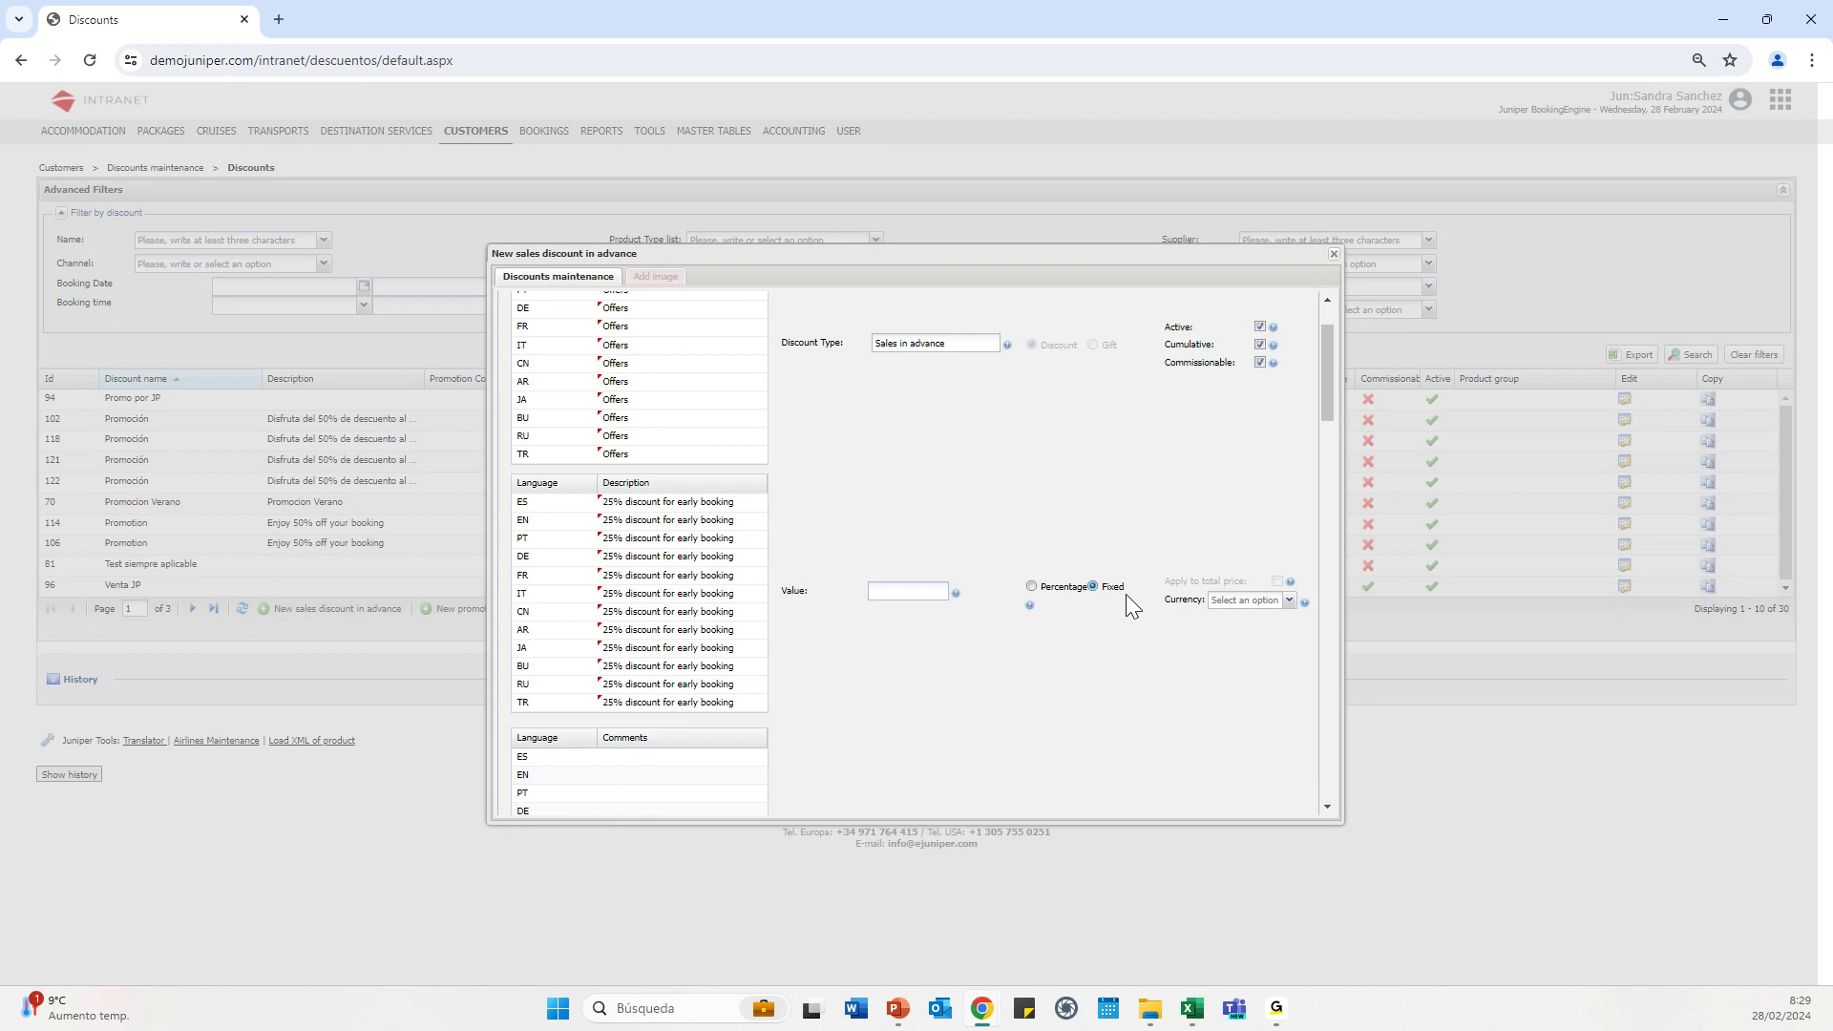
{"action": "left_click", "coordinate": [1288, 602]}
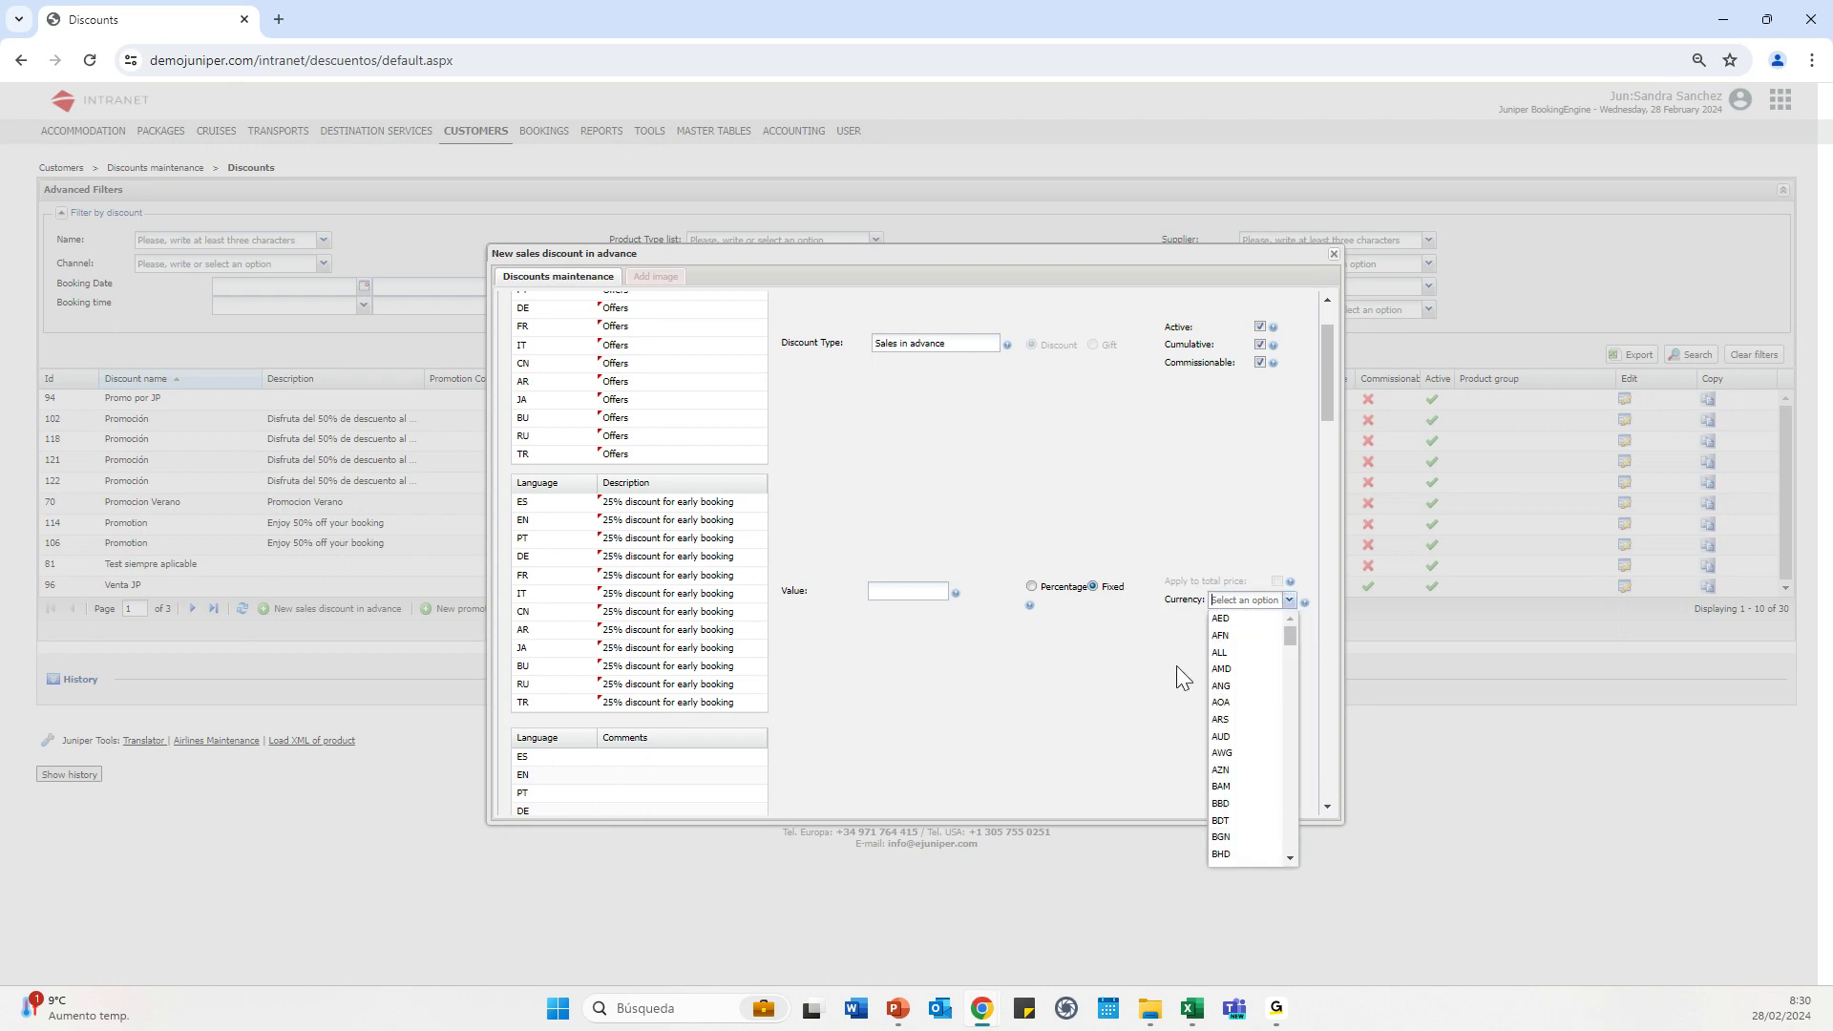
{"action": "left_click", "coordinate": [1127, 660]}
{"action": "left_click", "coordinate": [1032, 587]}
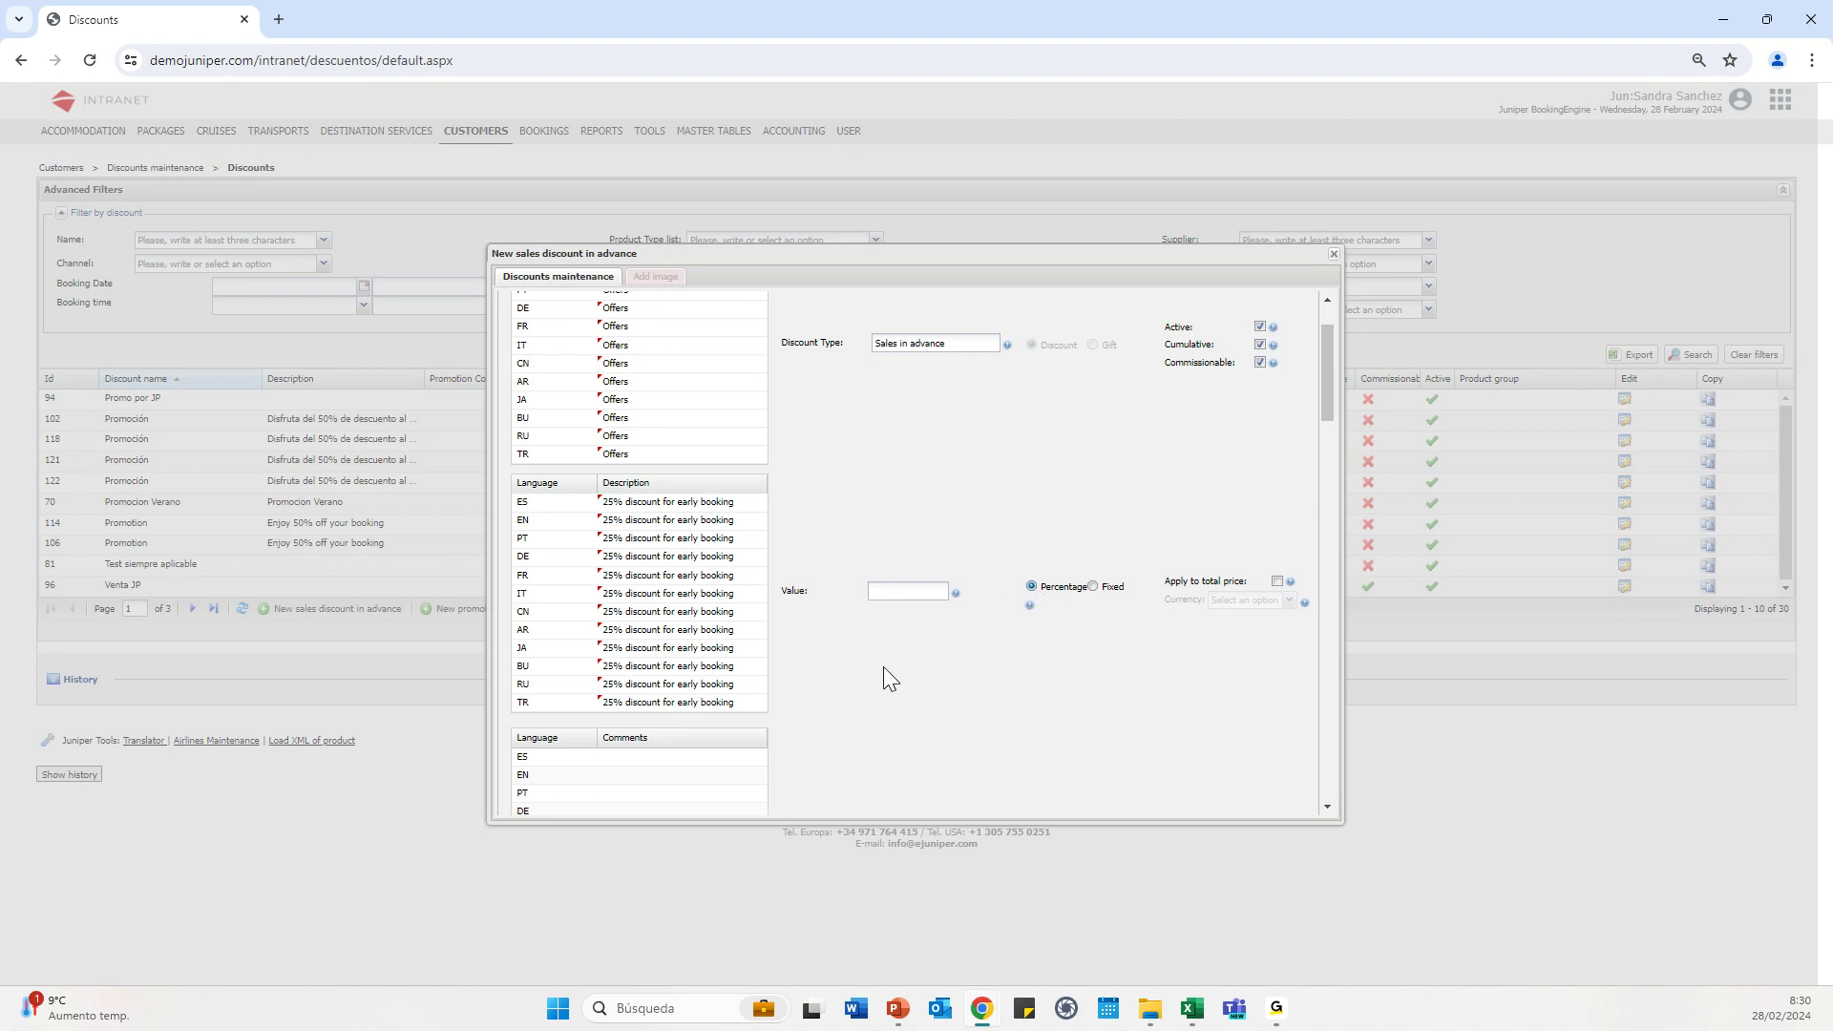
Set the percentage discount's value to 25
{"action": "left_click", "coordinate": [879, 590]}
{"action": "scroll", "coordinate": [928, 718], "scroll_direction": "down", "scroll_amount": 3}
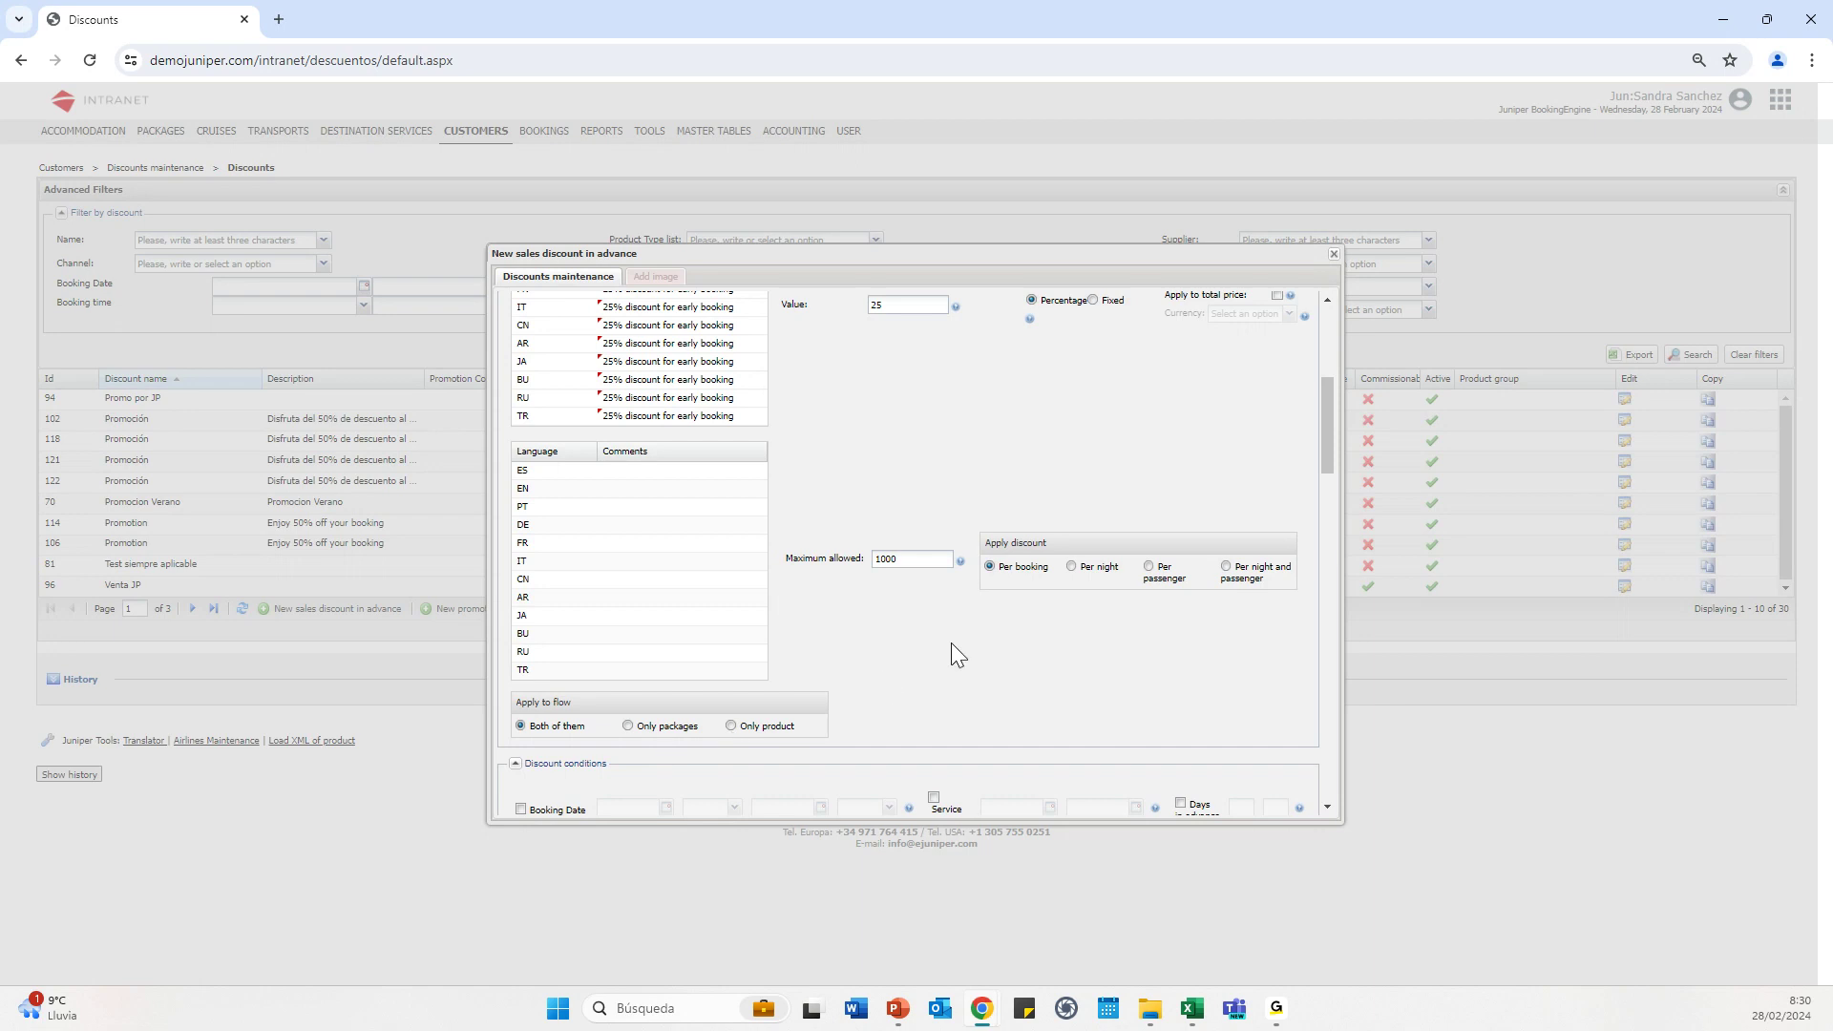
Enable the booking date condition and set its start to 01/03/2024 at 00:00
{"action": "scroll", "coordinate": [951, 645], "scroll_direction": "down", "scroll_amount": 4}
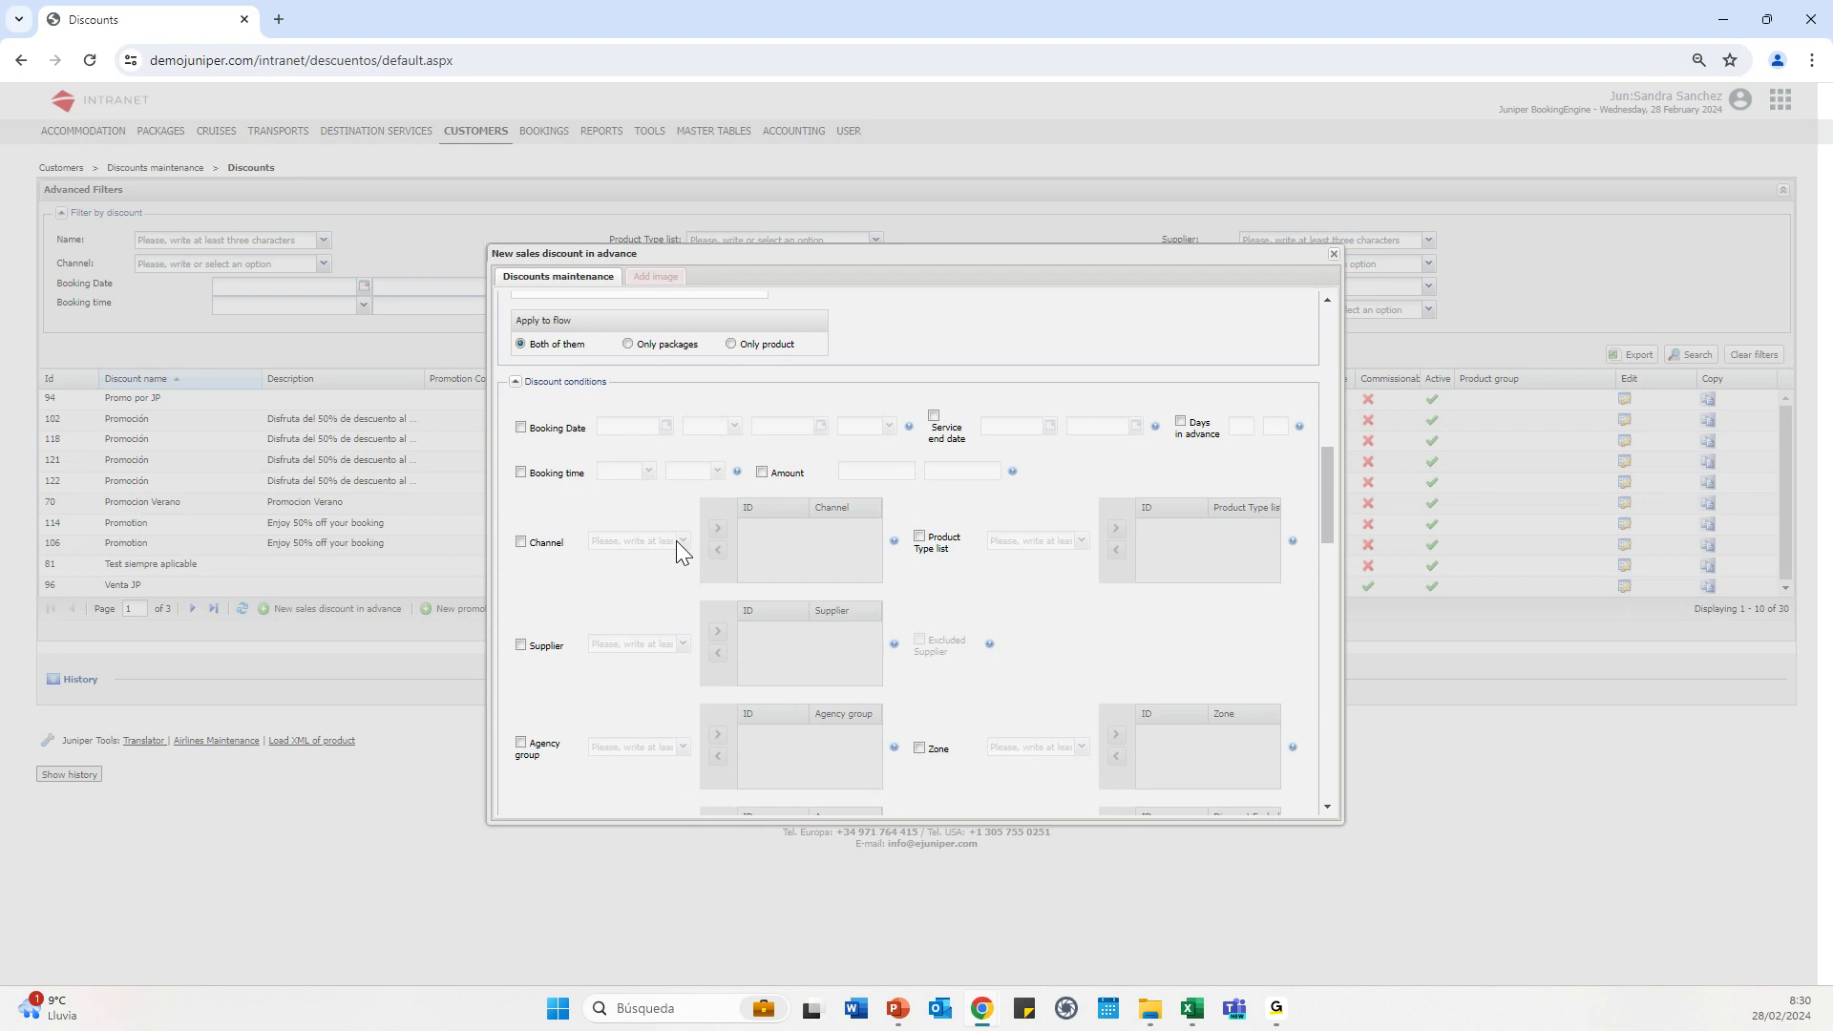
{"action": "left_click", "coordinate": [522, 428]}
{"action": "left_click", "coordinate": [665, 426]}
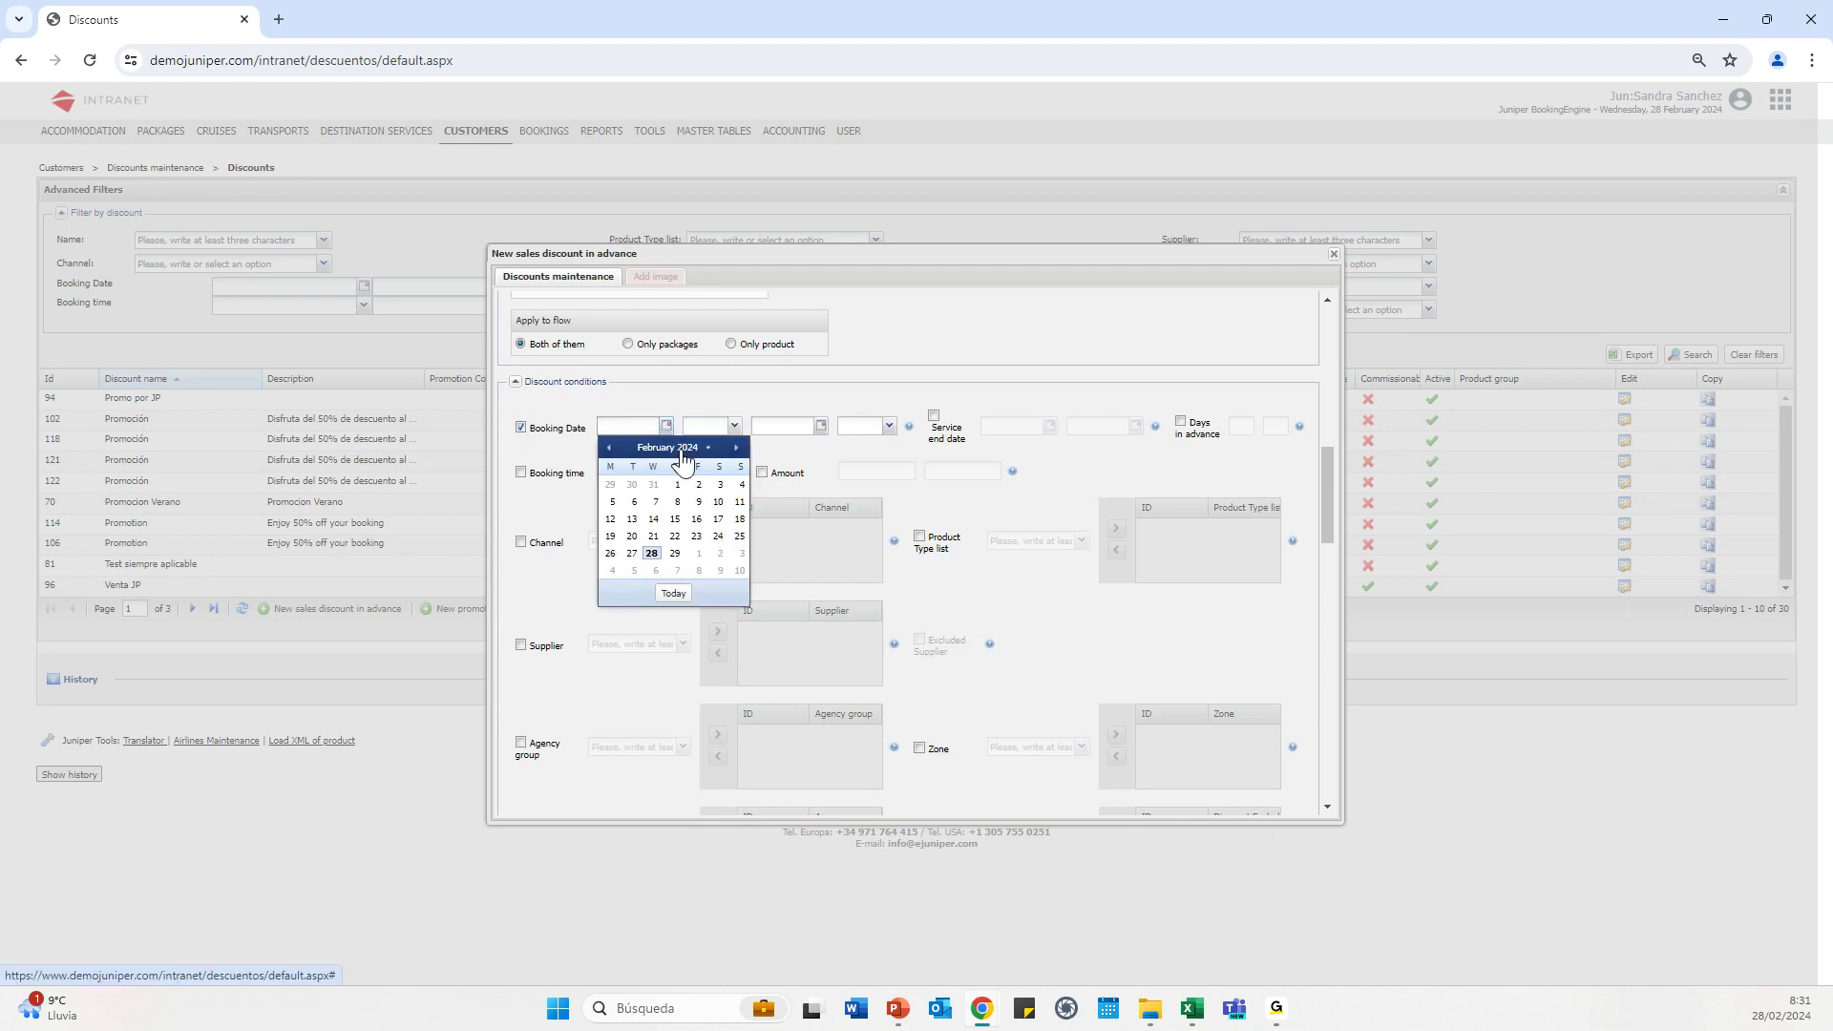
{"action": "left_click", "coordinate": [736, 447]}
{"action": "left_click", "coordinate": [698, 485]}
{"action": "left_click", "coordinate": [721, 430]}
{"action": "left_click", "coordinate": [703, 443]}
Set the end of the booking date condition to 30/09/2024 at 23:59
{"action": "left_click", "coordinate": [822, 426]}
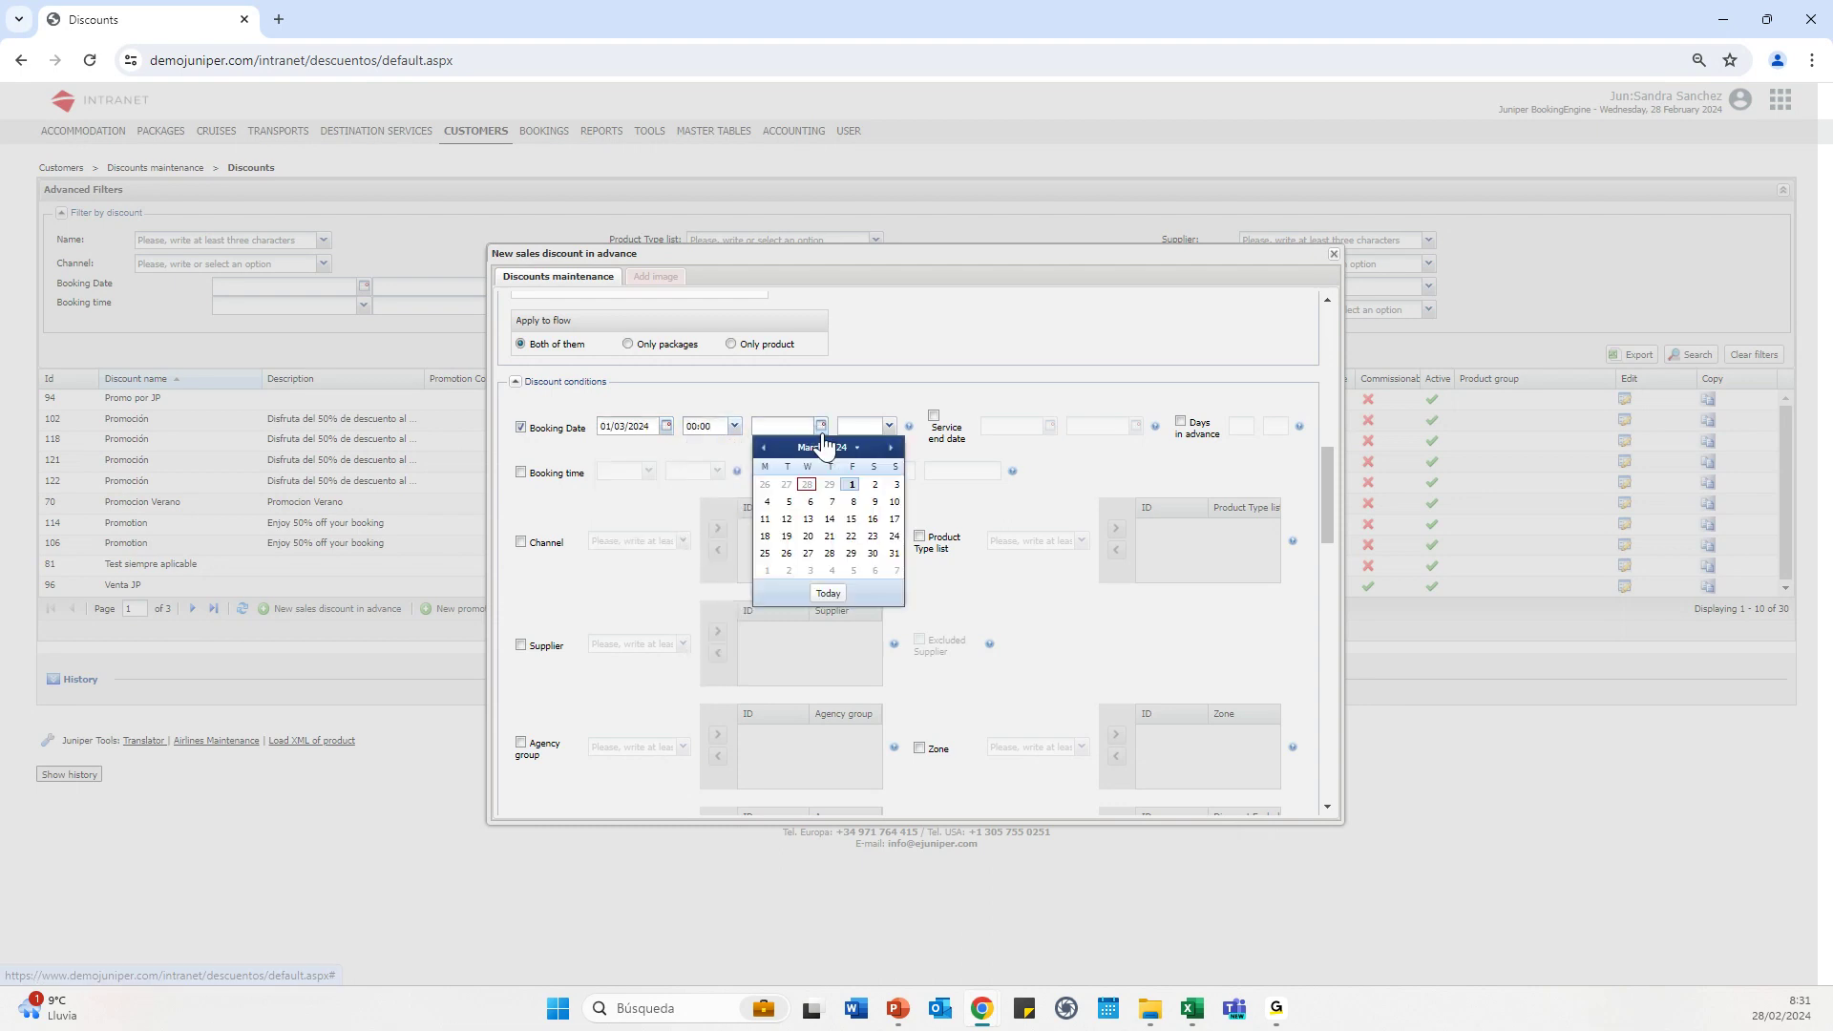
{"action": "left_click", "coordinate": [855, 457]}
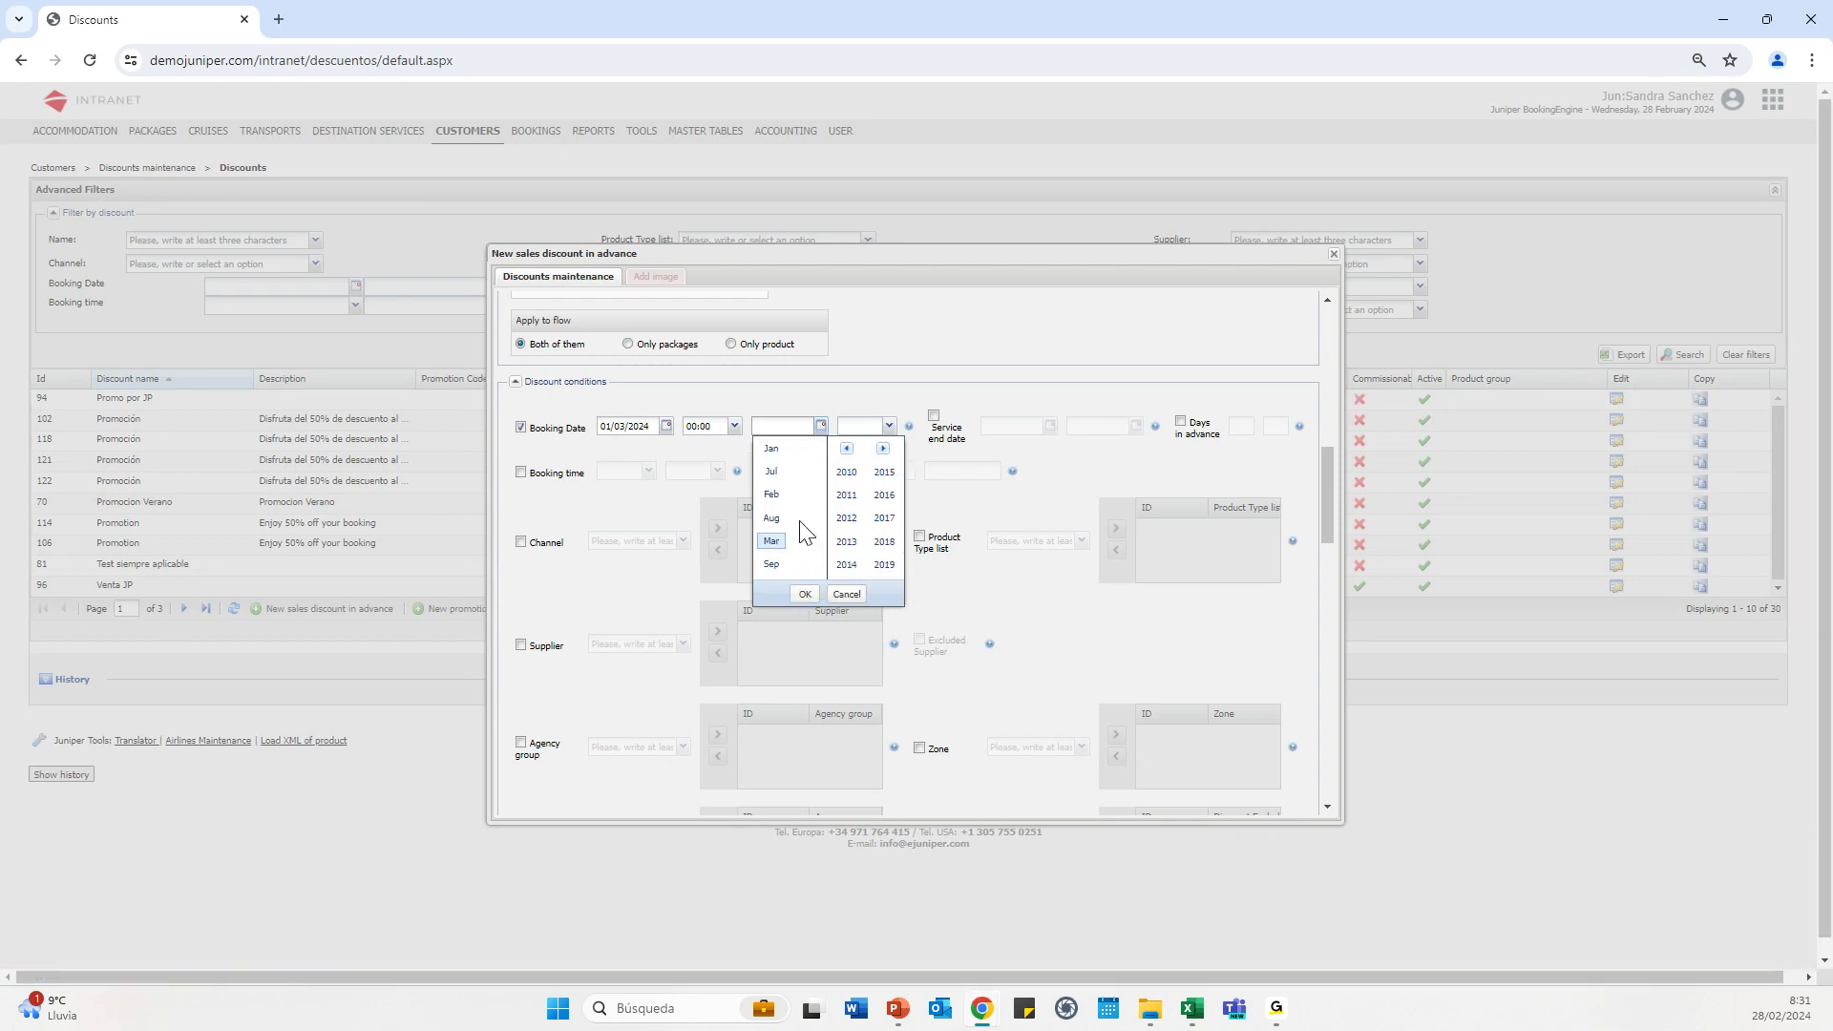
{"action": "left_click", "coordinate": [772, 564]}
{"action": "left_click", "coordinate": [804, 594]}
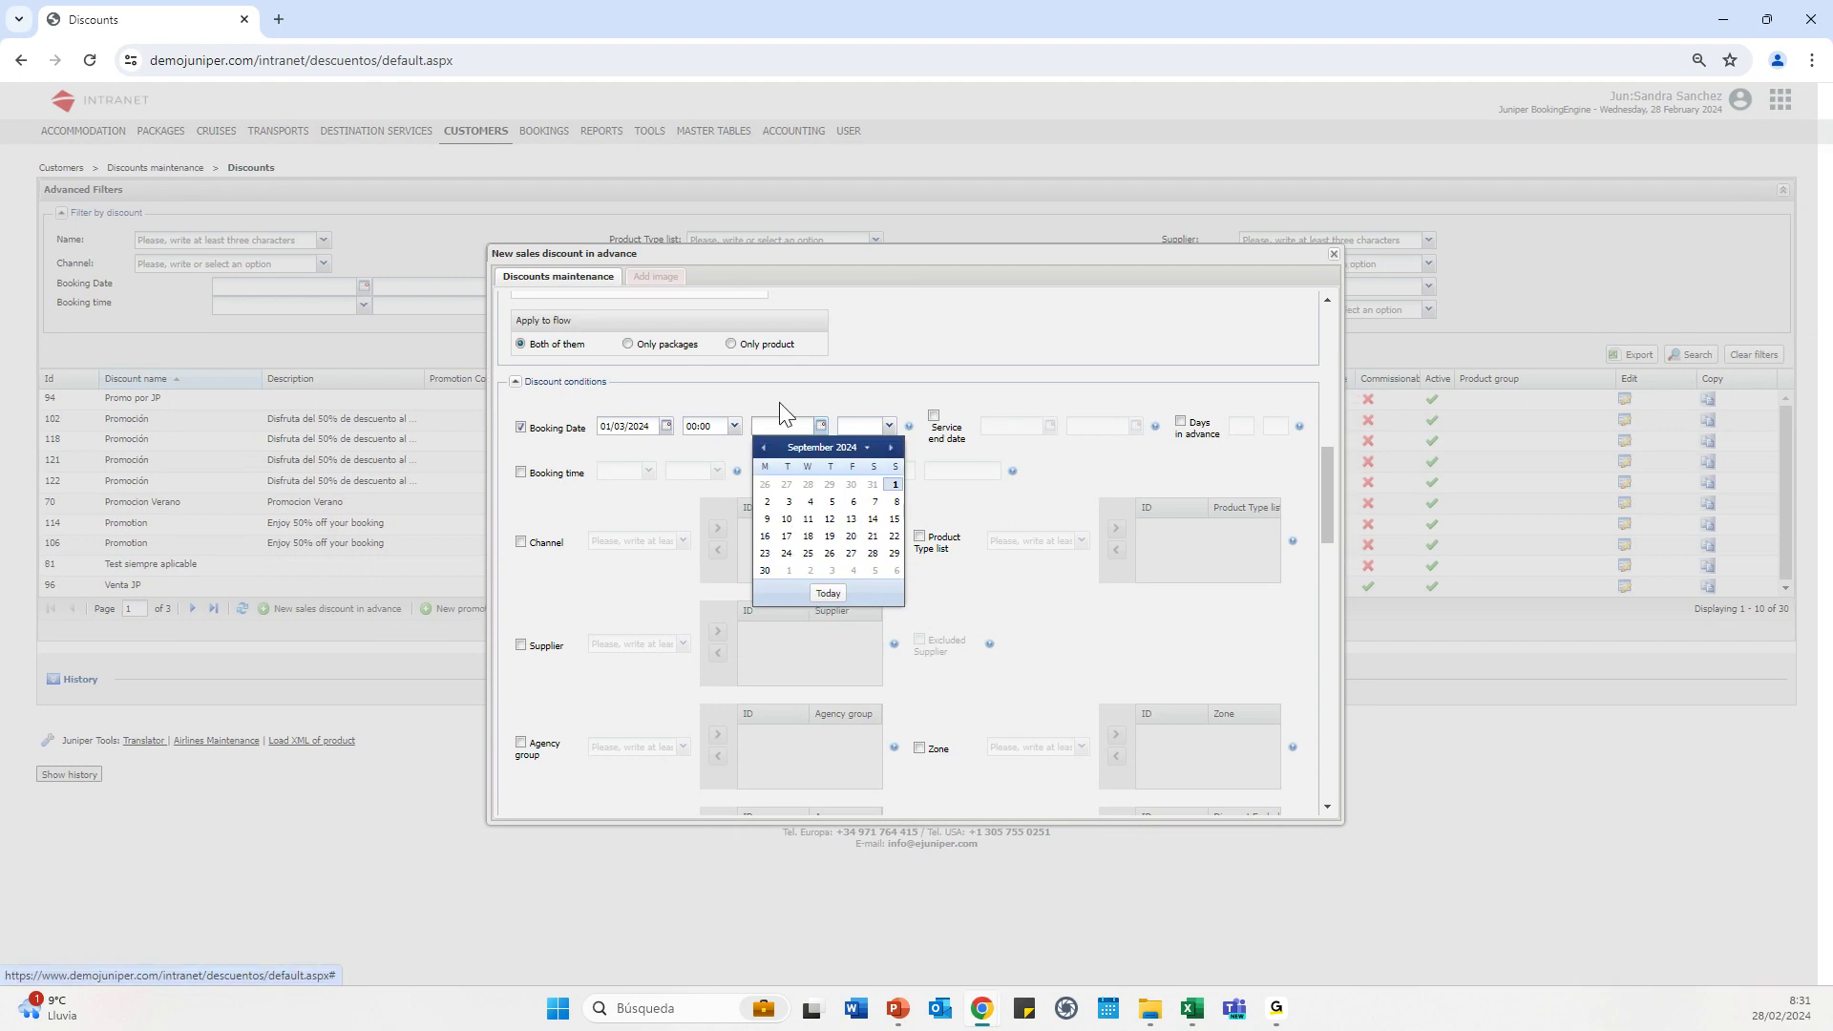
{"action": "left_click", "coordinate": [765, 570]}
{"action": "double_click", "coordinate": [853, 456]}
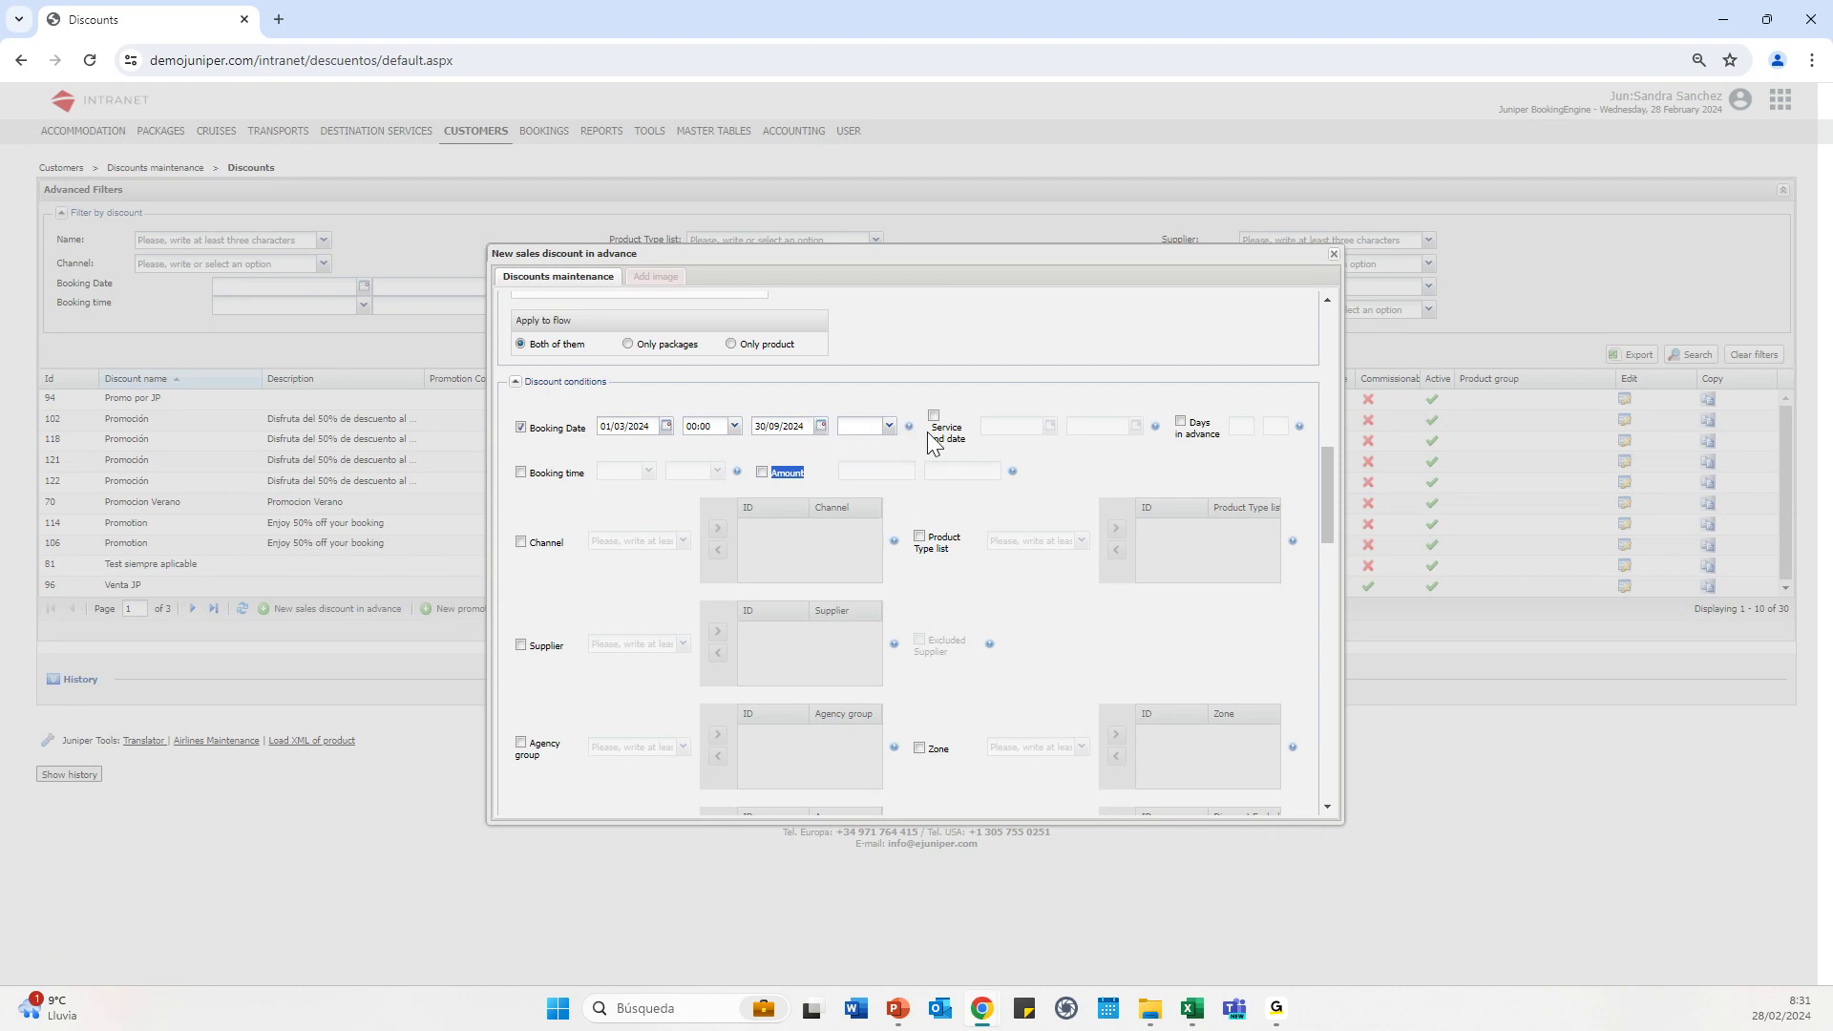
{"action": "left_click", "coordinate": [889, 427]}
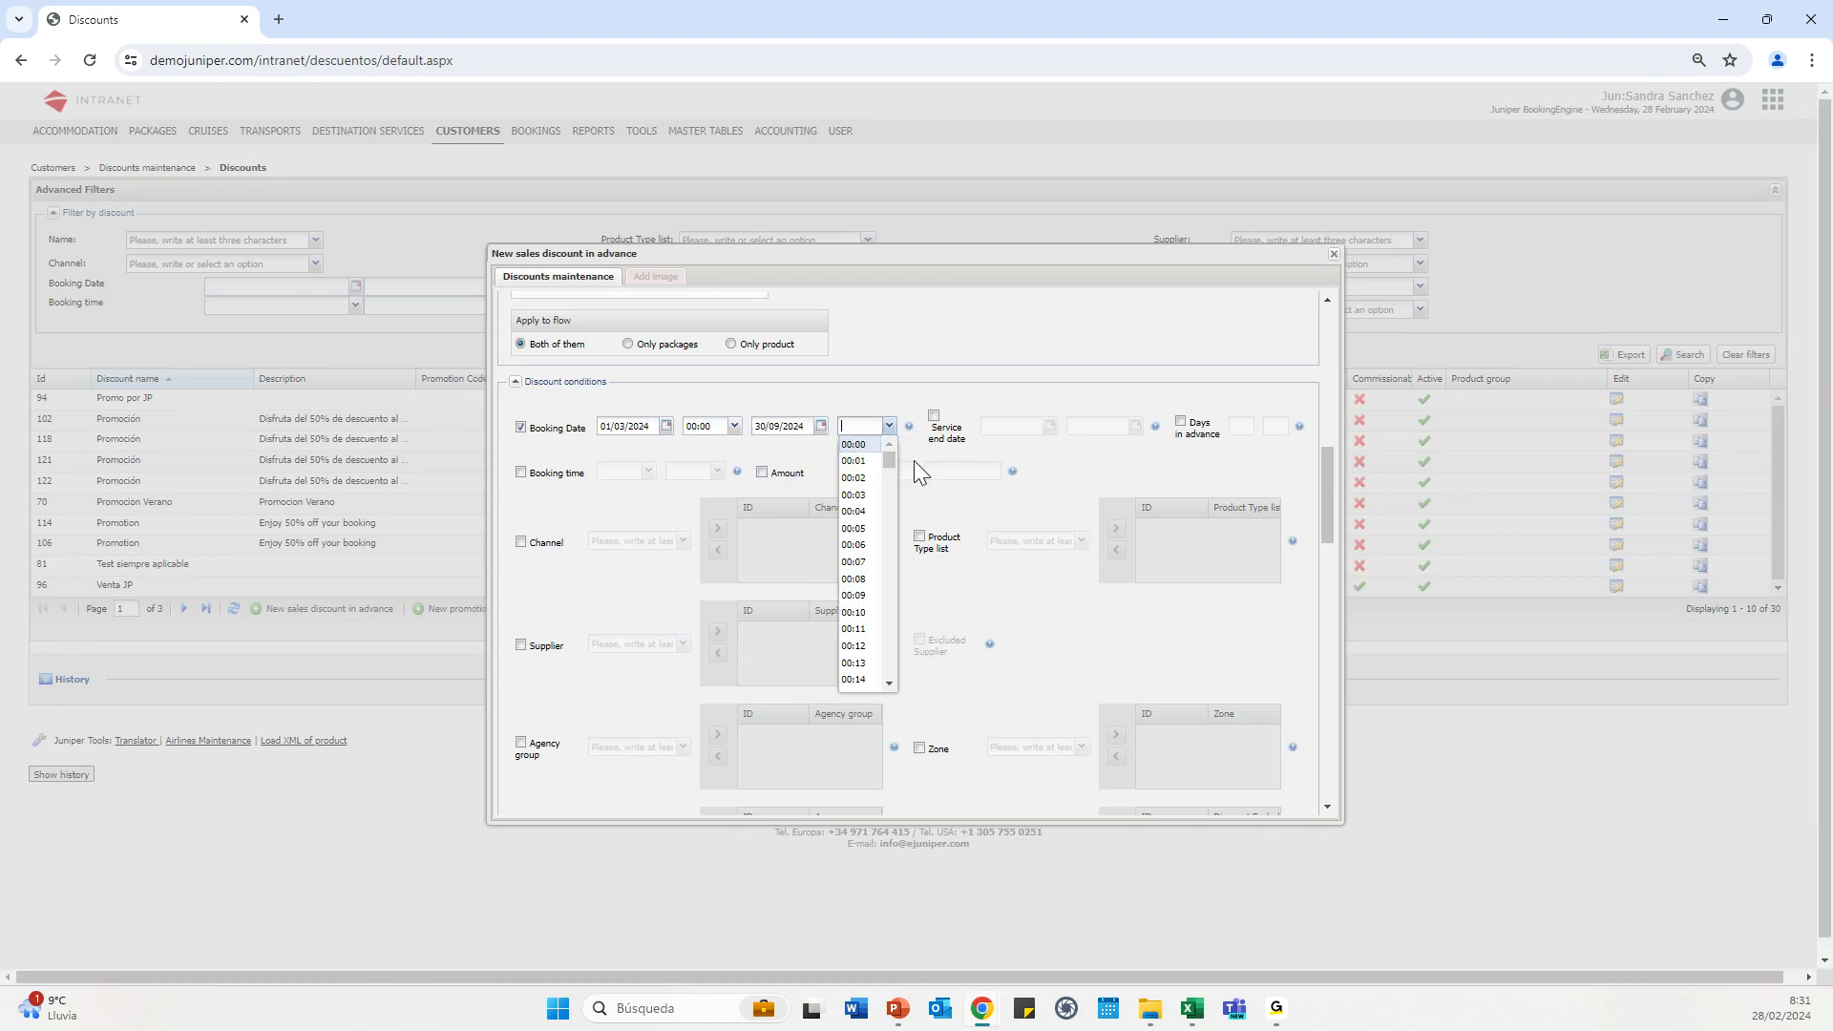
{"action": "left_click_drag", "start_coordinate": [896, 462], "coordinate": [872, 696]}
{"action": "left_click", "coordinate": [864, 678]}
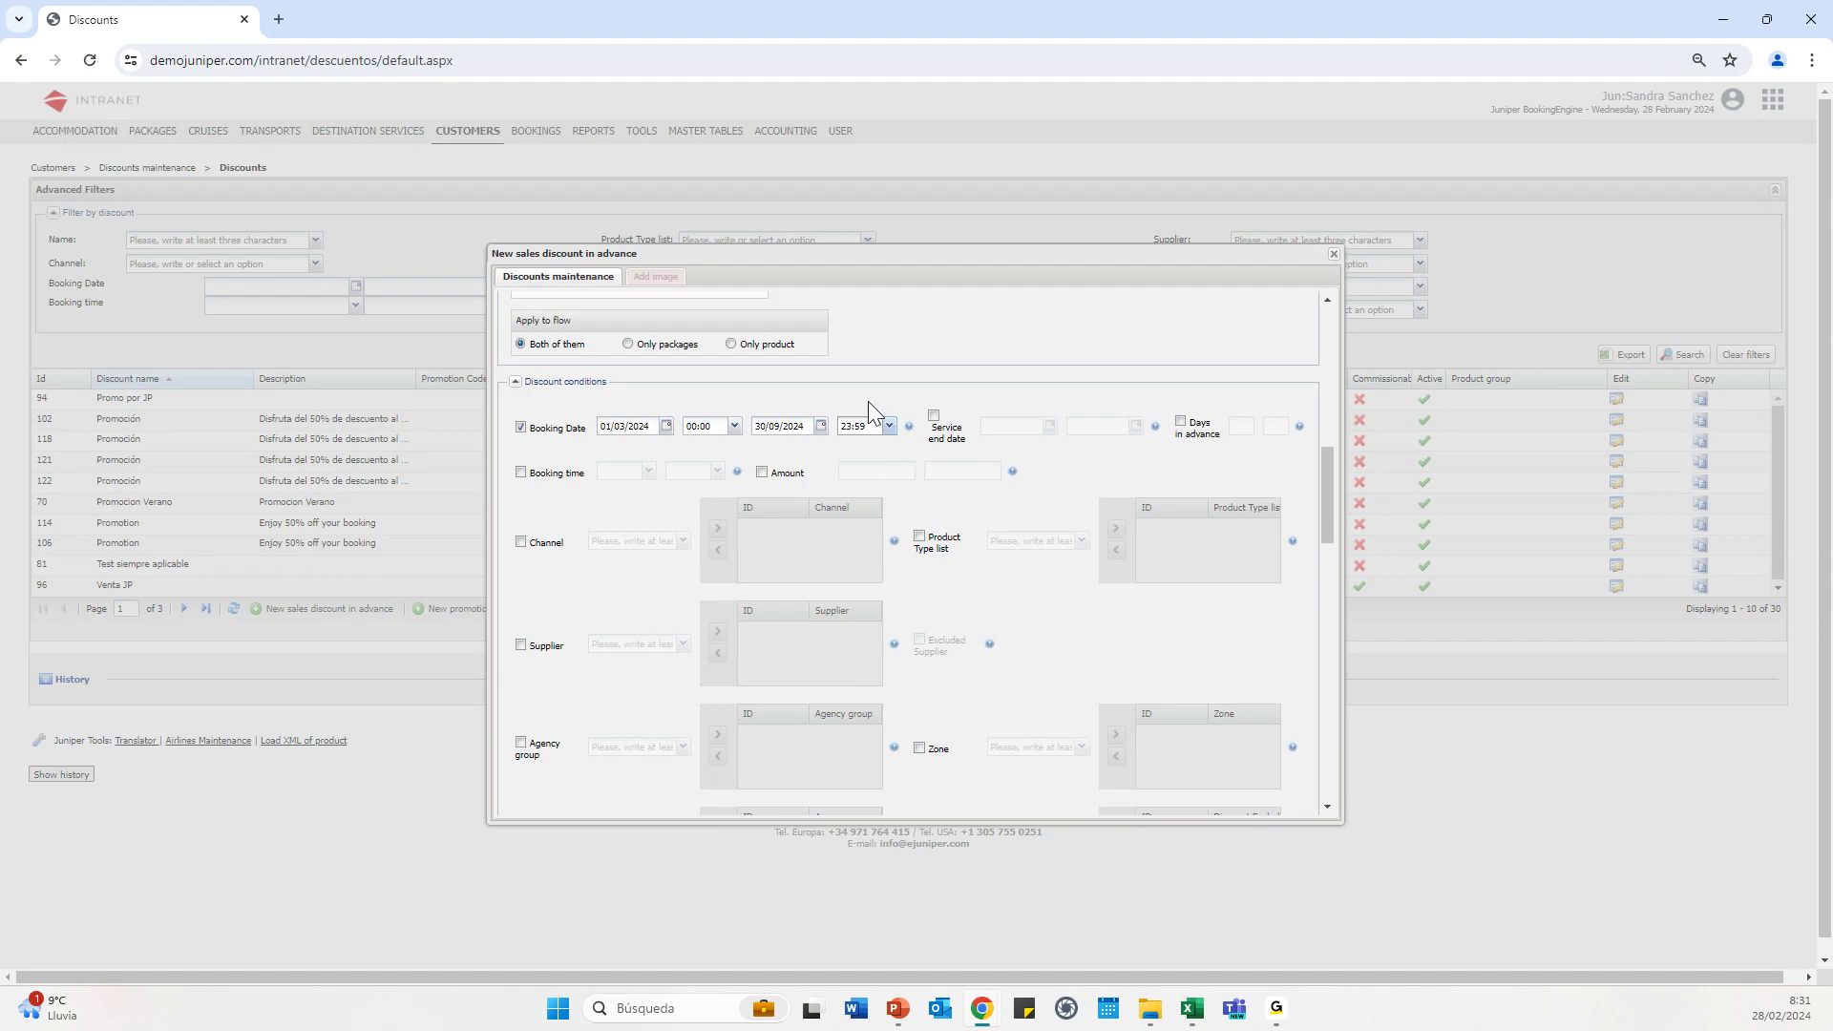
Enable the service end date condition and set its start date to 01/04/2024
{"action": "left_click", "coordinate": [934, 418]}
{"action": "left_click", "coordinate": [1050, 426]}
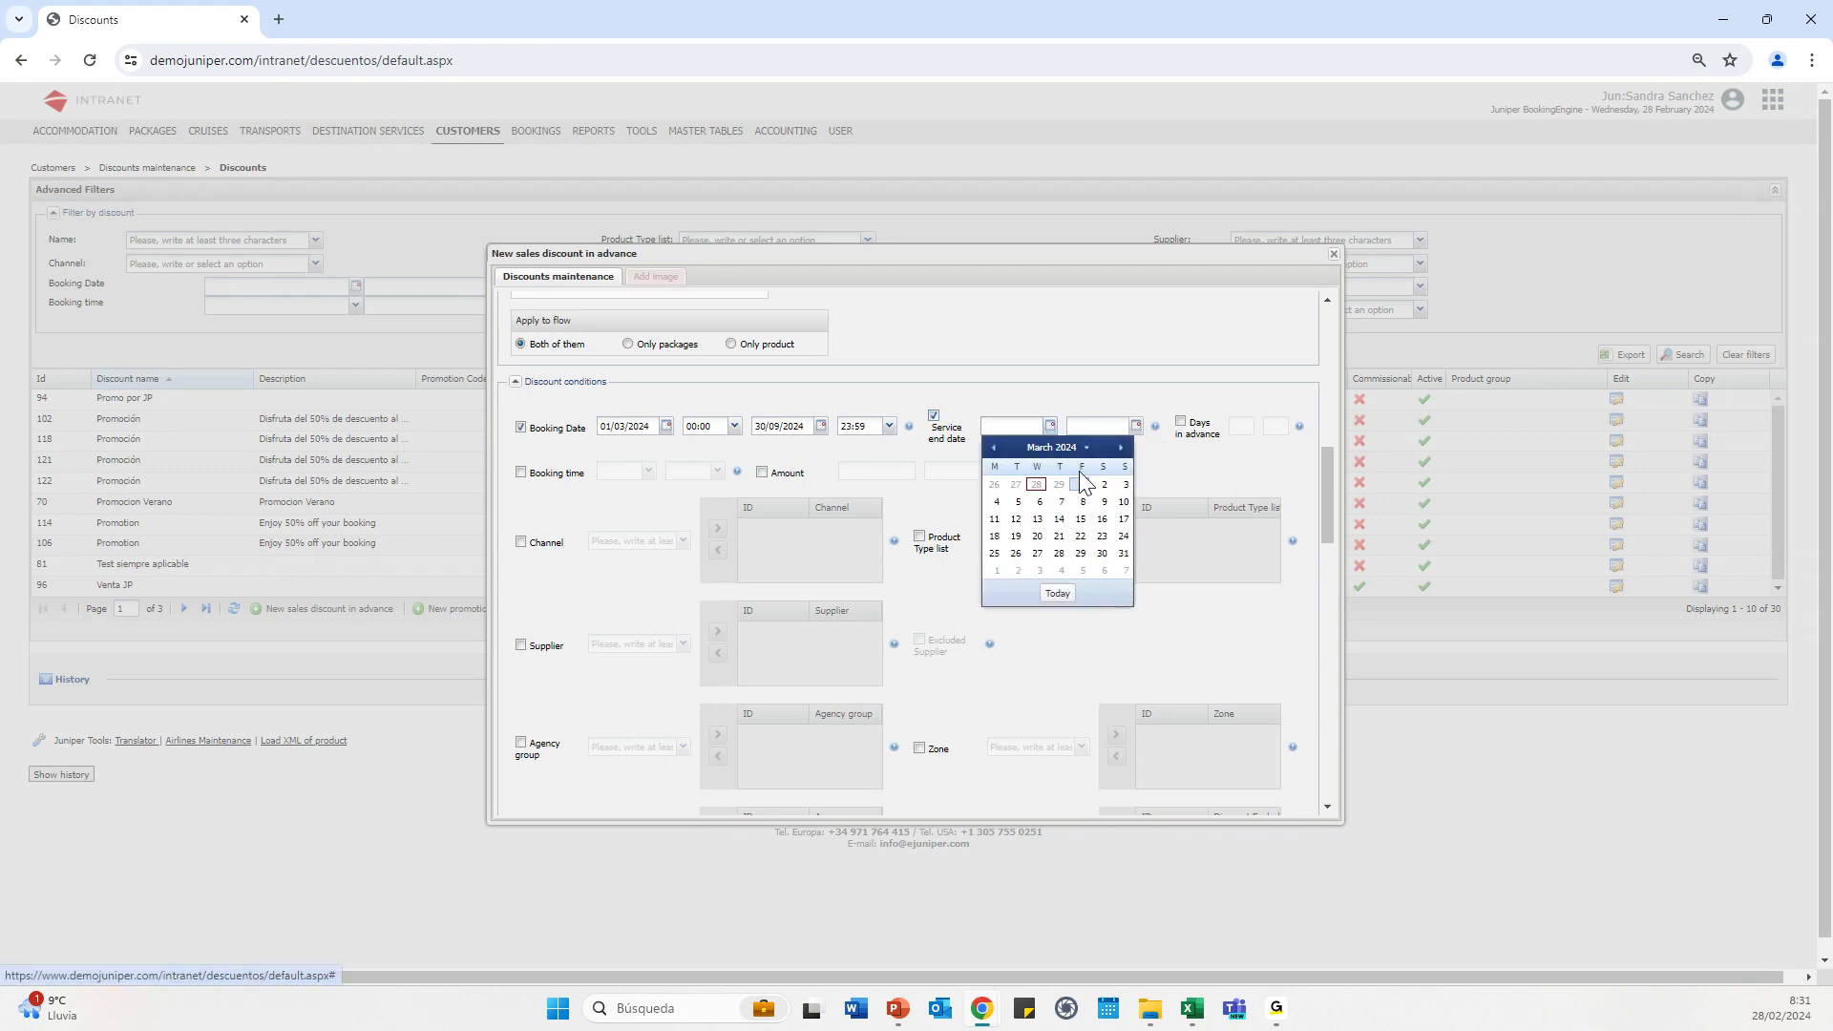
{"action": "left_click", "coordinate": [1121, 447]}
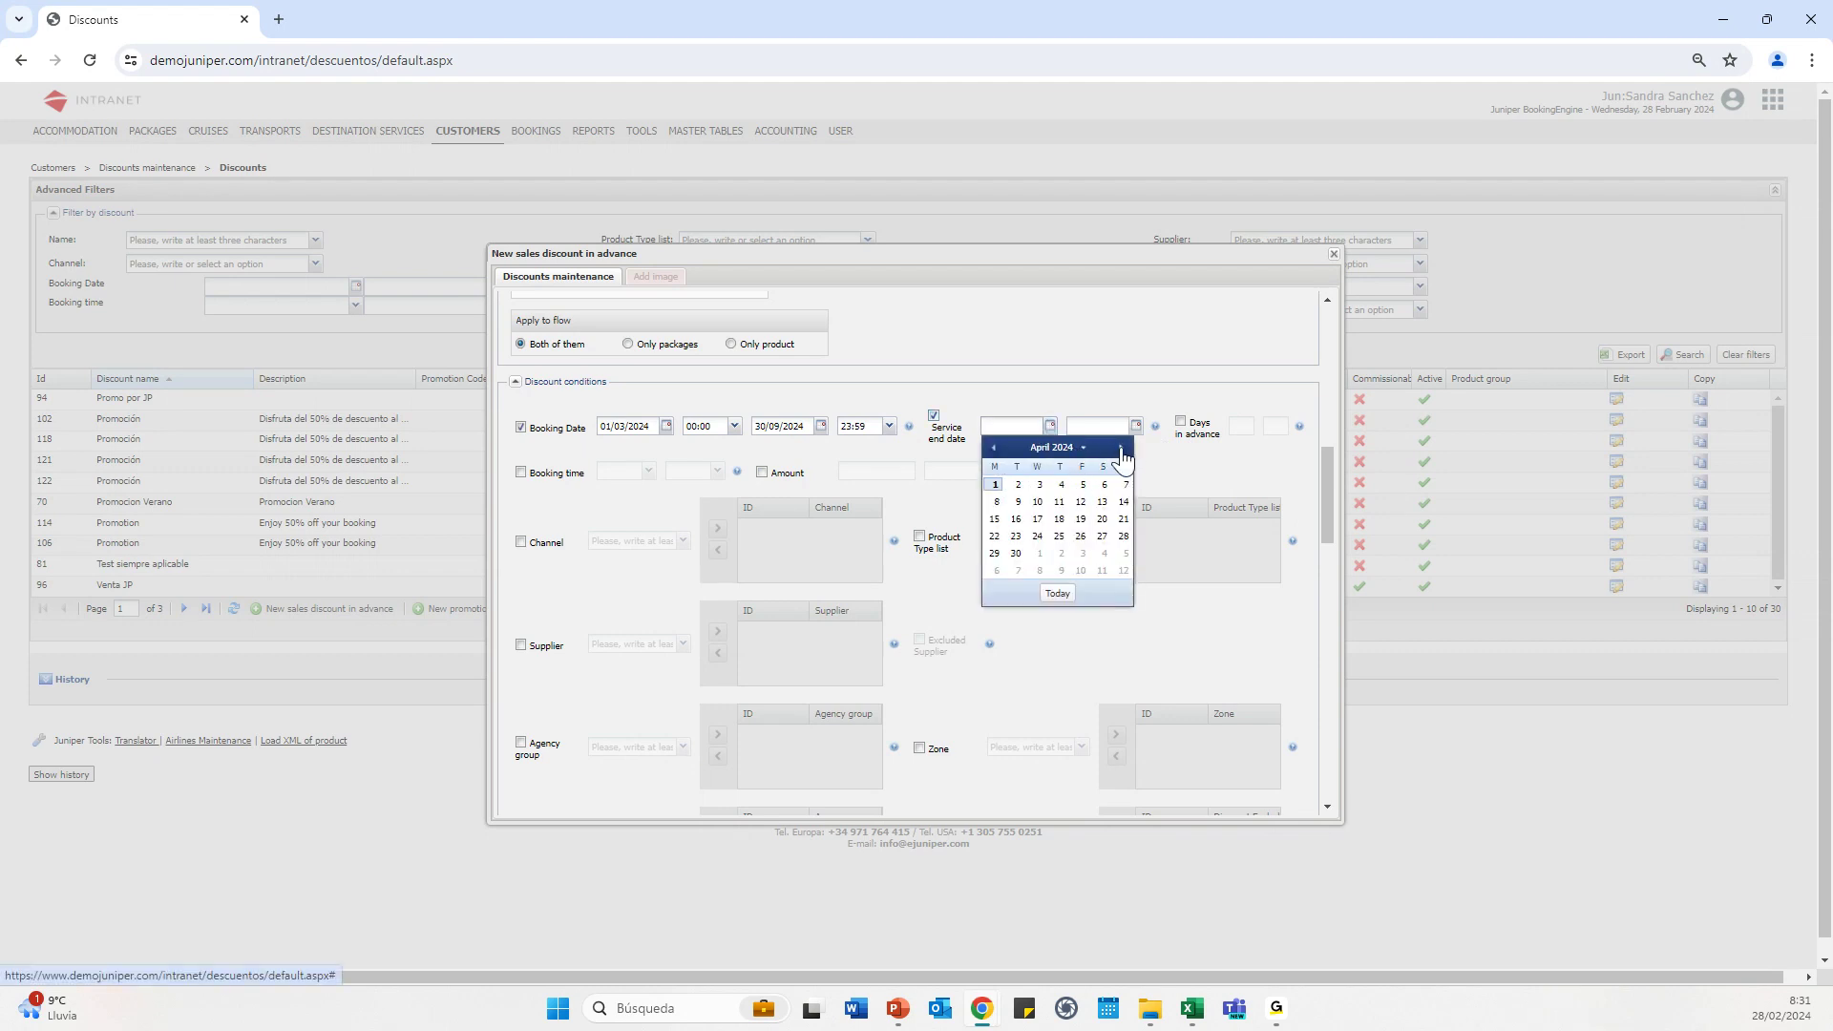
{"action": "left_click", "coordinate": [997, 484]}
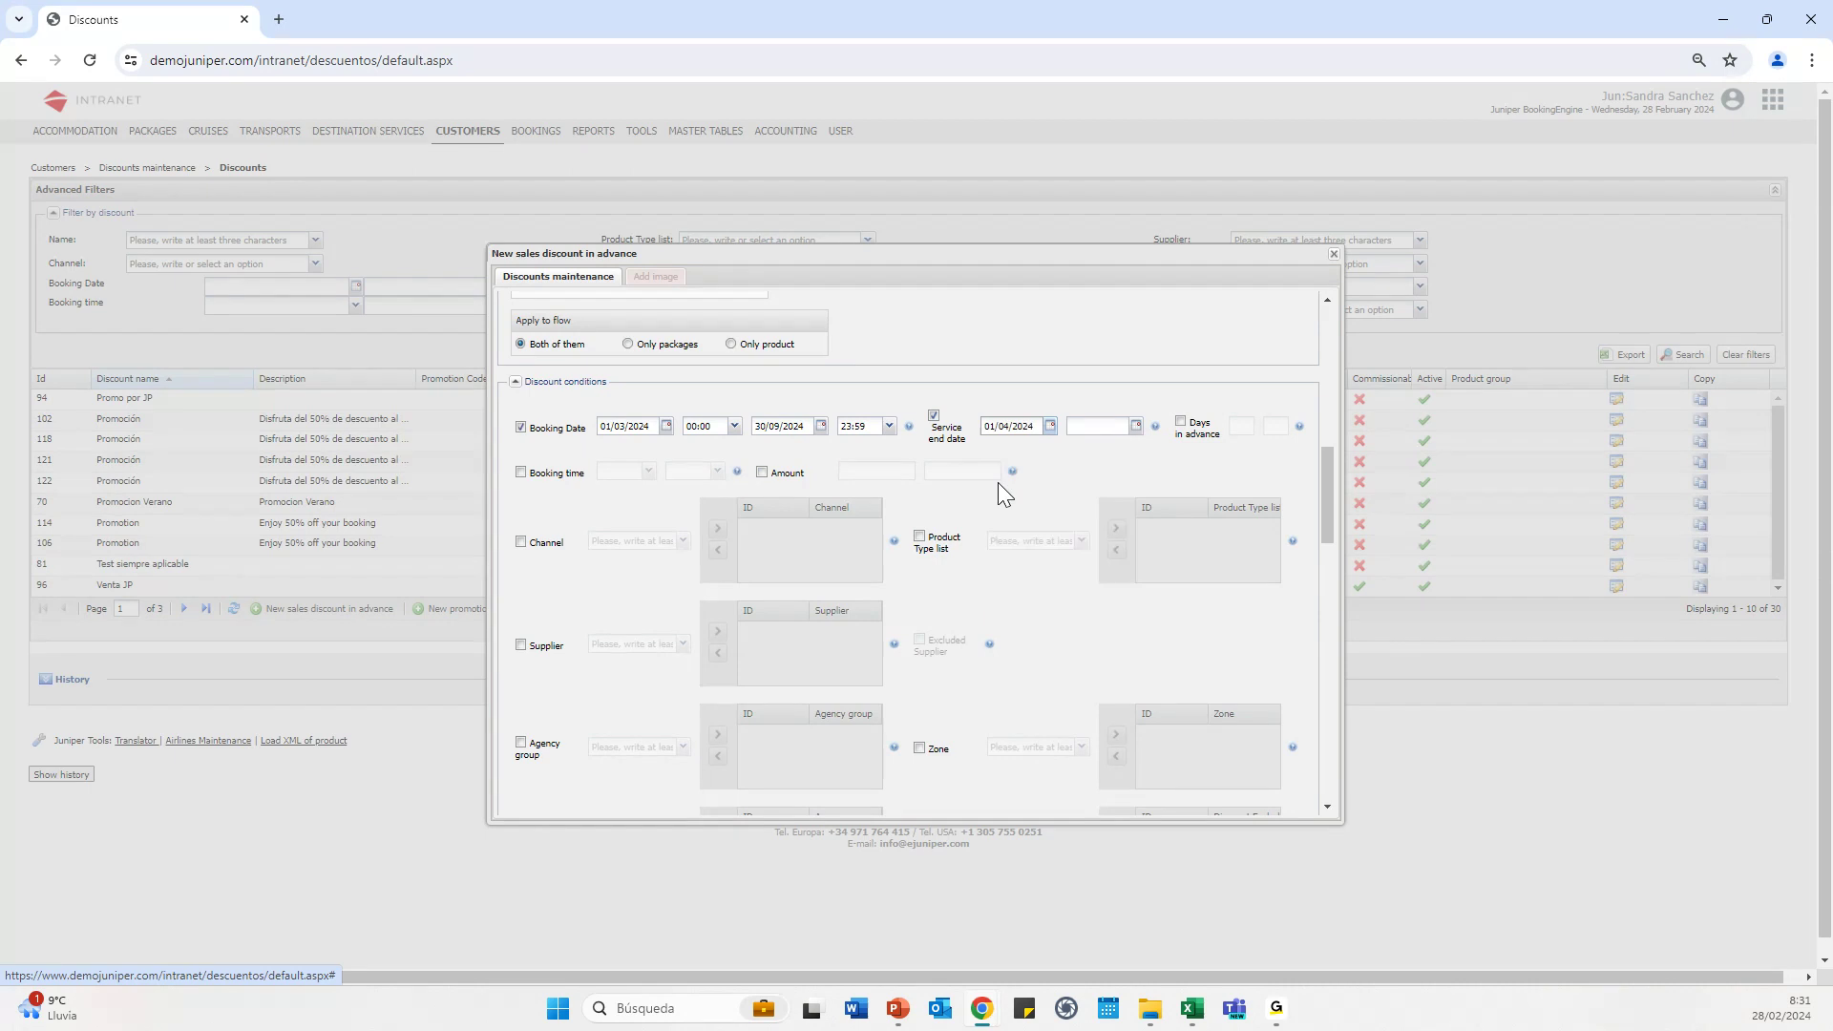
Set the closing date of the service end date range to 31/12/2024
{"action": "left_click", "coordinate": [1136, 427]}
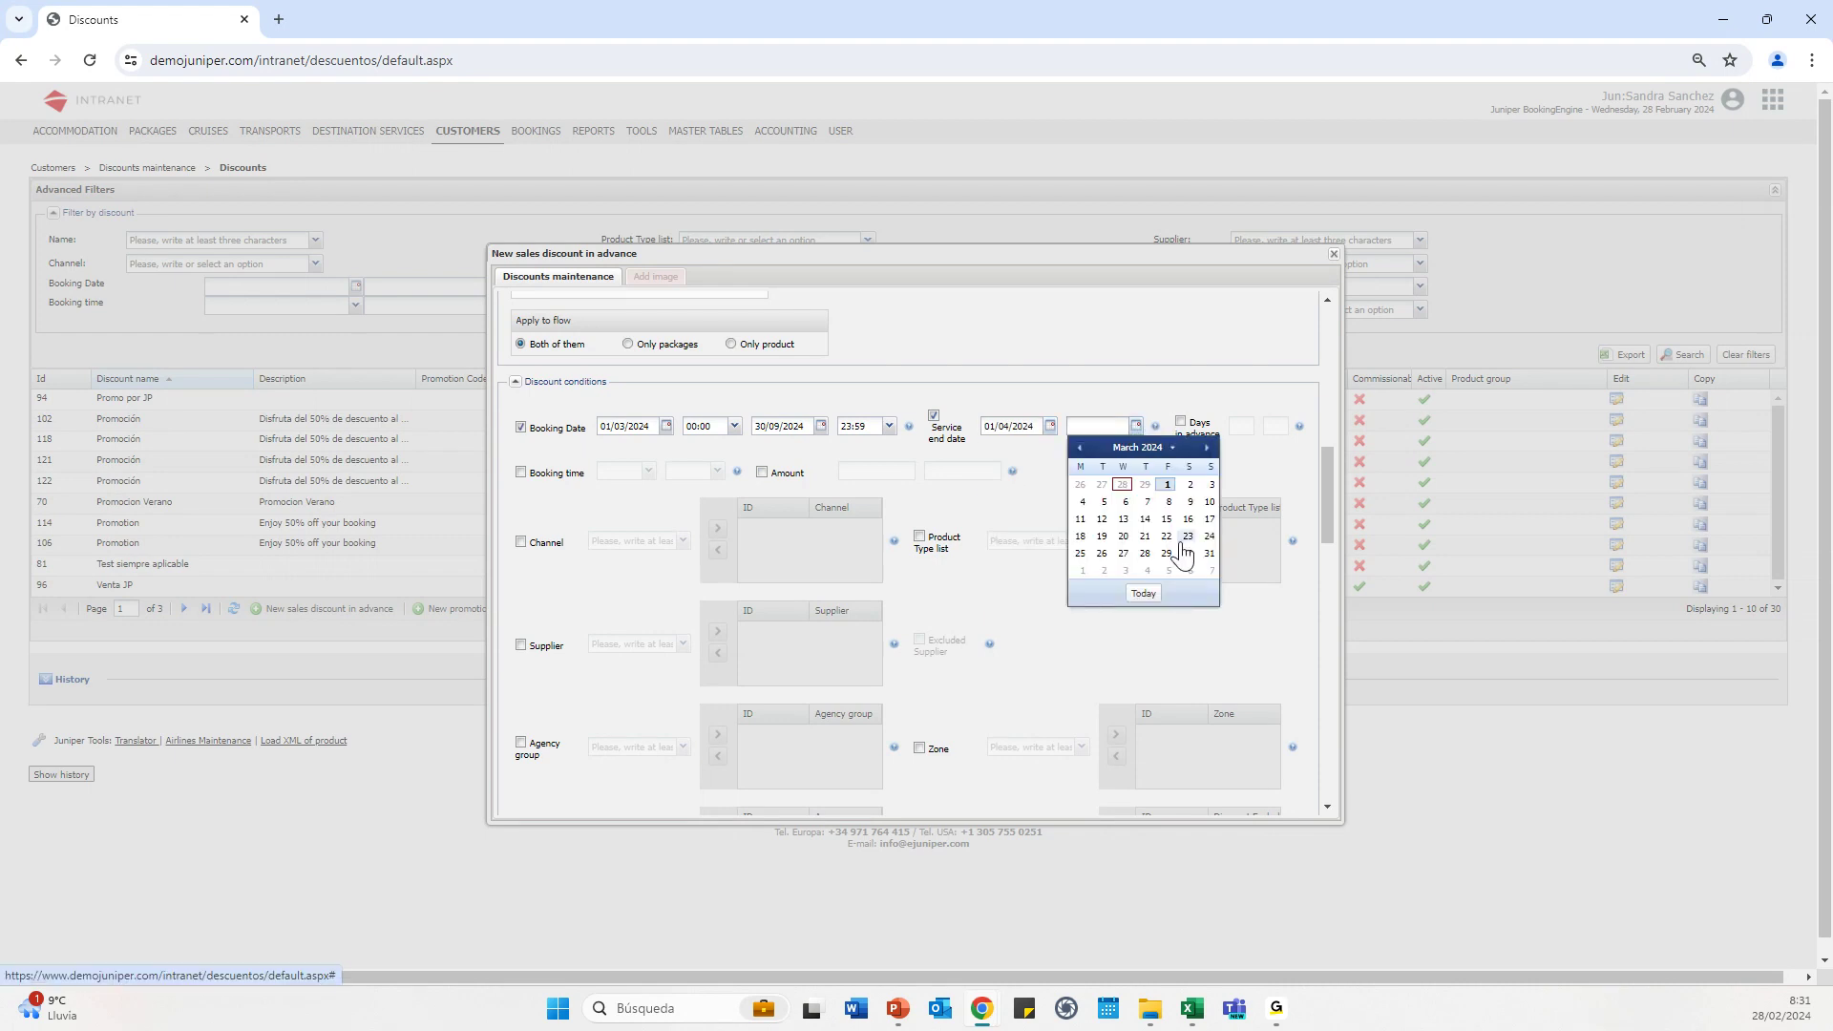
{"action": "left_click", "coordinate": [1207, 448]}
{"action": "left_click", "coordinate": [1207, 448]}
{"action": "left_click", "coordinate": [1207, 447]}
{"action": "left_click", "coordinate": [1207, 447]}
{"action": "left_click", "coordinate": [1207, 448]}
{"action": "left_click", "coordinate": [1207, 448]}
{"action": "left_click", "coordinate": [1207, 448]}
{"action": "left_click", "coordinate": [1207, 448]}
{"action": "left_click", "coordinate": [1208, 450]}
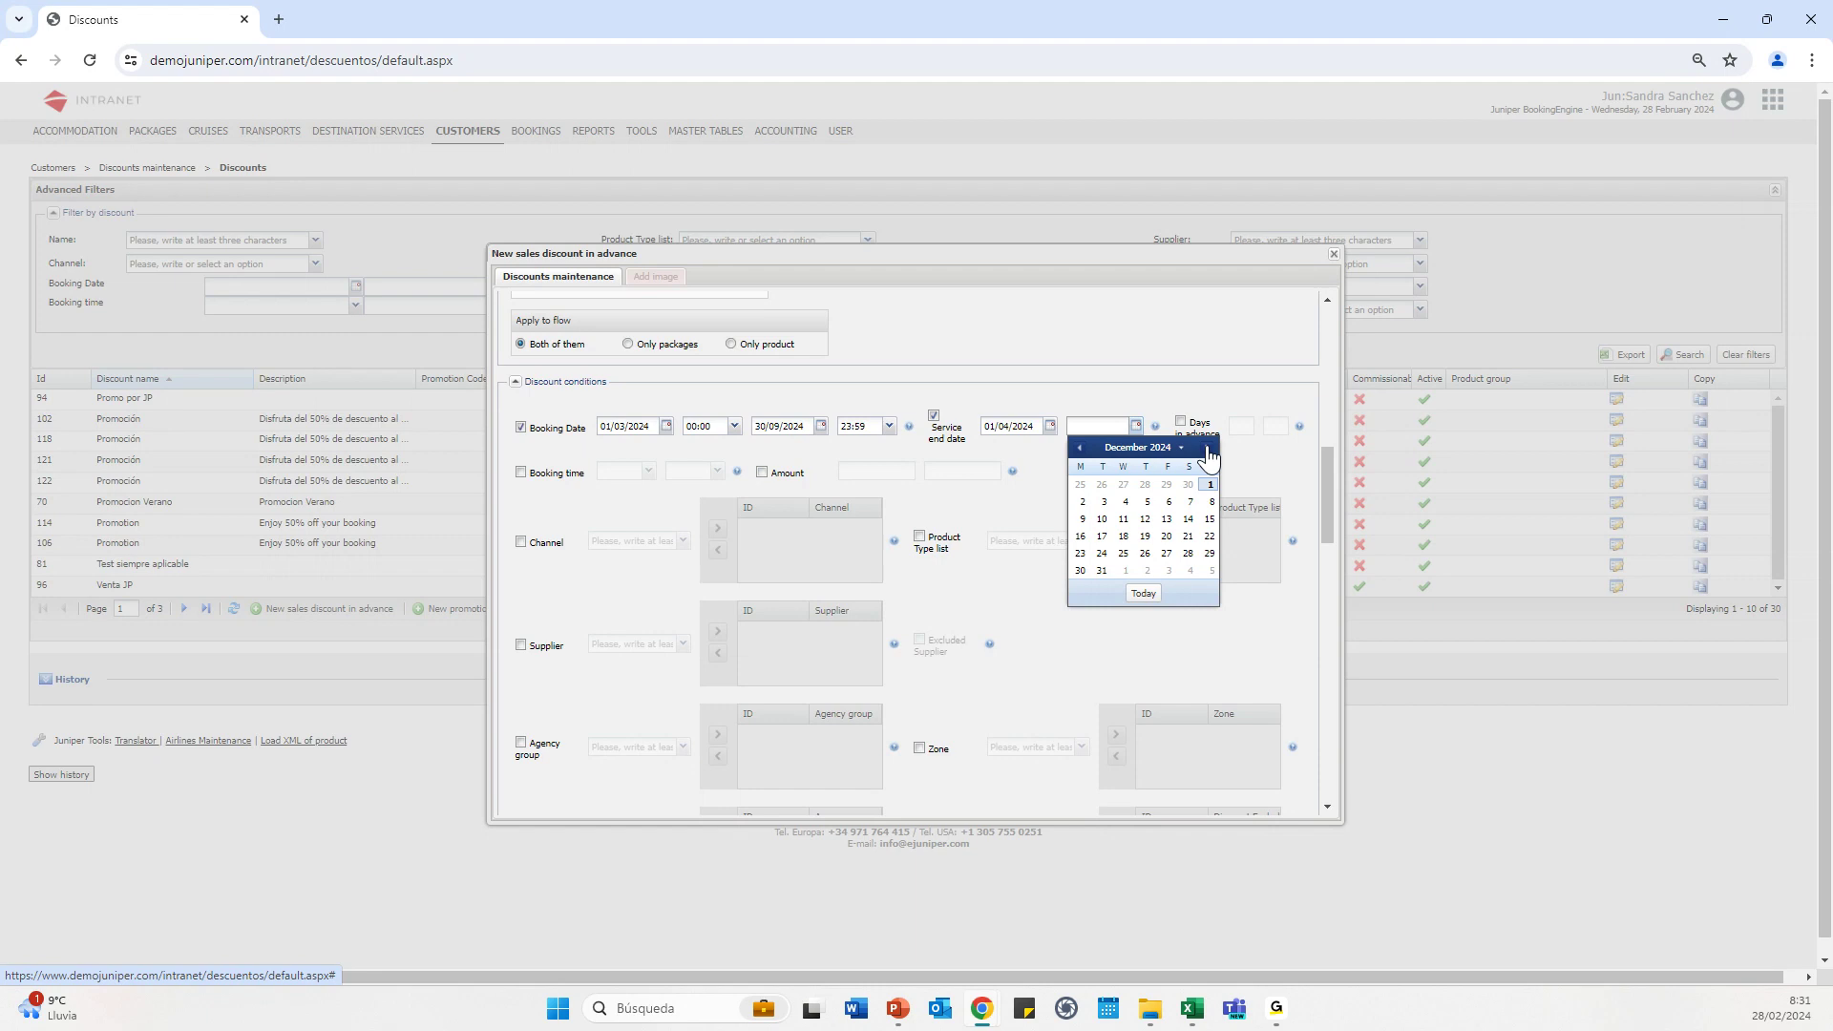
{"action": "left_click", "coordinate": [1102, 571]}
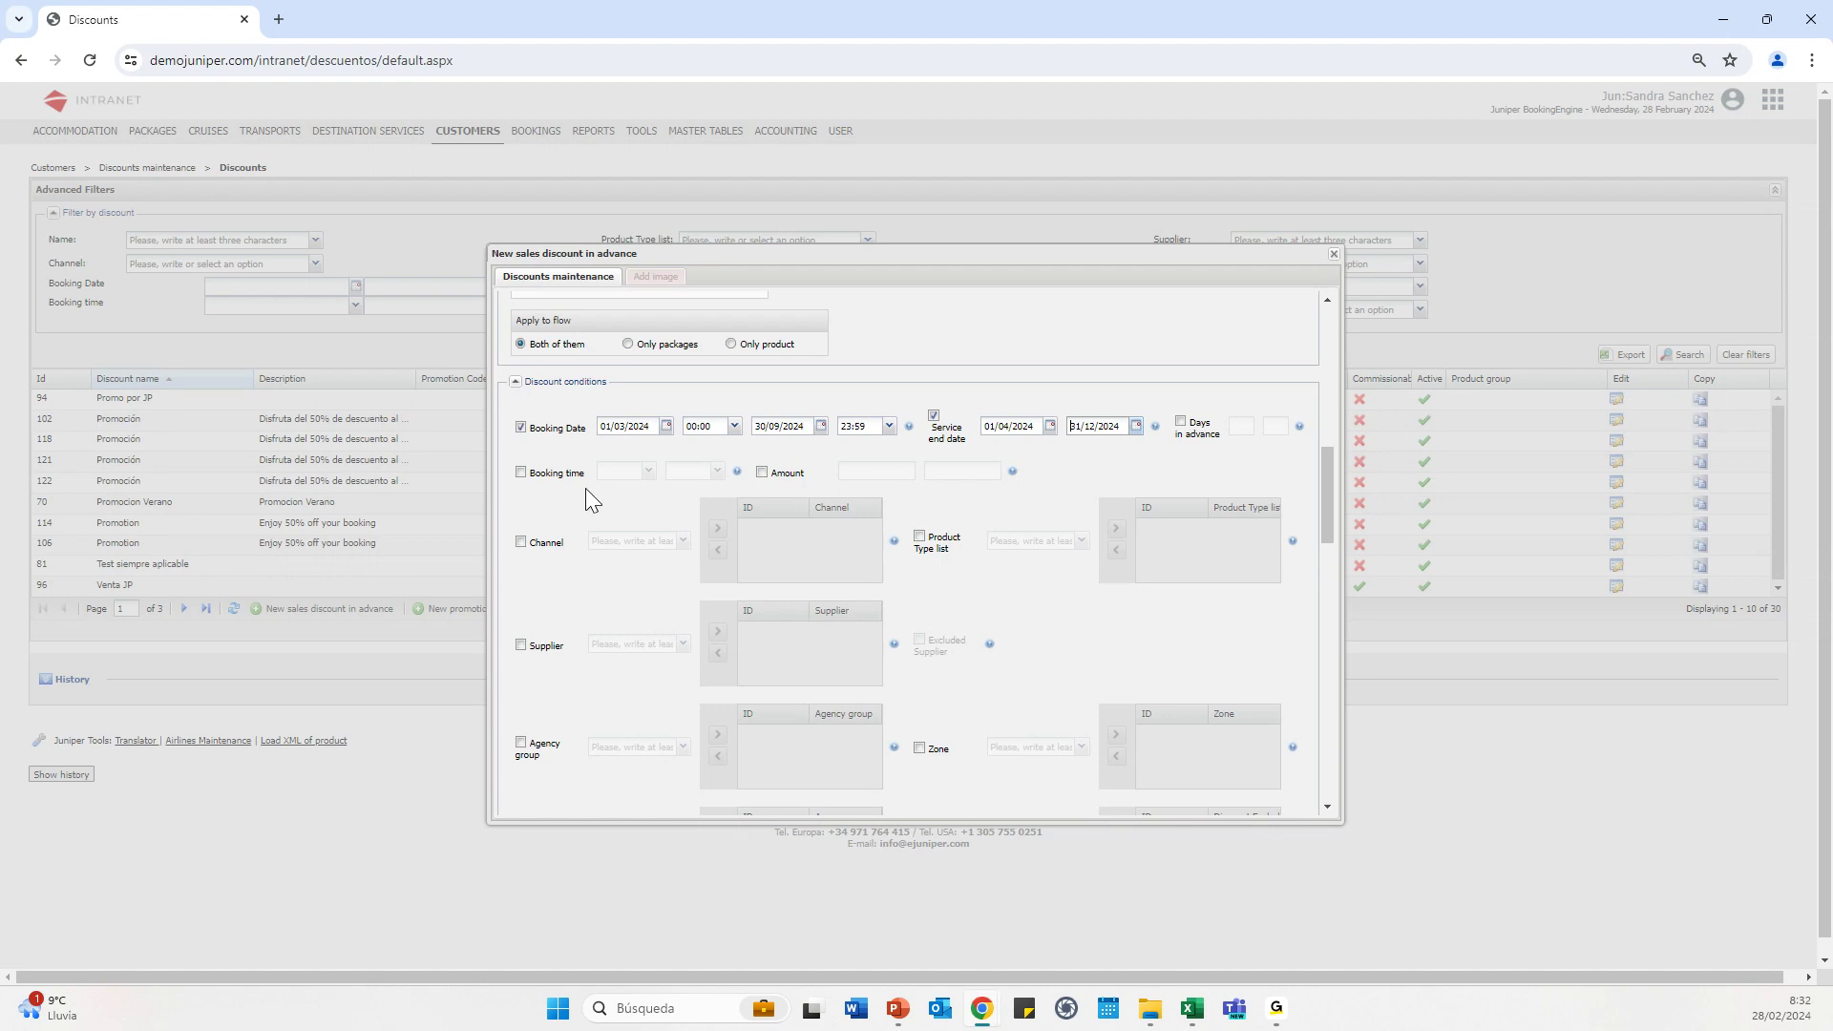
Enable the booking time, days in advance and amount conditions of the discount
{"action": "left_click", "coordinate": [521, 473]}
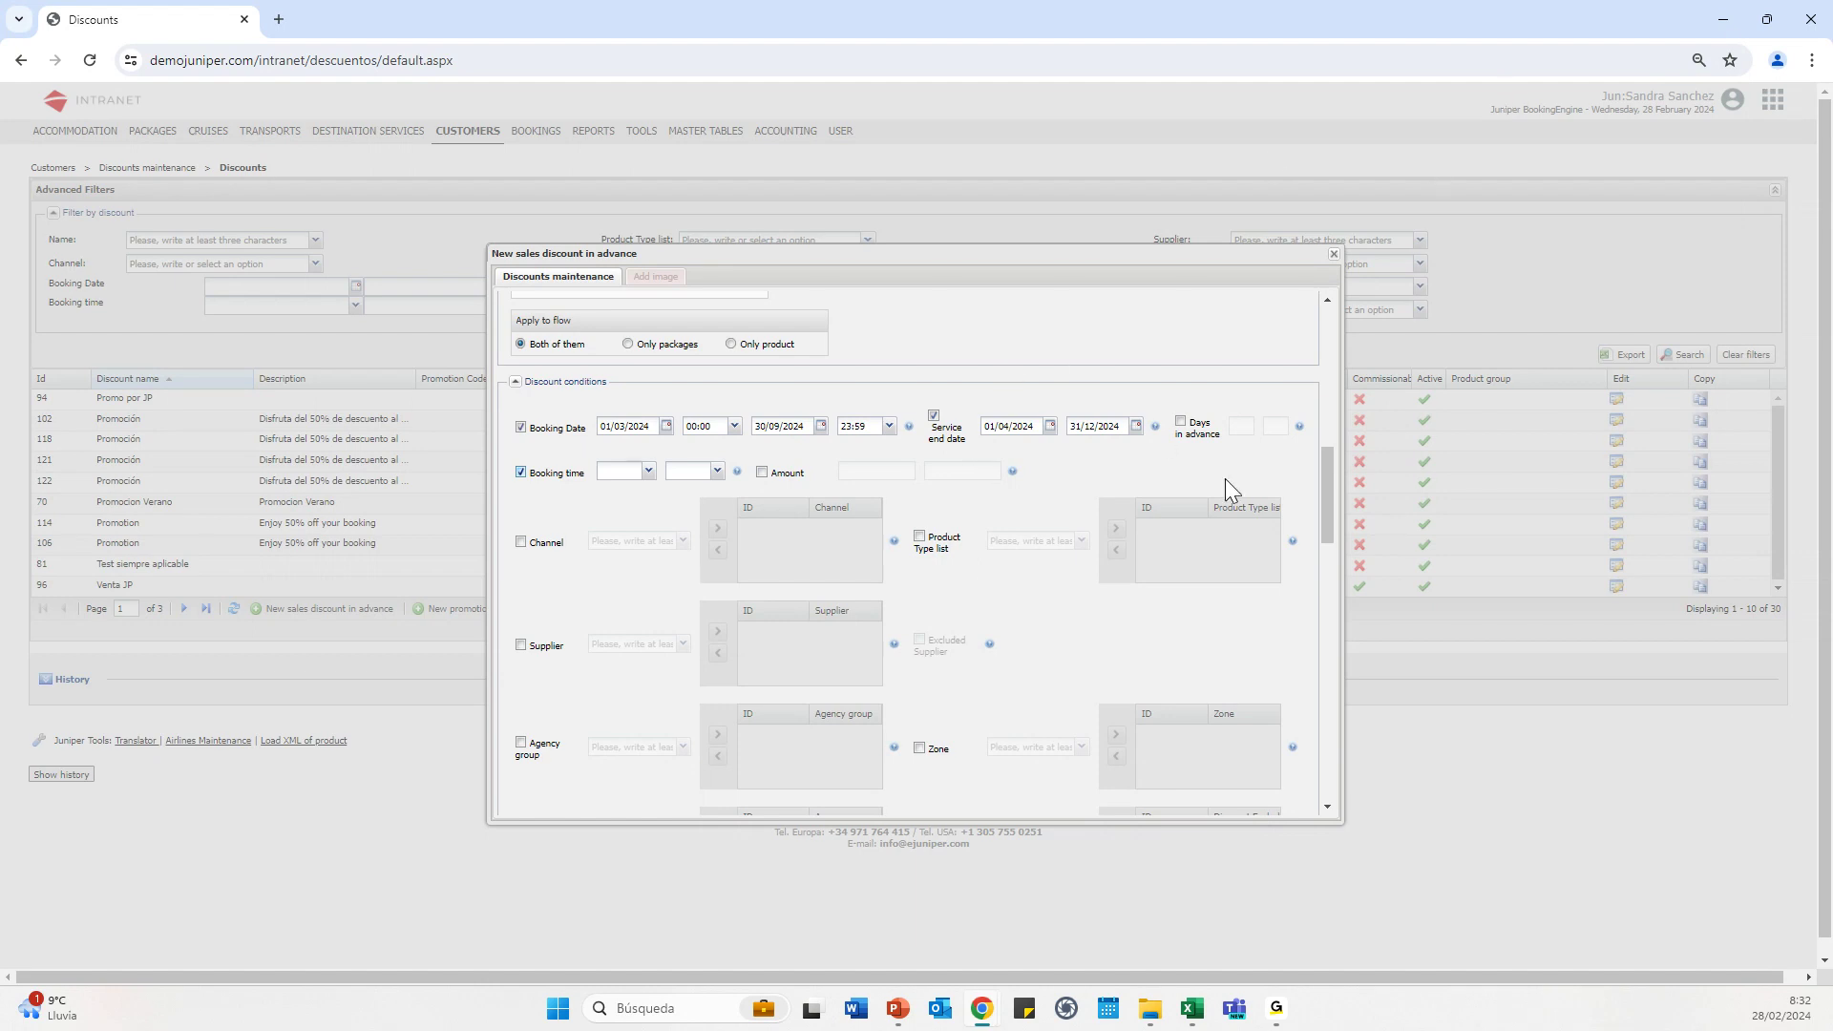
{"action": "left_click", "coordinate": [1180, 421]}
{"action": "left_click", "coordinate": [764, 472]}
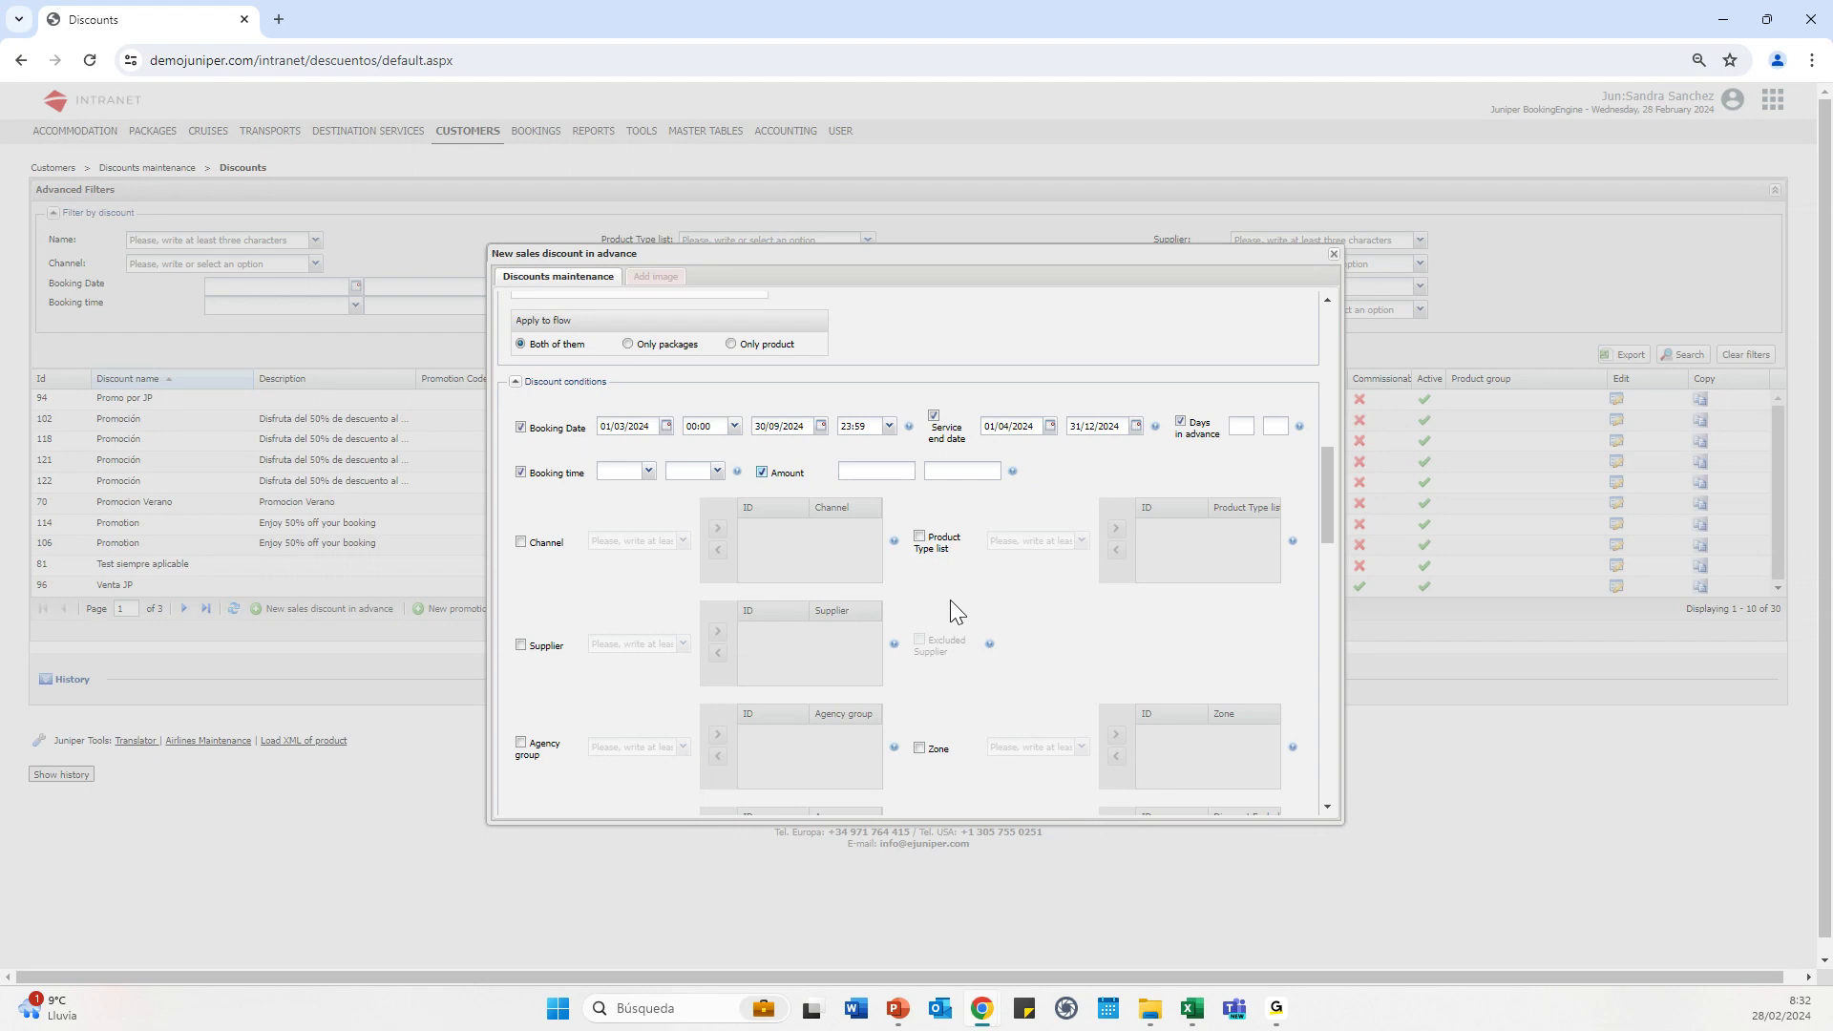
Enable the agency condition and add Sunny Holidays (credit - JPdemo) to the agency list
{"action": "scroll", "coordinate": [949, 601], "scroll_direction": "down", "scroll_amount": 2}
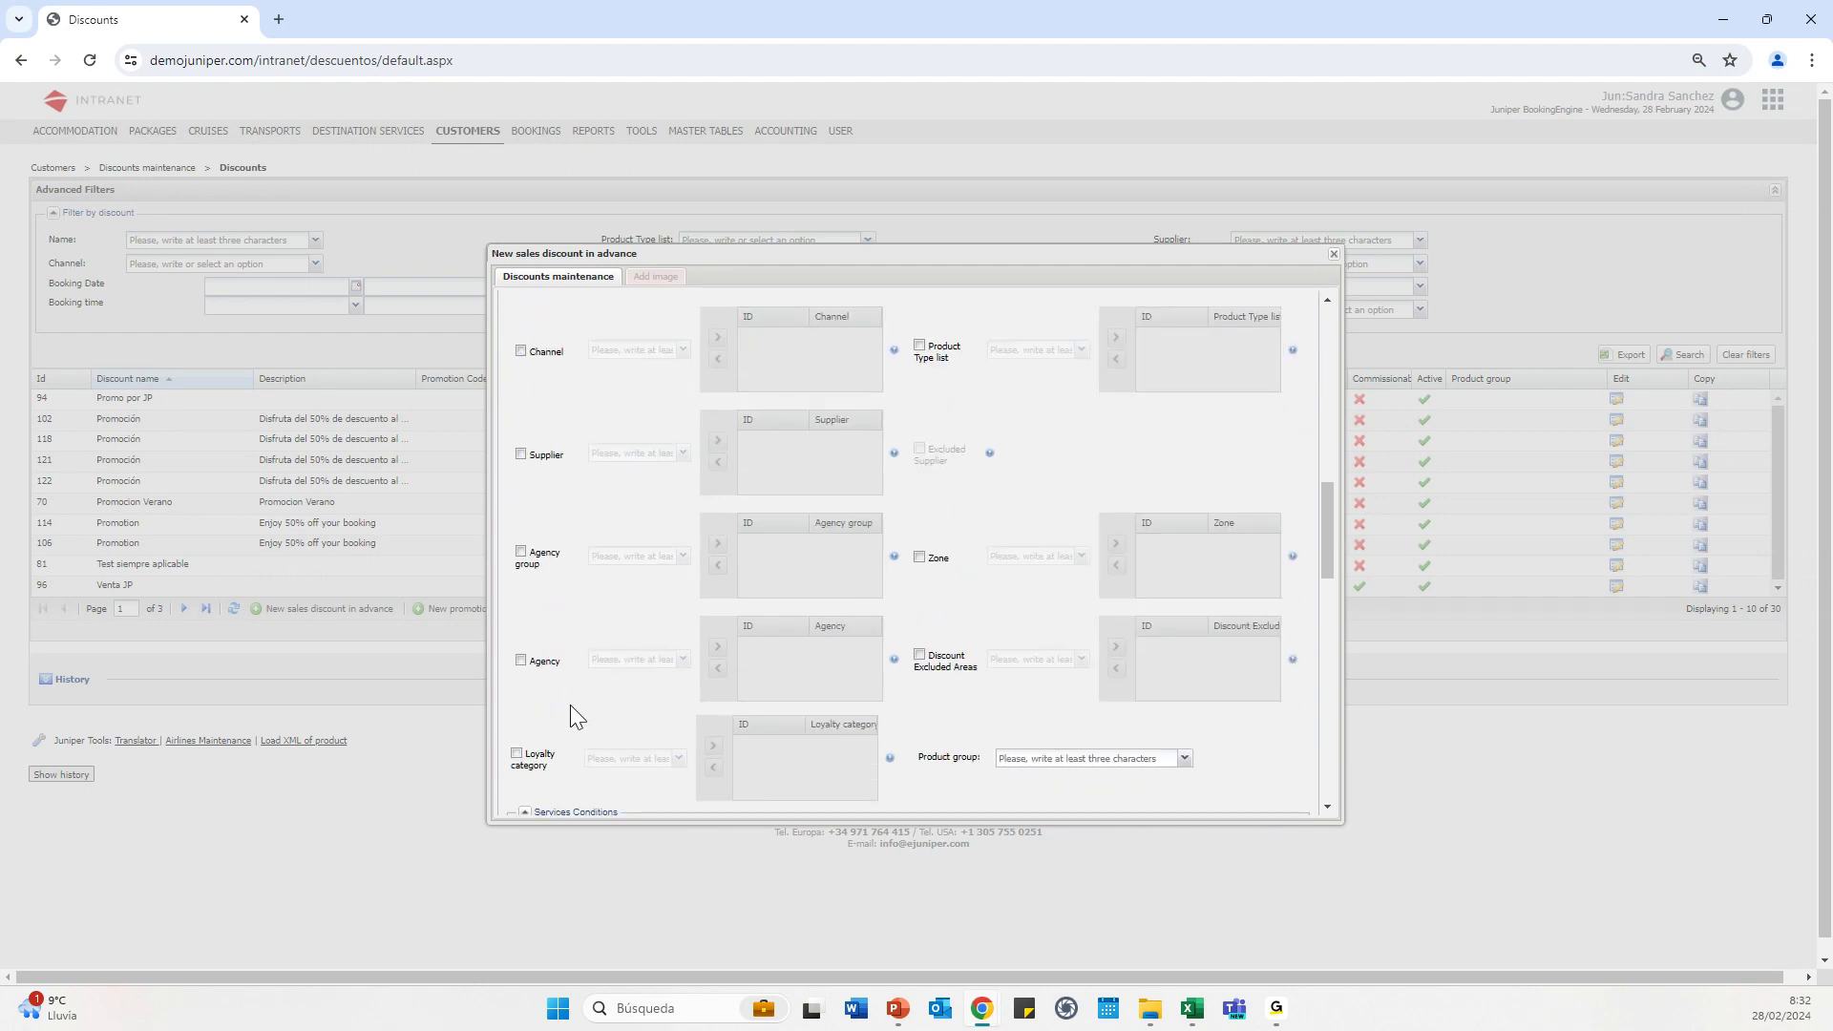
{"action": "left_click", "coordinate": [521, 660]}
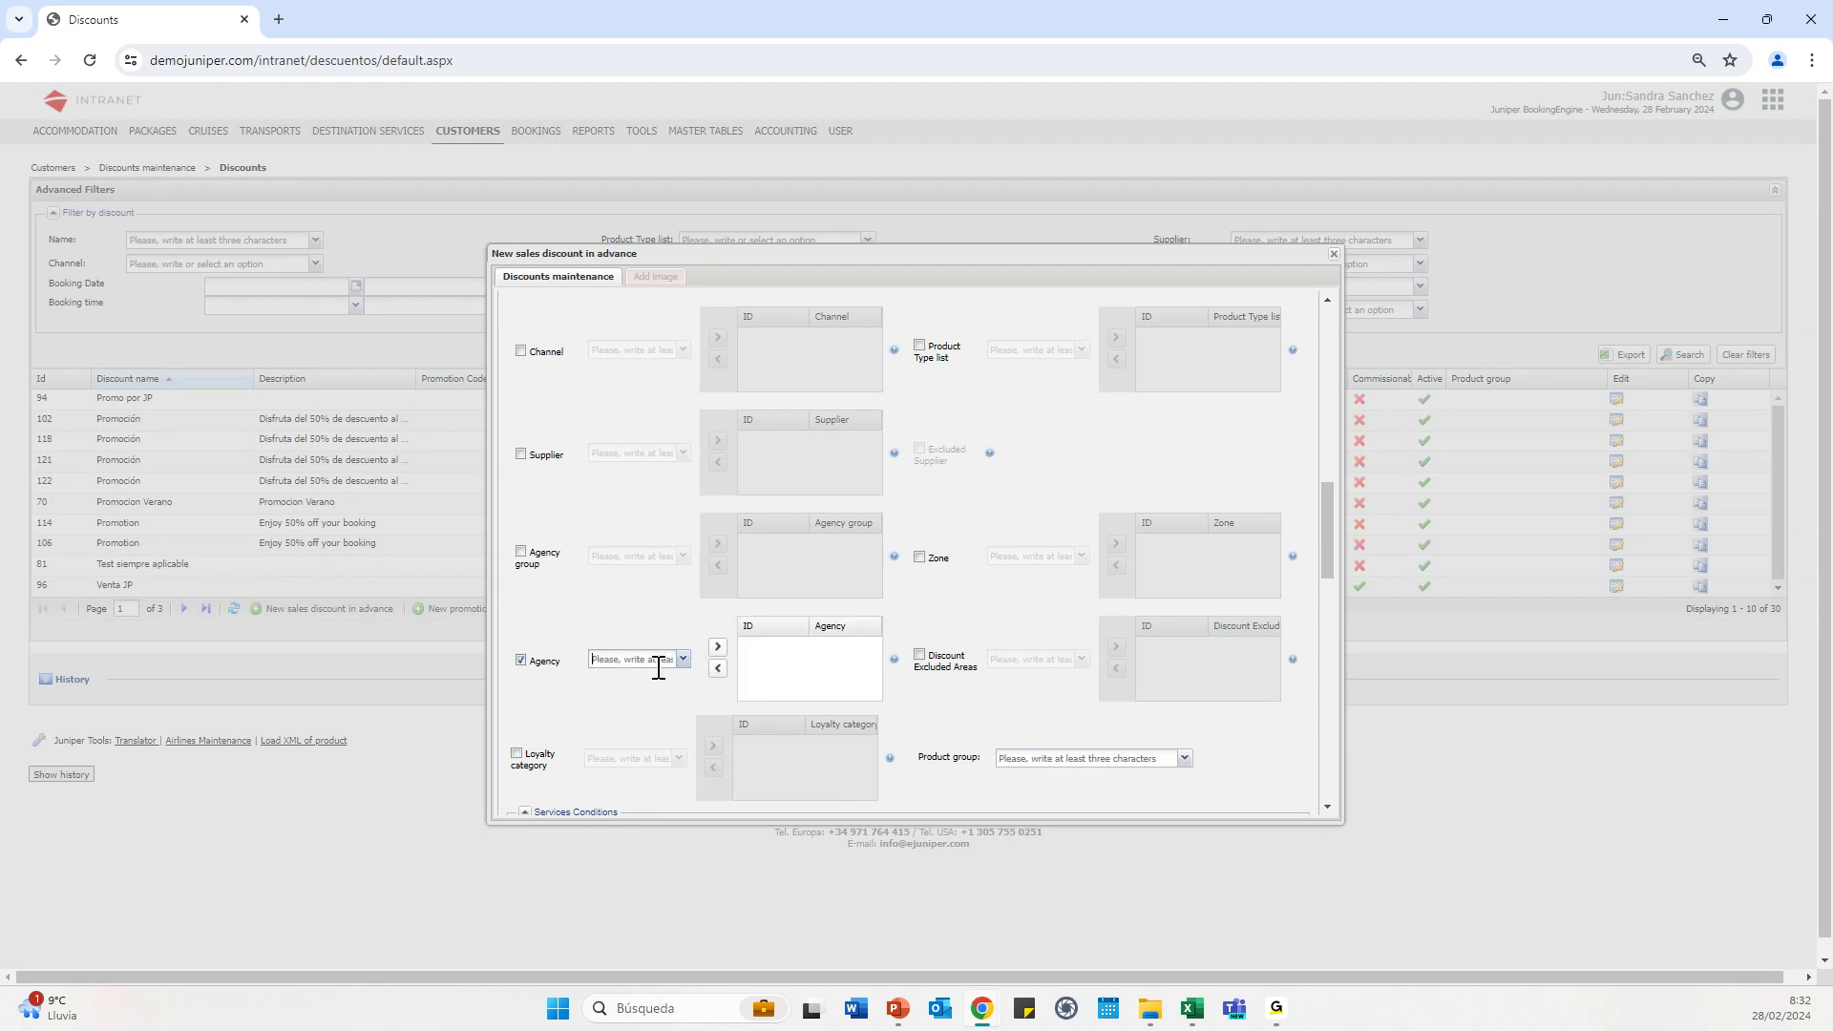
{"action": "left_click", "coordinate": [658, 665]}
{"action": "type", "text": "sunny"}
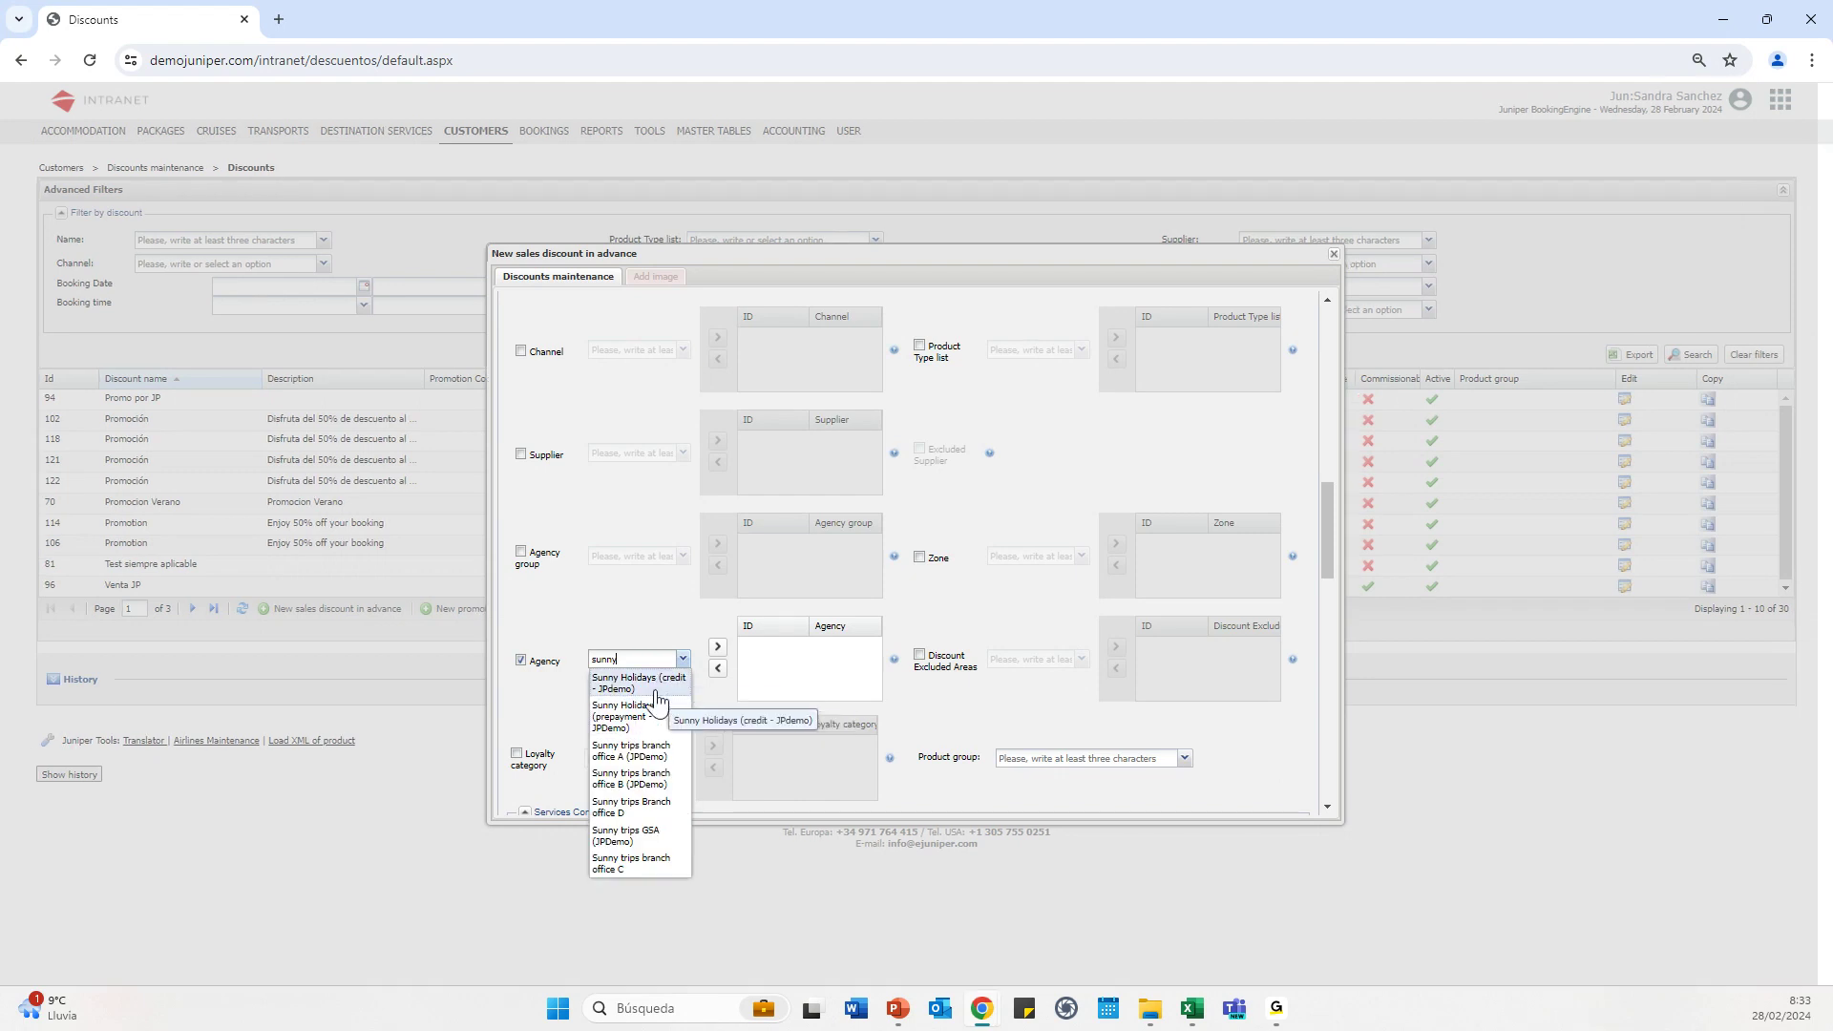
{"action": "left_click", "coordinate": [658, 681]}
{"action": "left_click", "coordinate": [715, 647]}
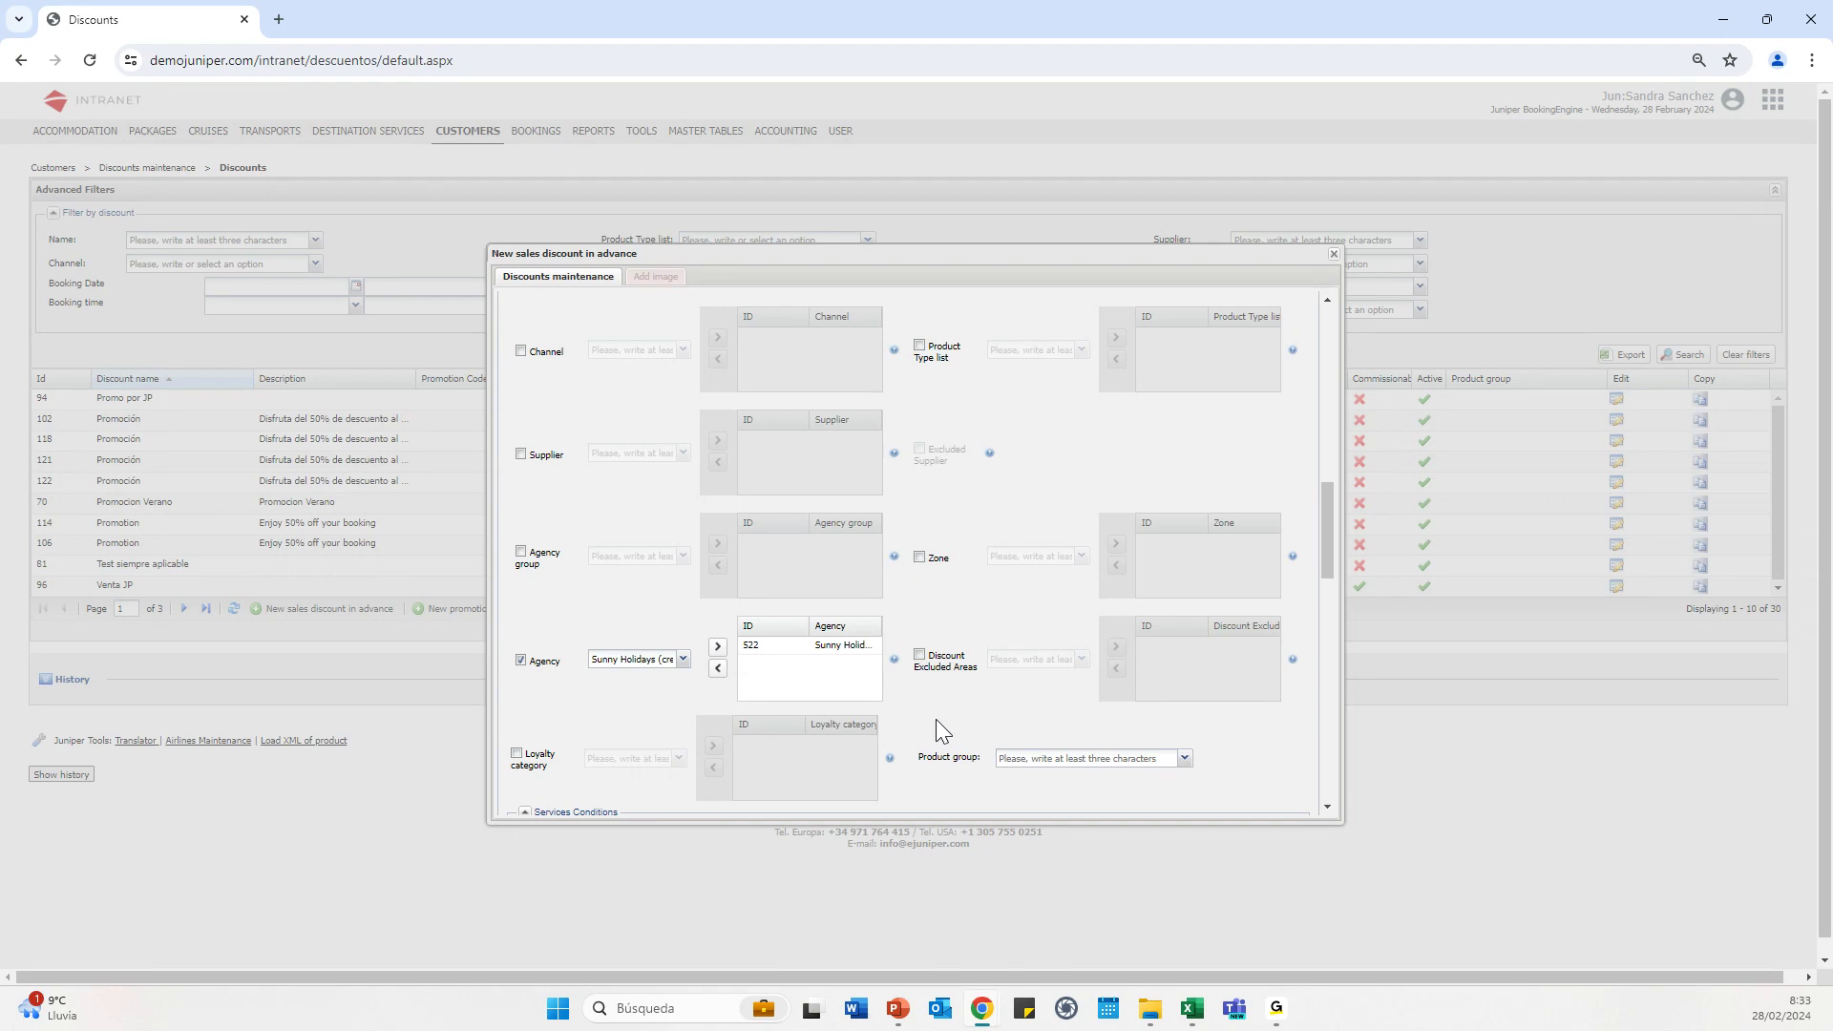
Disable the booking date, booking time, amount, service end date and days in advance conditions
{"action": "scroll", "coordinate": [936, 715], "scroll_direction": "down", "scroll_amount": 1}
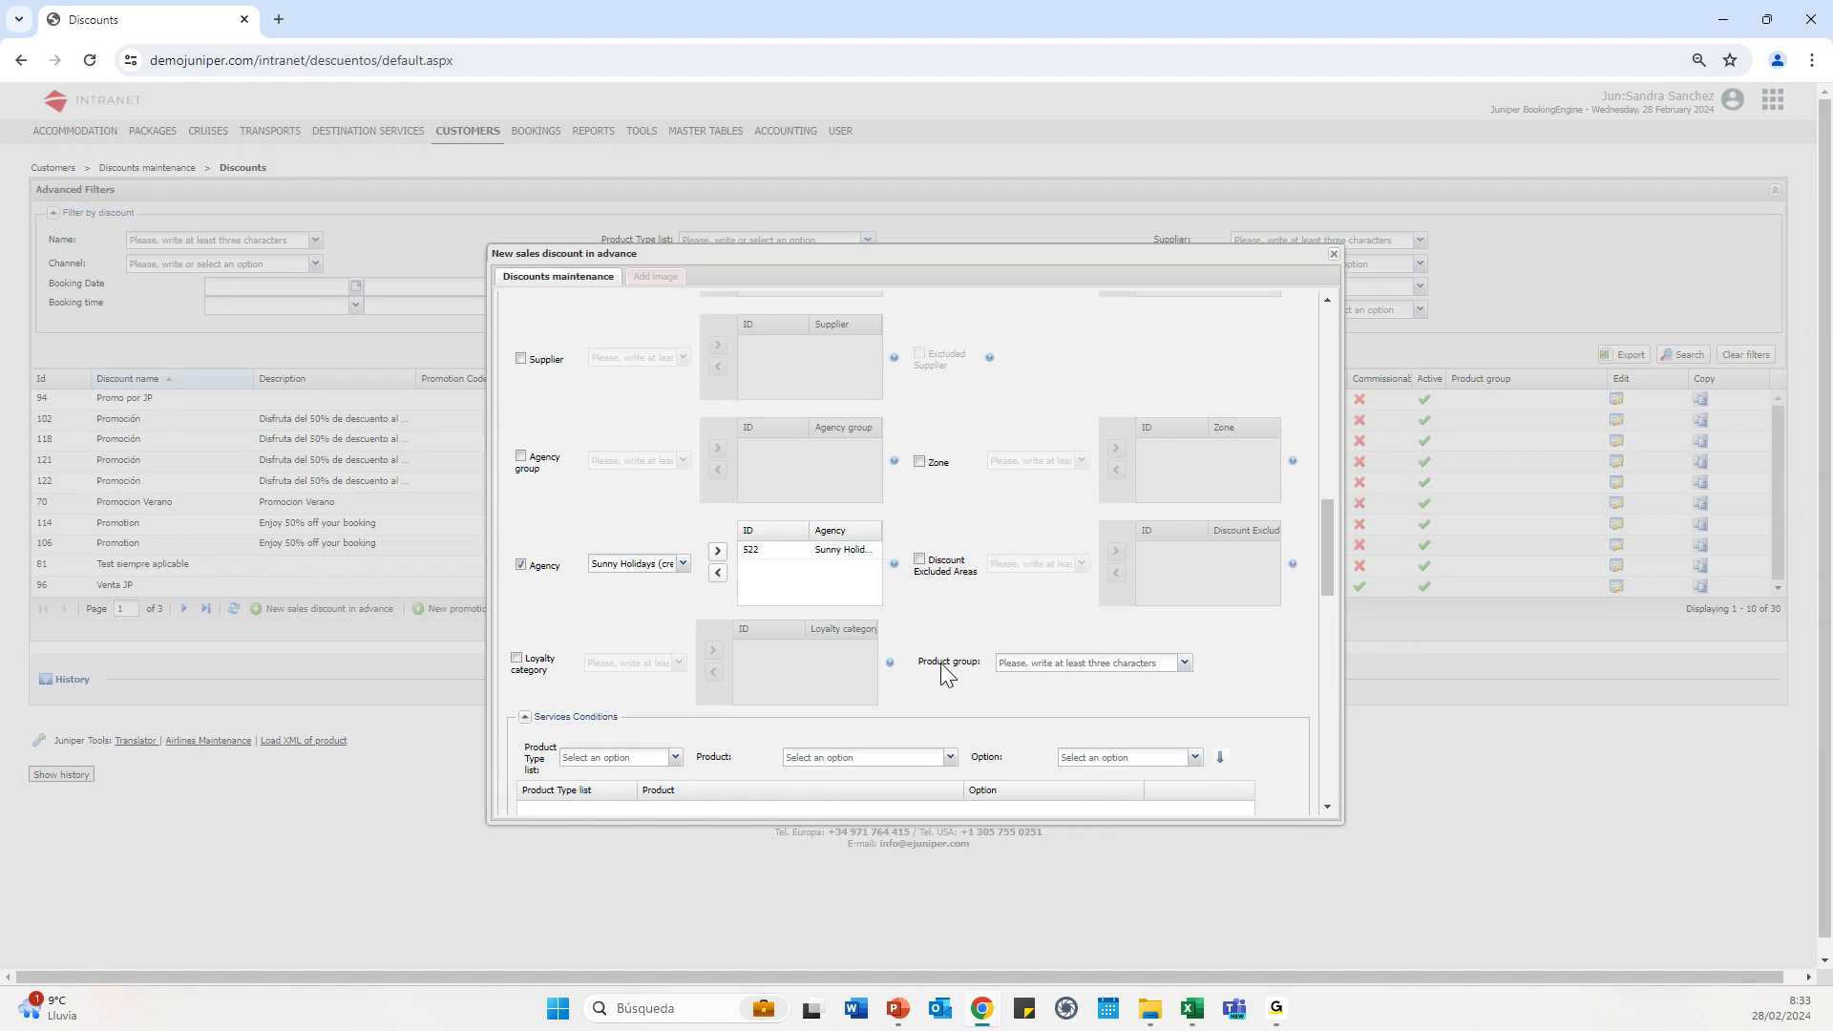
{"action": "scroll", "coordinate": [846, 490], "scroll_direction": "up", "scroll_amount": 4}
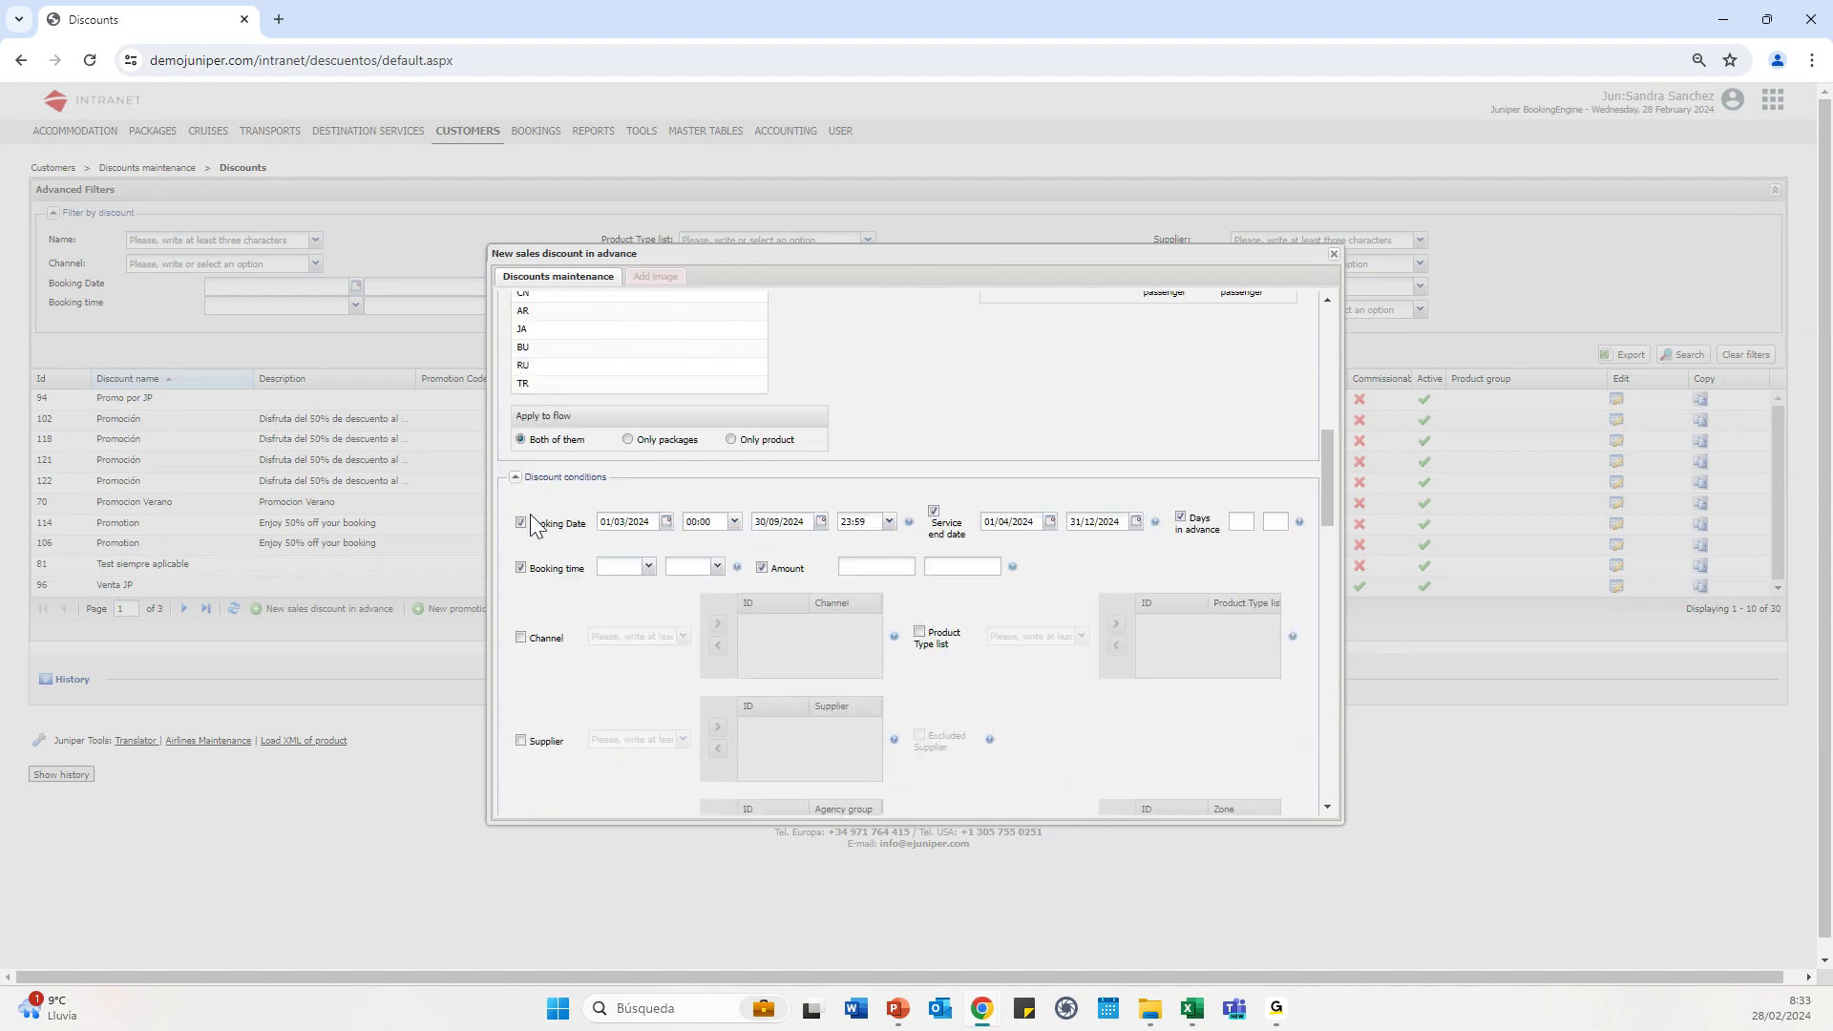
{"action": "left_click", "coordinate": [522, 525]}
{"action": "left_click", "coordinate": [521, 569]}
{"action": "left_click", "coordinate": [762, 568]}
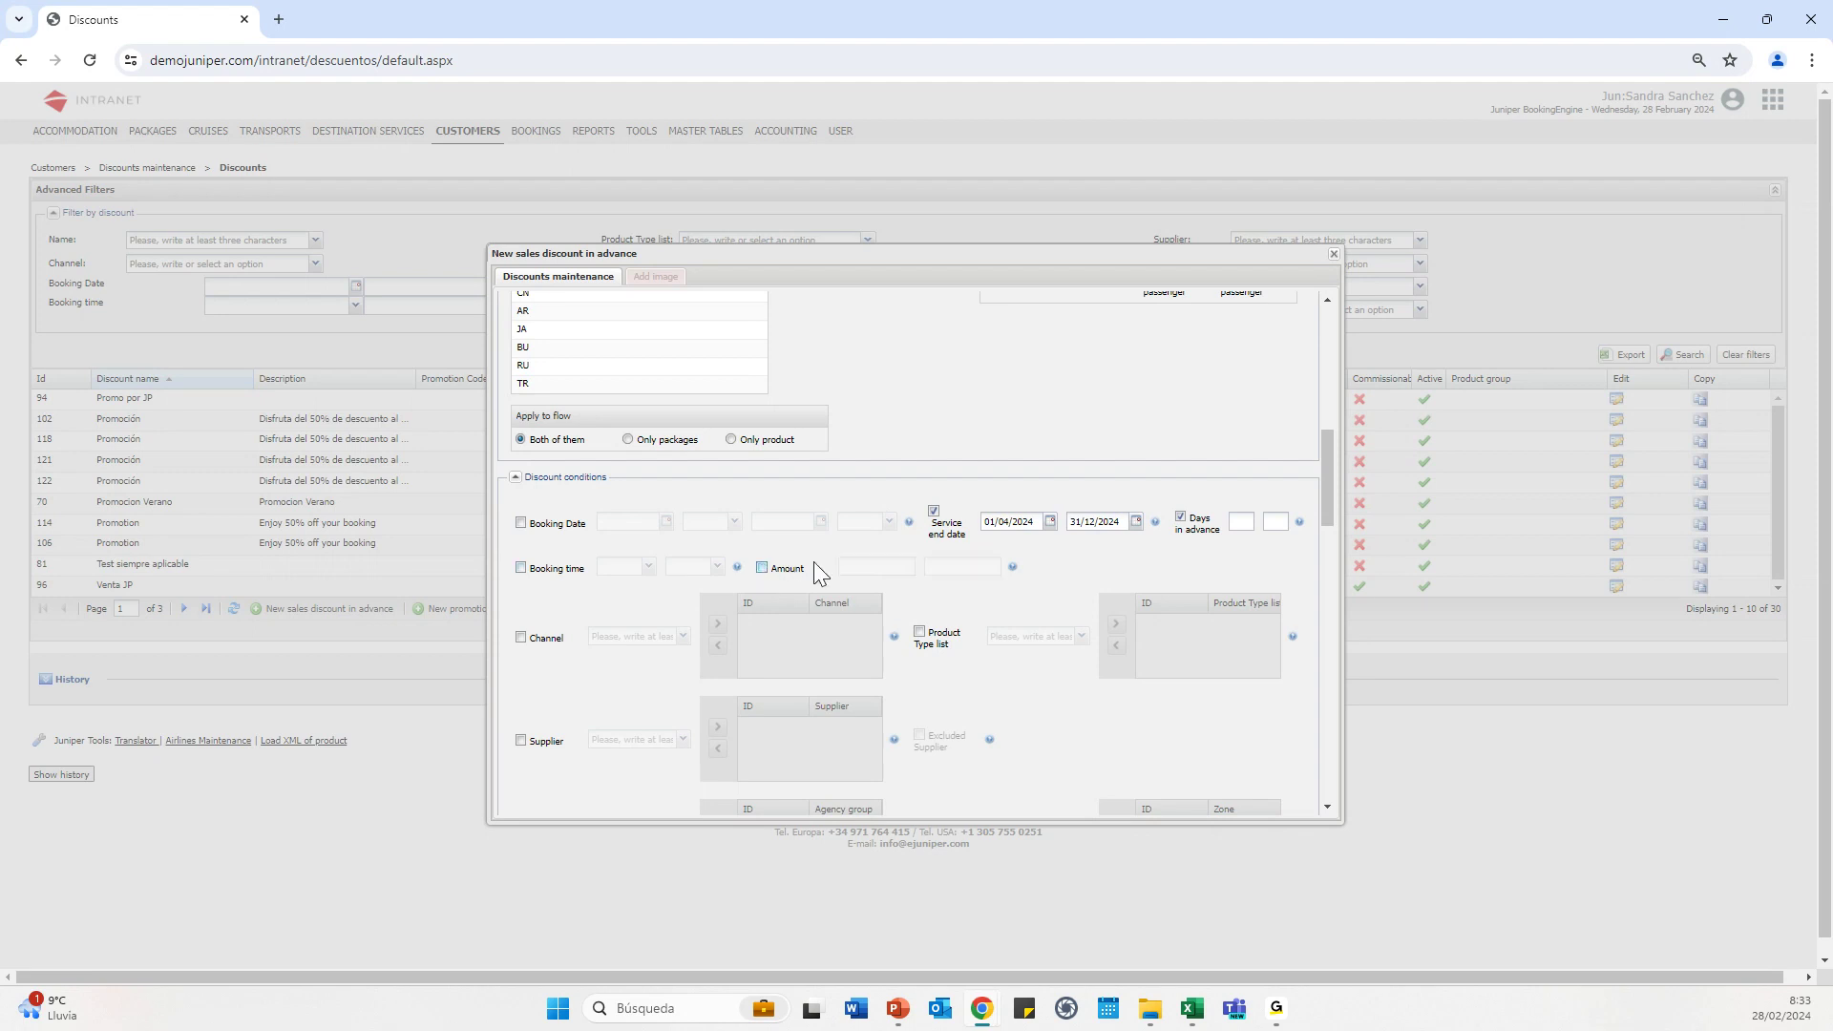
{"action": "left_click", "coordinate": [934, 512]}
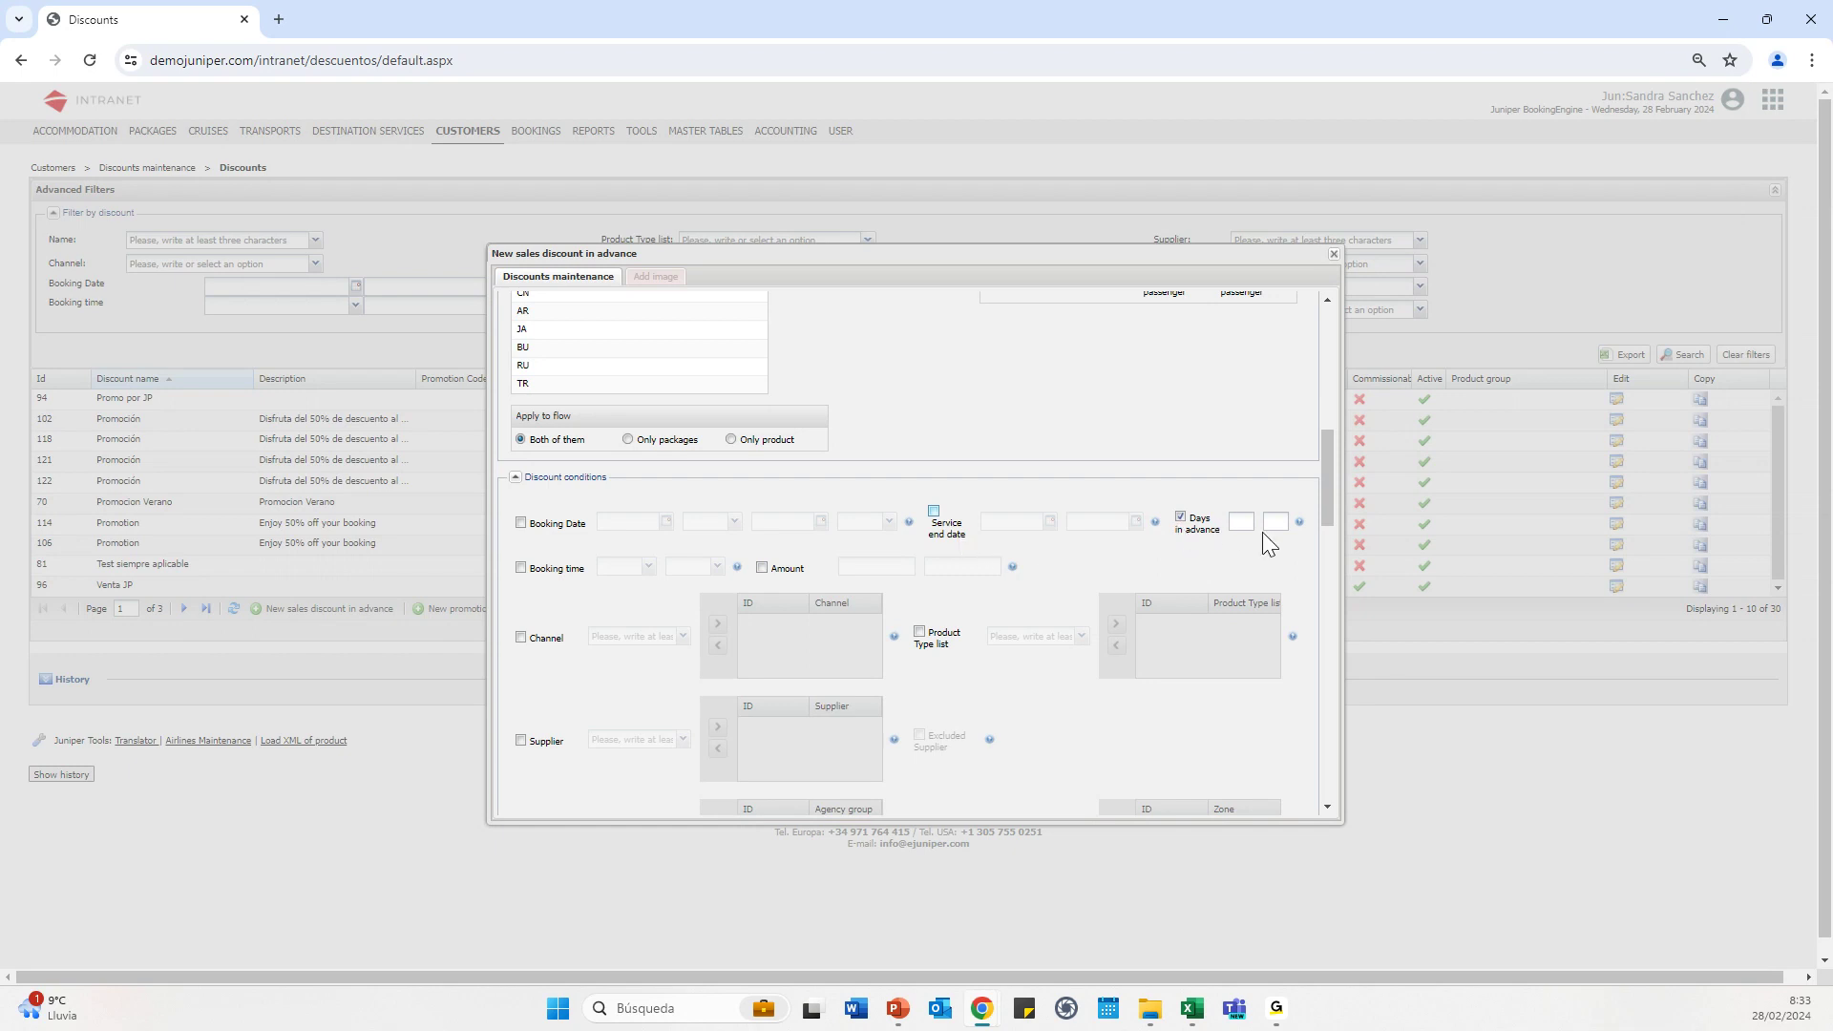
{"action": "left_click", "coordinate": [1182, 517]}
Examine the product group, services, accommodation and excluded booking and travel dates sections of the discount
{"action": "scroll", "coordinate": [898, 600], "scroll_direction": "down", "scroll_amount": 4}
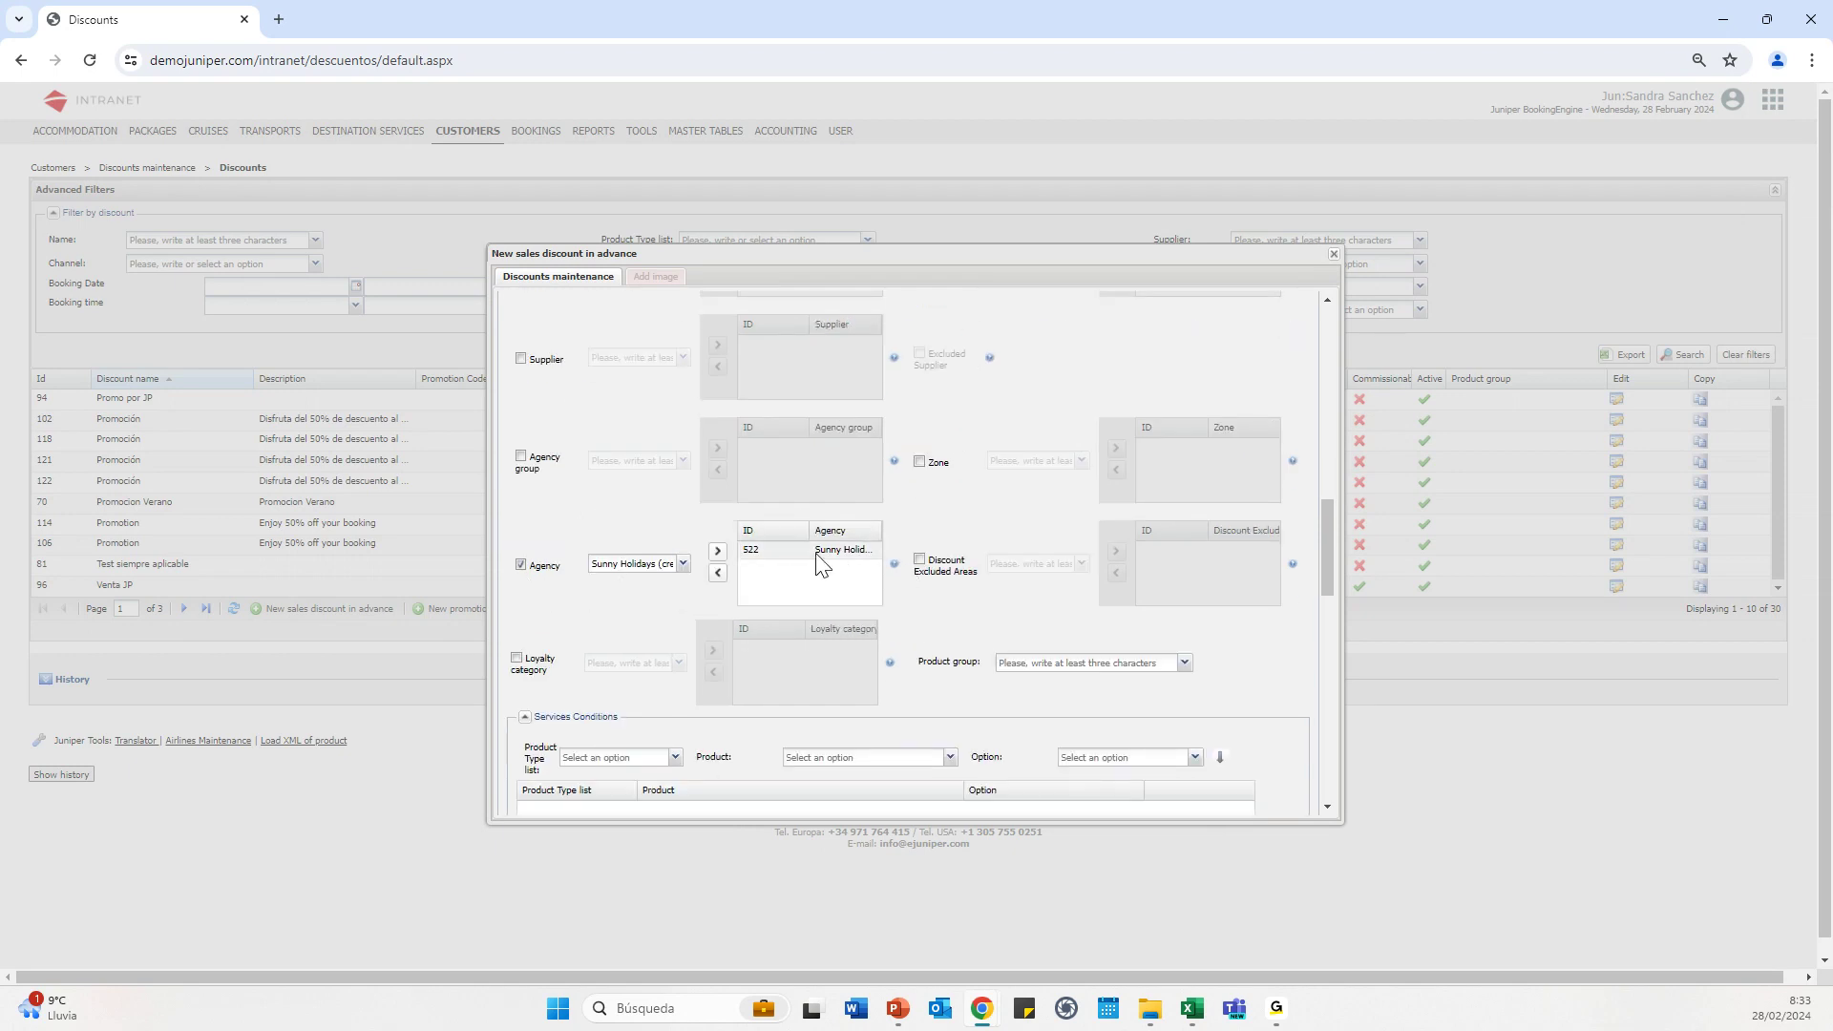
{"action": "scroll", "coordinate": [875, 590], "scroll_direction": "down", "scroll_amount": 3}
{"action": "scroll", "coordinate": [897, 625], "scroll_direction": "up", "scroll_amount": 2}
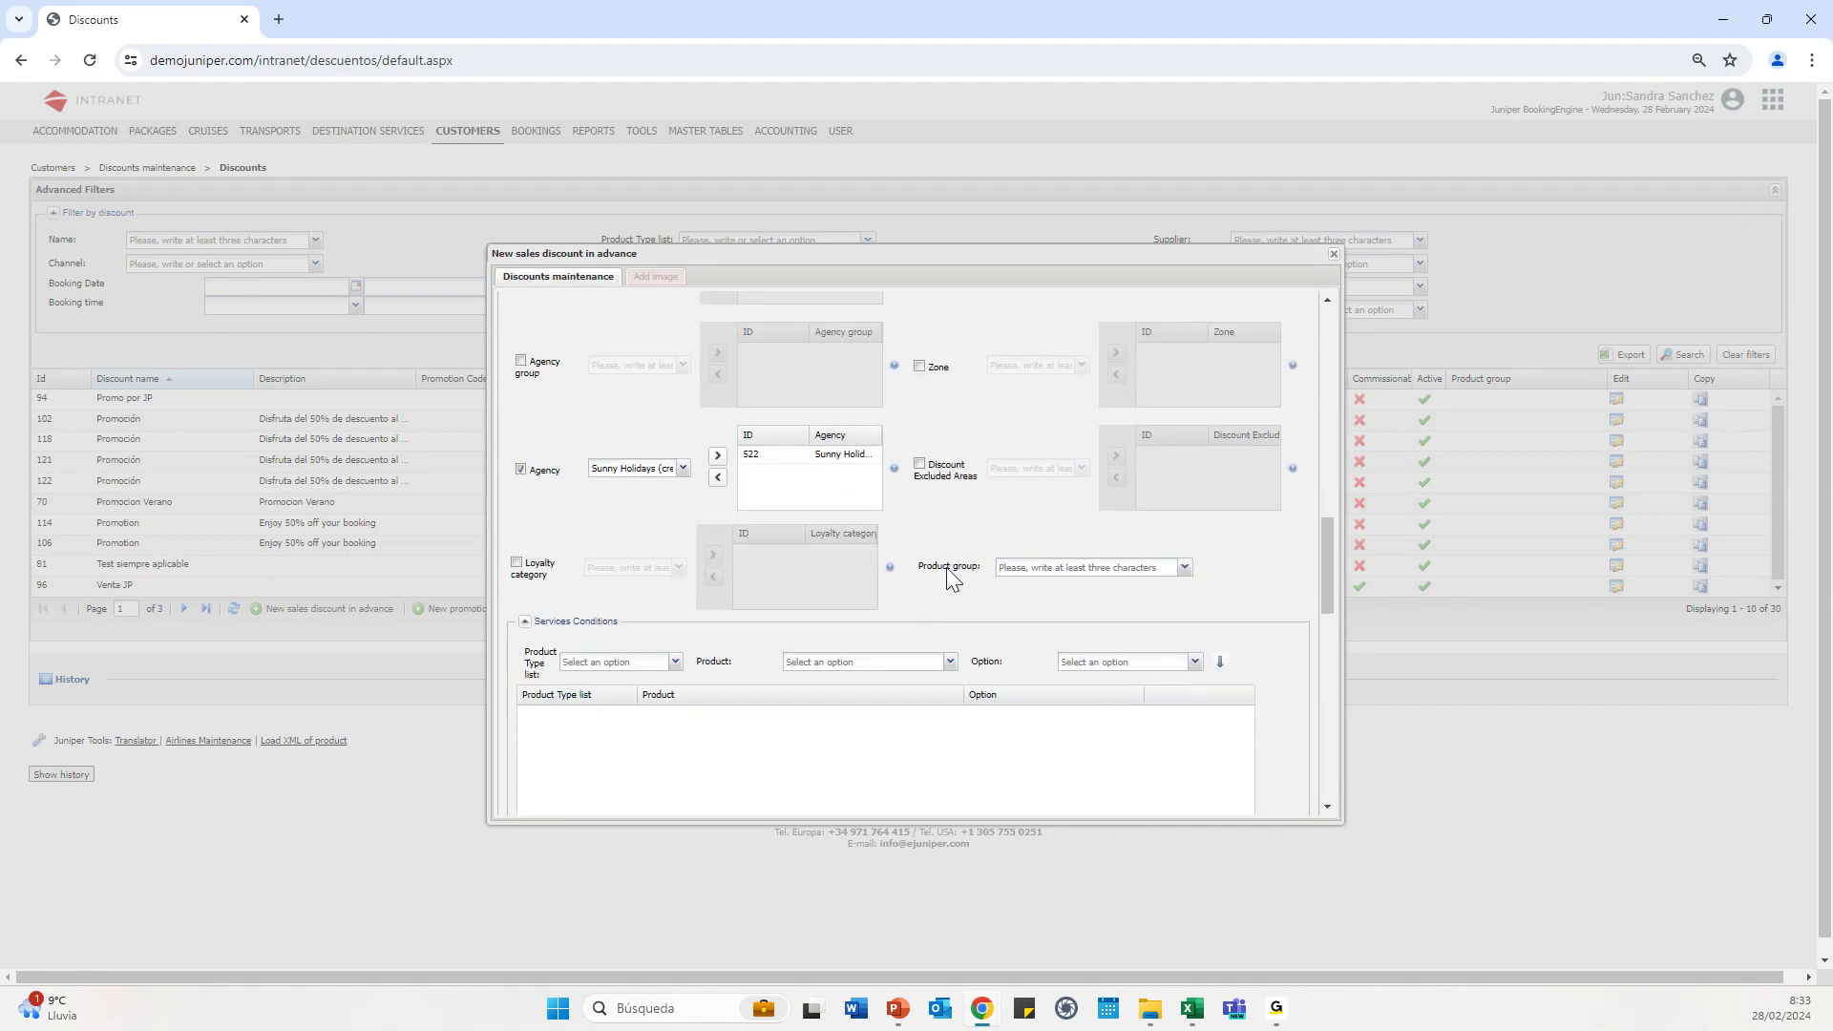
{"action": "scroll", "coordinate": [945, 573], "scroll_direction": "down", "scroll_amount": 3}
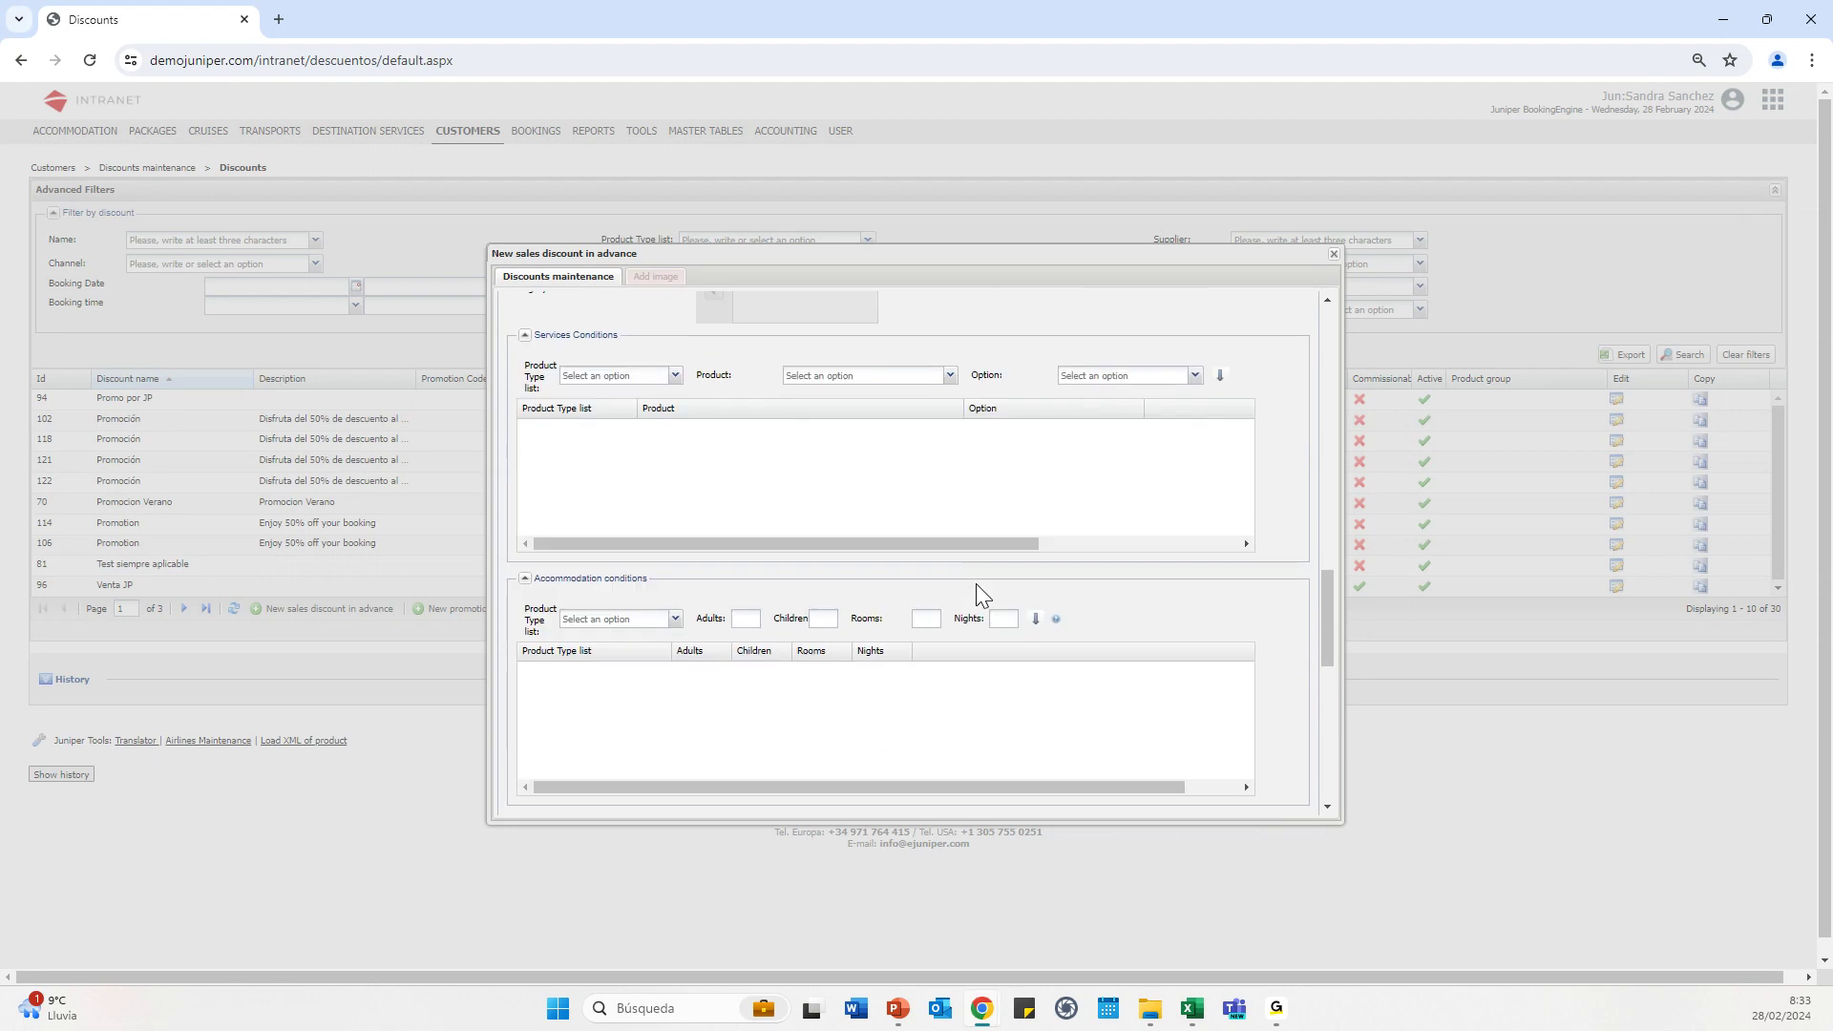
{"action": "scroll", "coordinate": [976, 582], "scroll_direction": "down", "scroll_amount": 6}
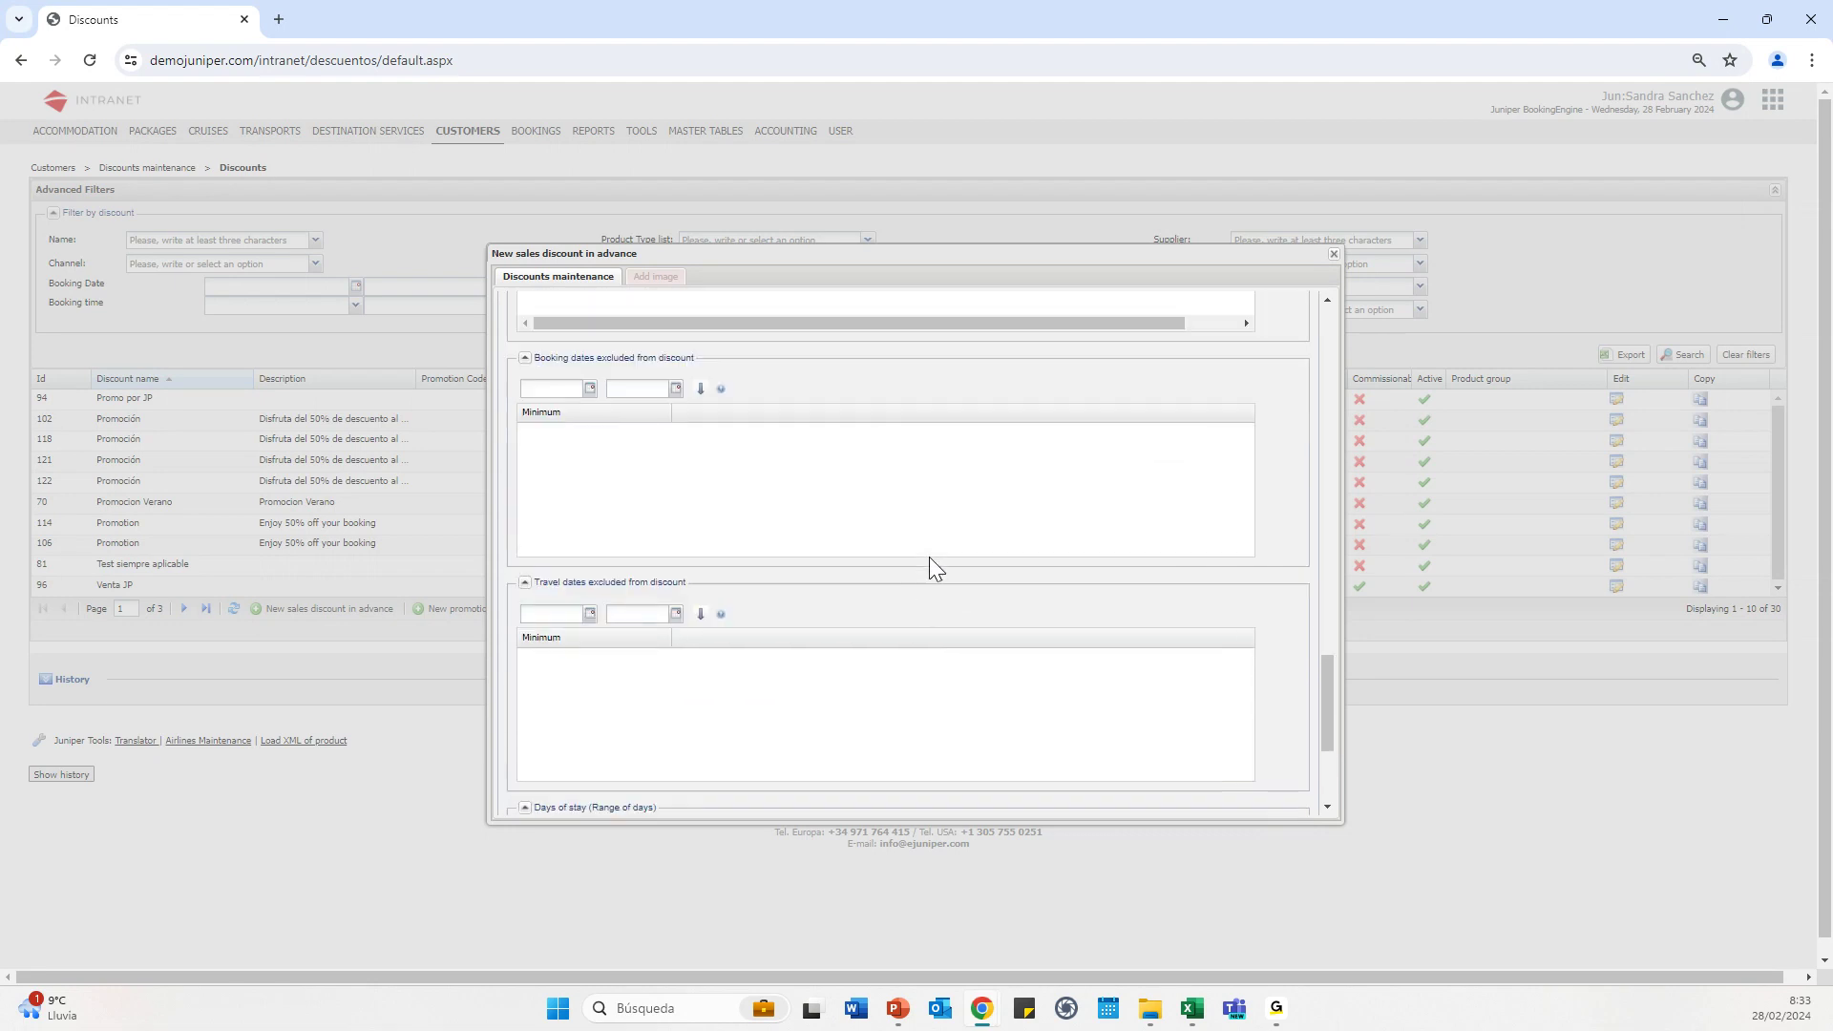
{"action": "scroll", "coordinate": [930, 579], "scroll_direction": "up", "scroll_amount": 6}
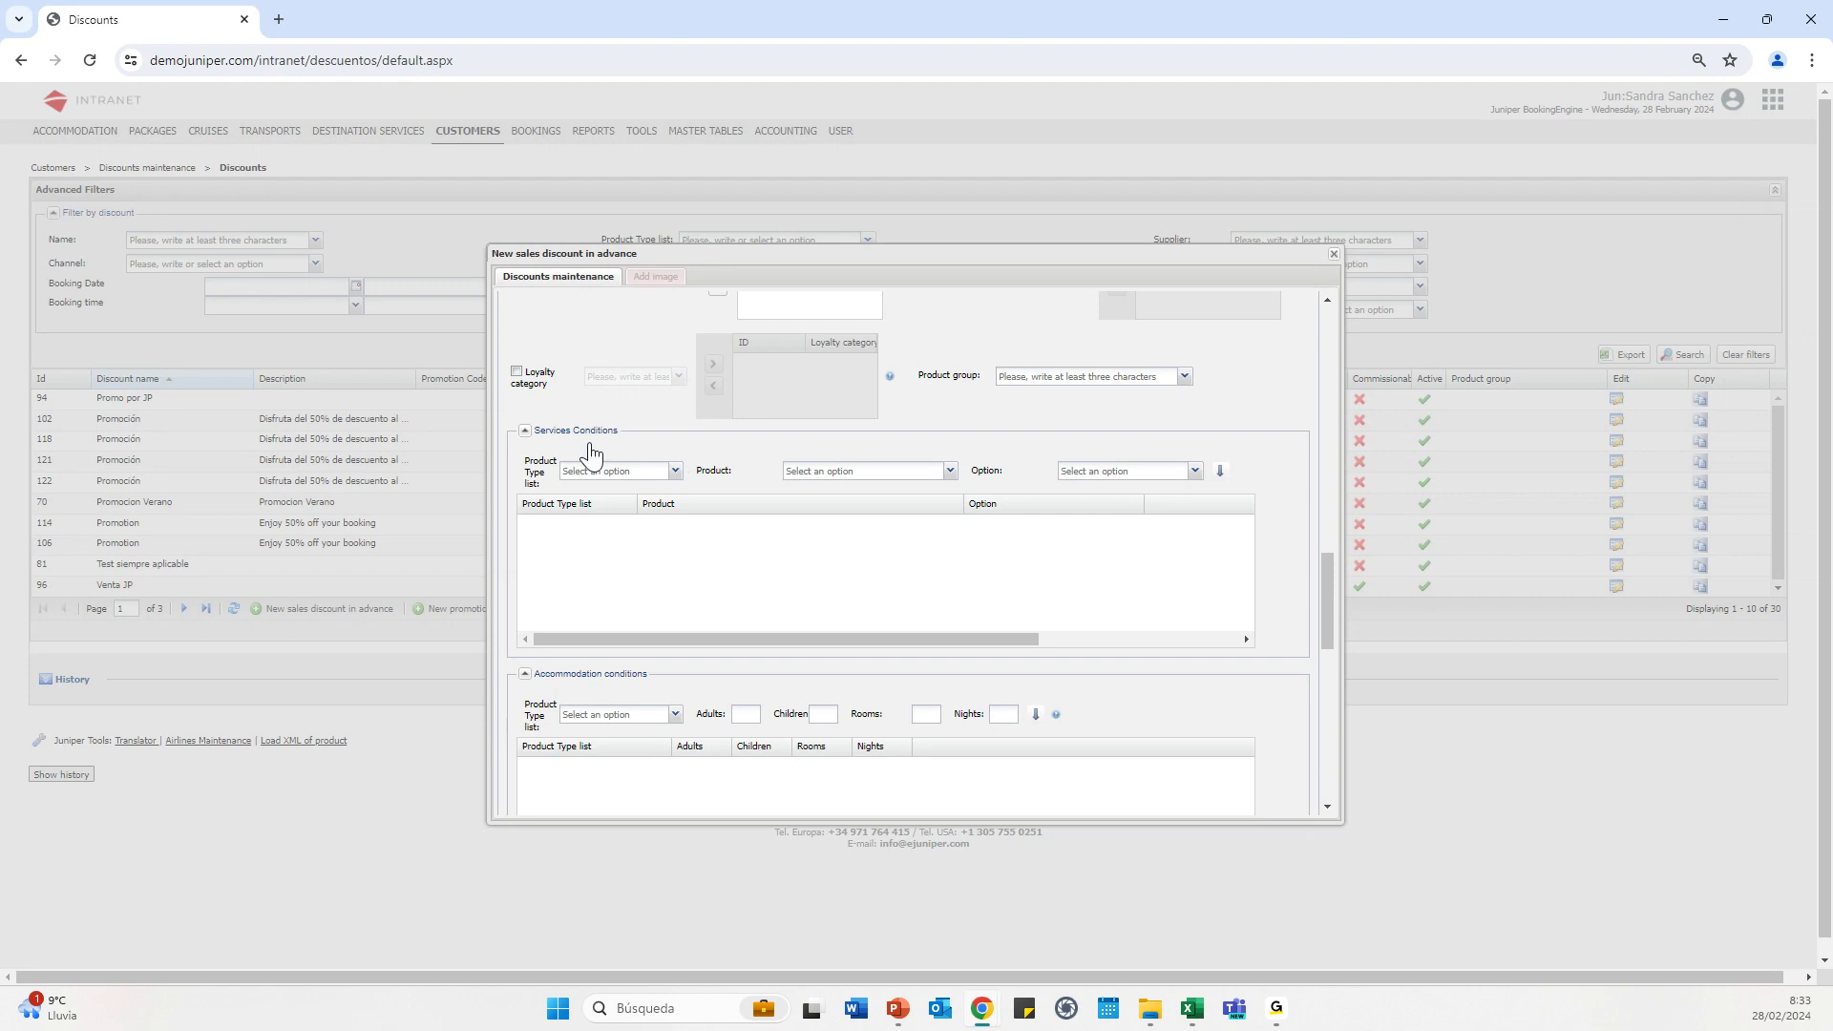
{"action": "scroll", "coordinate": [626, 496], "scroll_direction": "down", "scroll_amount": 1}
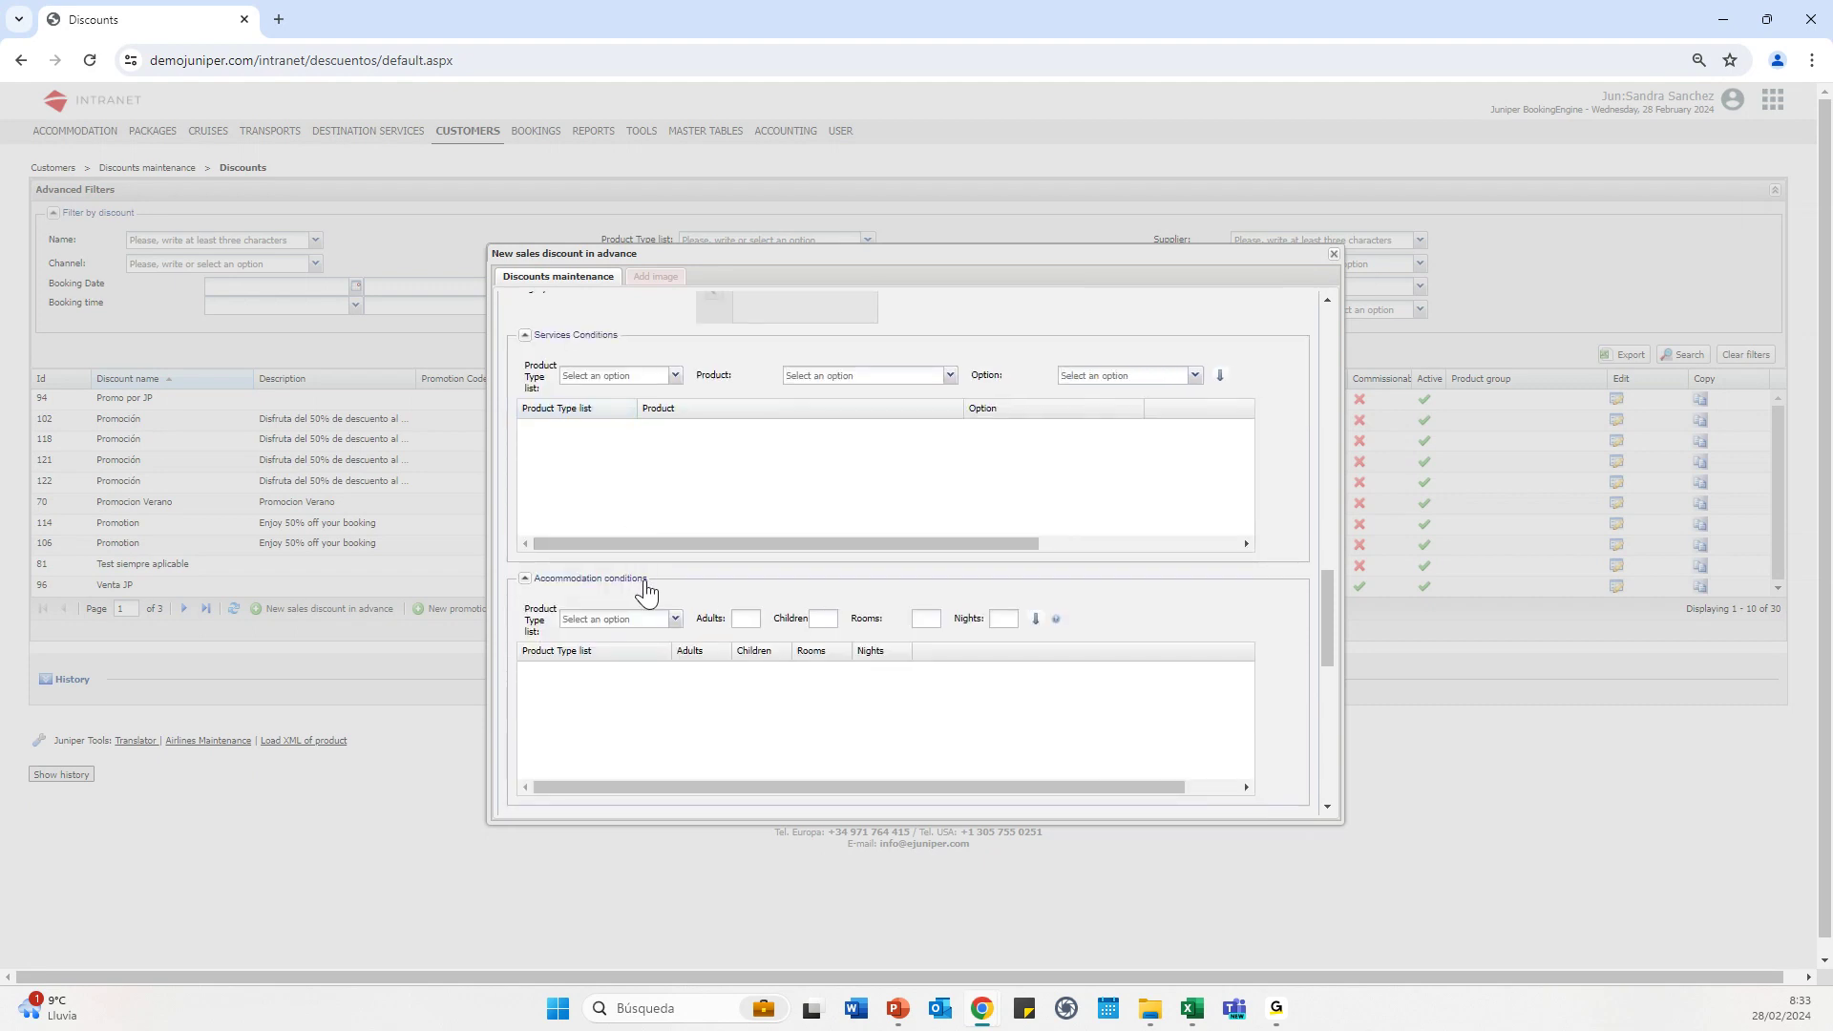
Add an Alojamiento accommodation condition with 2 adults, 1 child, 1 room and 2 nights, and remove it again
{"action": "scroll", "coordinate": [675, 630], "scroll_direction": "down", "scroll_amount": 1}
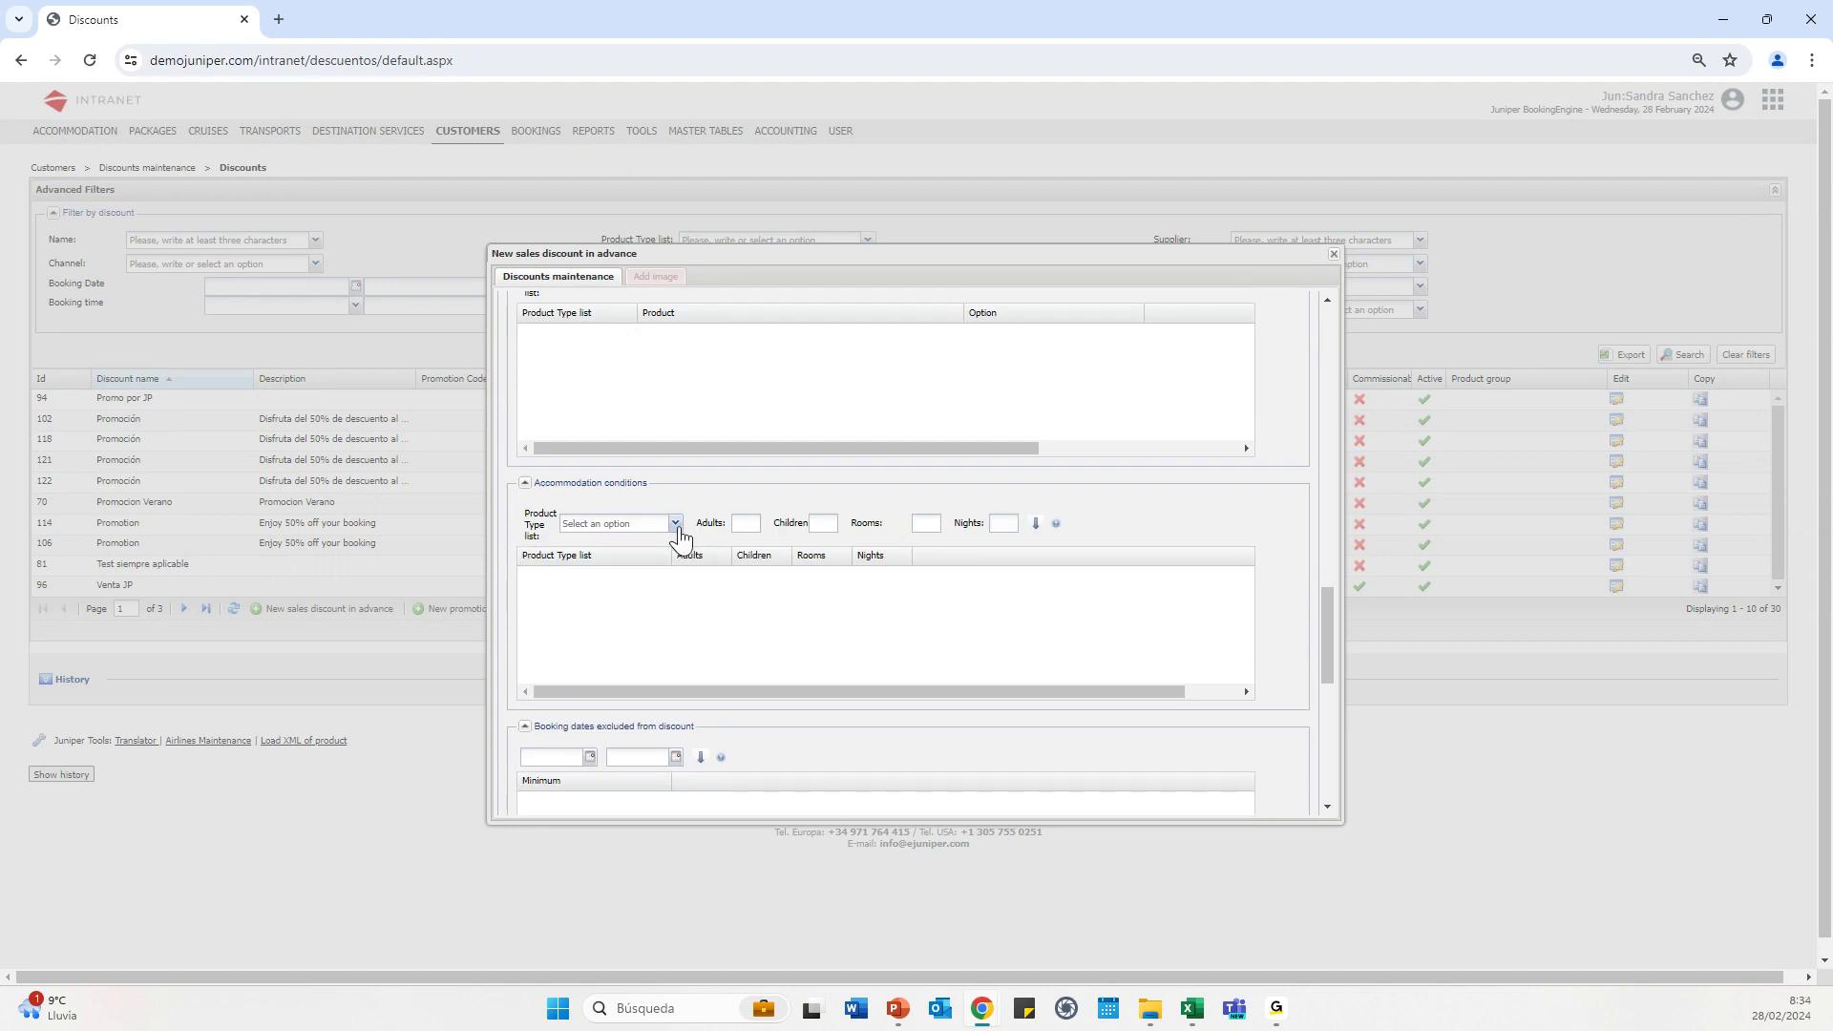
{"action": "left_click", "coordinate": [681, 533]}
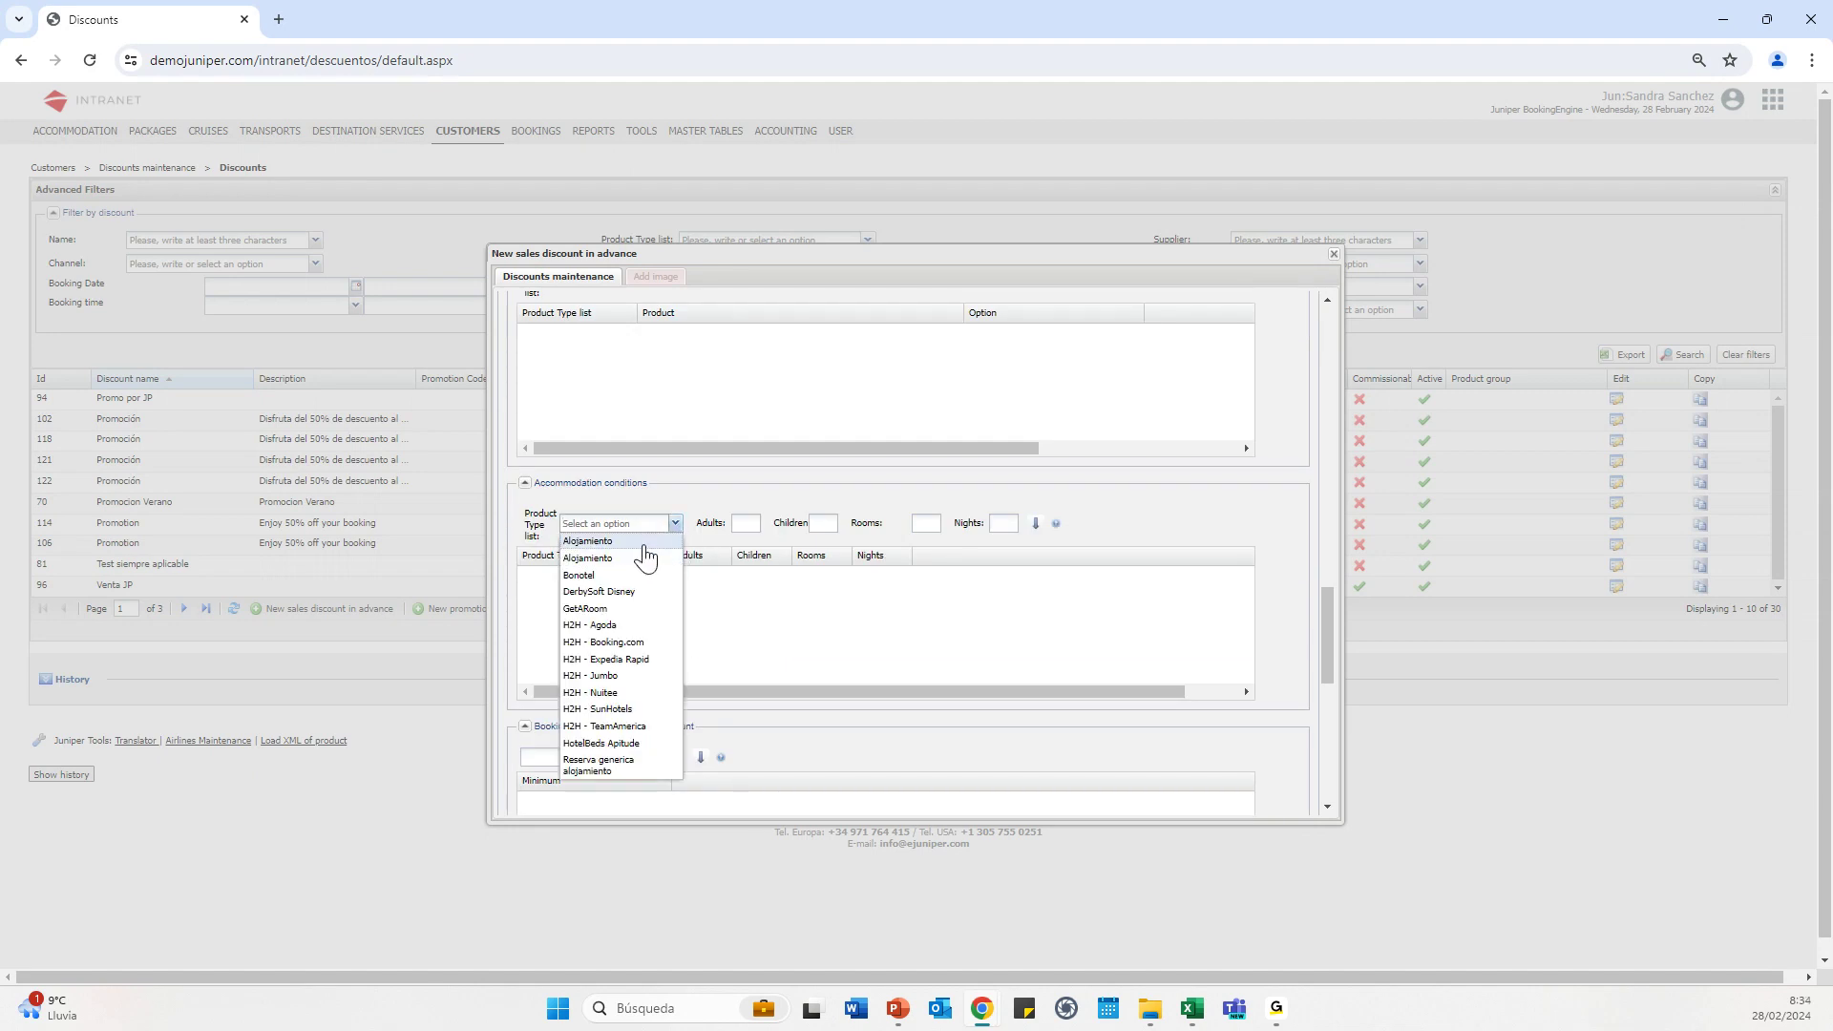
{"action": "left_click", "coordinate": [644, 544]}
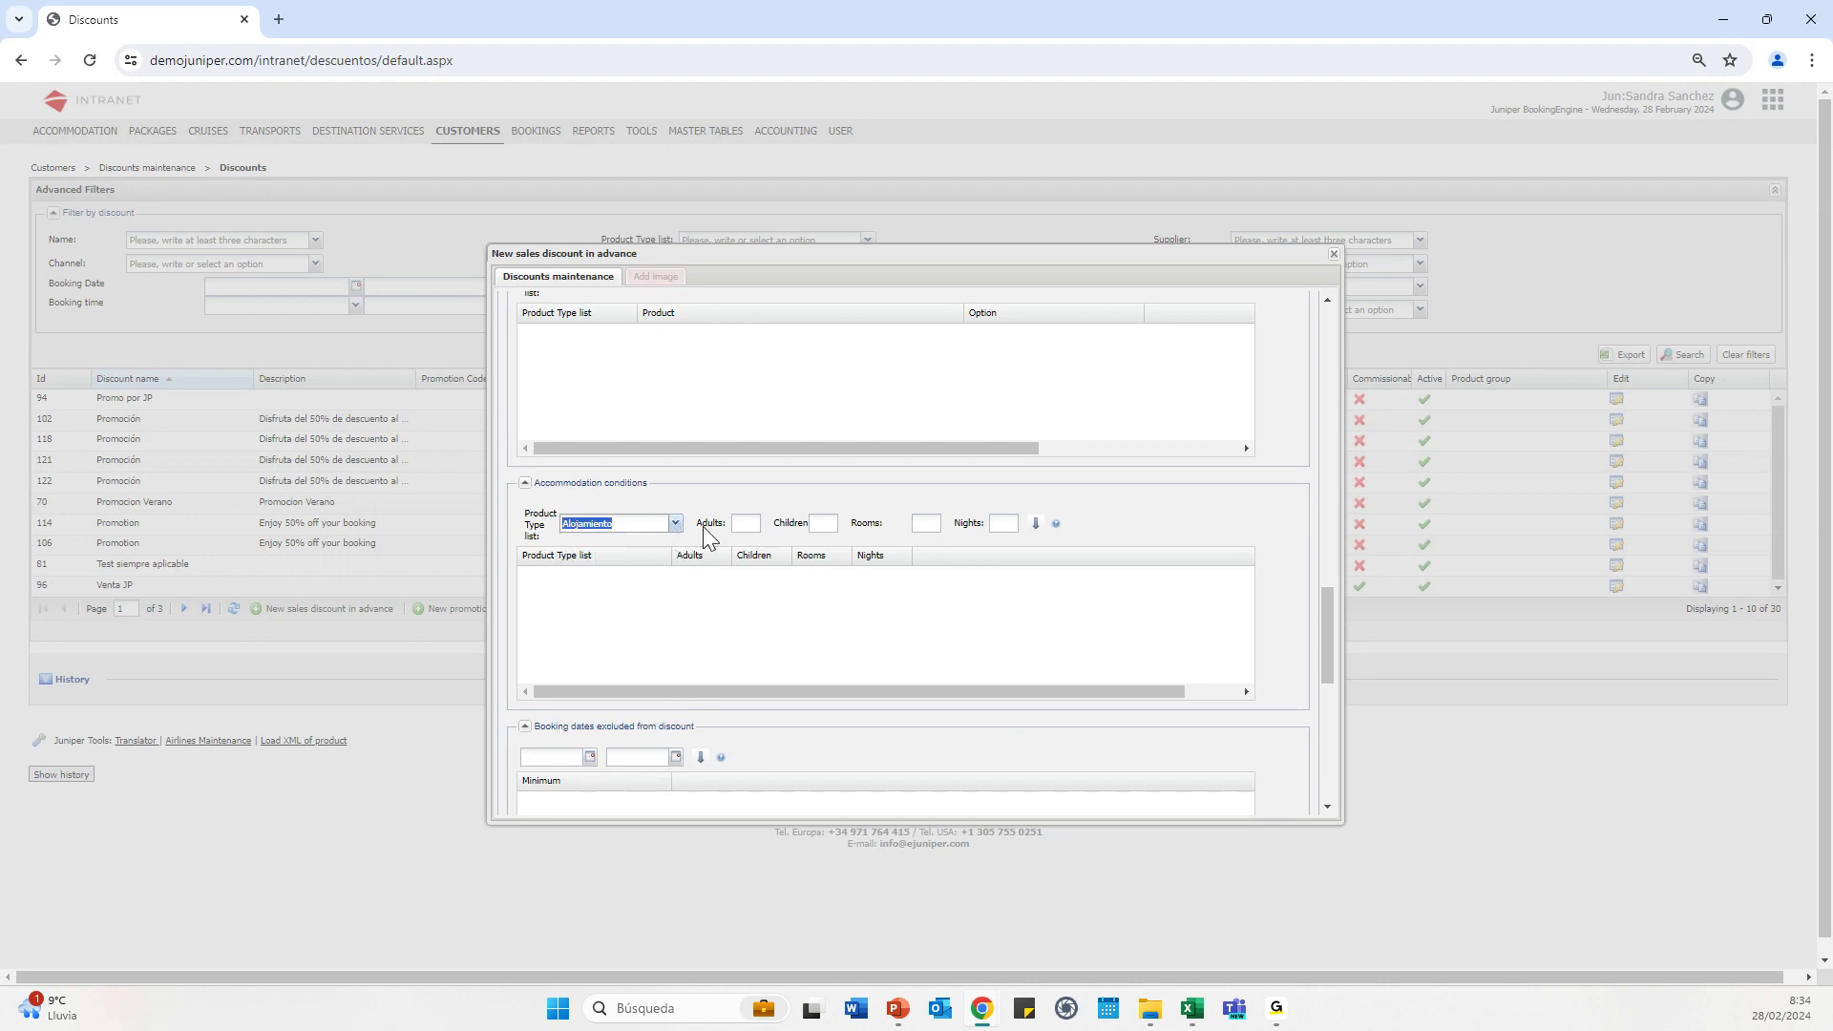
{"action": "left_click", "coordinate": [744, 526]}
{"action": "type", "text": "2"}
{"action": "left_click", "coordinate": [826, 525]}
{"action": "left_click", "coordinate": [1002, 523]}
{"action": "left_click", "coordinate": [1036, 524]}
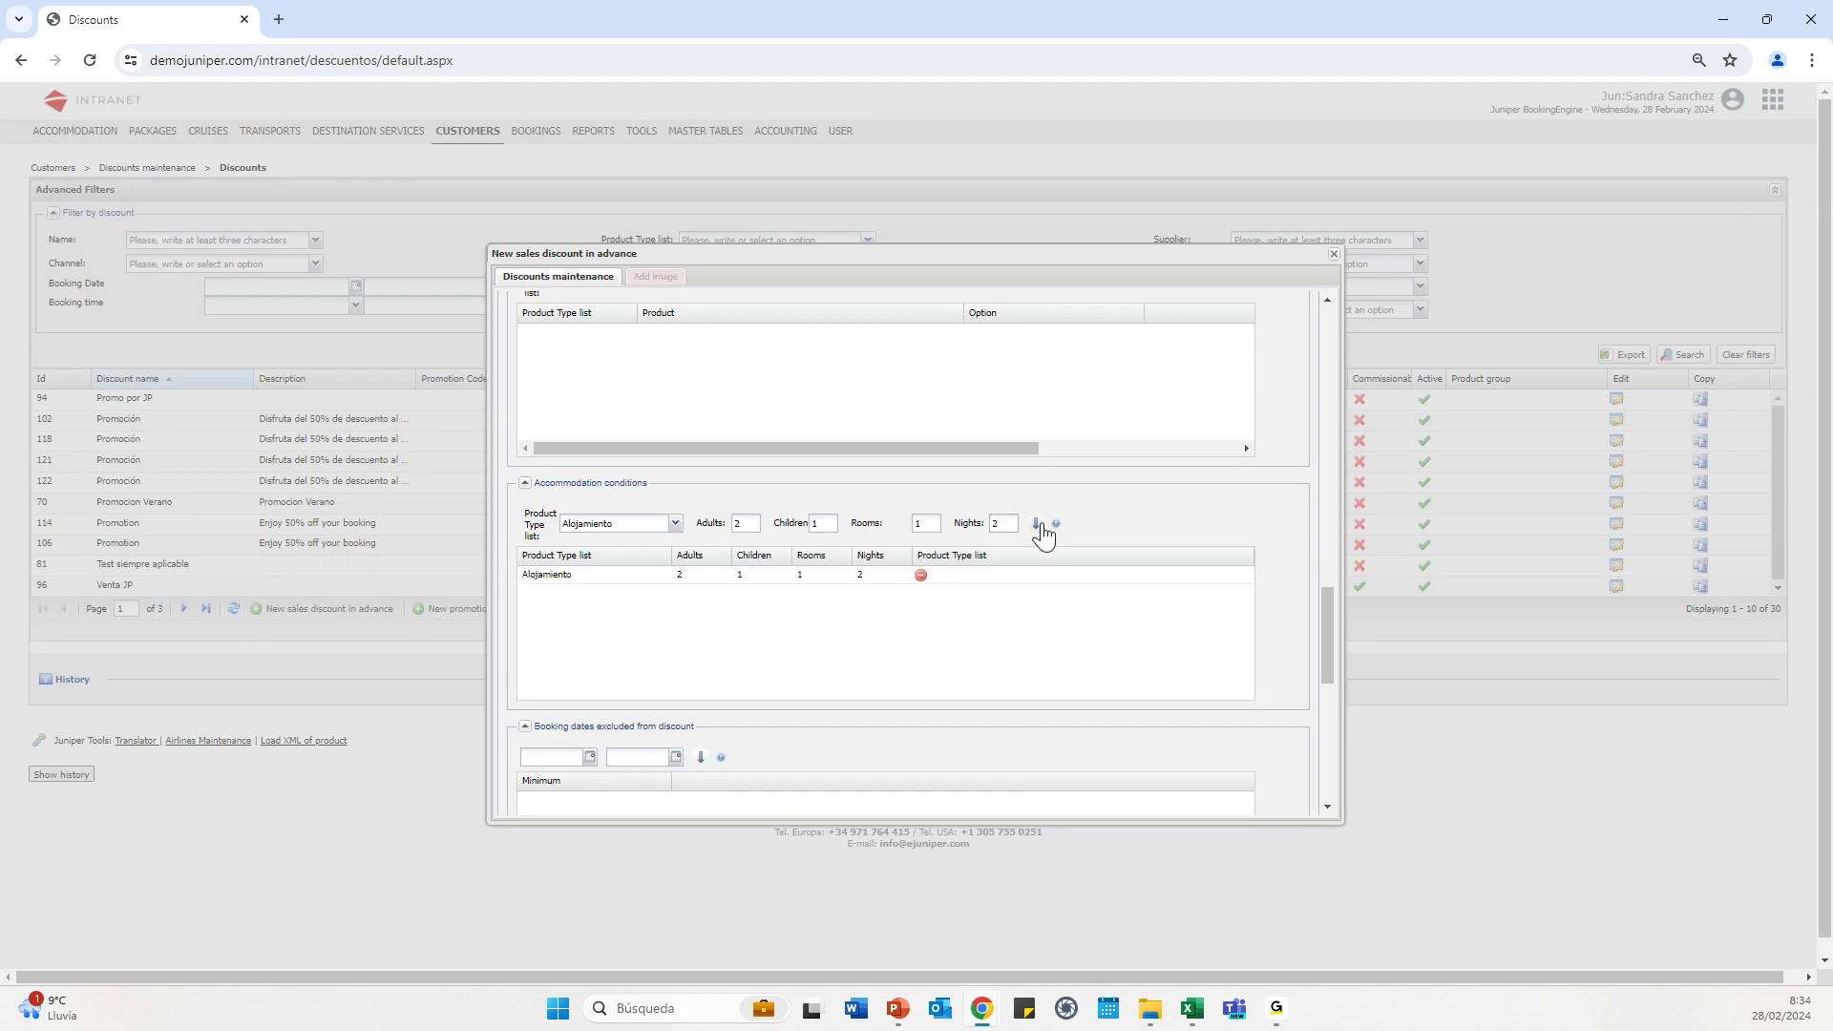
{"action": "left_click", "coordinate": [920, 575]}
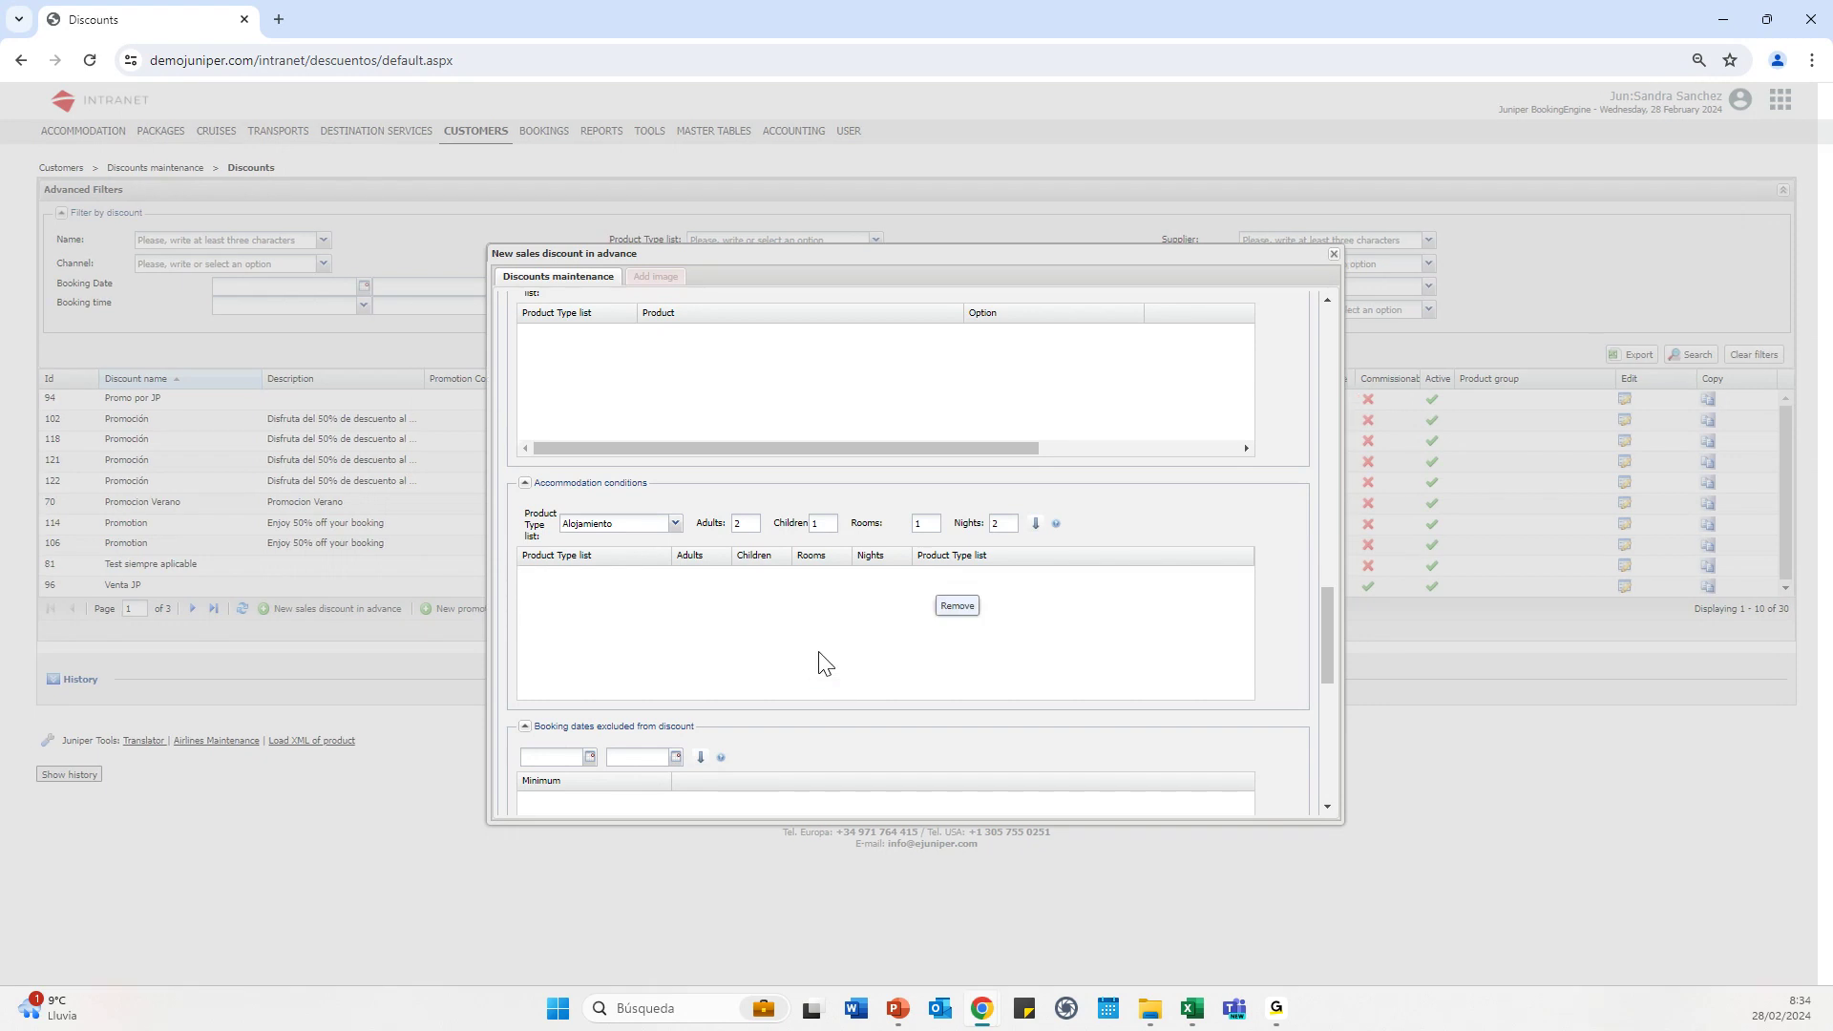
Save the new sales discount in advance, keeping its window open
{"action": "scroll", "coordinate": [818, 653], "scroll_direction": "down", "scroll_amount": 4}
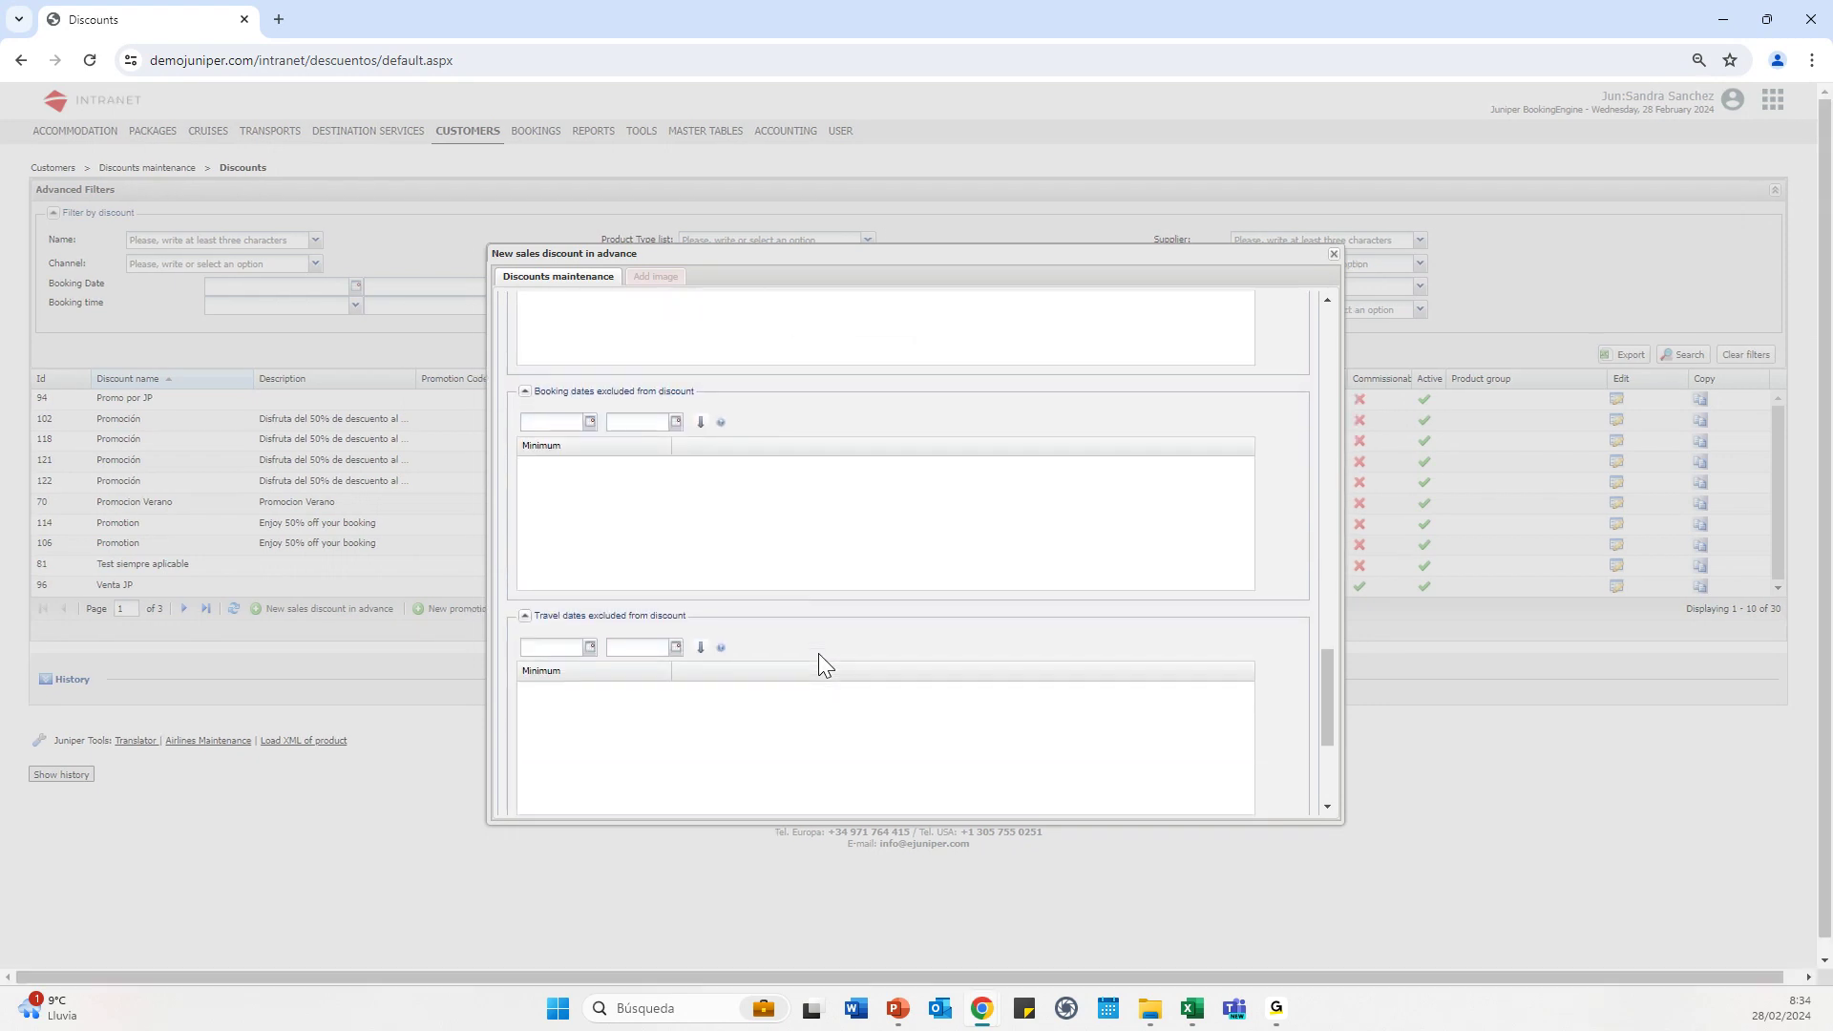
{"action": "scroll", "coordinate": [819, 653], "scroll_direction": "down", "scroll_amount": 1}
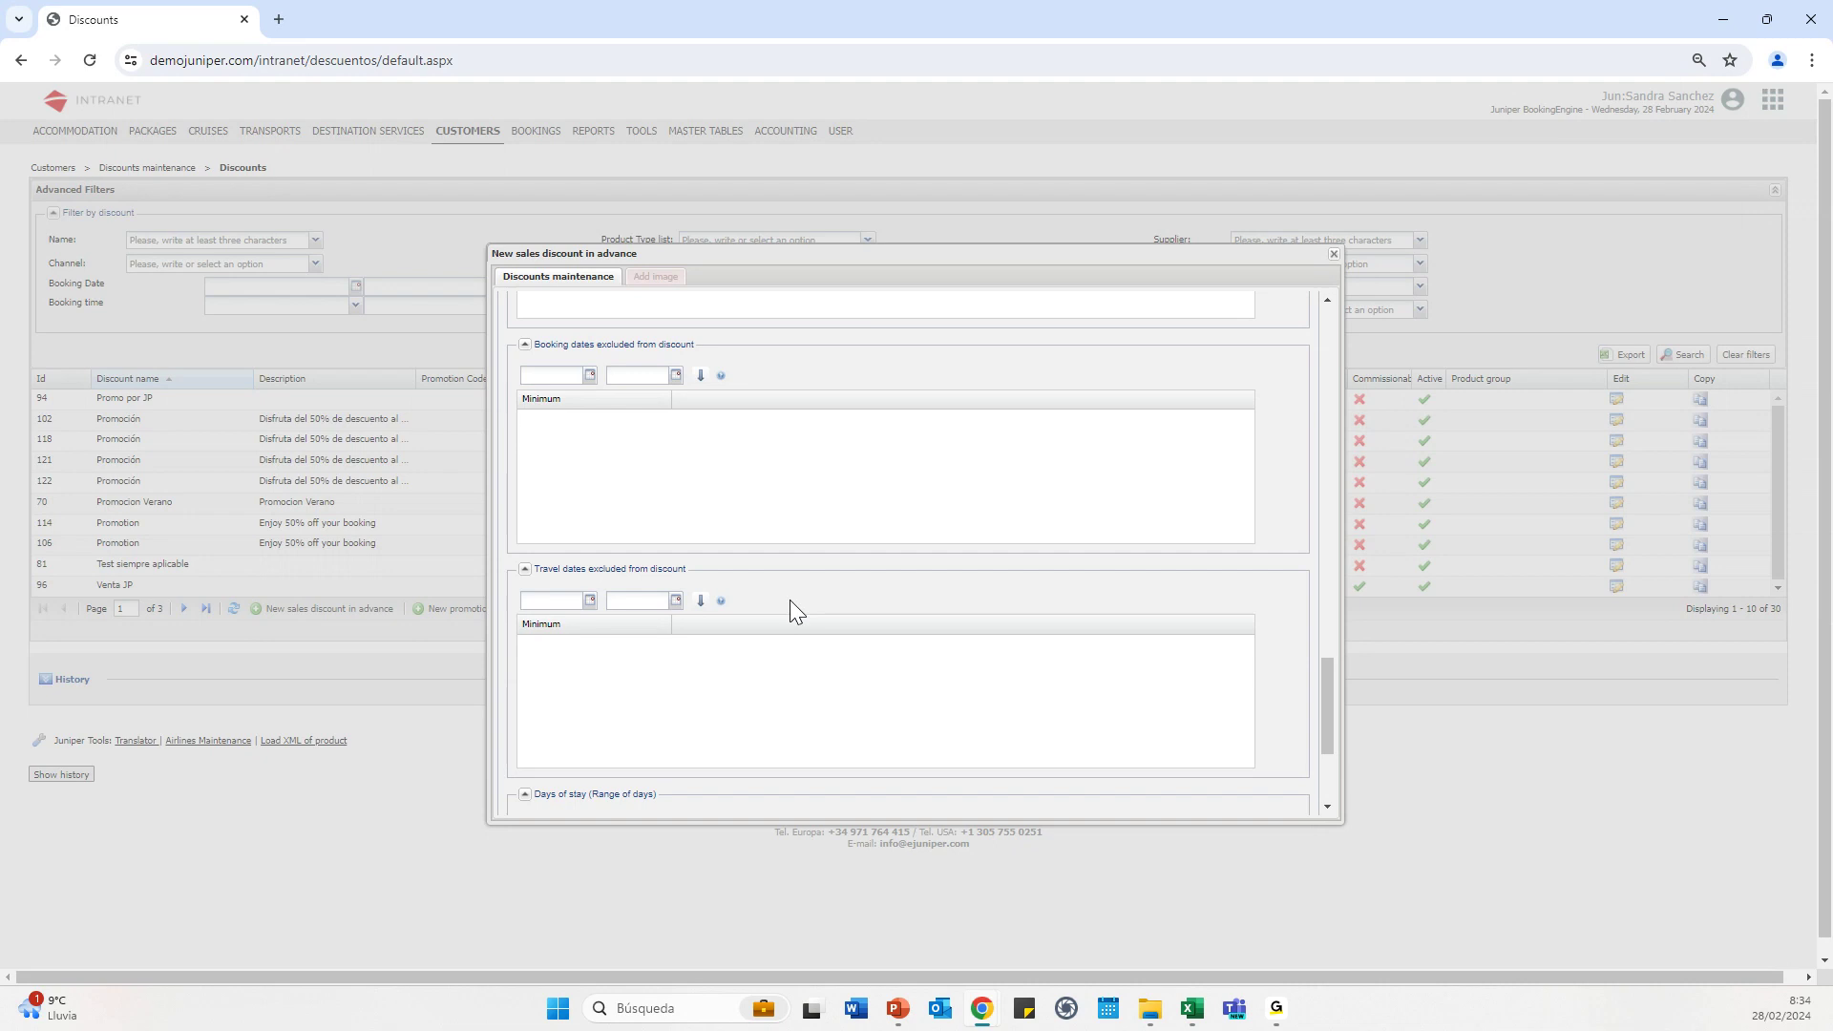
{"action": "scroll", "coordinate": [789, 607], "scroll_direction": "down", "scroll_amount": 3}
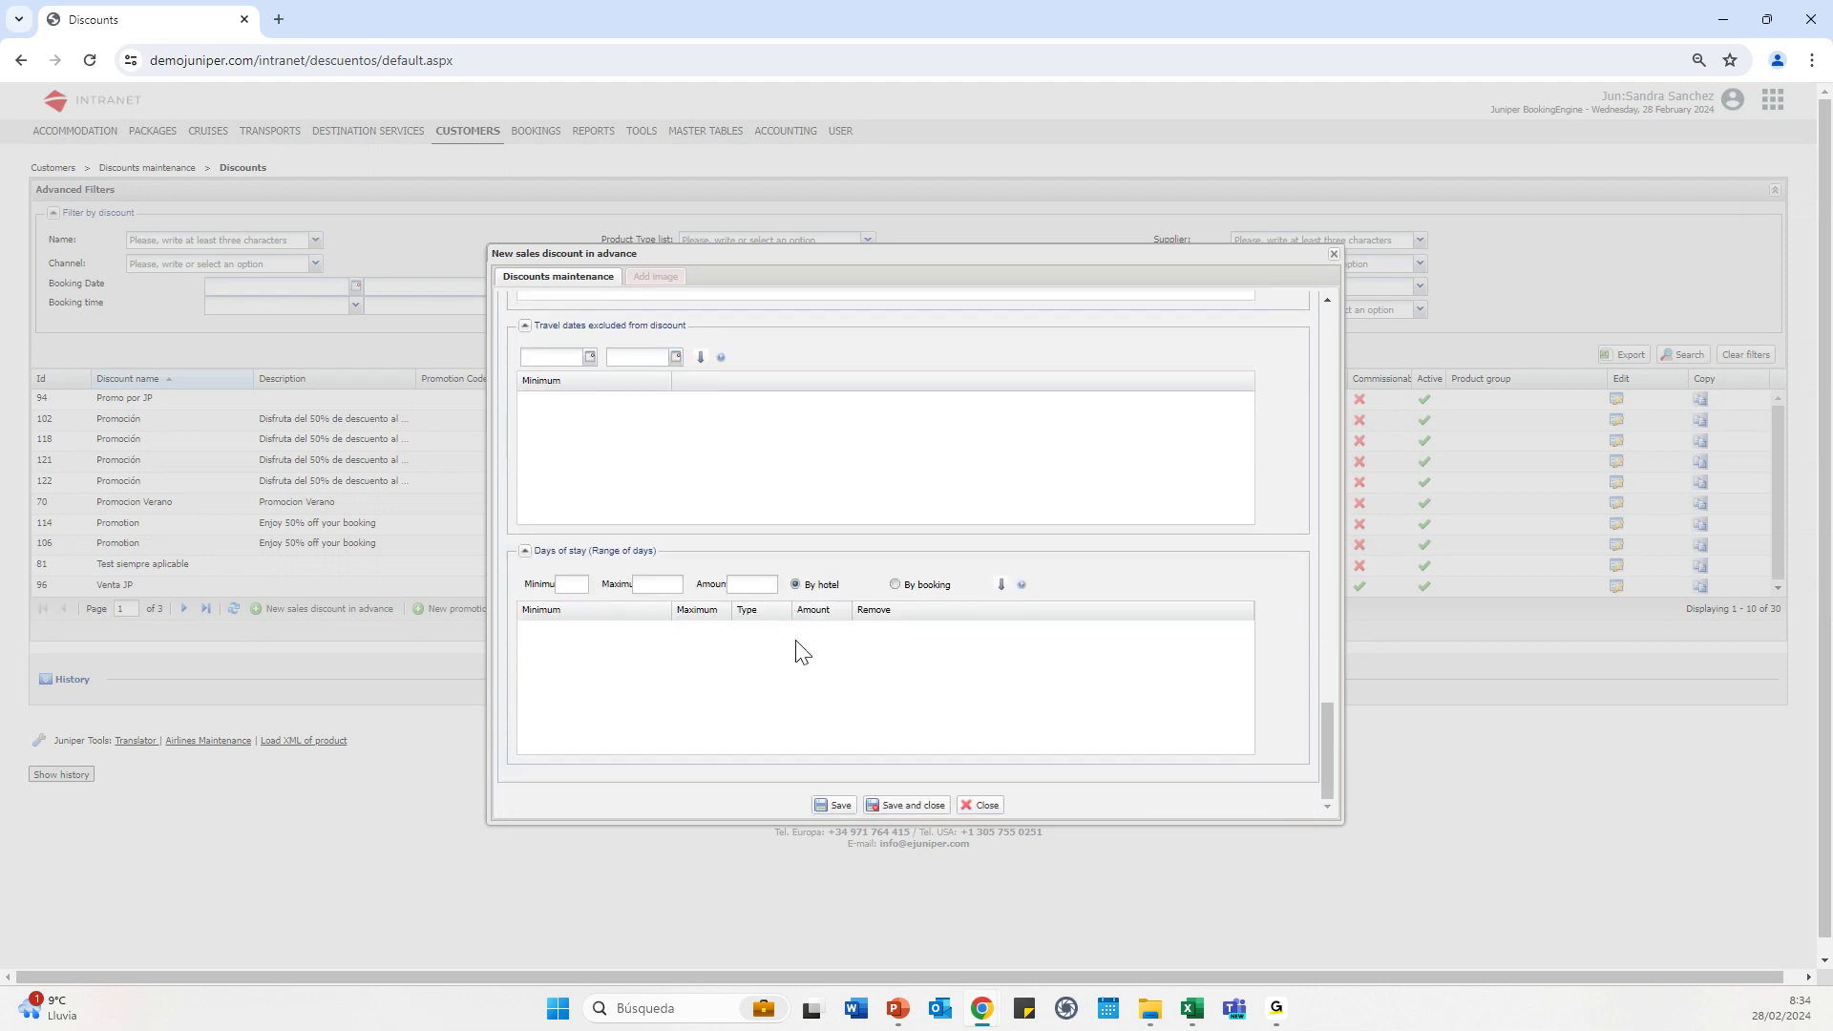
{"action": "scroll", "coordinate": [800, 645], "scroll_direction": "down", "scroll_amount": 1}
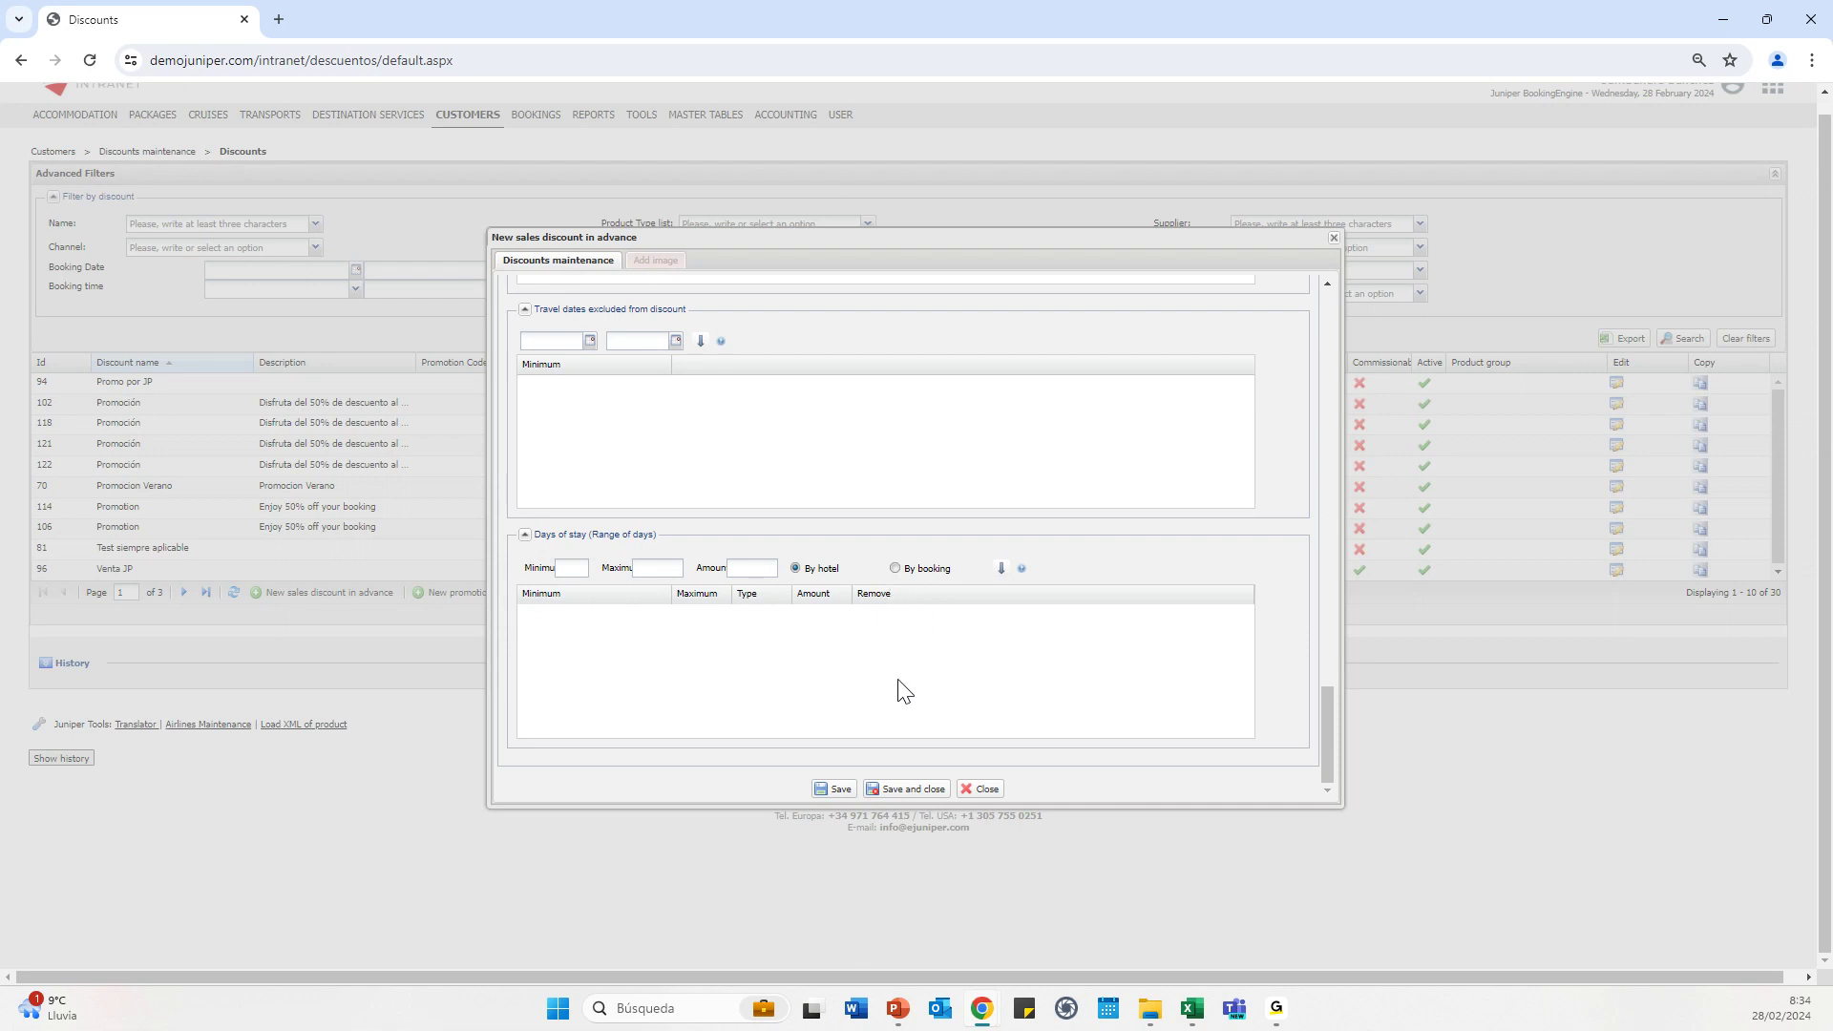
{"action": "left_click", "coordinate": [832, 791]}
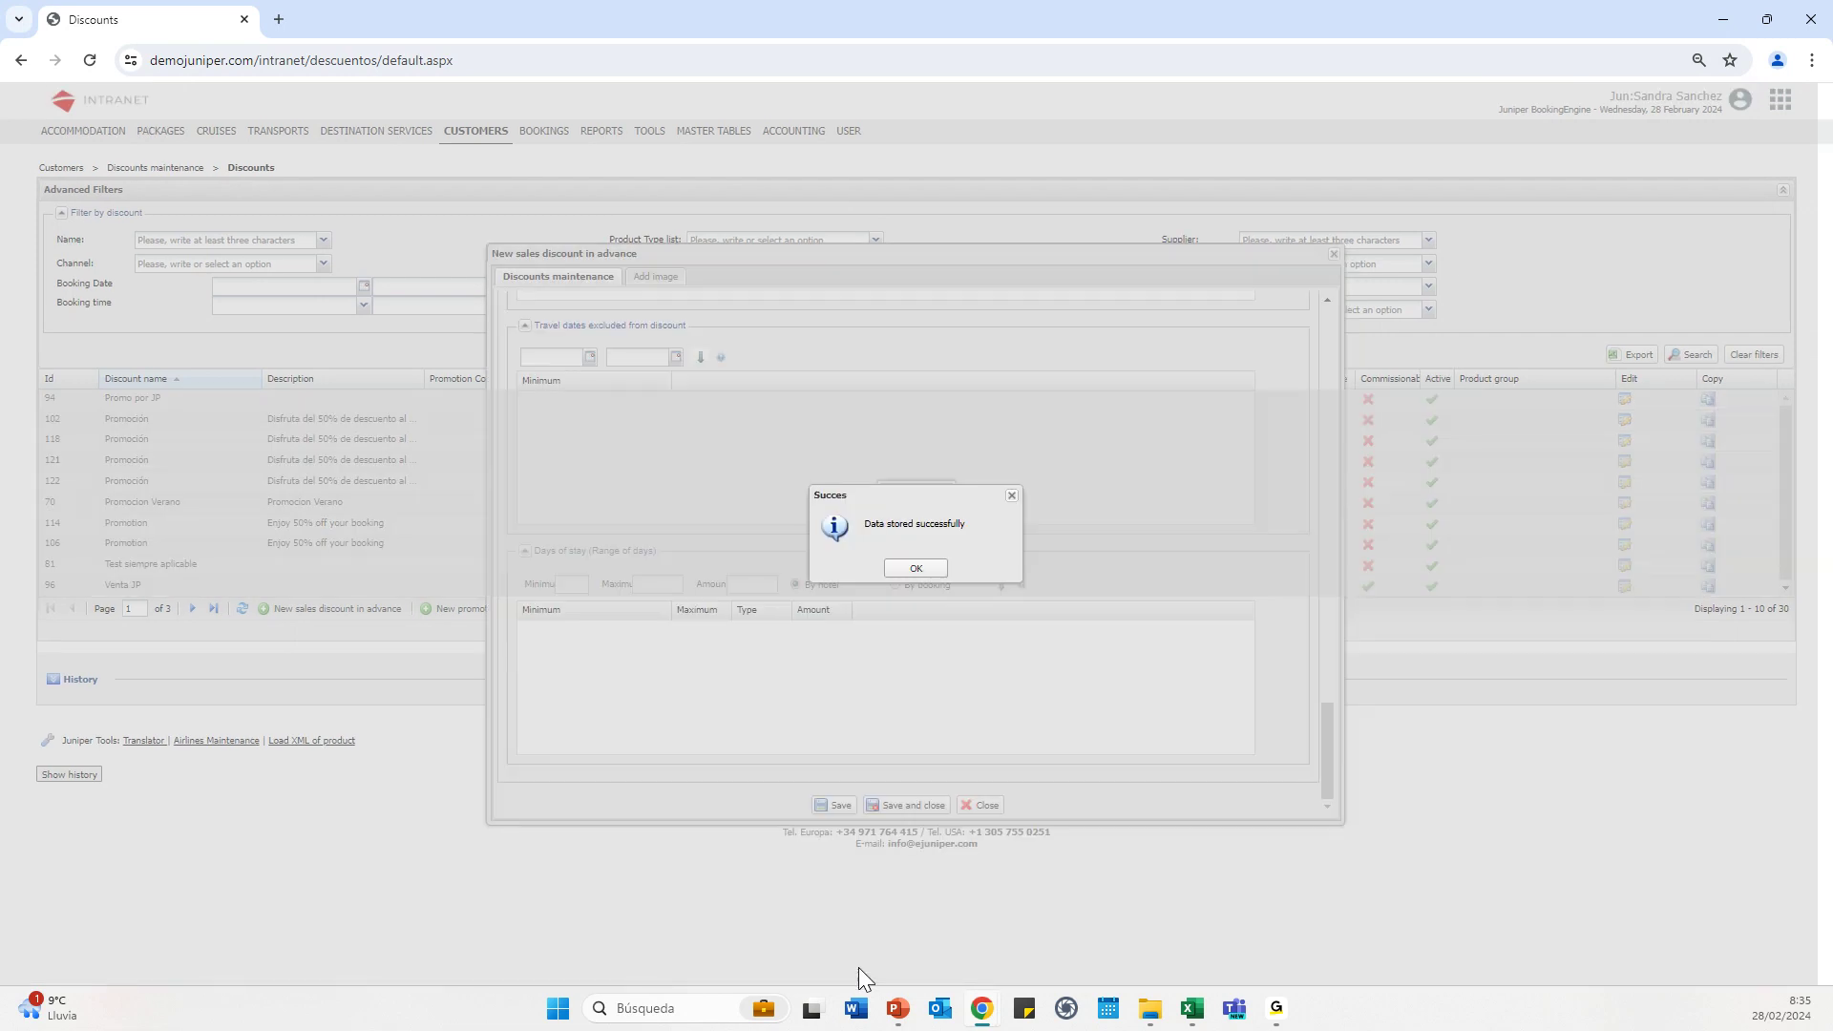
{"action": "left_click", "coordinate": [888, 569]}
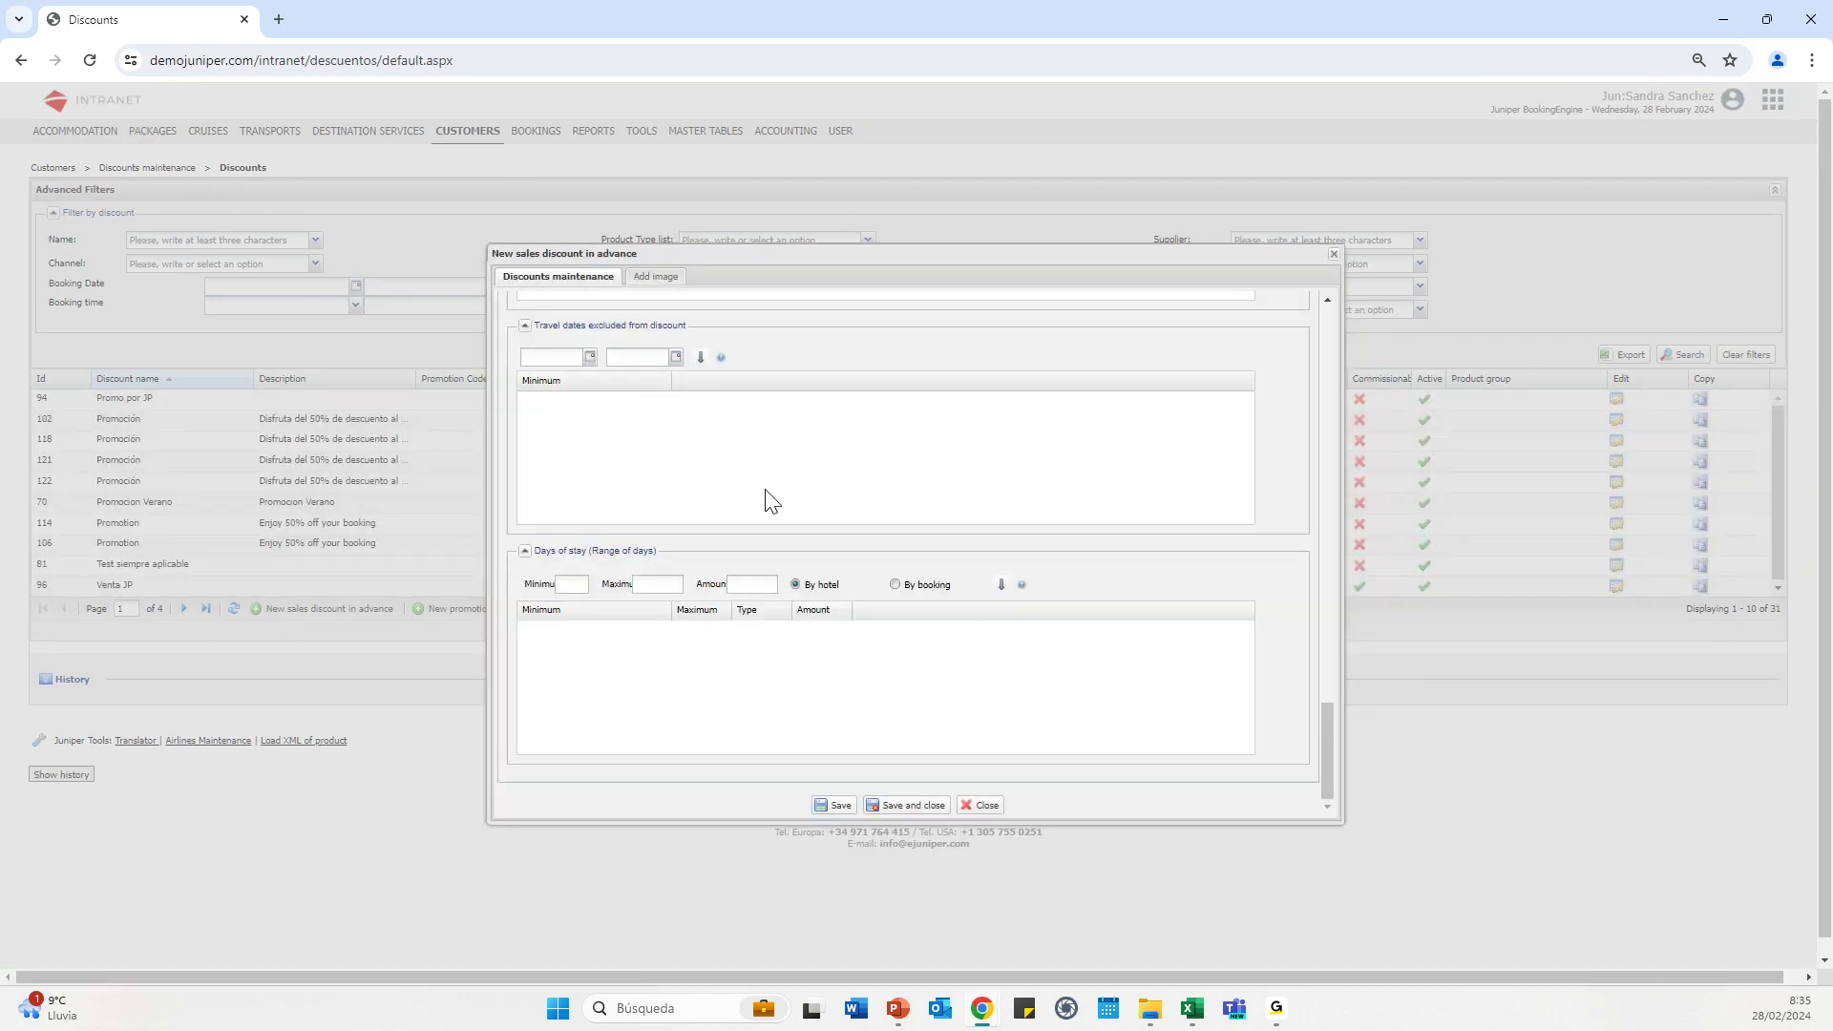
Show the image options of the saved discount and close its window
{"action": "left_click", "coordinate": [661, 278]}
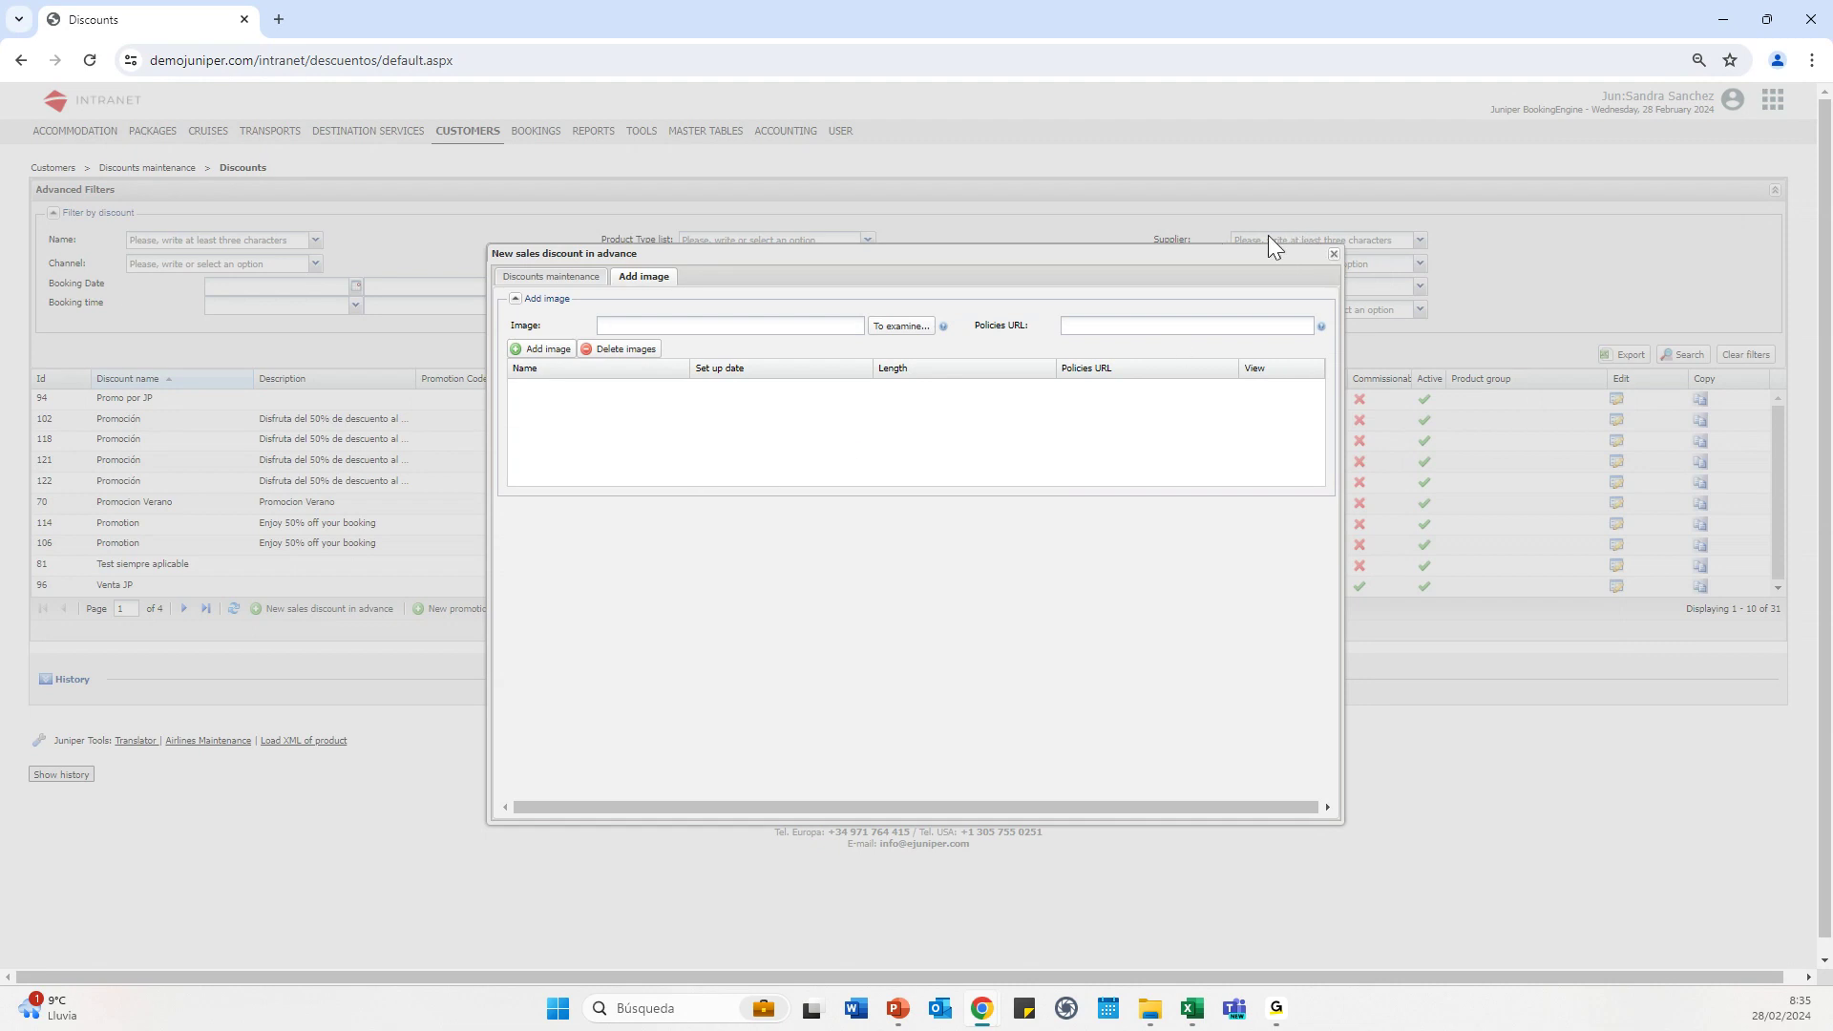
{"action": "left_click", "coordinate": [1334, 258]}
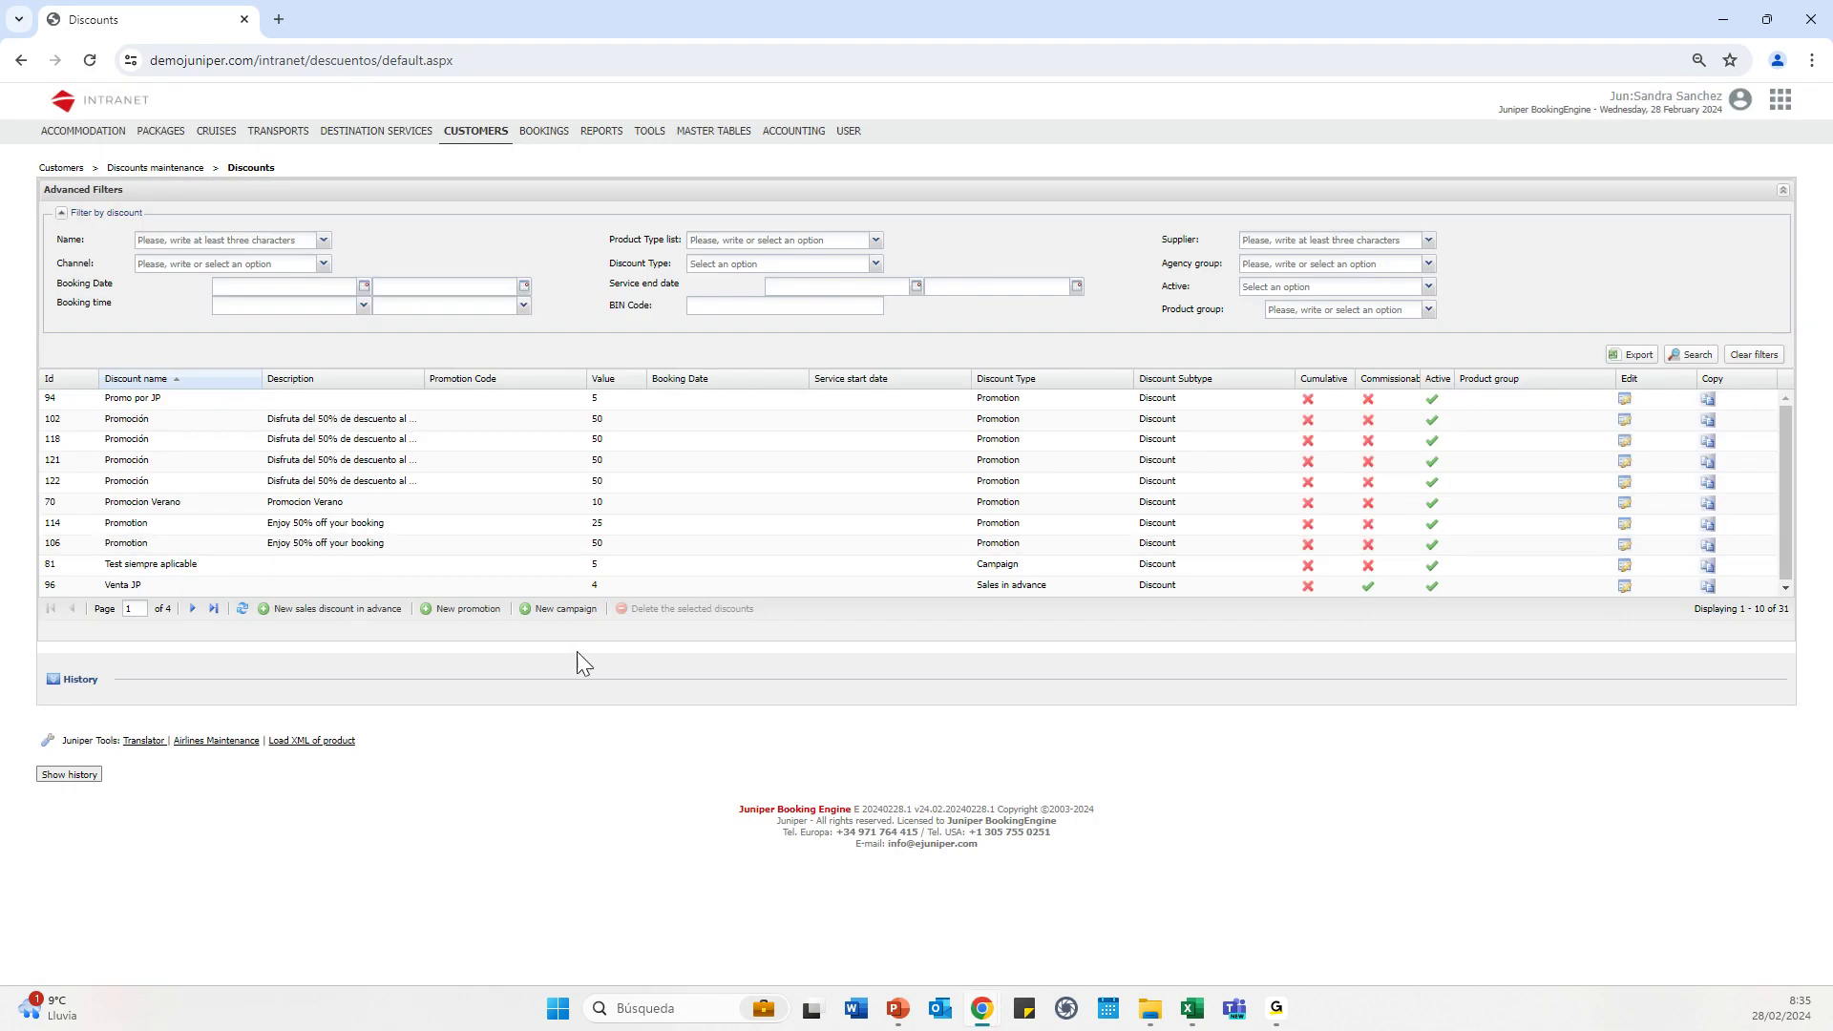
Start a new promotion, enter "Promotion" as its ES name and copy that text
{"action": "left_click", "coordinate": [440, 621]}
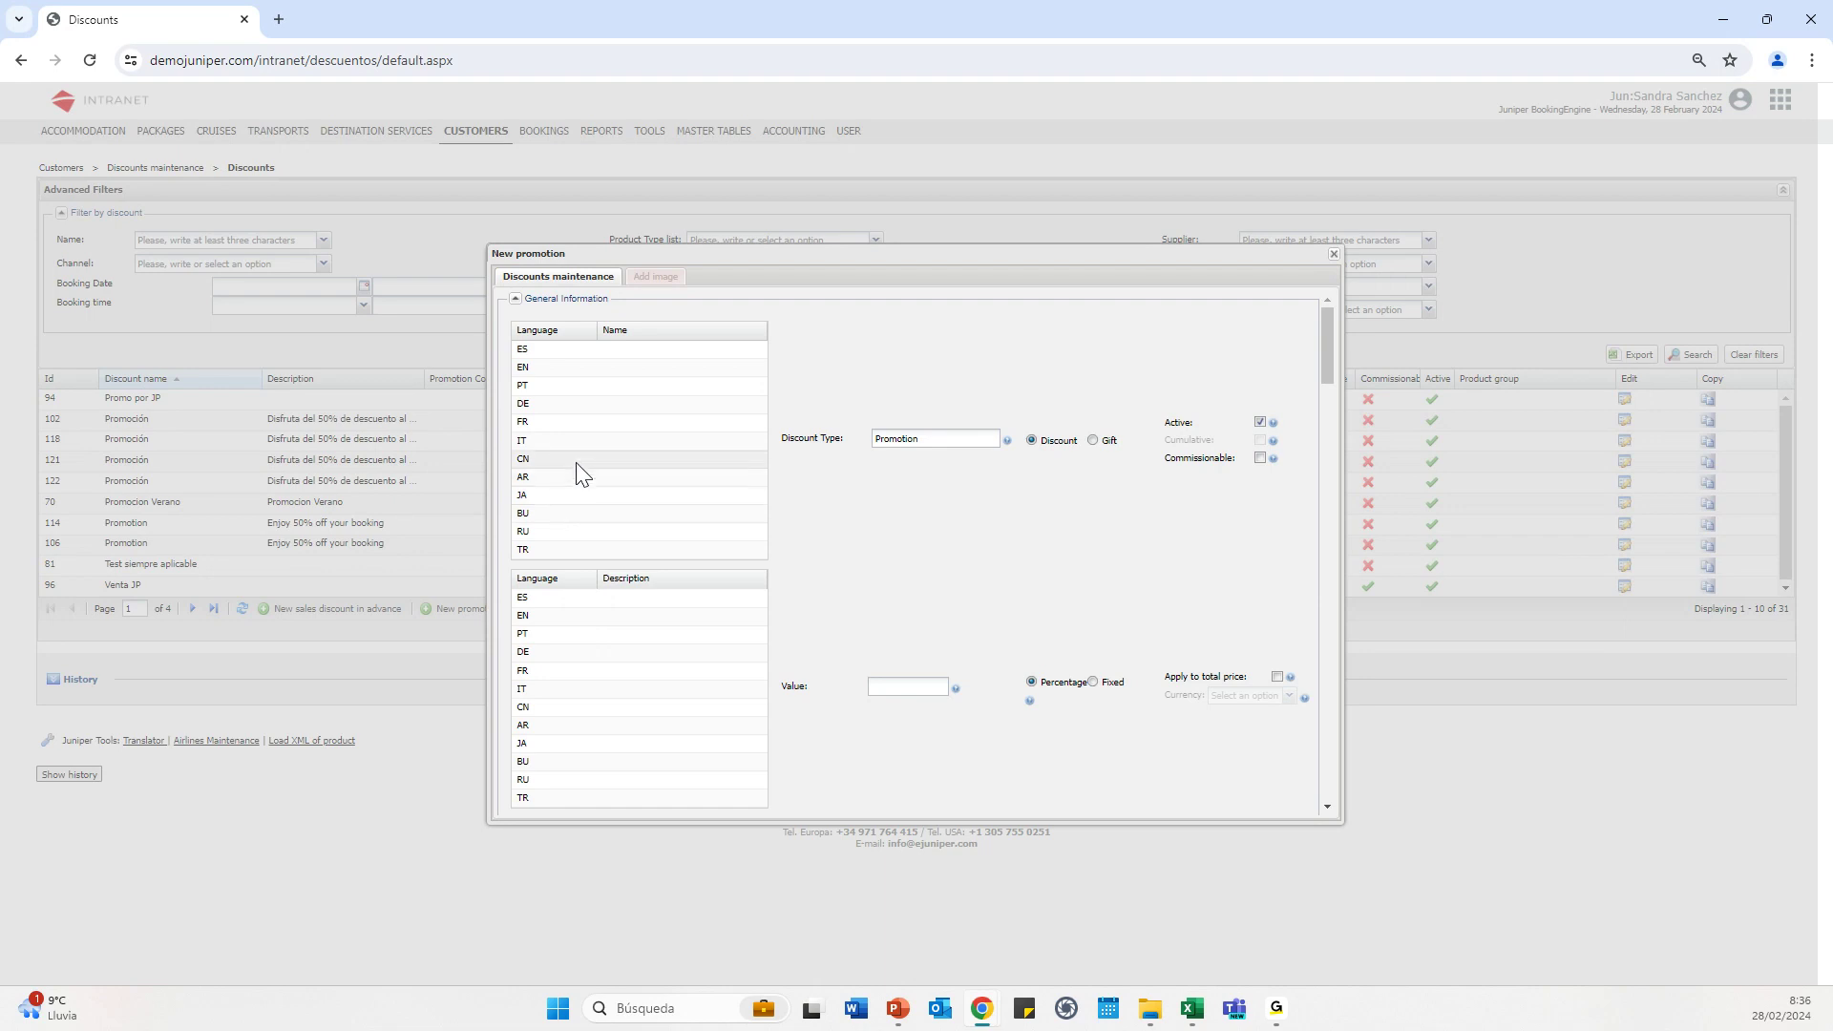
{"action": "left_click", "coordinate": [636, 347]}
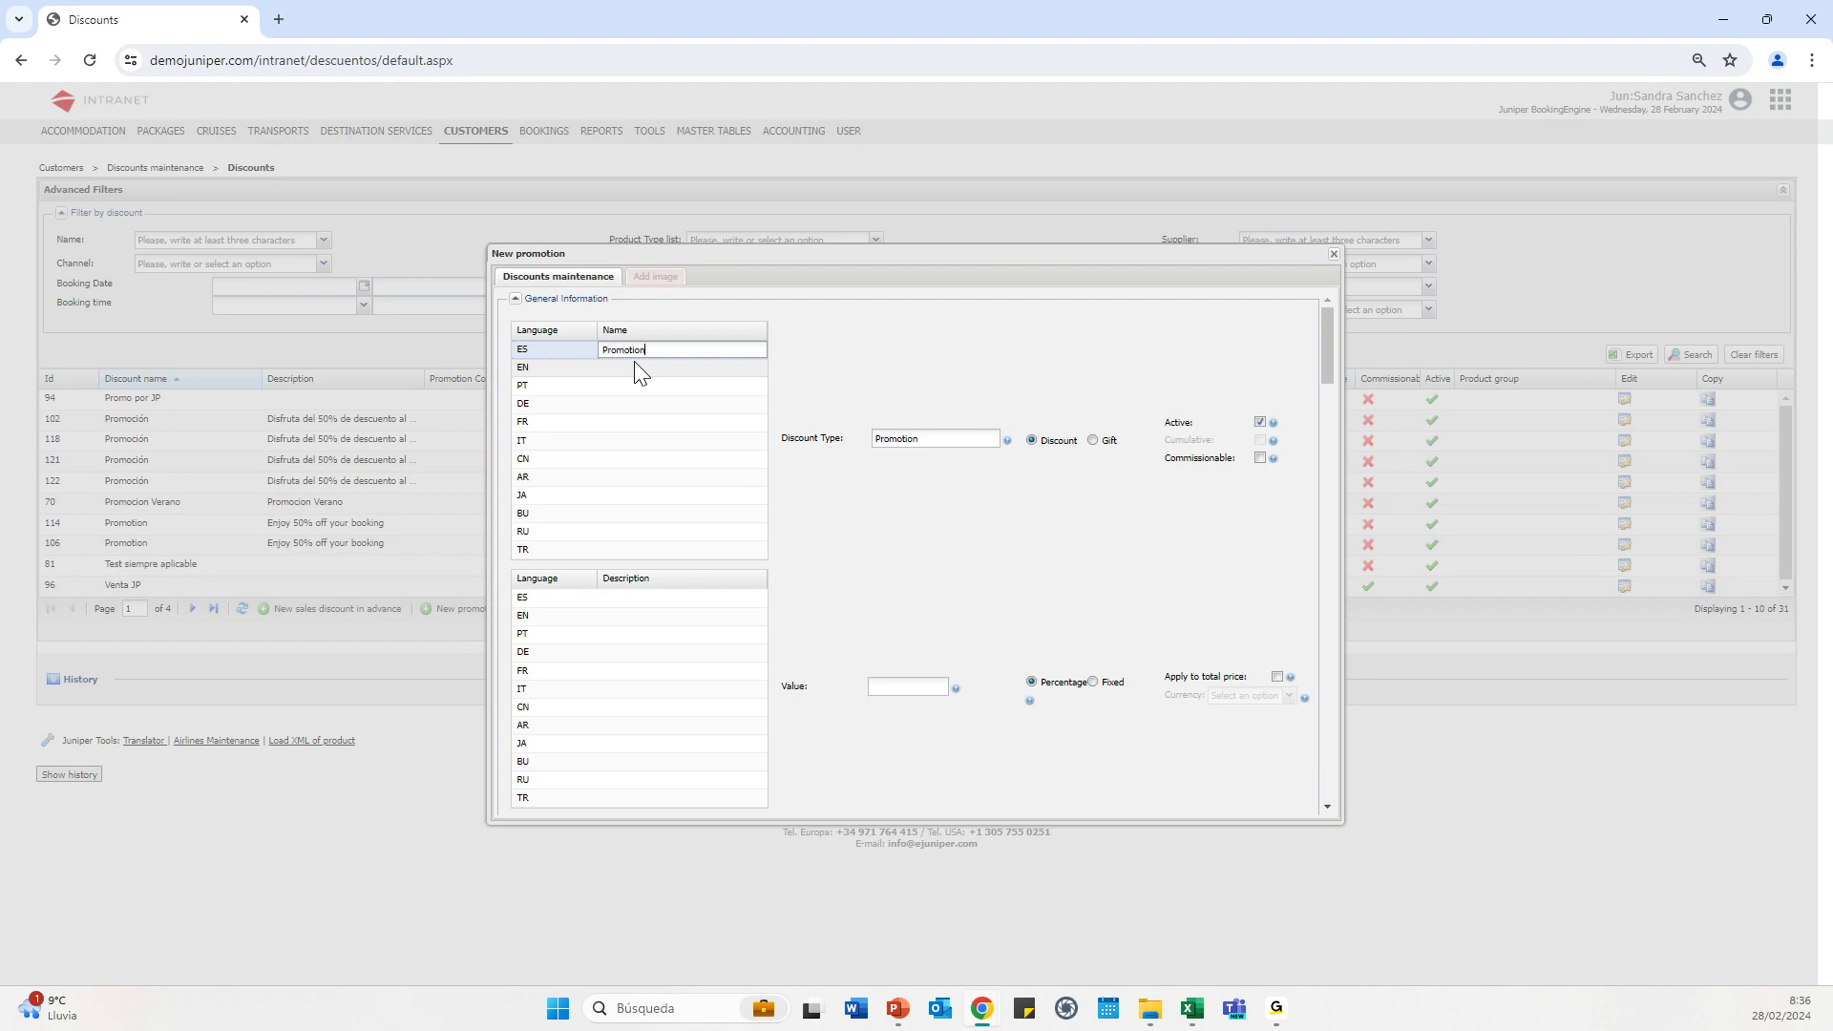
{"action": "left_click", "coordinate": [629, 347], "text": "shift"}
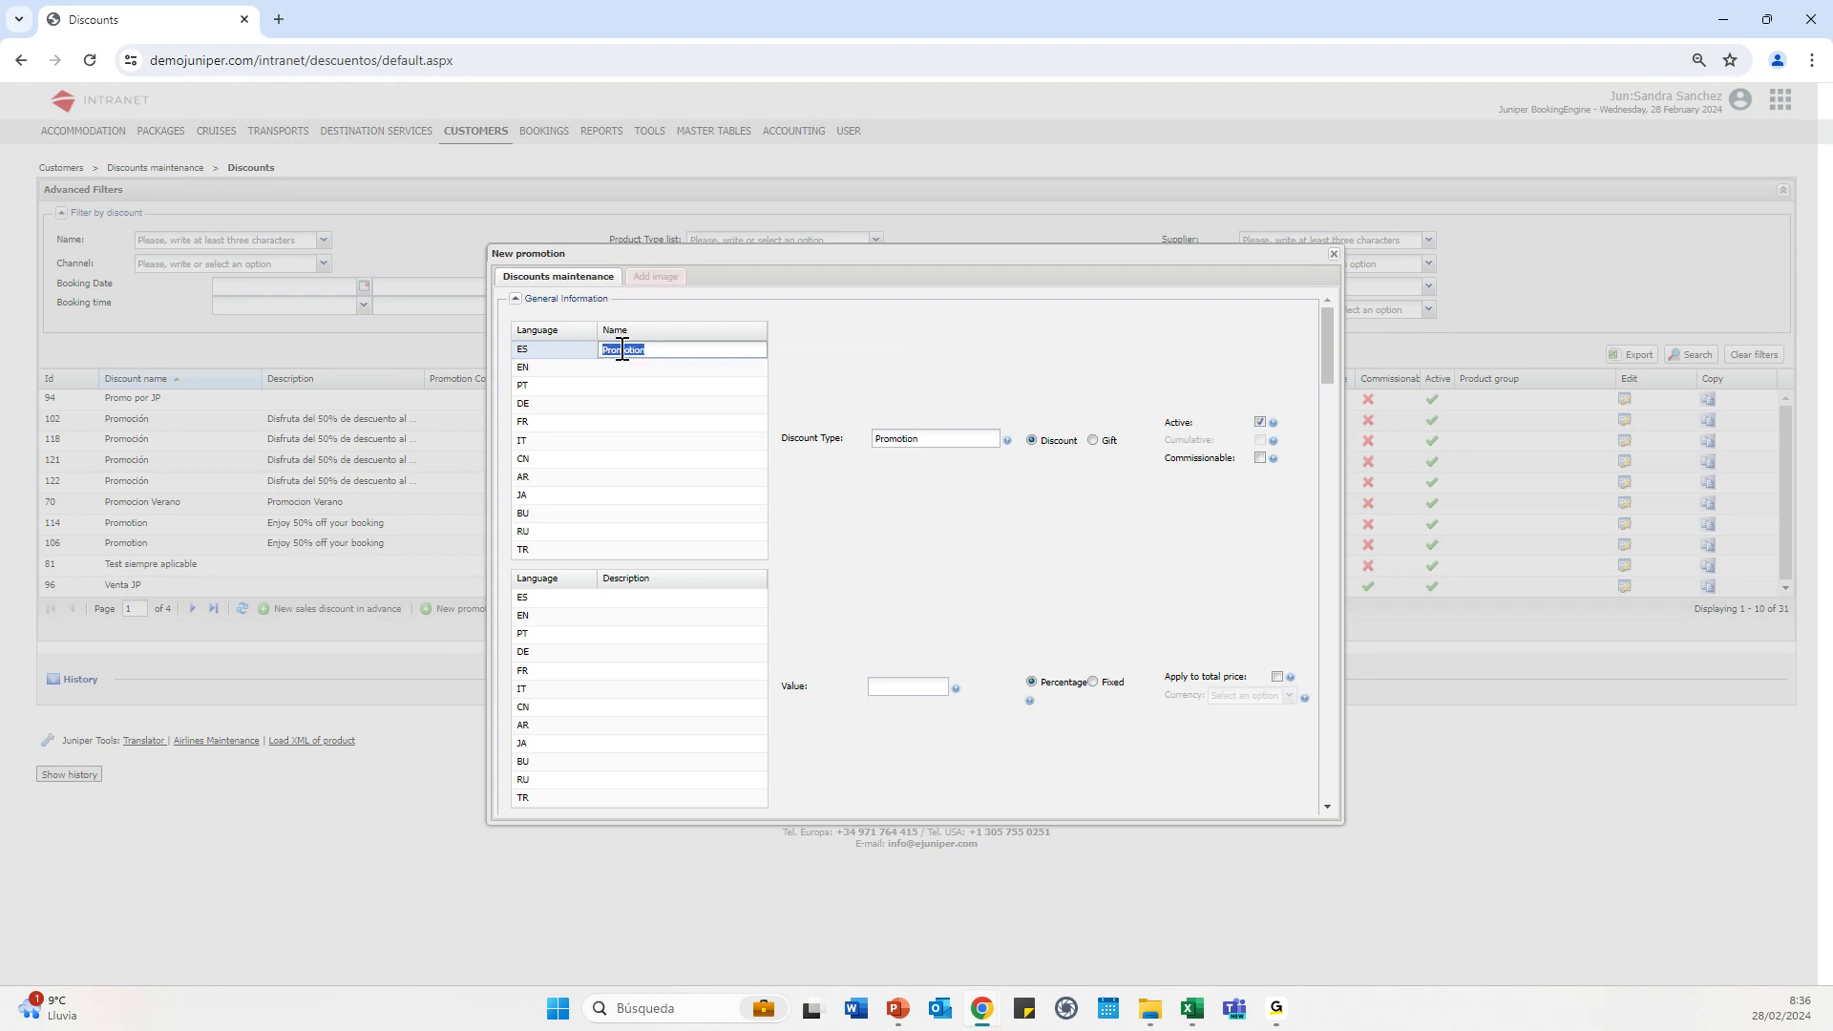
{"action": "right_click", "coordinate": [621, 349]}
{"action": "left_click", "coordinate": [655, 438]}
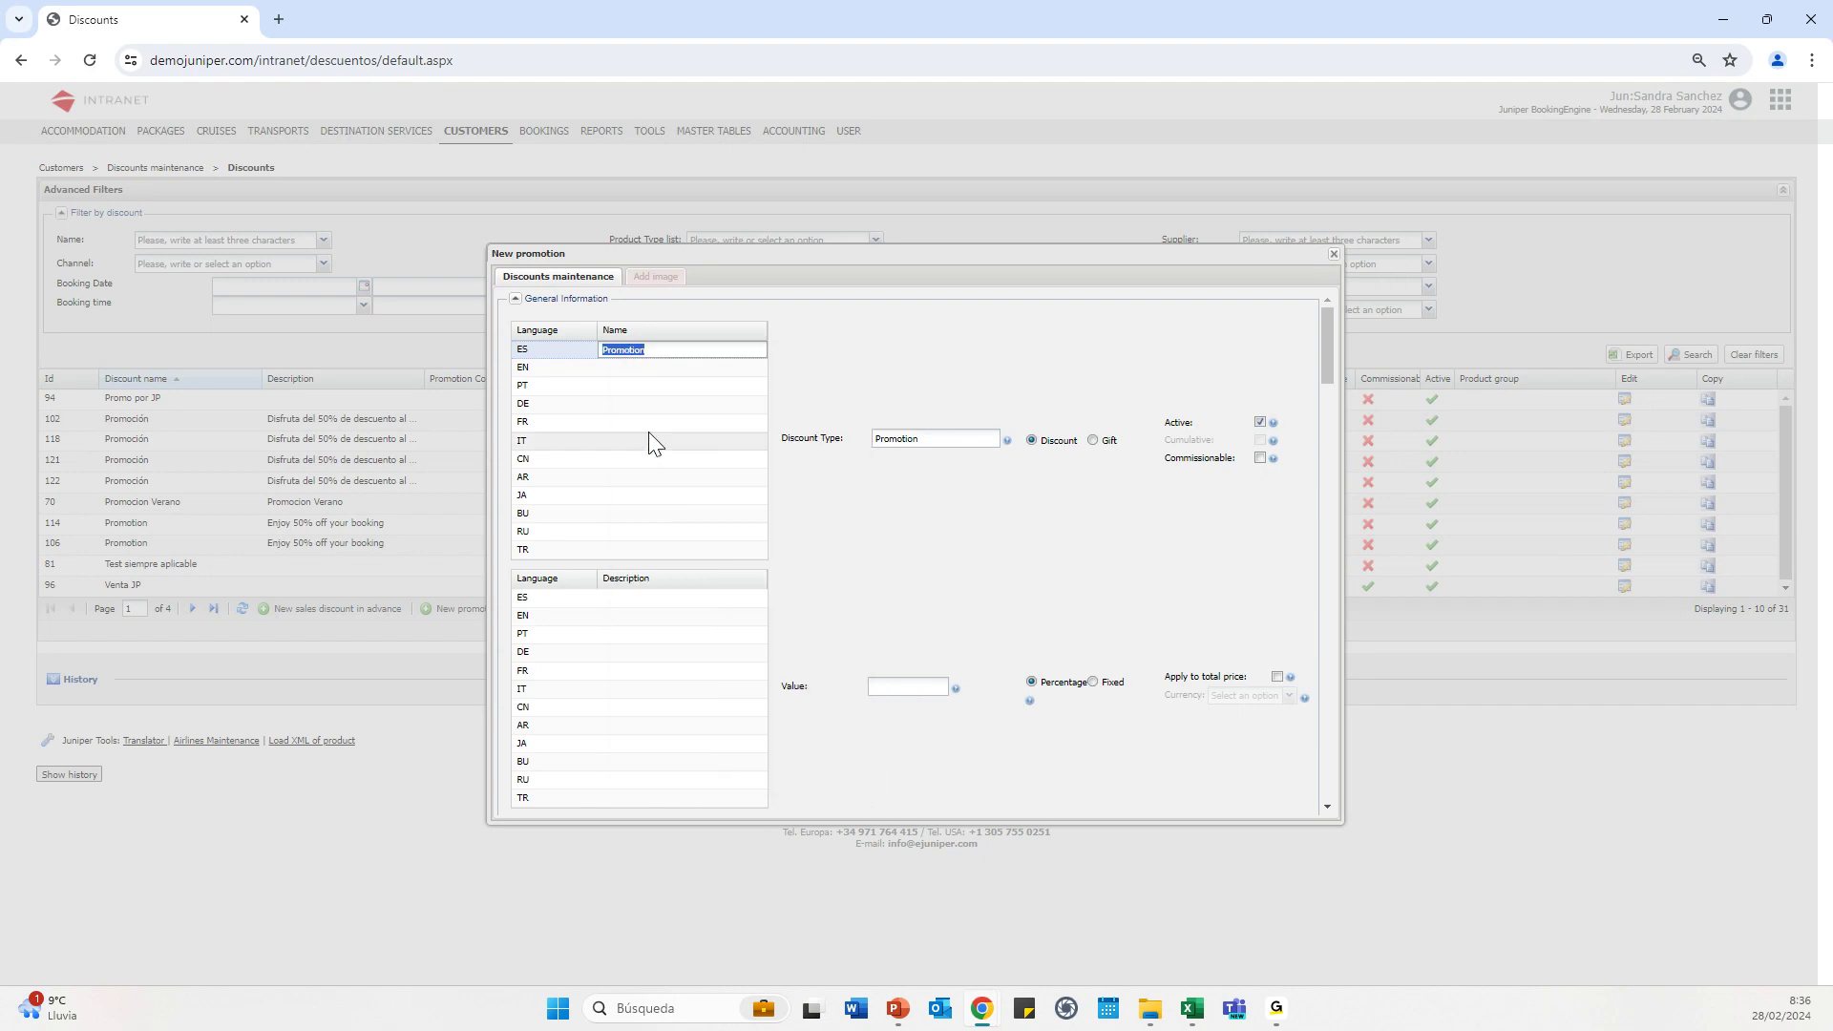
Enter "Promotion" as the promotion's name for the EN and PT languages
{"action": "left_click", "coordinate": [646, 374]}
{"action": "type", "text": "Promotion"}
{"action": "key", "text": "Return"}
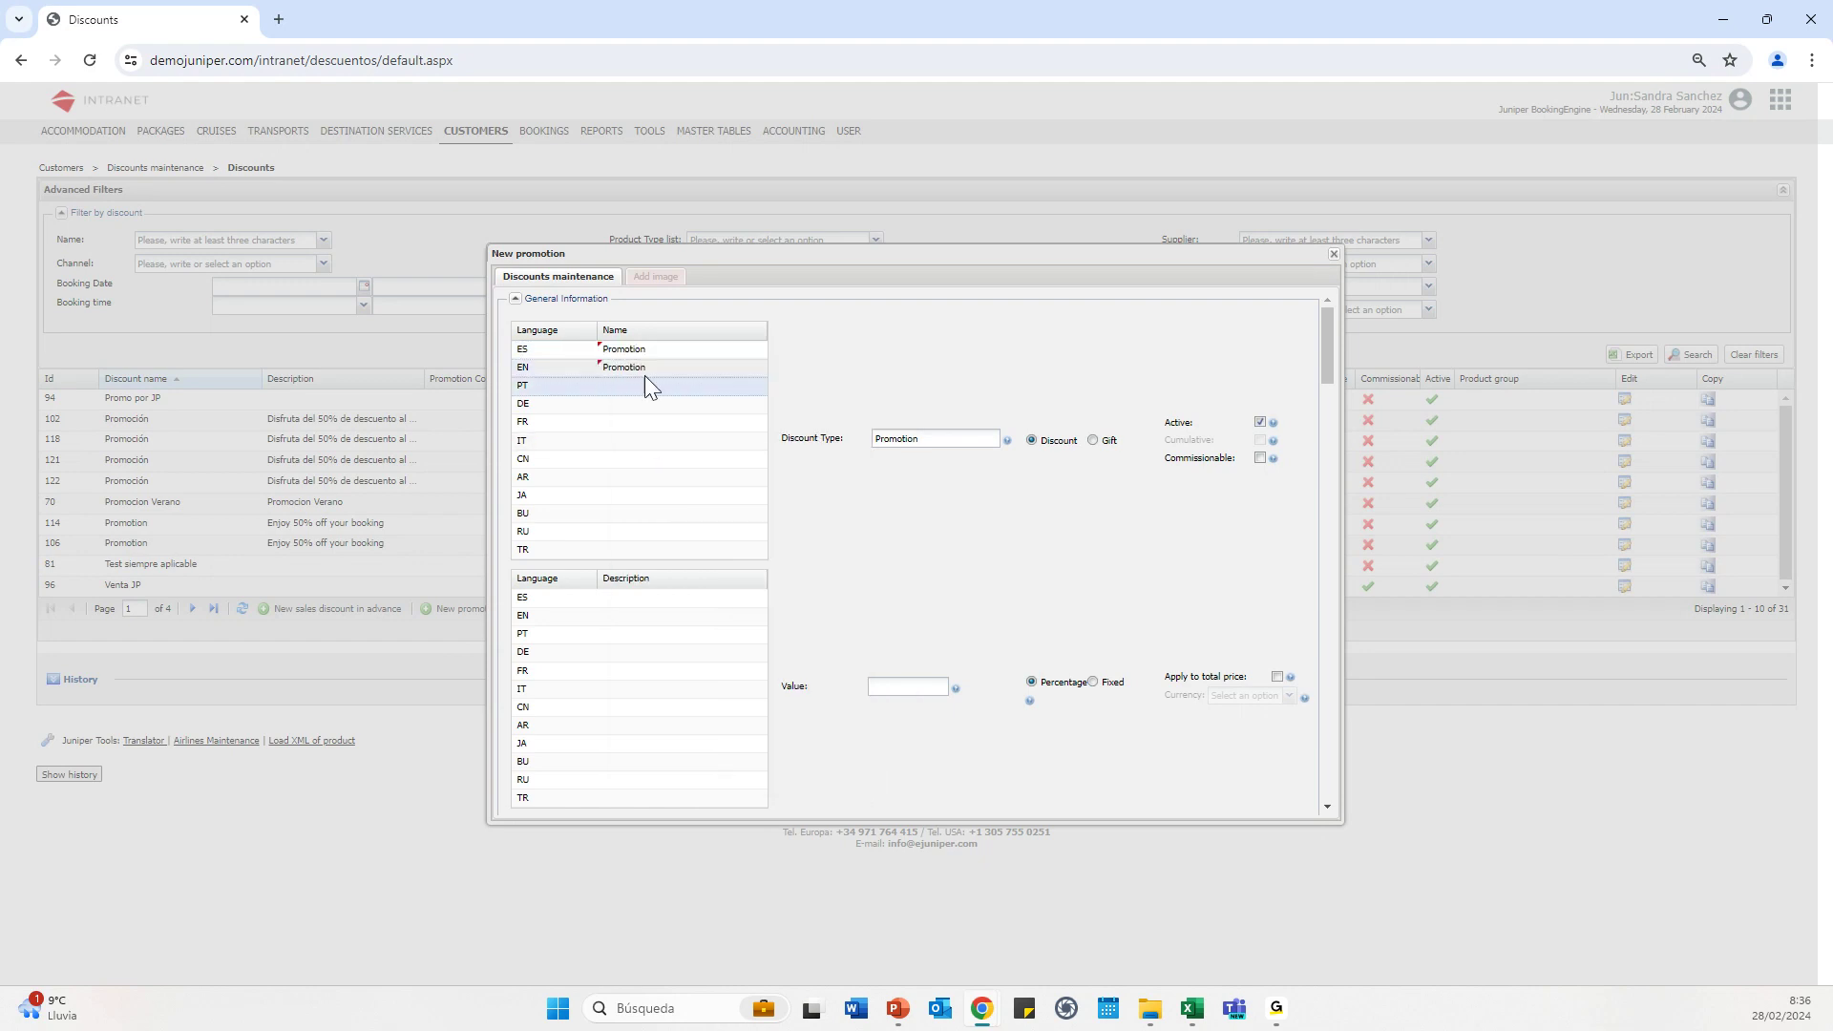
{"action": "left_click", "coordinate": [664, 388]}
{"action": "type", "text": "Promotion"}
{"action": "key", "text": "Return"}
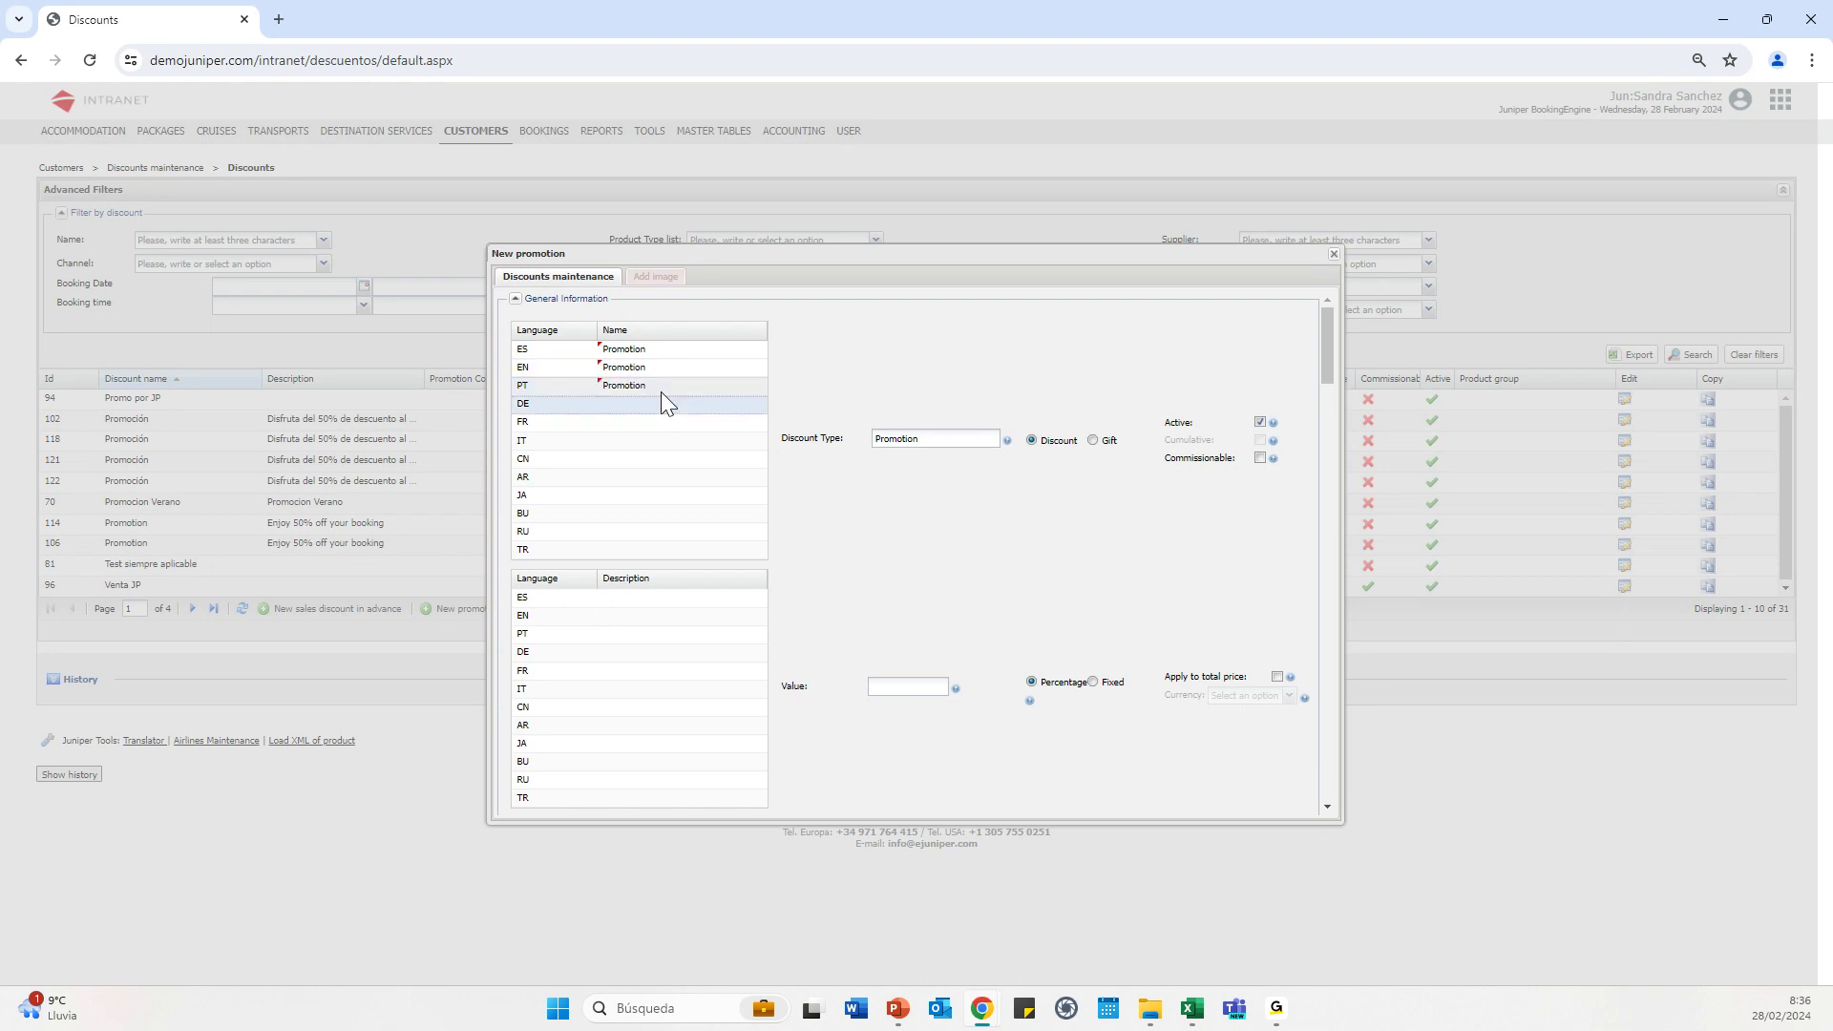
Enter "Promotion" as the promotion's name for the DE, FR and IT languages
{"action": "left_click", "coordinate": [716, 407]}
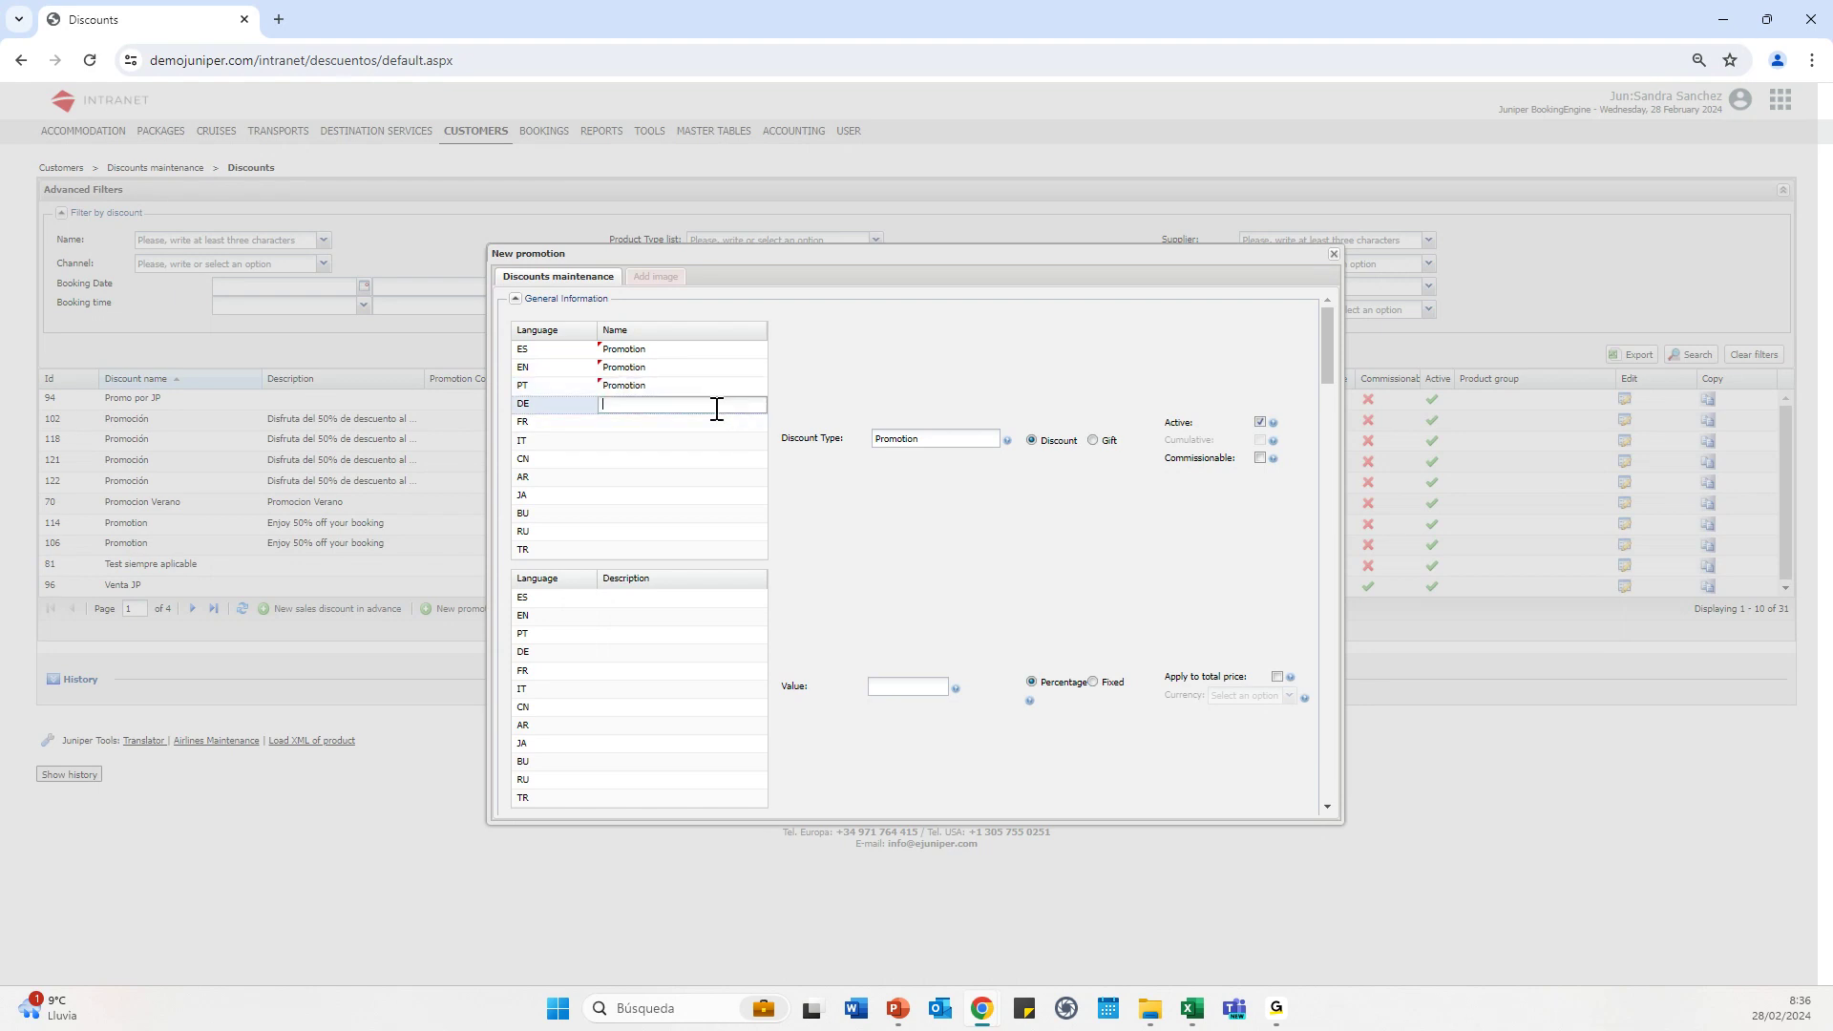
{"action": "type", "text": "Promotion"}
{"action": "key", "text": "Return"}
{"action": "left_click", "coordinate": [714, 415]}
{"action": "type", "text": "Promotion"}
{"action": "key", "text": "Return"}
{"action": "type", "text": "Promotion"}
{"action": "key", "text": "Return"}
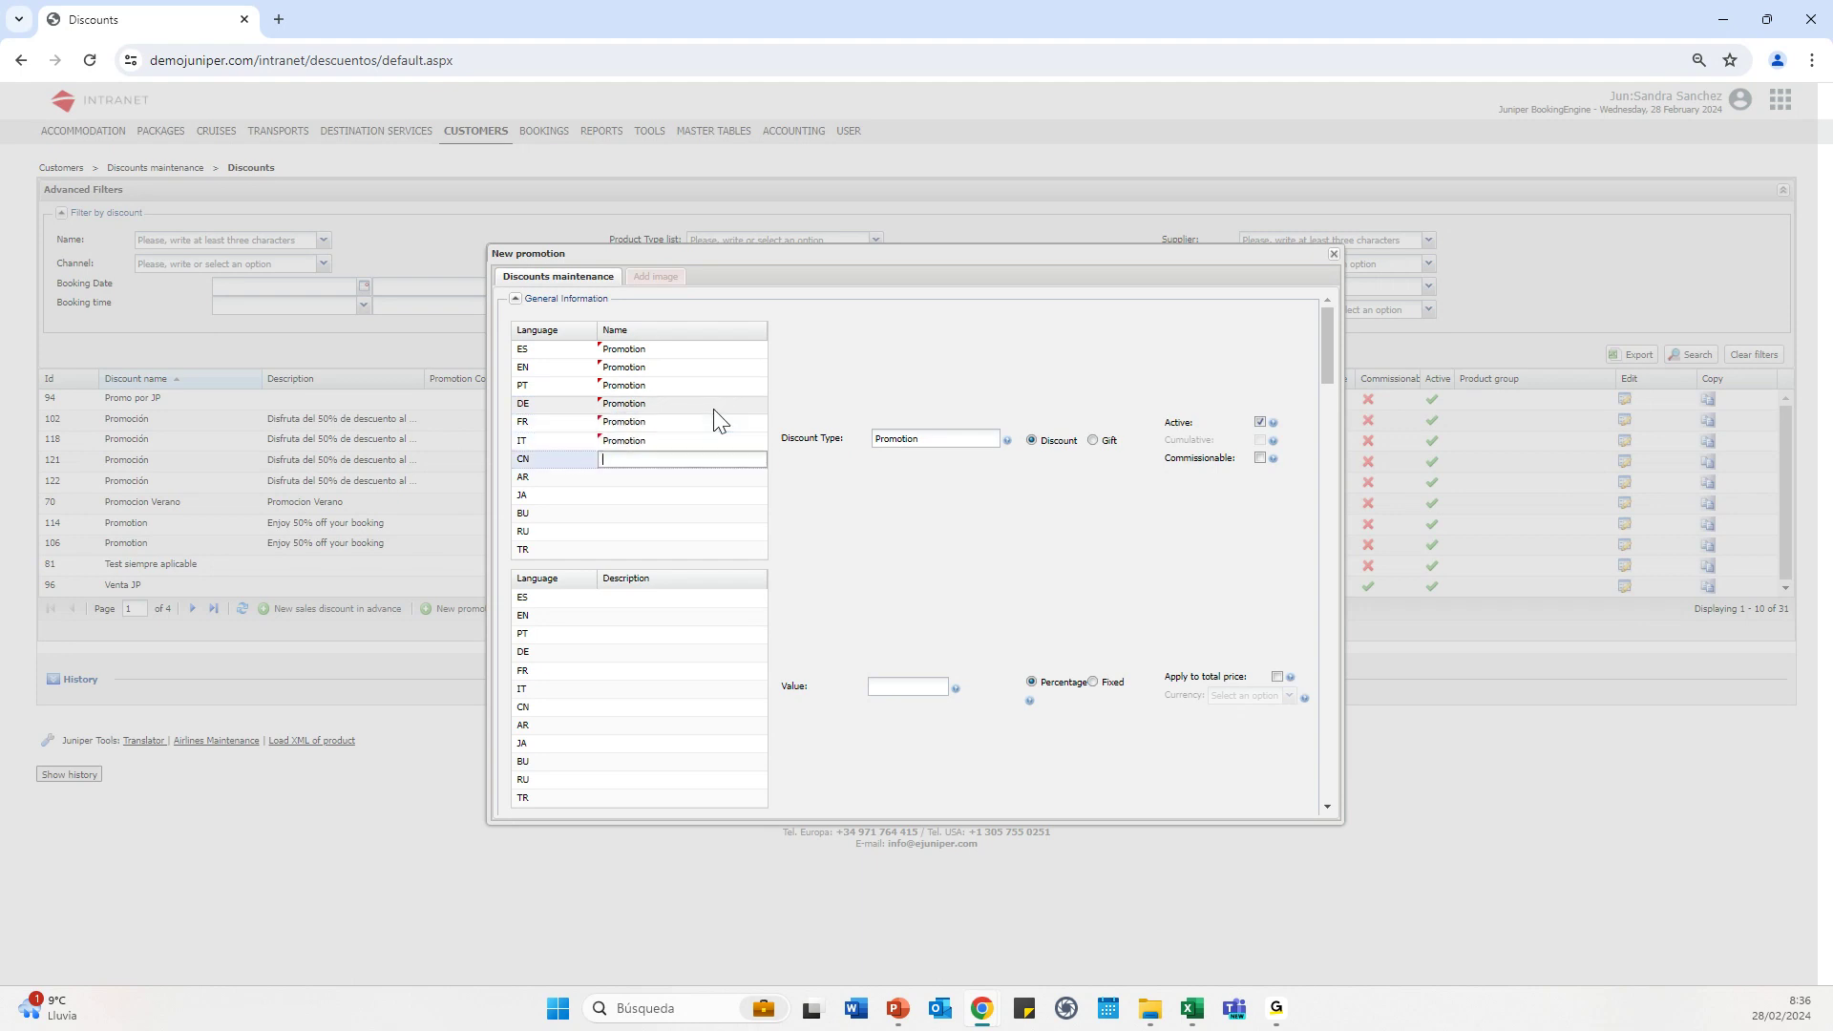
Enter "Promotion" as the promotion's name for the CN, AR, JA, BU, RU and TR languages
{"action": "type", "text": "Promotion"}
{"action": "key", "text": "Return"}
{"action": "type", "text": "Promotion"}
{"action": "key", "text": "Return"}
{"action": "type", "text": "Promotion"}
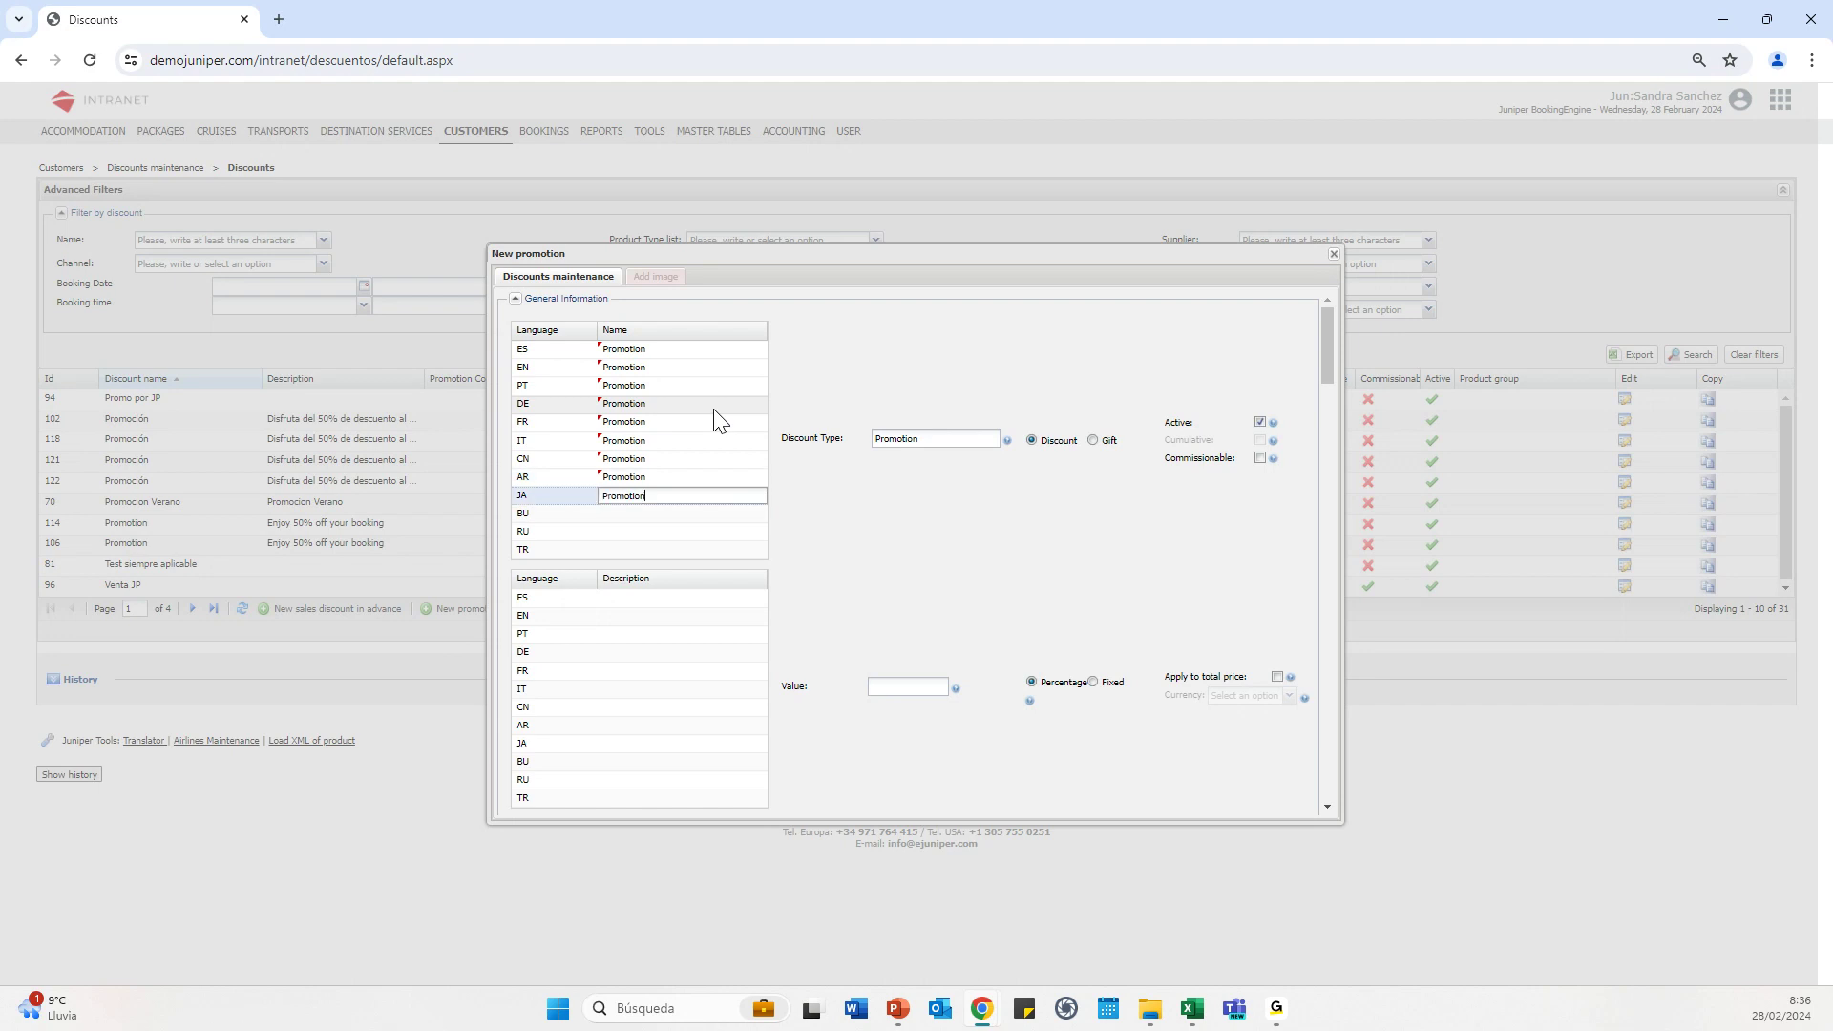
{"action": "key", "text": "Return"}
{"action": "type", "text": "Promotion"}
{"action": "key", "text": "Return"}
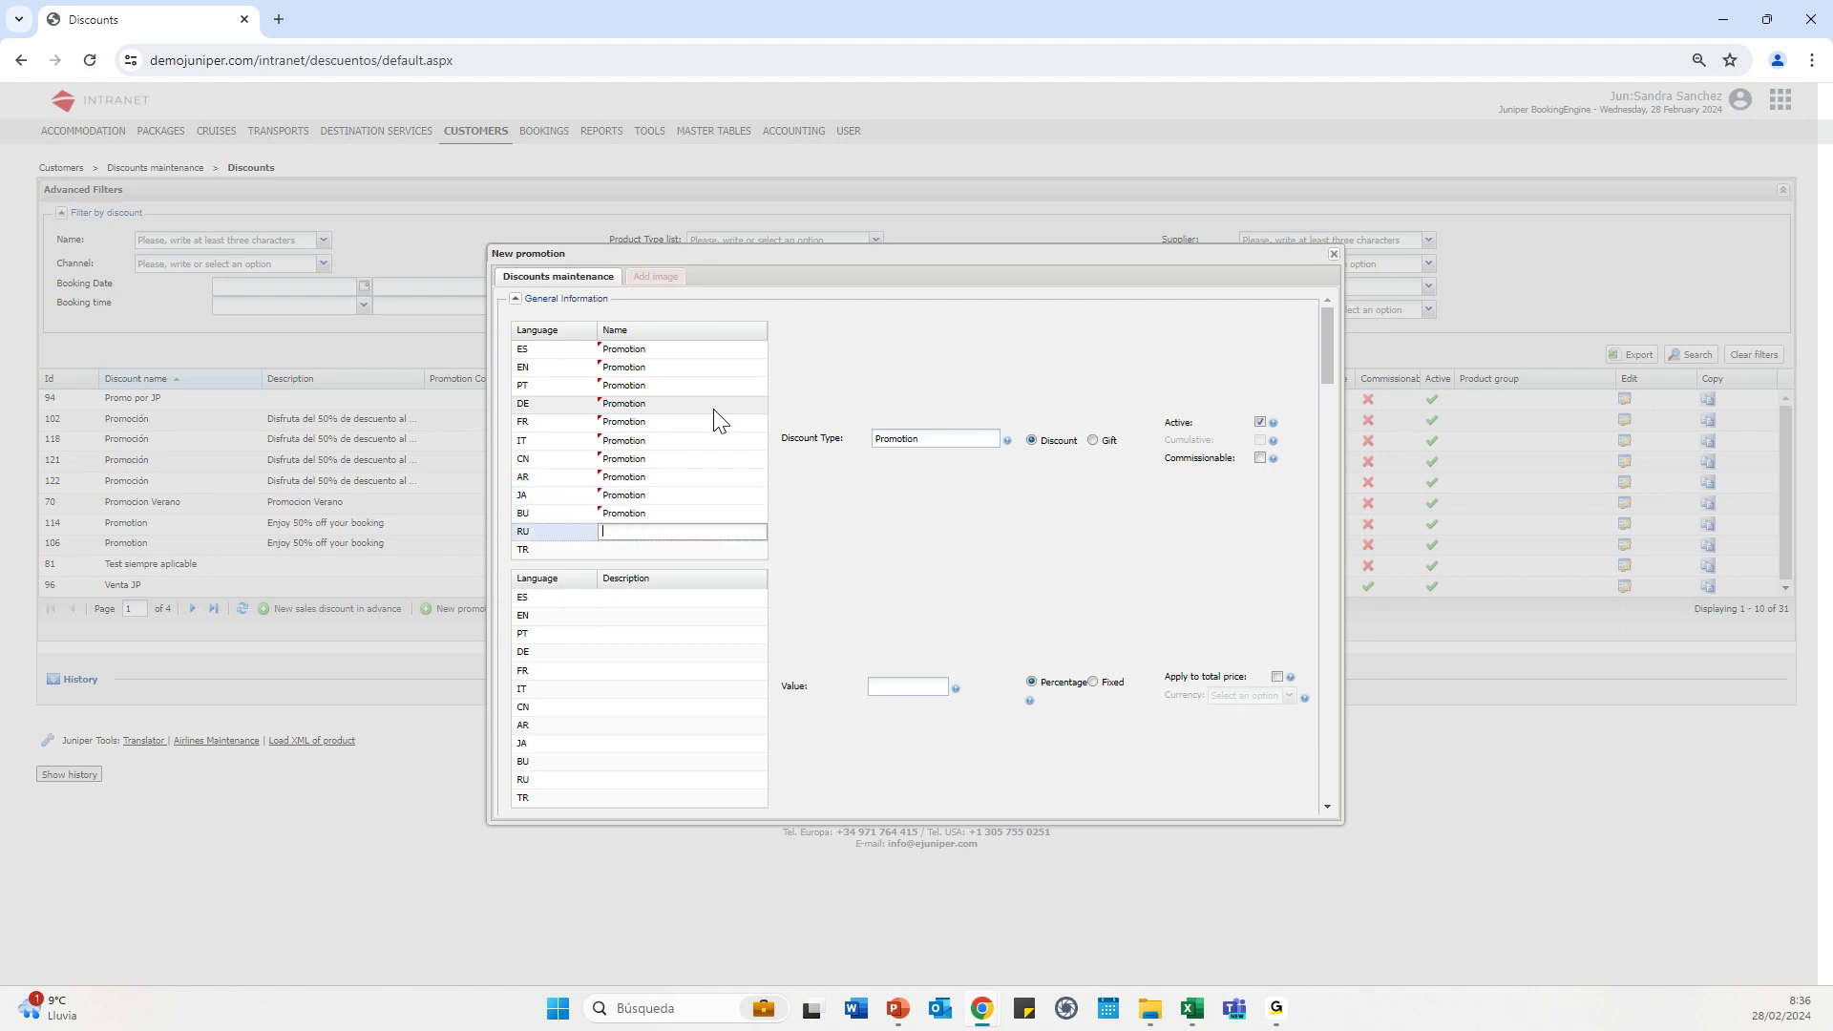
{"action": "type", "text": "Promotion"}
{"action": "key", "text": "Return"}
{"action": "type", "text": "Promotion"}
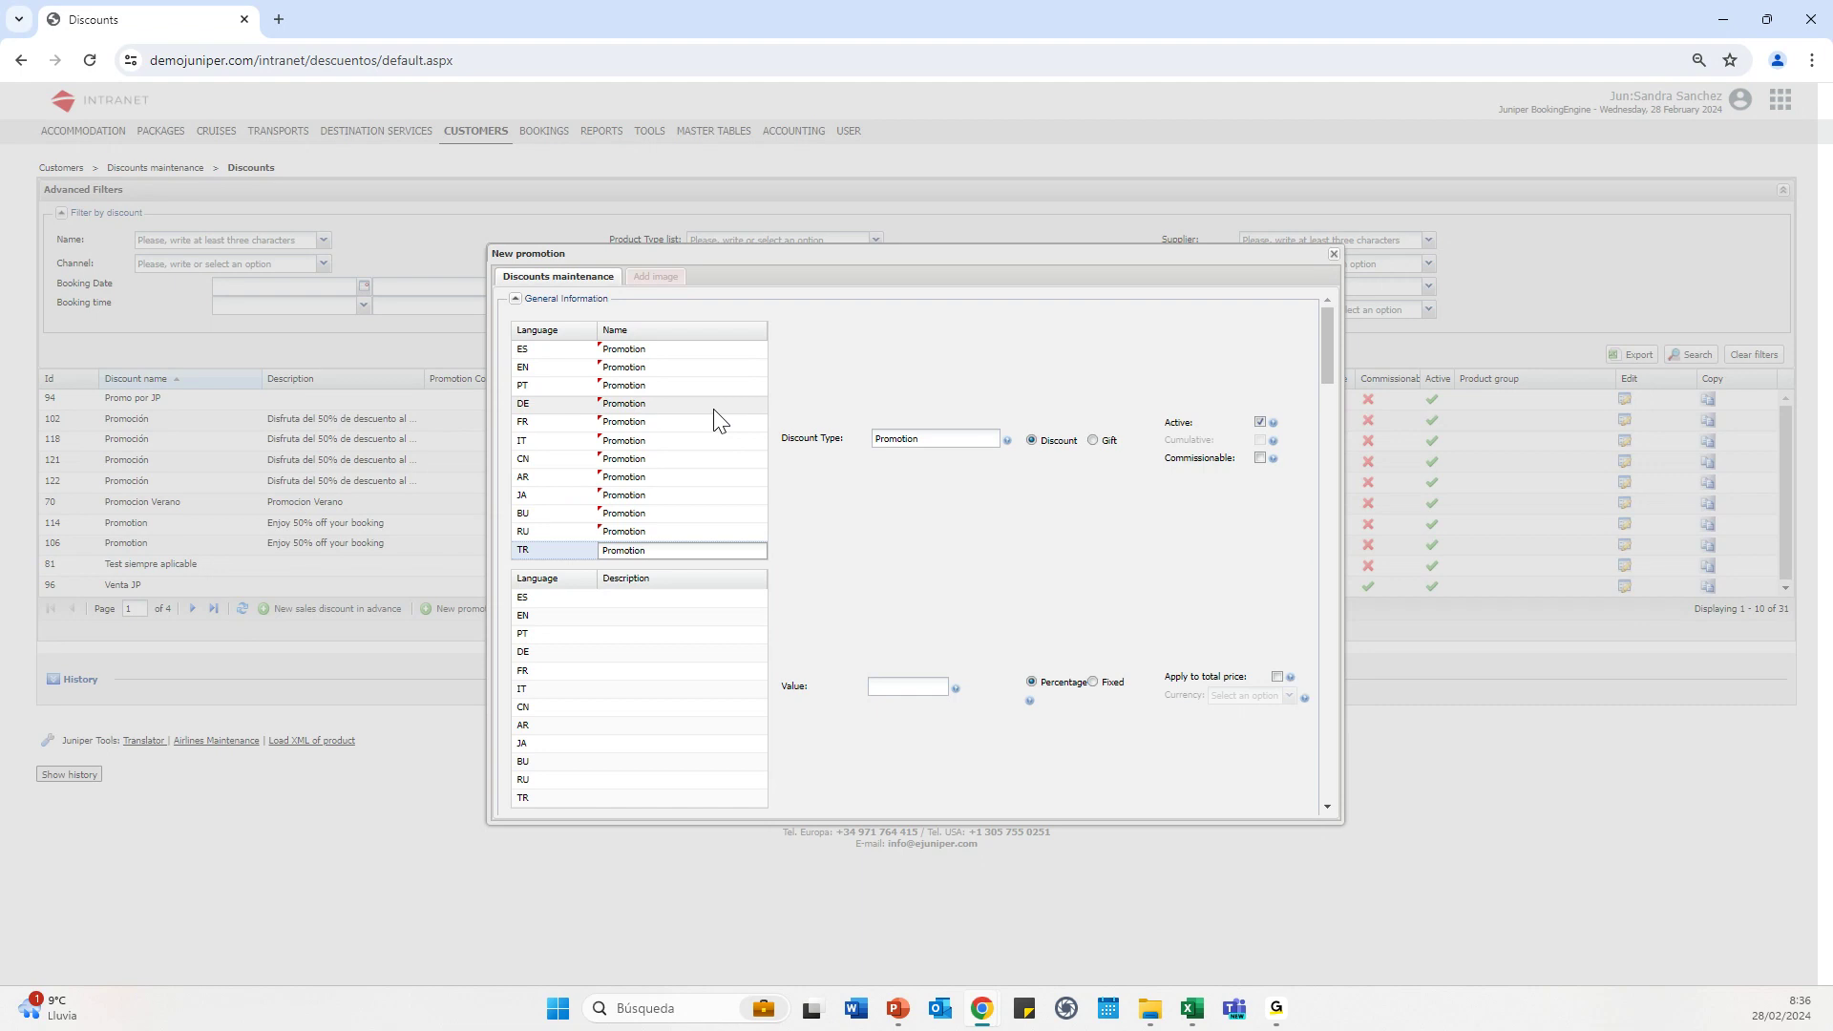
Enter "Enjoy 50% off your booking" as the ES description and copy it to the EN description
{"action": "left_click", "coordinate": [636, 597]}
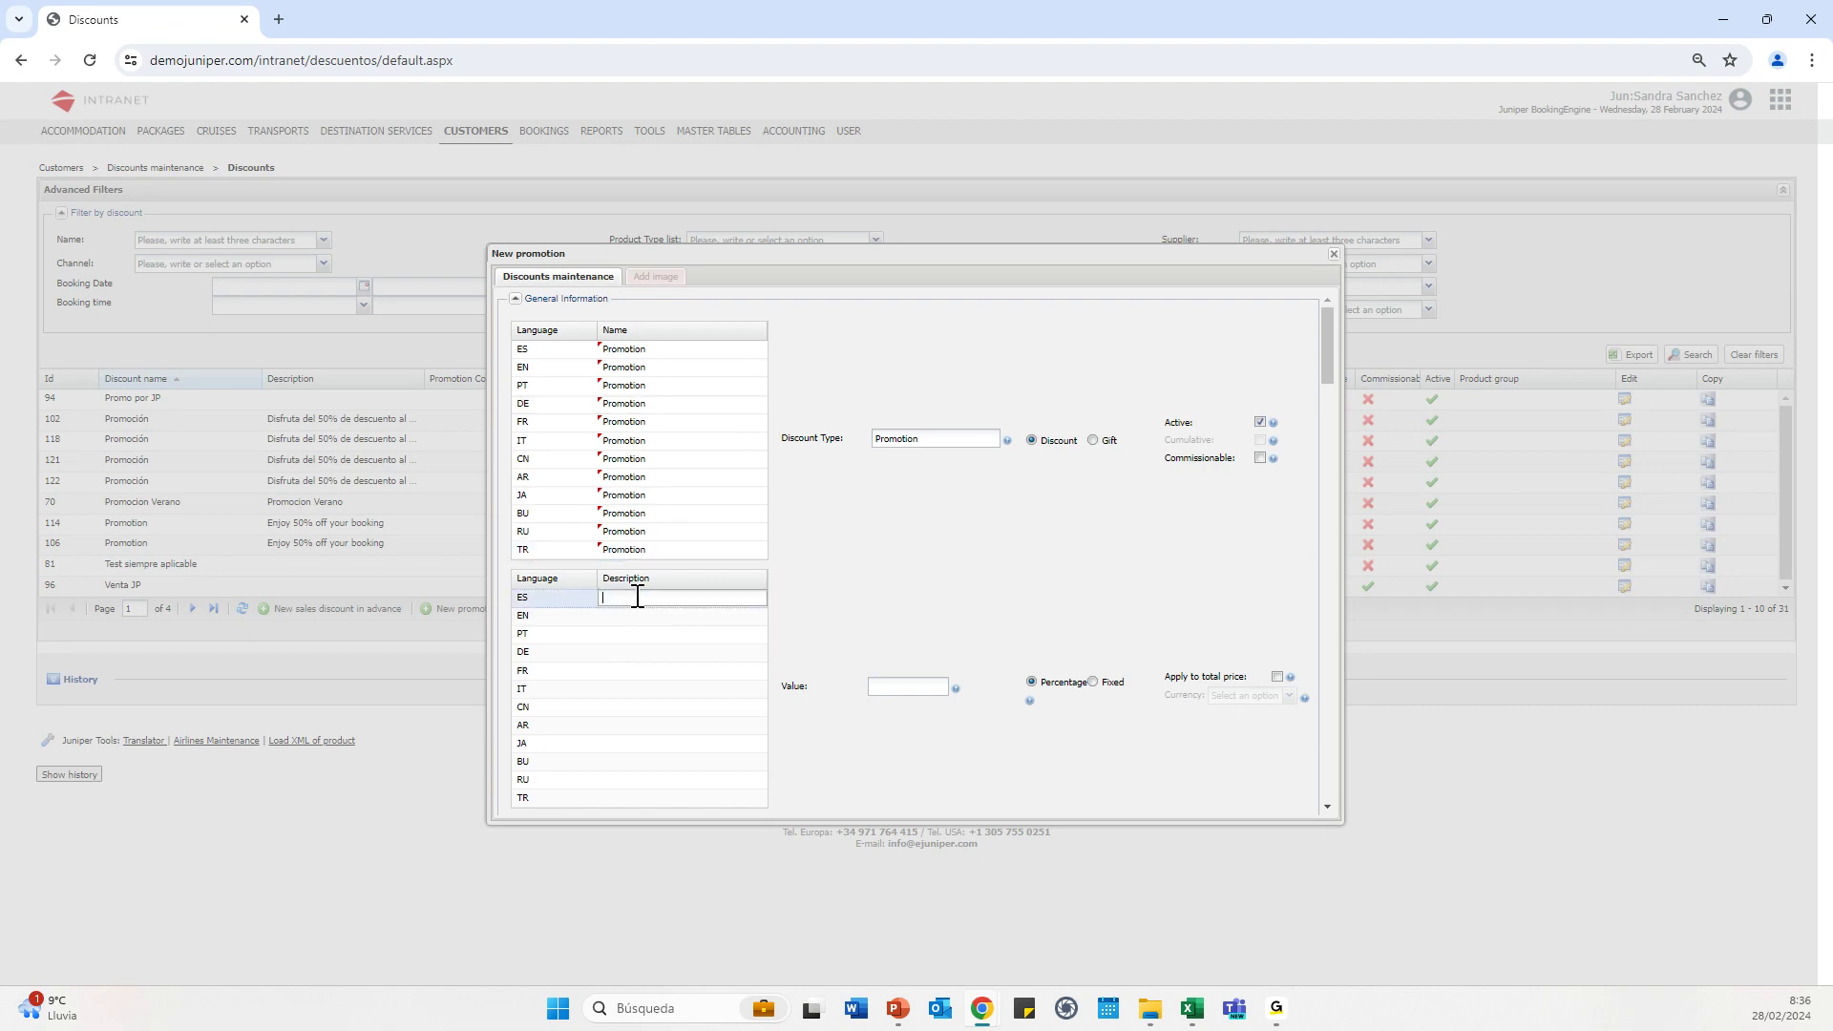
{"action": "type", "text": "Enjoy 50% off your booking"}
{"action": "left_click_drag", "start_coordinate": [750, 601], "coordinate": [608, 602]}
{"action": "key", "text": "ctrl+c"}
{"action": "key", "text": "Tab"}
{"action": "key", "text": "ctrl+v"}
{"action": "key", "text": "Tab"}
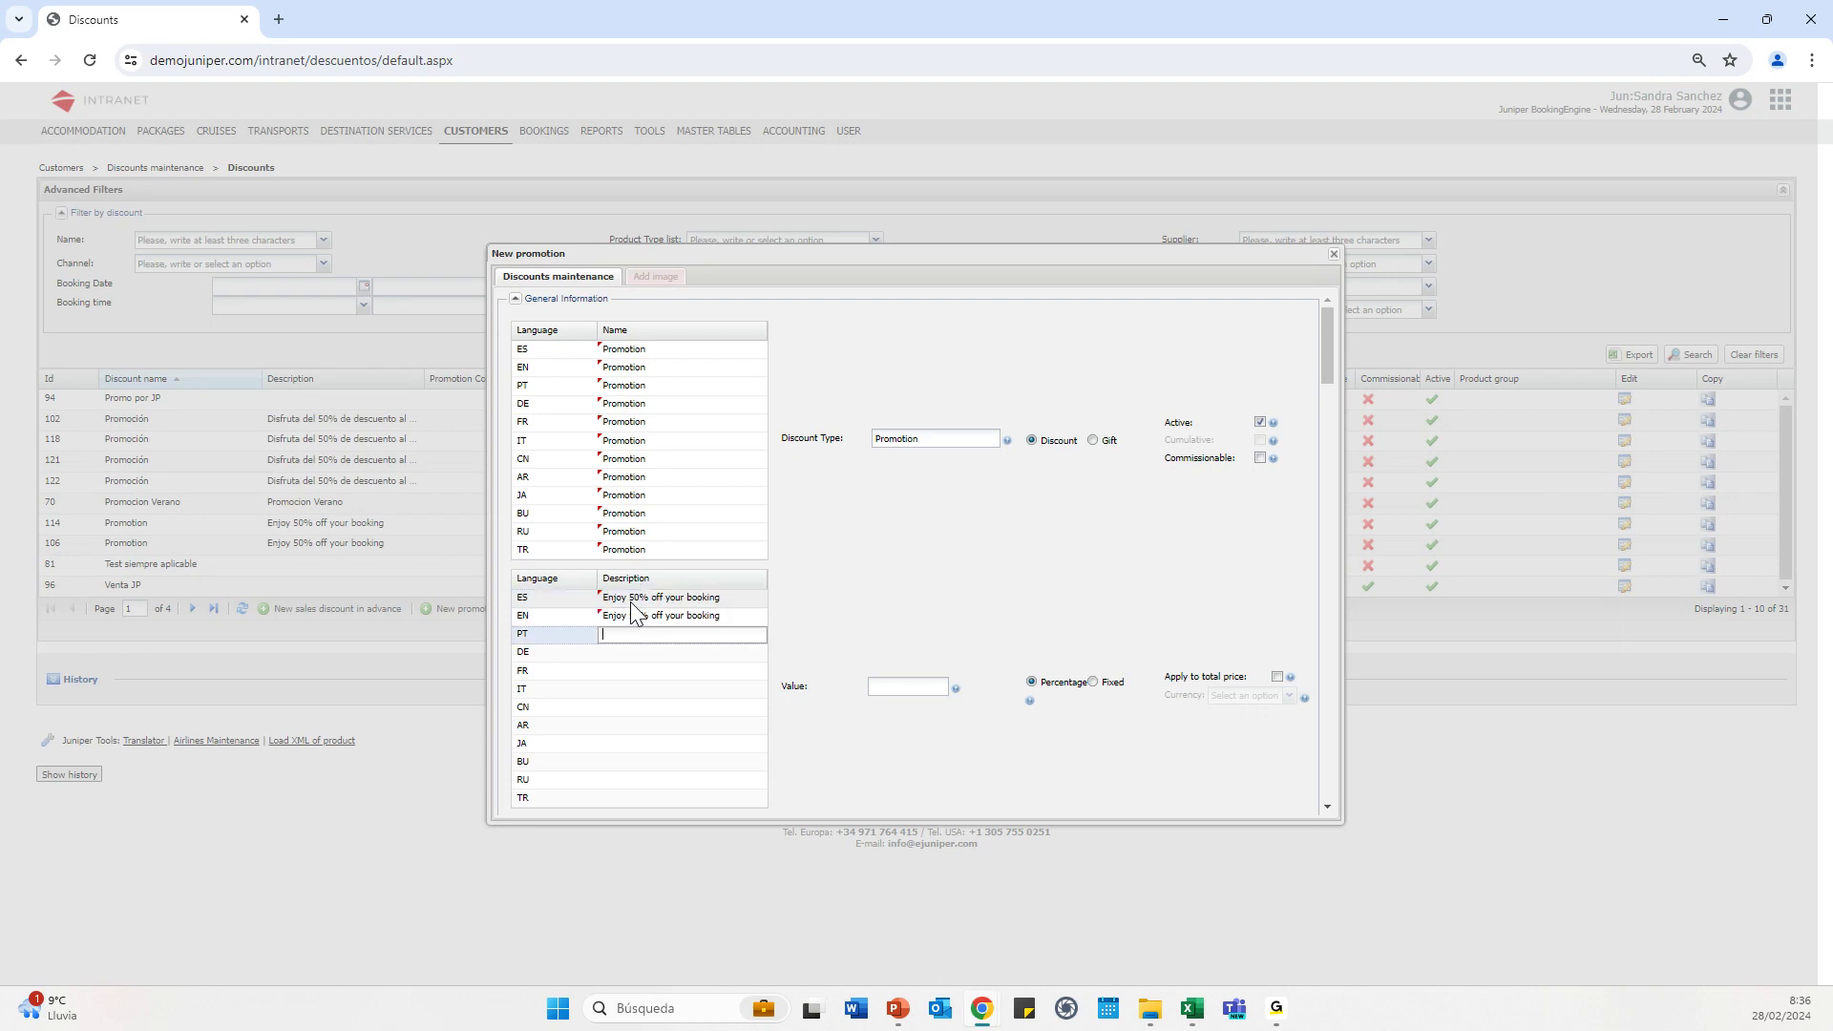
Paste the copied description "Enjoy 50% off your booking" for the PT, DE, FR and IT languages
{"action": "key", "text": "ctrl+v"}
{"action": "key", "text": "Tab"}
{"action": "key", "text": "ctrl+v"}
{"action": "key", "text": "Tab"}
{"action": "key", "text": "ctrl+v"}
{"action": "key", "text": "Tab"}
{"action": "key", "text": "ctrl+v"}
{"action": "key", "text": "Tab"}
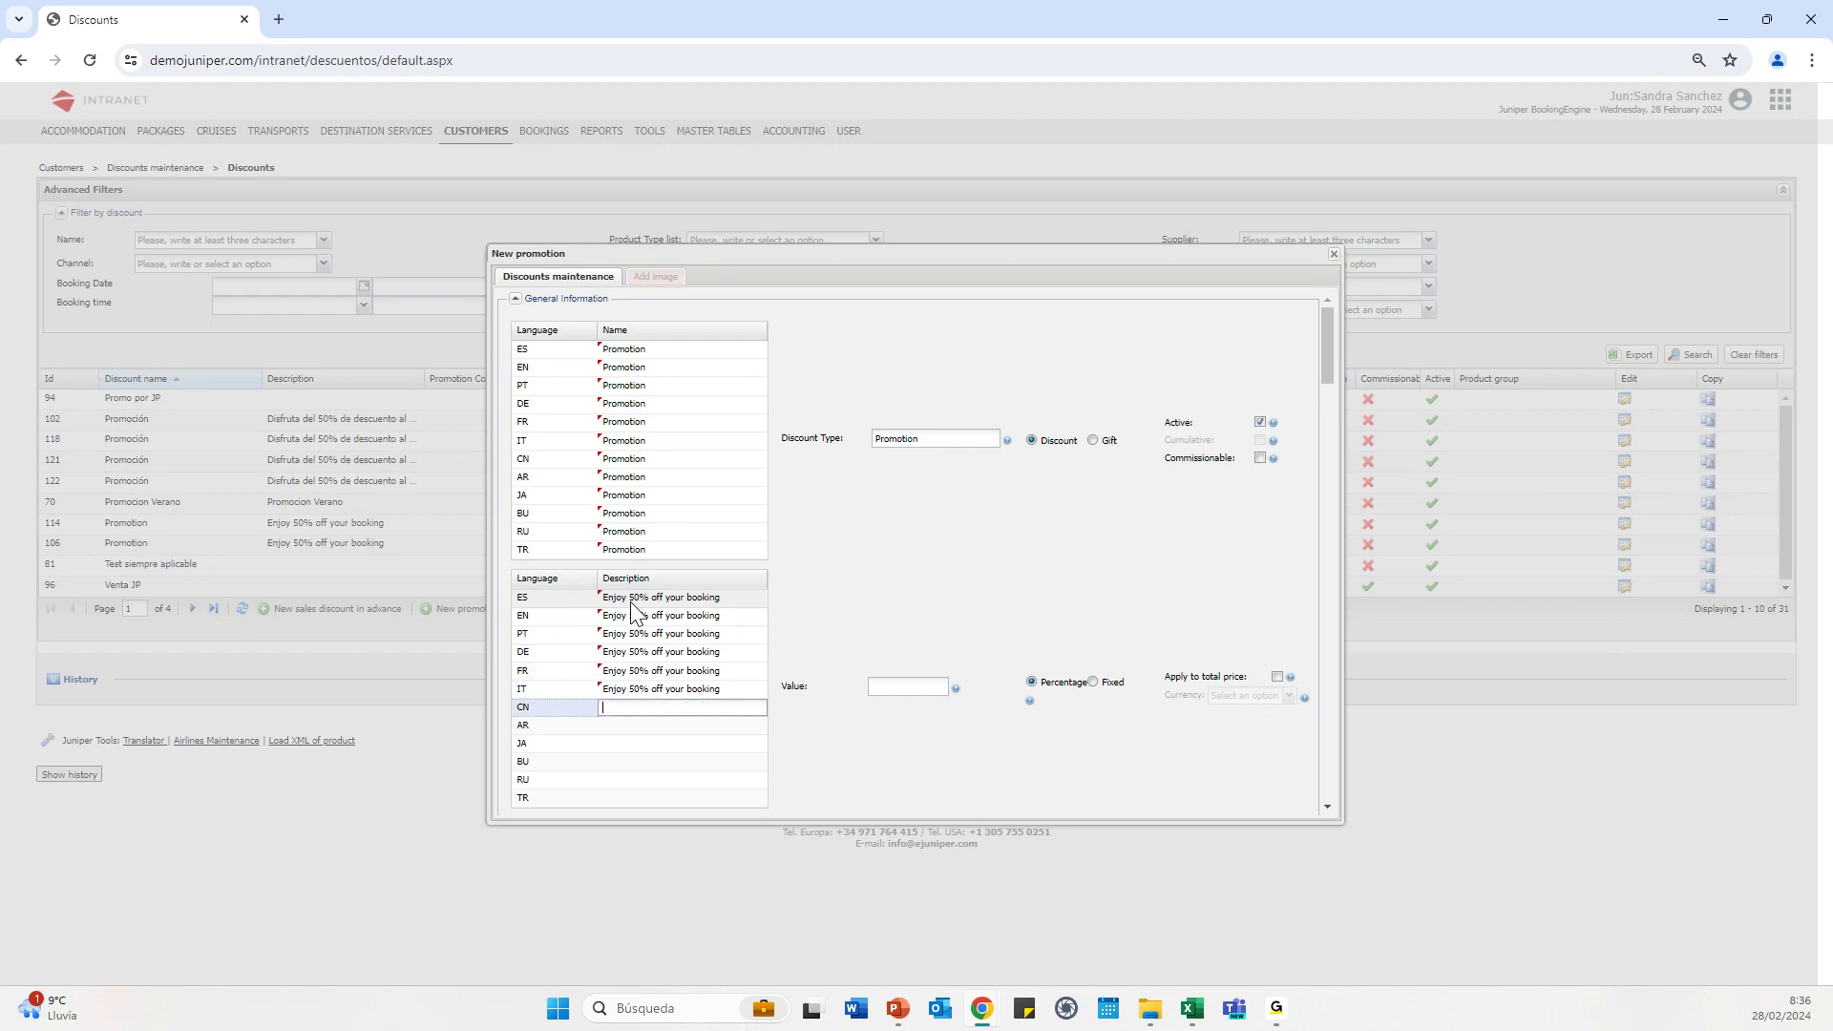
Paste the description "Enjoy 50% off your booking" for the CN, AR, JA, BU, RU and TR languages
{"action": "key", "text": "ctrl+v"}
{"action": "key", "text": "Tab"}
{"action": "key", "text": "ctrl+v"}
{"action": "key", "text": "Tab"}
{"action": "key", "text": "ctrl+v"}
{"action": "key", "text": "Tab"}
{"action": "key", "text": "ctrl+v"}
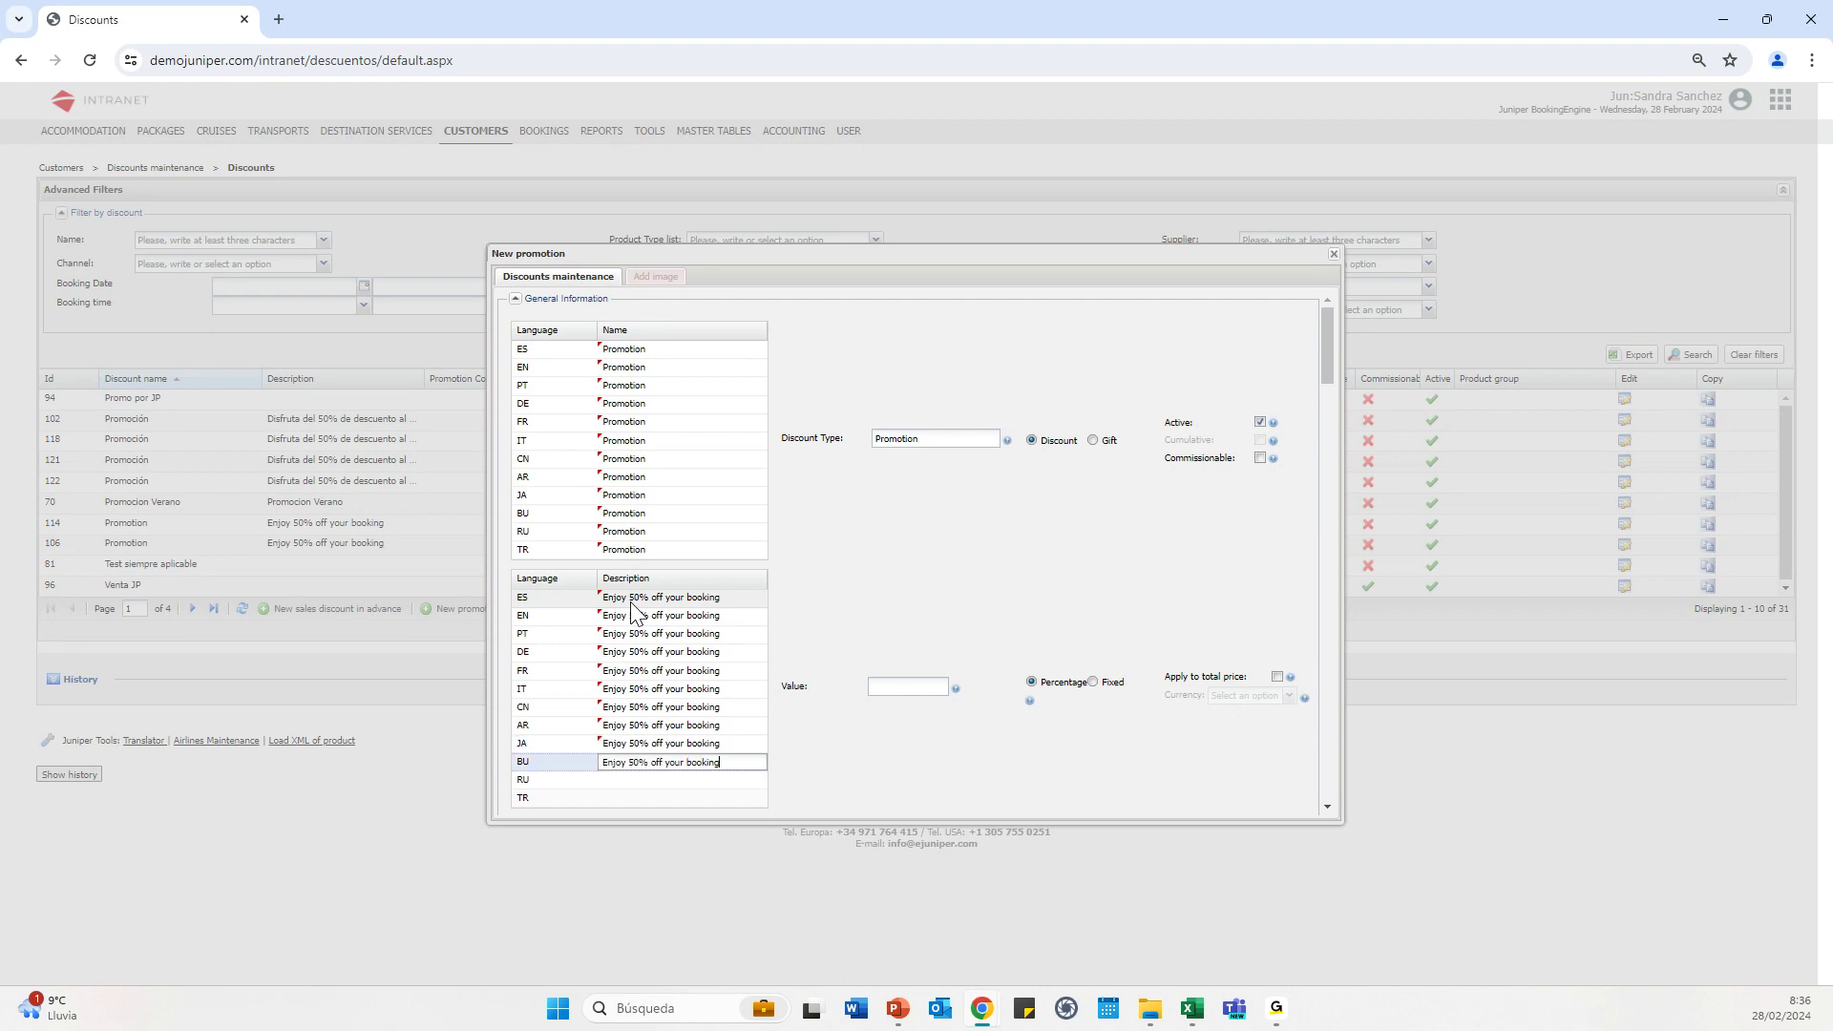
{"action": "key", "text": "Tab"}
{"action": "key", "text": "ctrl+v"}
{"action": "key", "text": "Tab"}
{"action": "key", "text": "ctrl+v"}
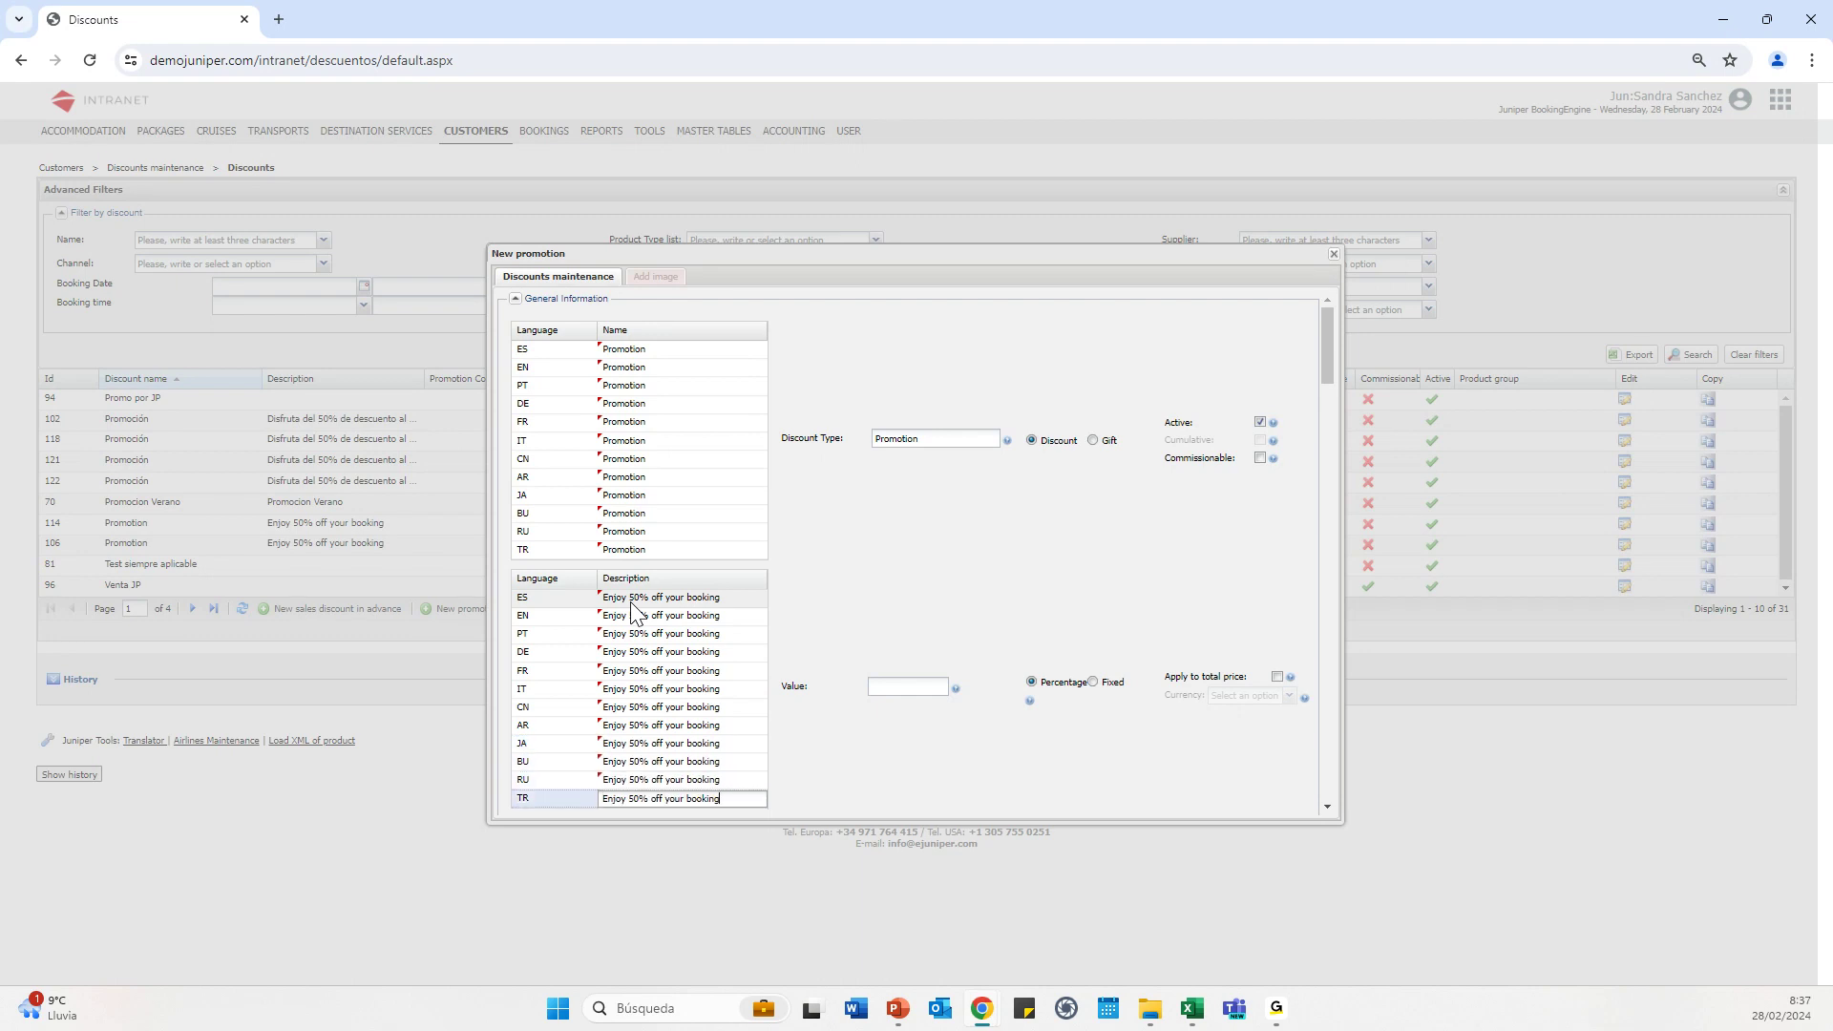
{"action": "left_click", "coordinate": [972, 554]}
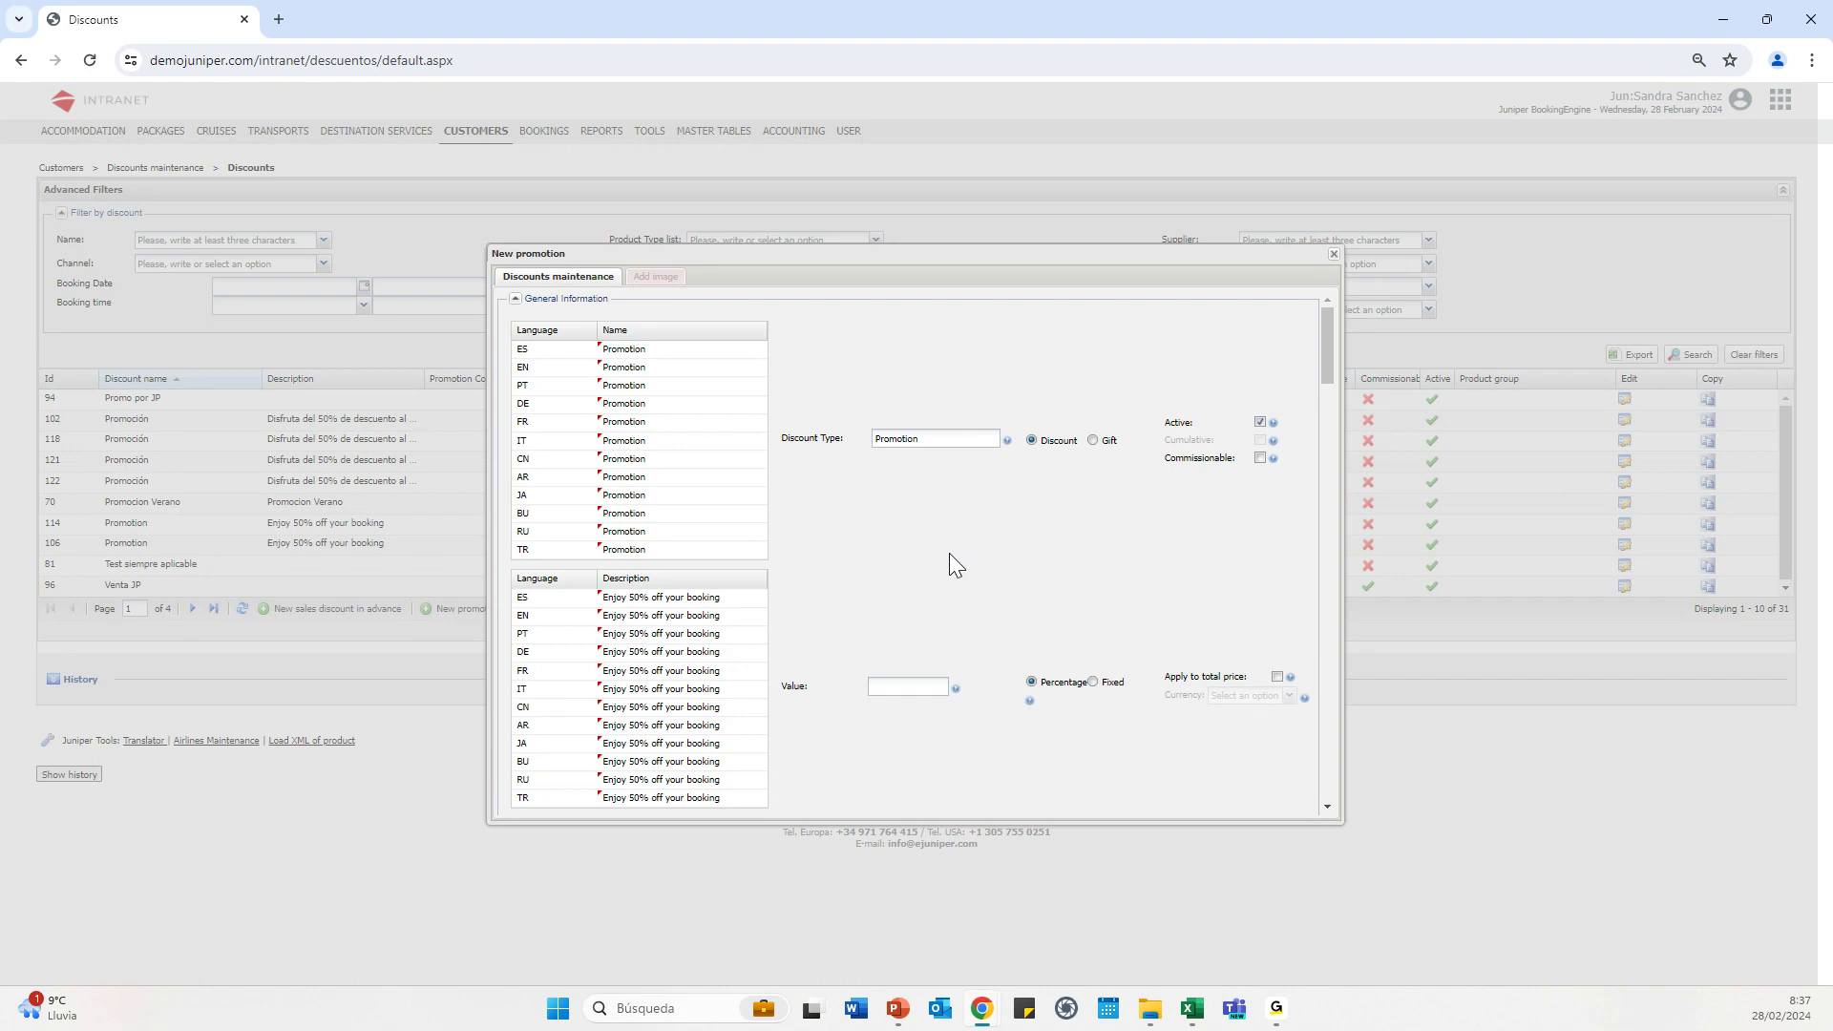
Set the promotion's value to 50 as a percentage and its maximum allowed to 1000
{"action": "scroll", "coordinate": [896, 531], "scroll_direction": "down", "scroll_amount": 2}
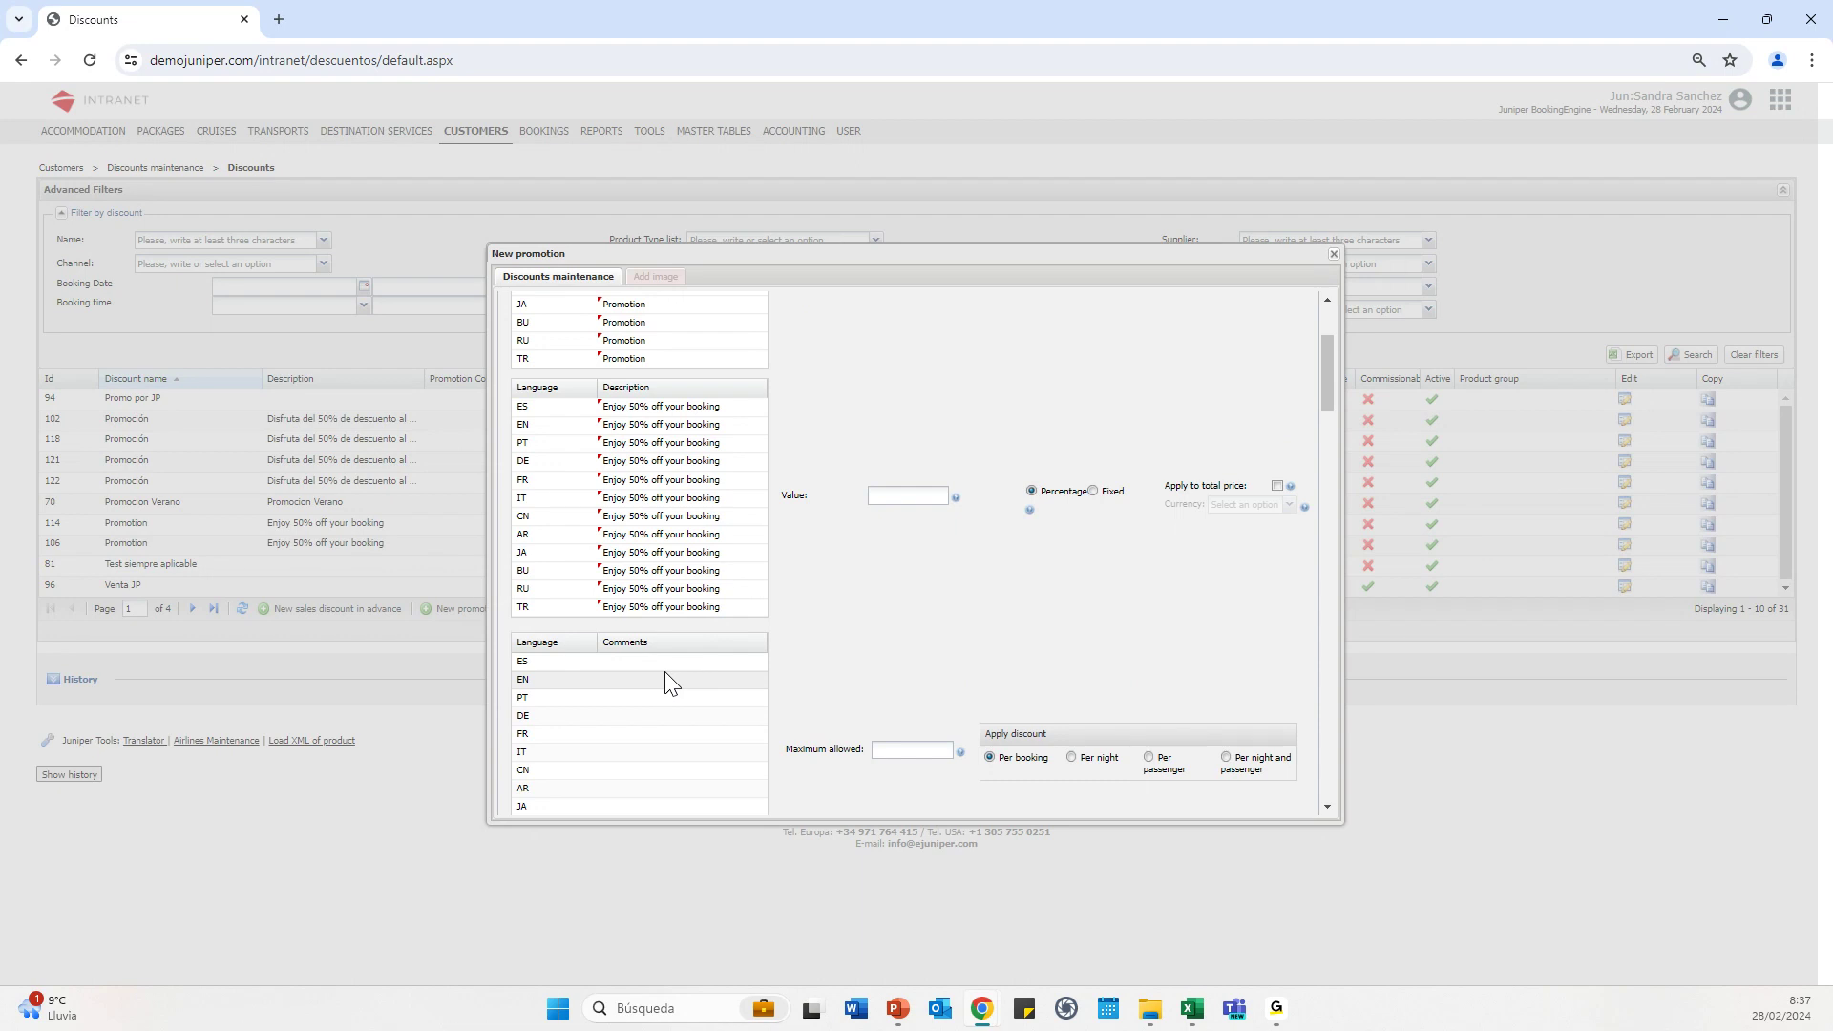
{"action": "scroll", "coordinate": [834, 678], "scroll_direction": "up", "scroll_amount": 2}
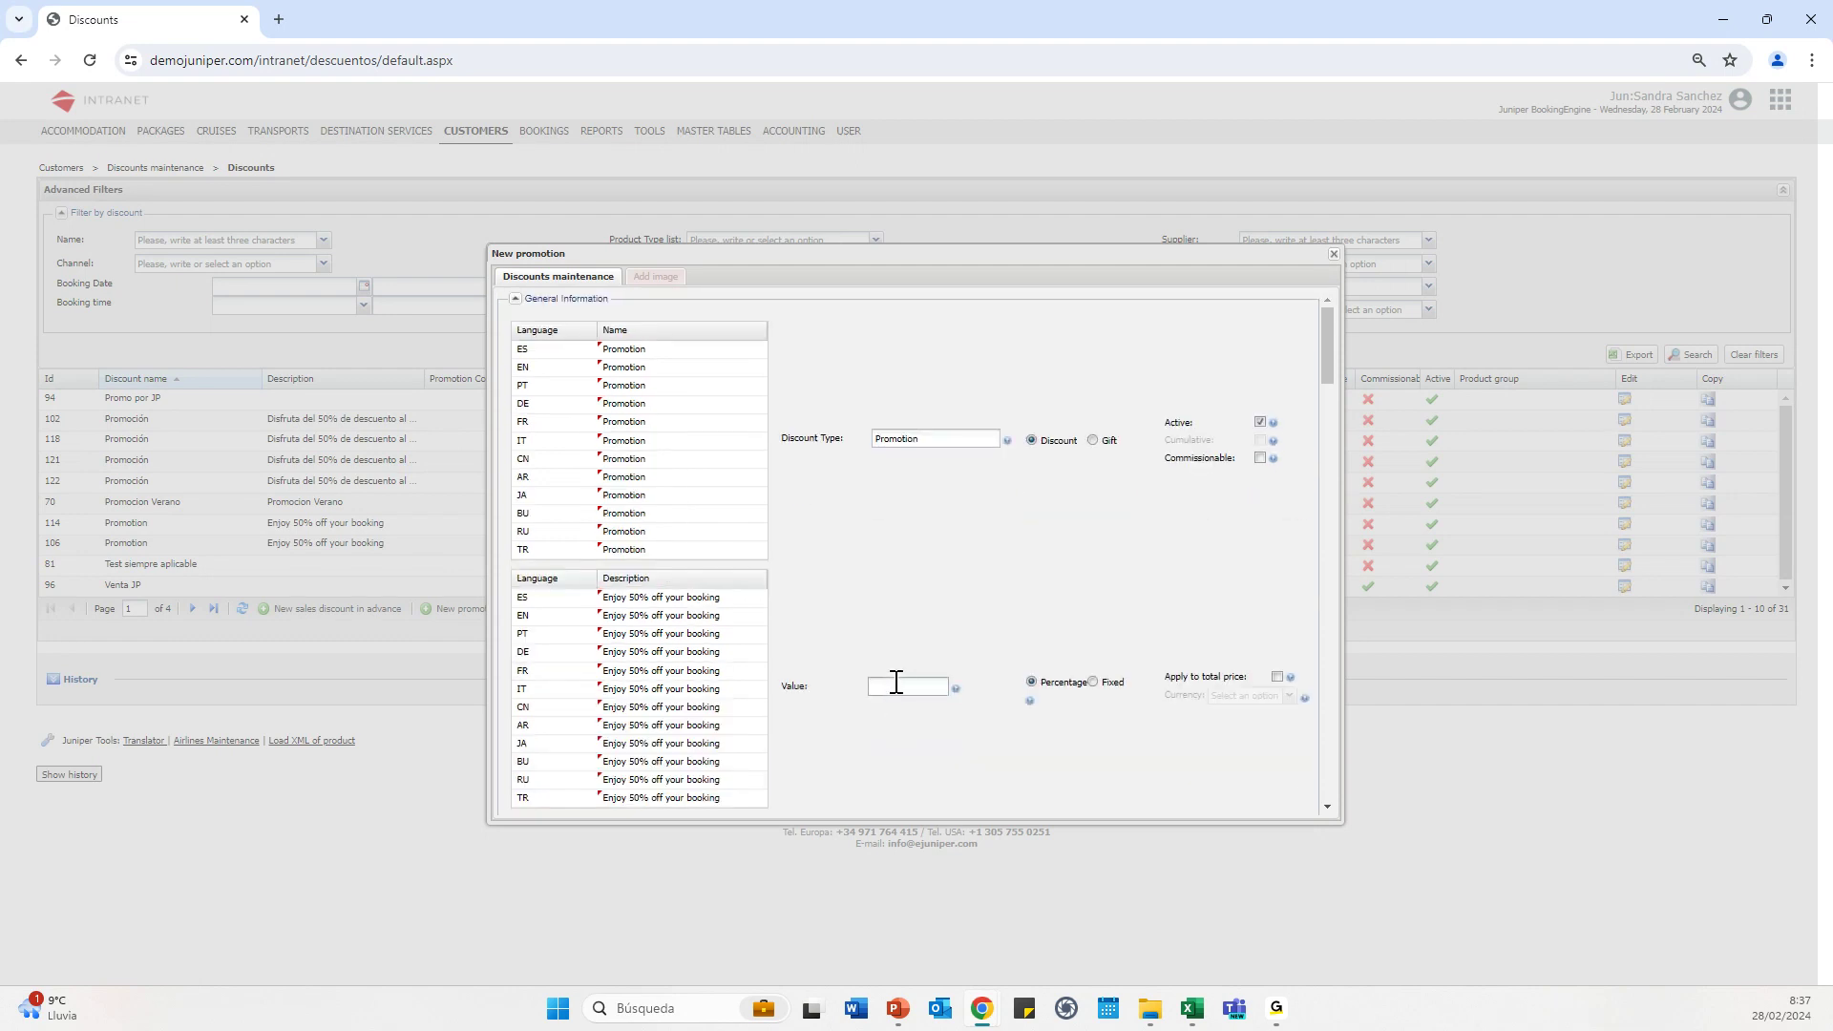
{"action": "left_click", "coordinate": [896, 682]}
{"action": "type", "text": "50"}
{"action": "scroll", "coordinate": [1100, 718], "scroll_direction": "down", "scroll_amount": 1}
{"action": "scroll", "coordinate": [1095, 710], "scroll_direction": "down", "scroll_amount": 2}
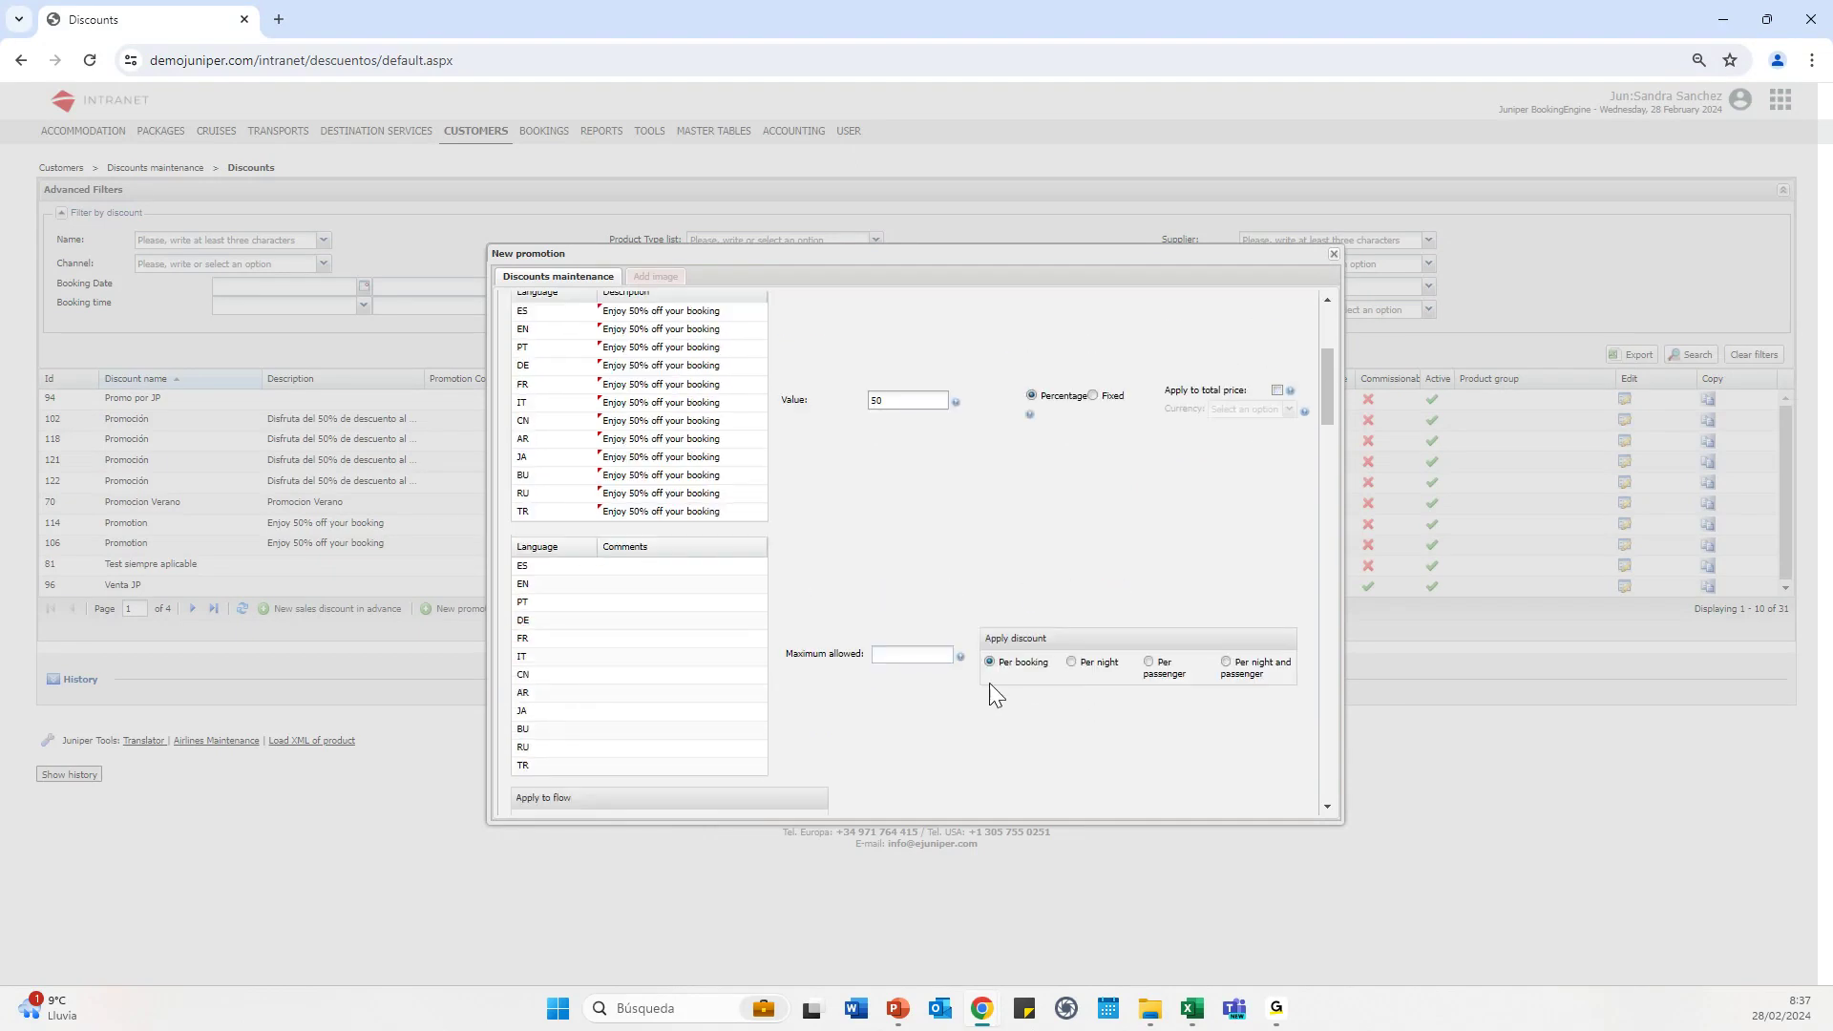
{"action": "left_click", "coordinate": [942, 655]}
{"action": "type", "text": "1000"}
Create 2 promotional codes for the new promotion and dismiss the save confirmation
{"action": "scroll", "coordinate": [893, 720], "scroll_direction": "down", "scroll_amount": 1}
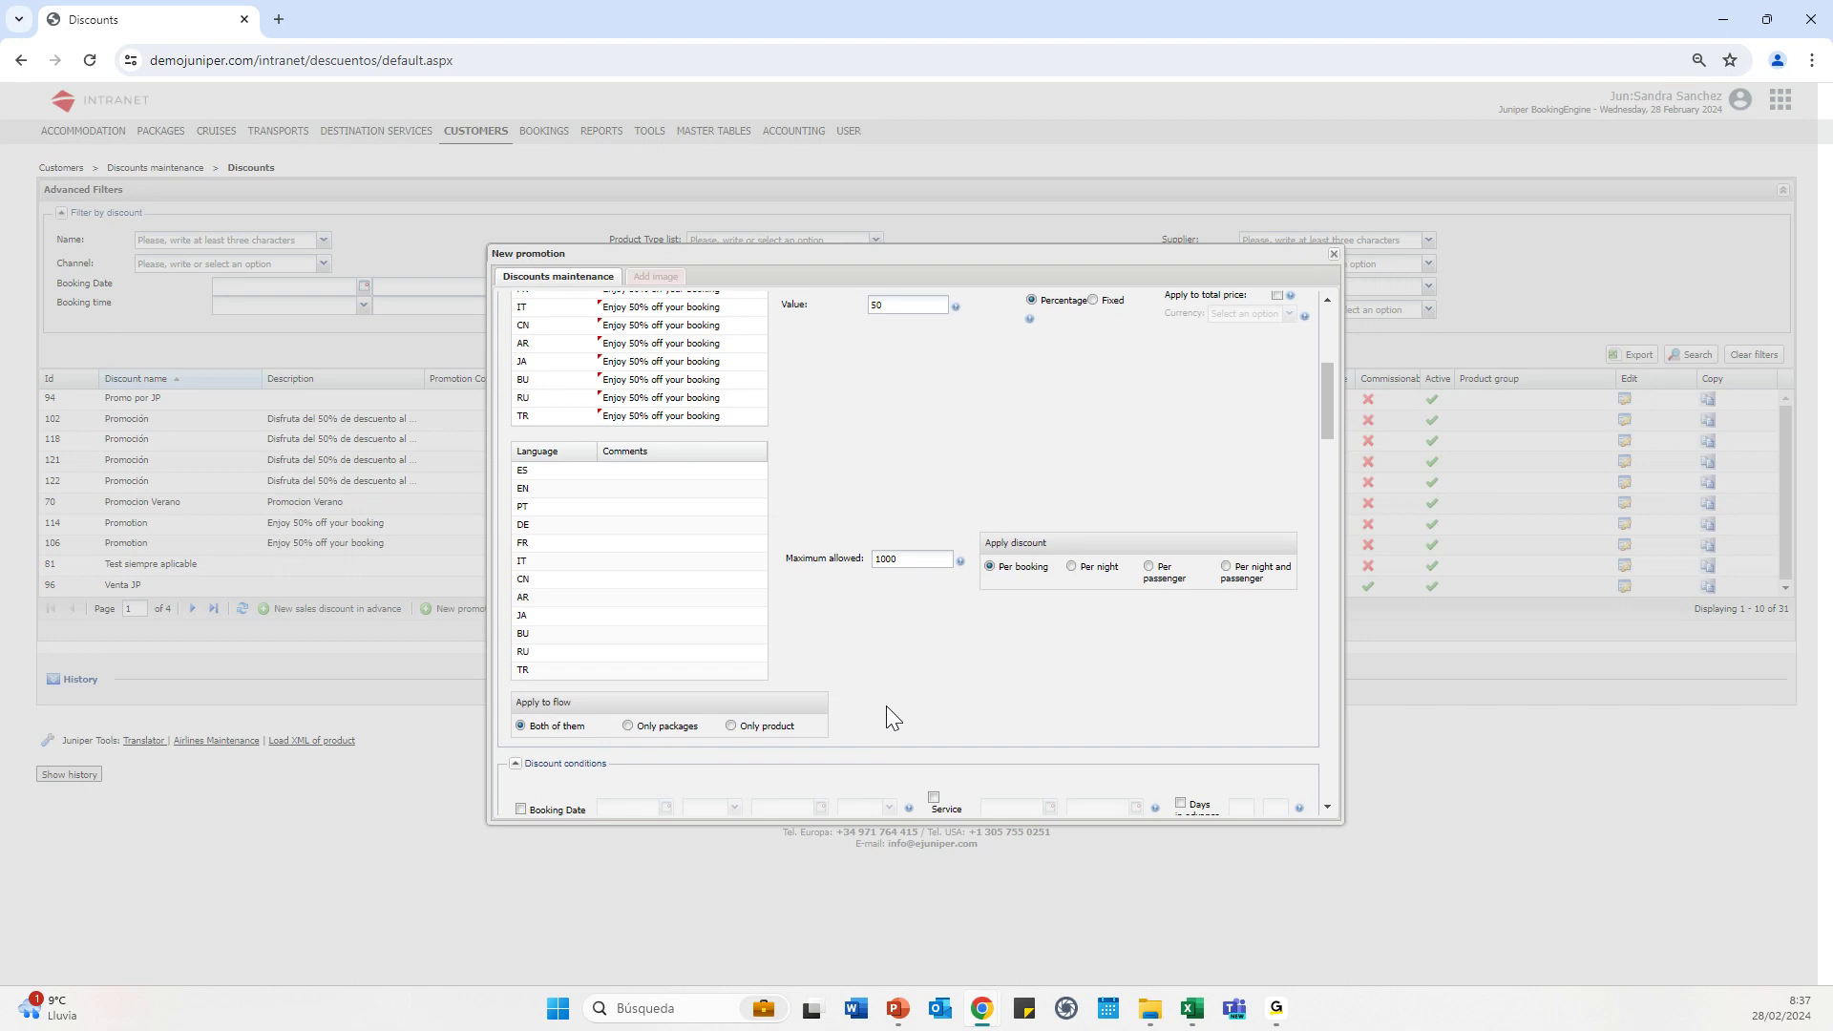
{"action": "scroll", "coordinate": [886, 707], "scroll_direction": "down", "scroll_amount": 1}
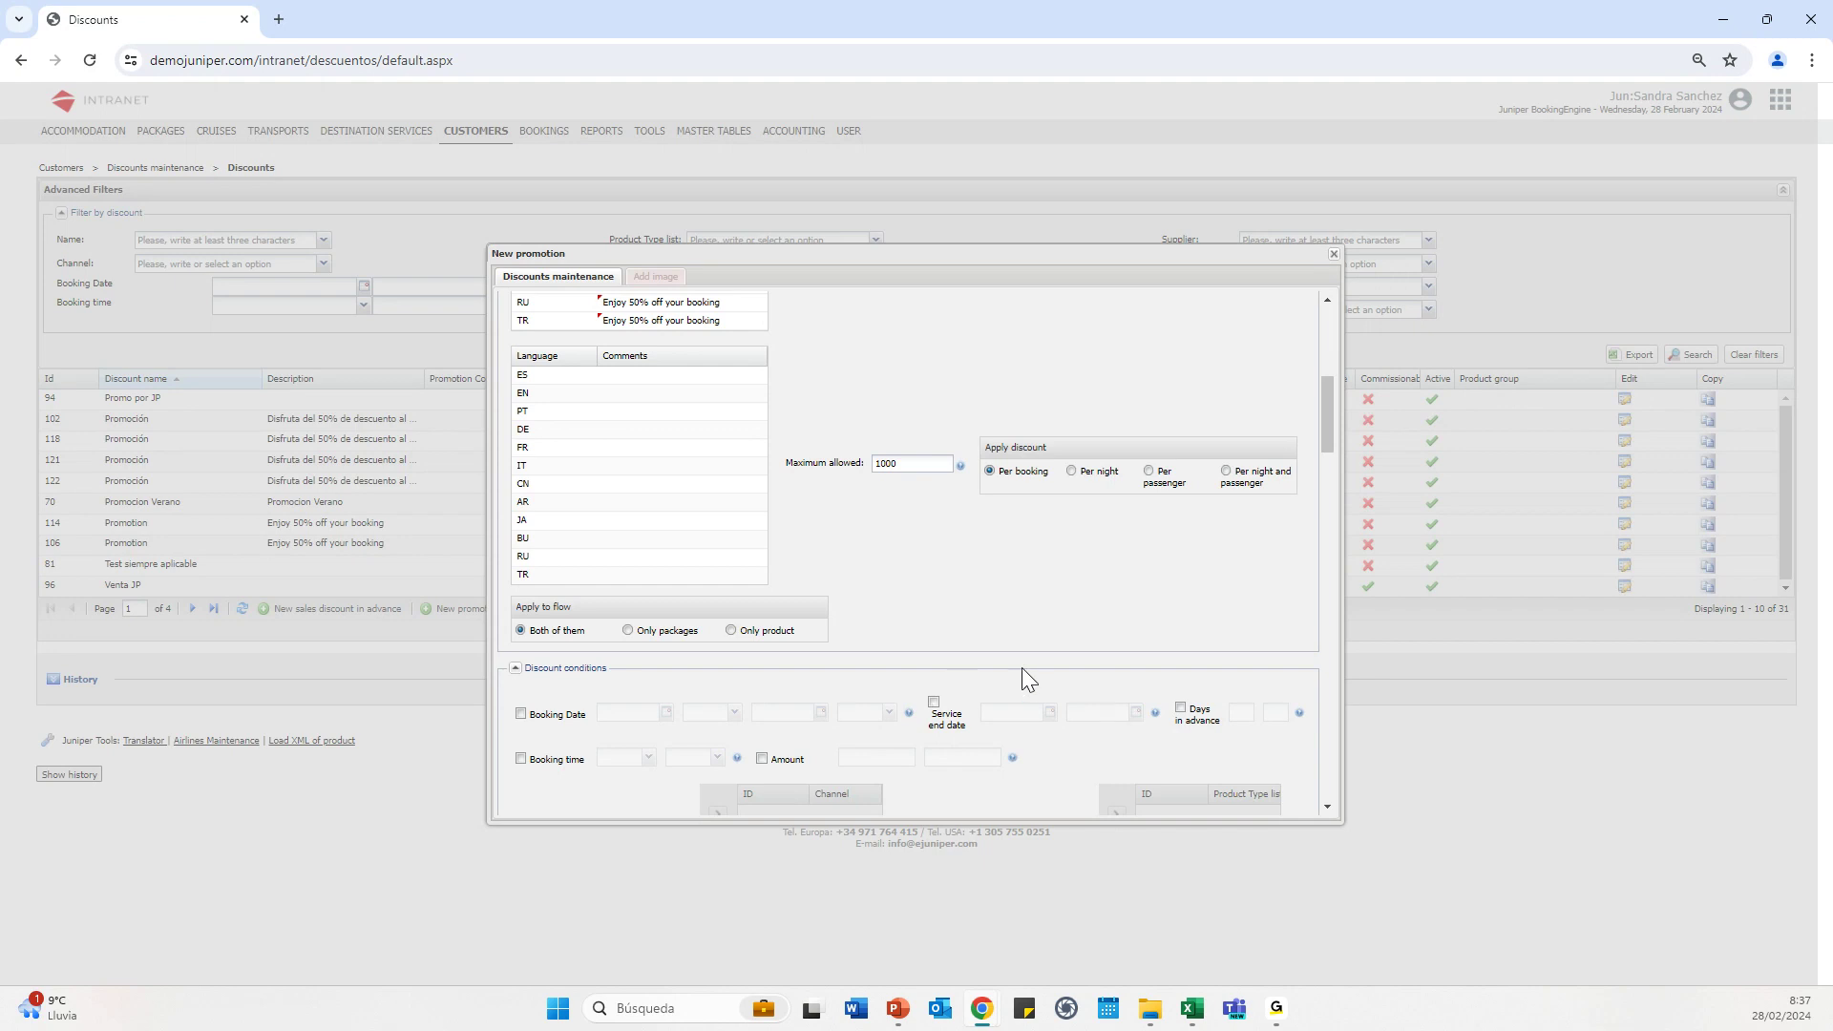
{"action": "scroll", "coordinate": [1021, 667], "scroll_direction": "down", "scroll_amount": 1}
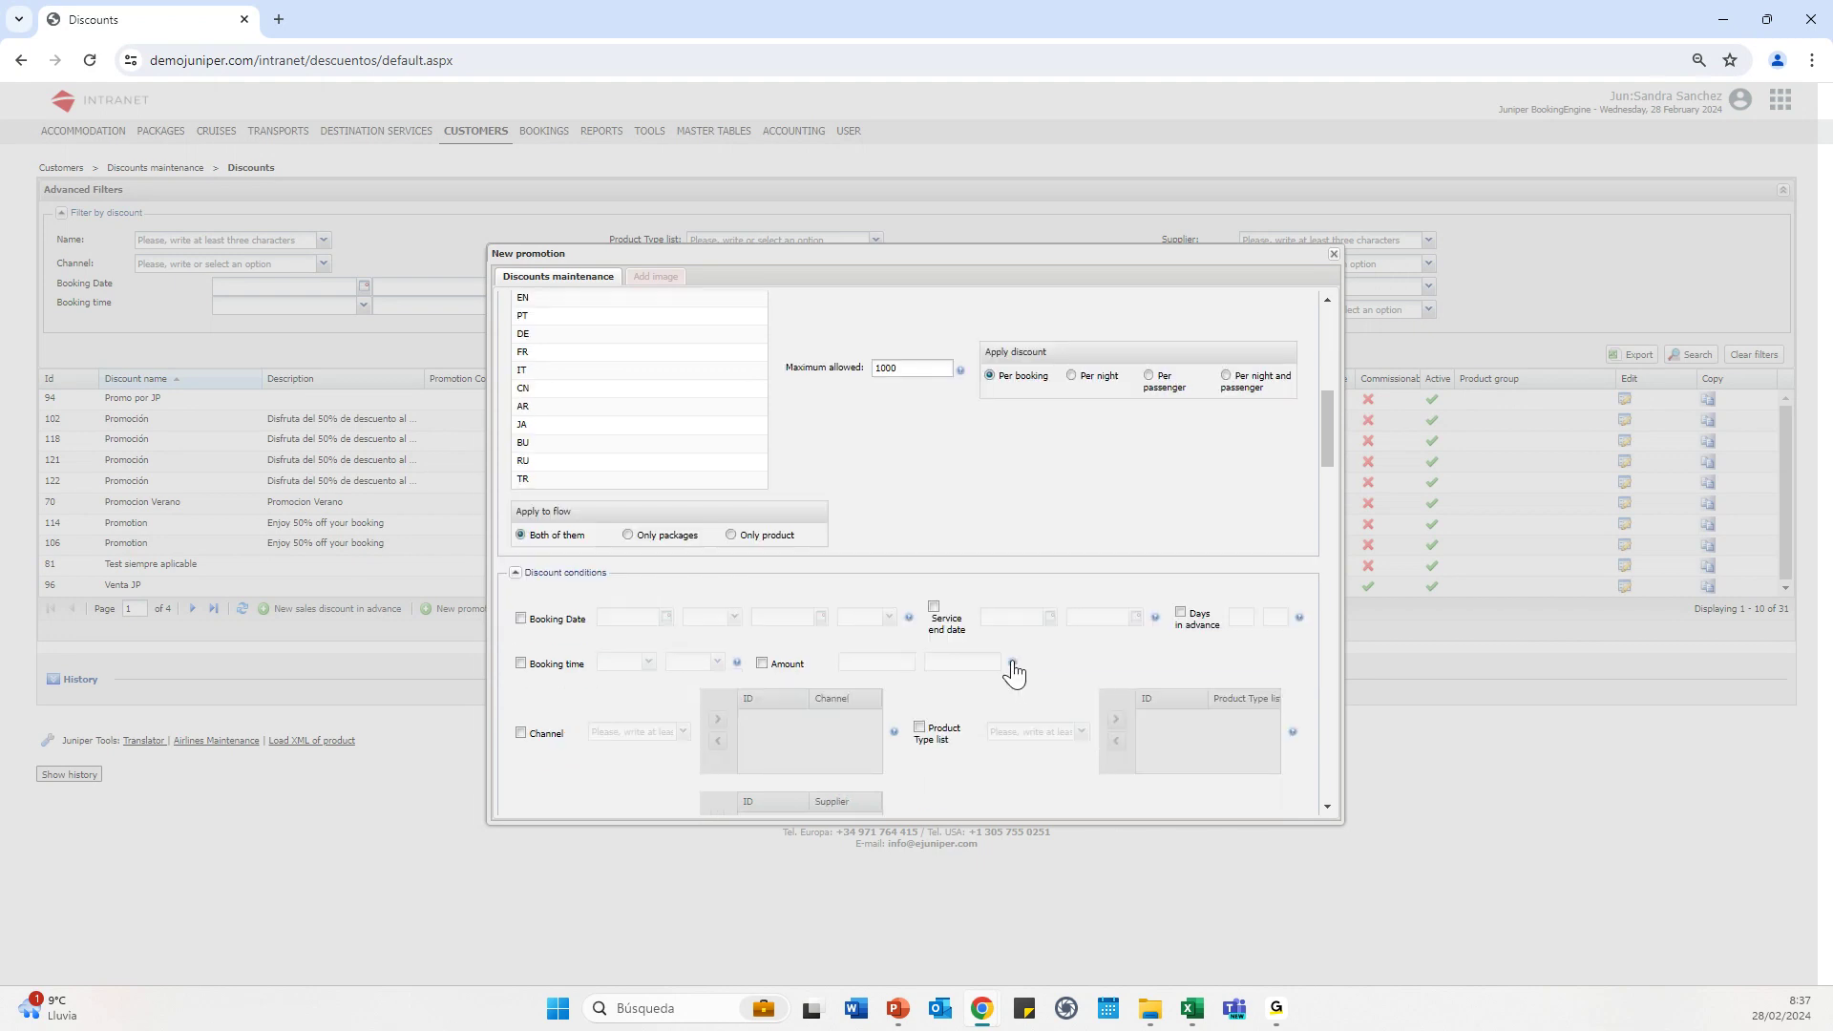
{"action": "mouse_move", "coordinate": [1013, 669]}
{"action": "scroll", "coordinate": [1012, 668], "scroll_direction": "down", "scroll_amount": 4}
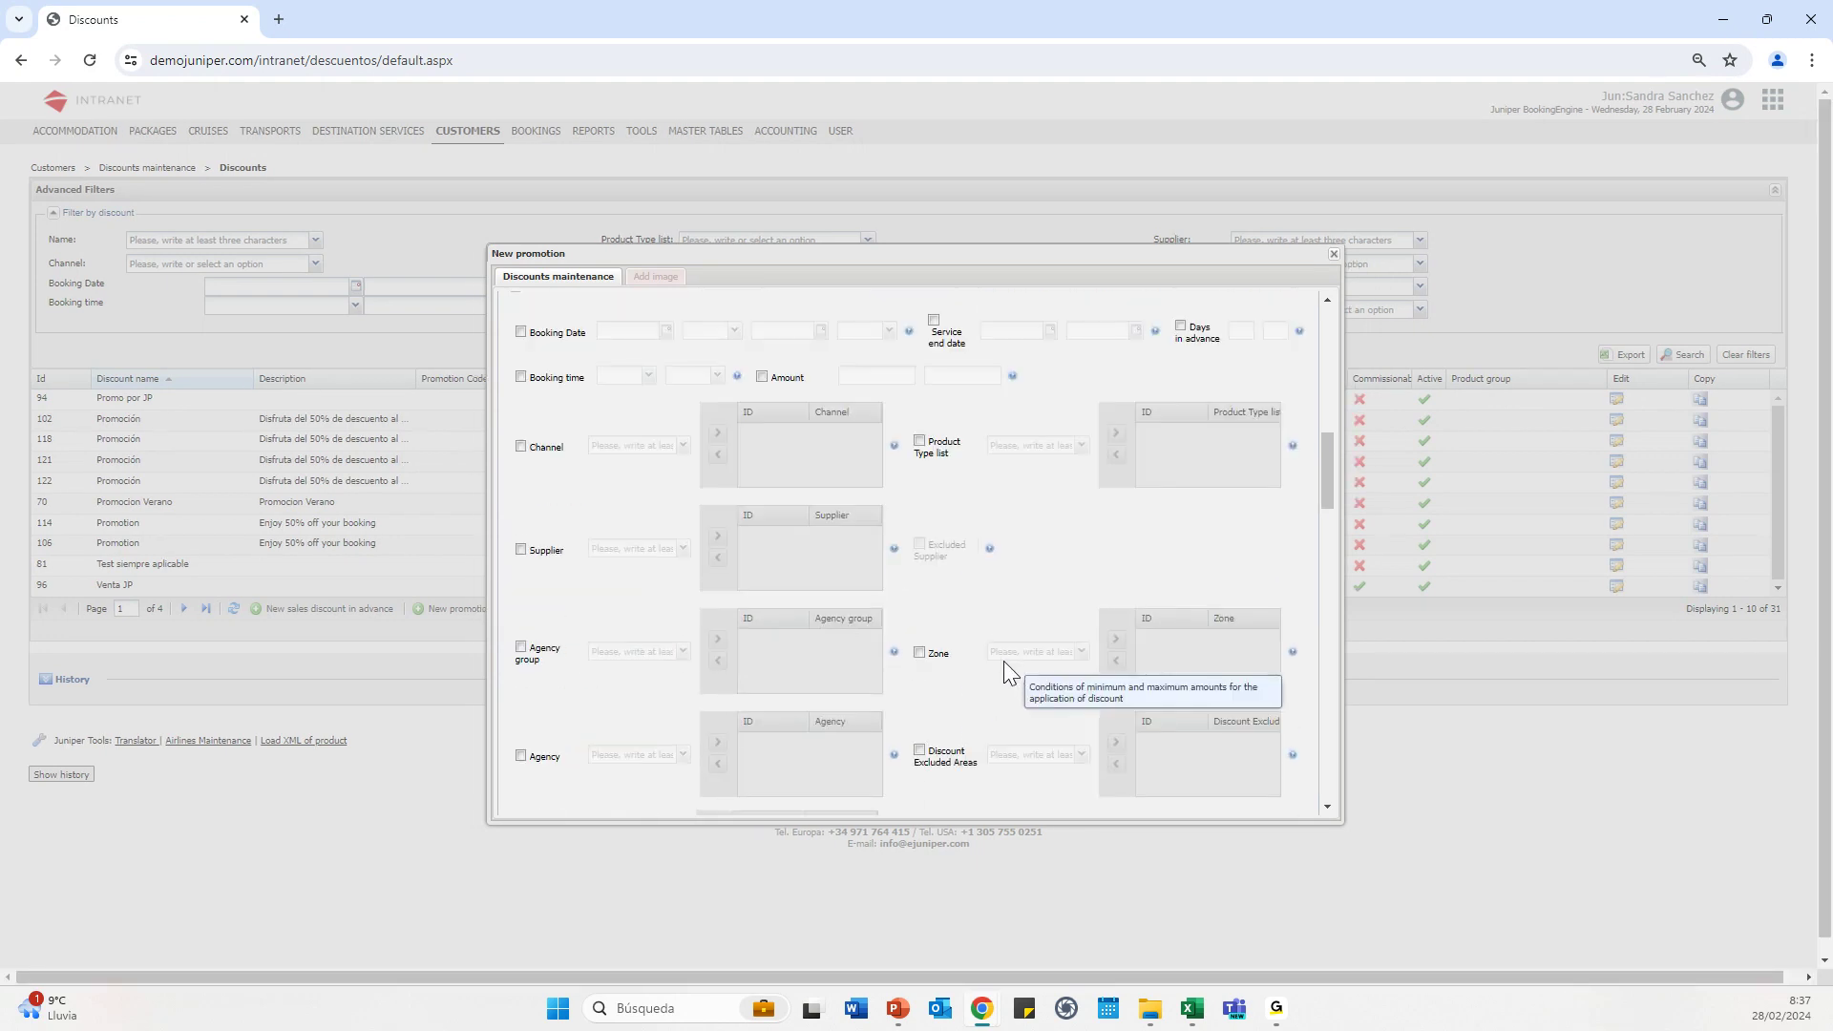
{"action": "scroll", "coordinate": [1004, 666], "scroll_direction": "down", "scroll_amount": 6}
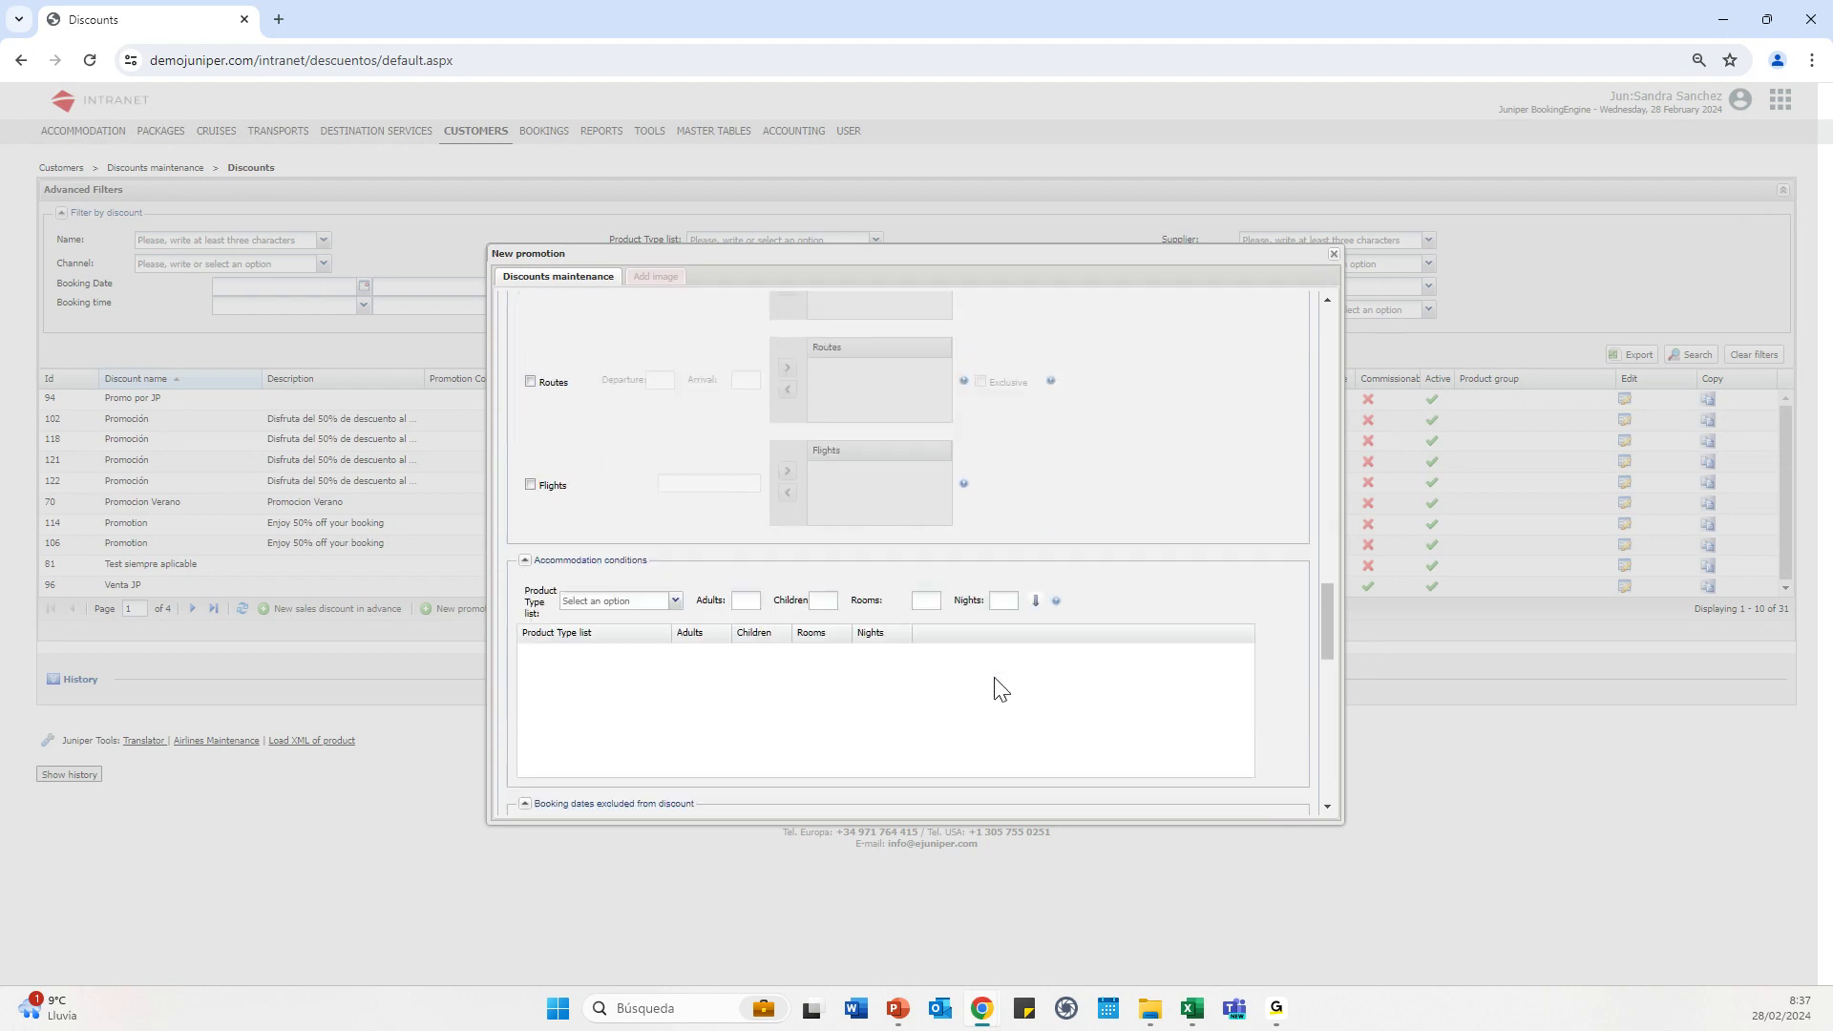
{"action": "scroll", "coordinate": [998, 690], "scroll_direction": "down", "scroll_amount": 5}
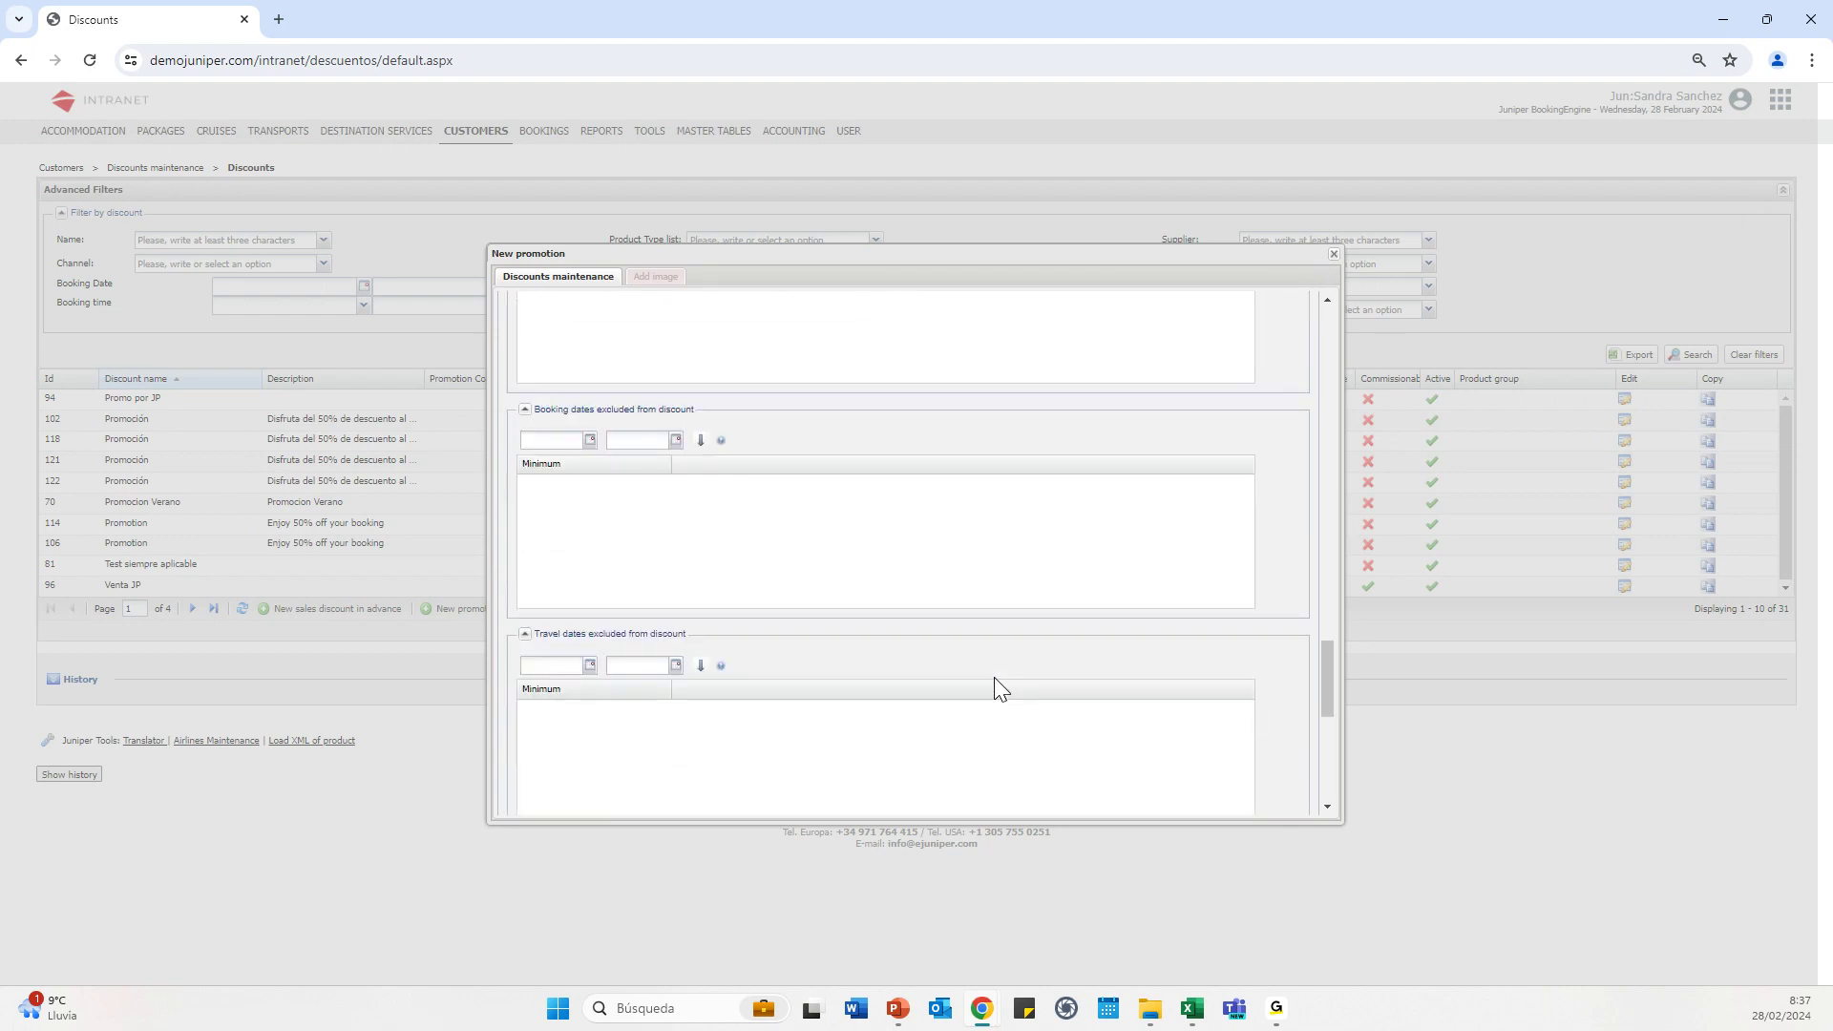
{"action": "scroll", "coordinate": [984, 695], "scroll_direction": "down", "scroll_amount": 5}
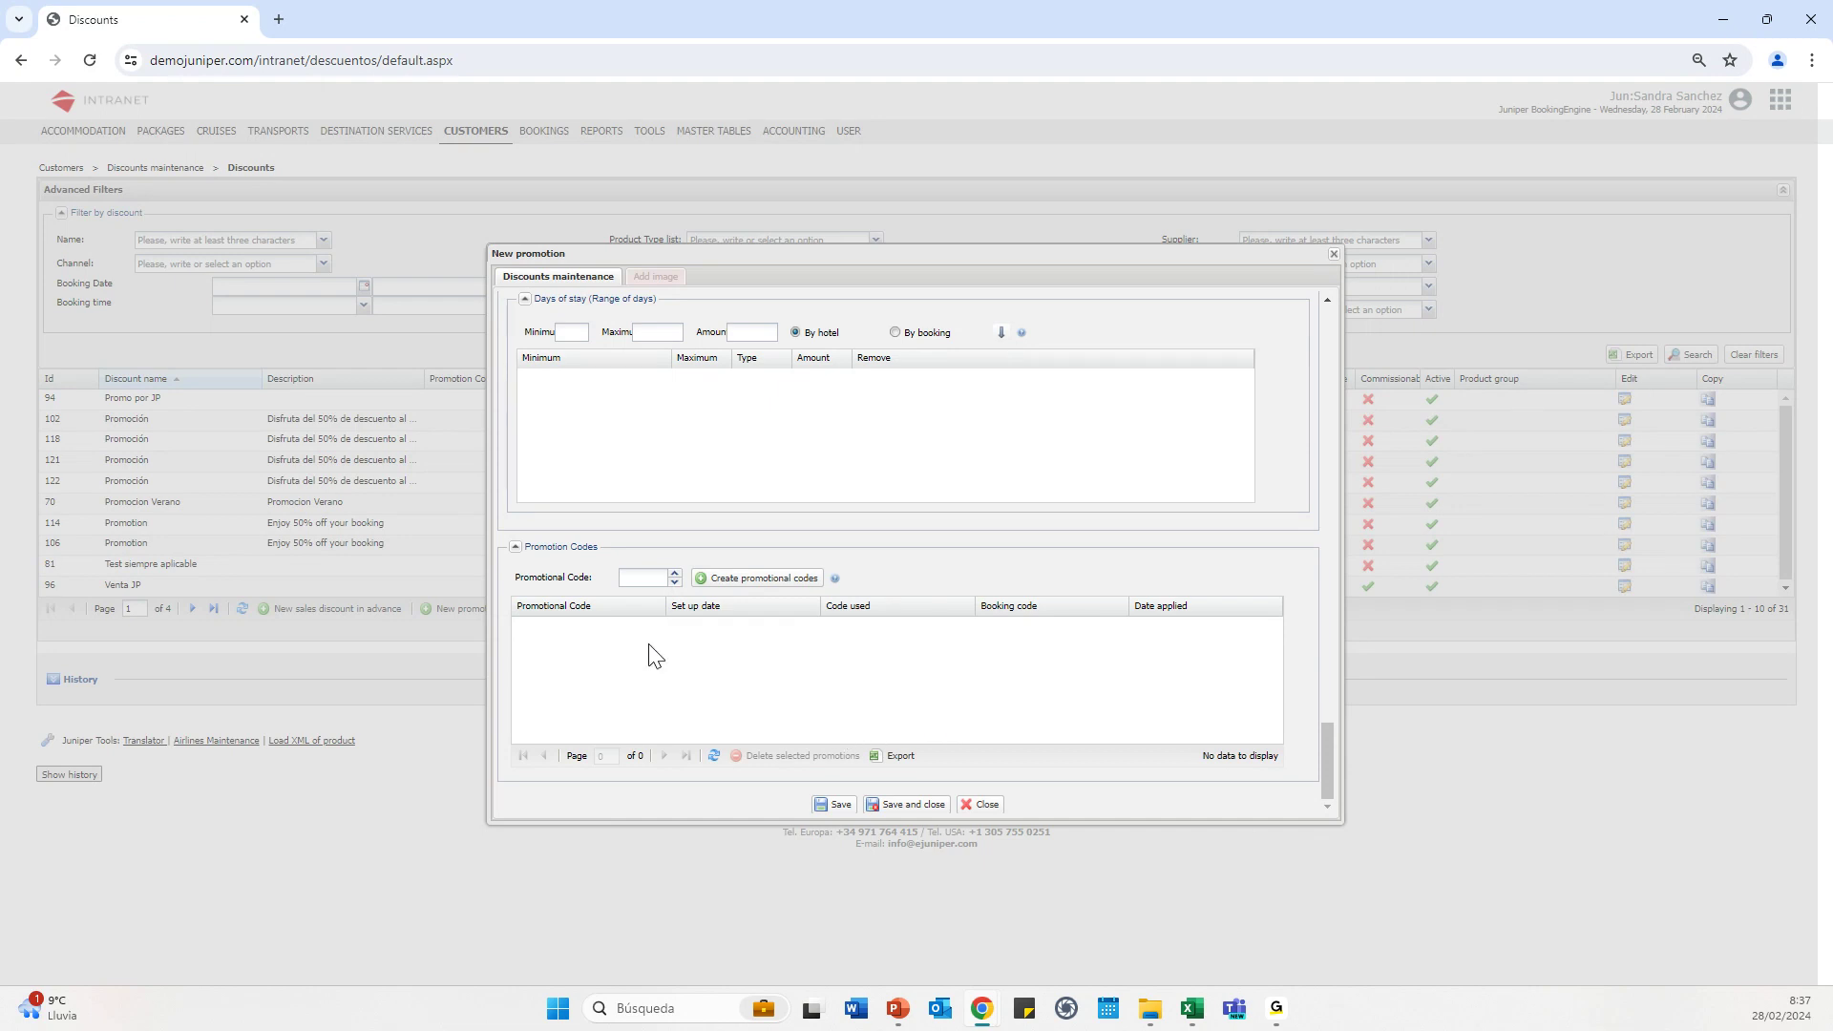
{"action": "double_click", "coordinate": [675, 573]}
{"action": "left_click", "coordinate": [774, 584]}
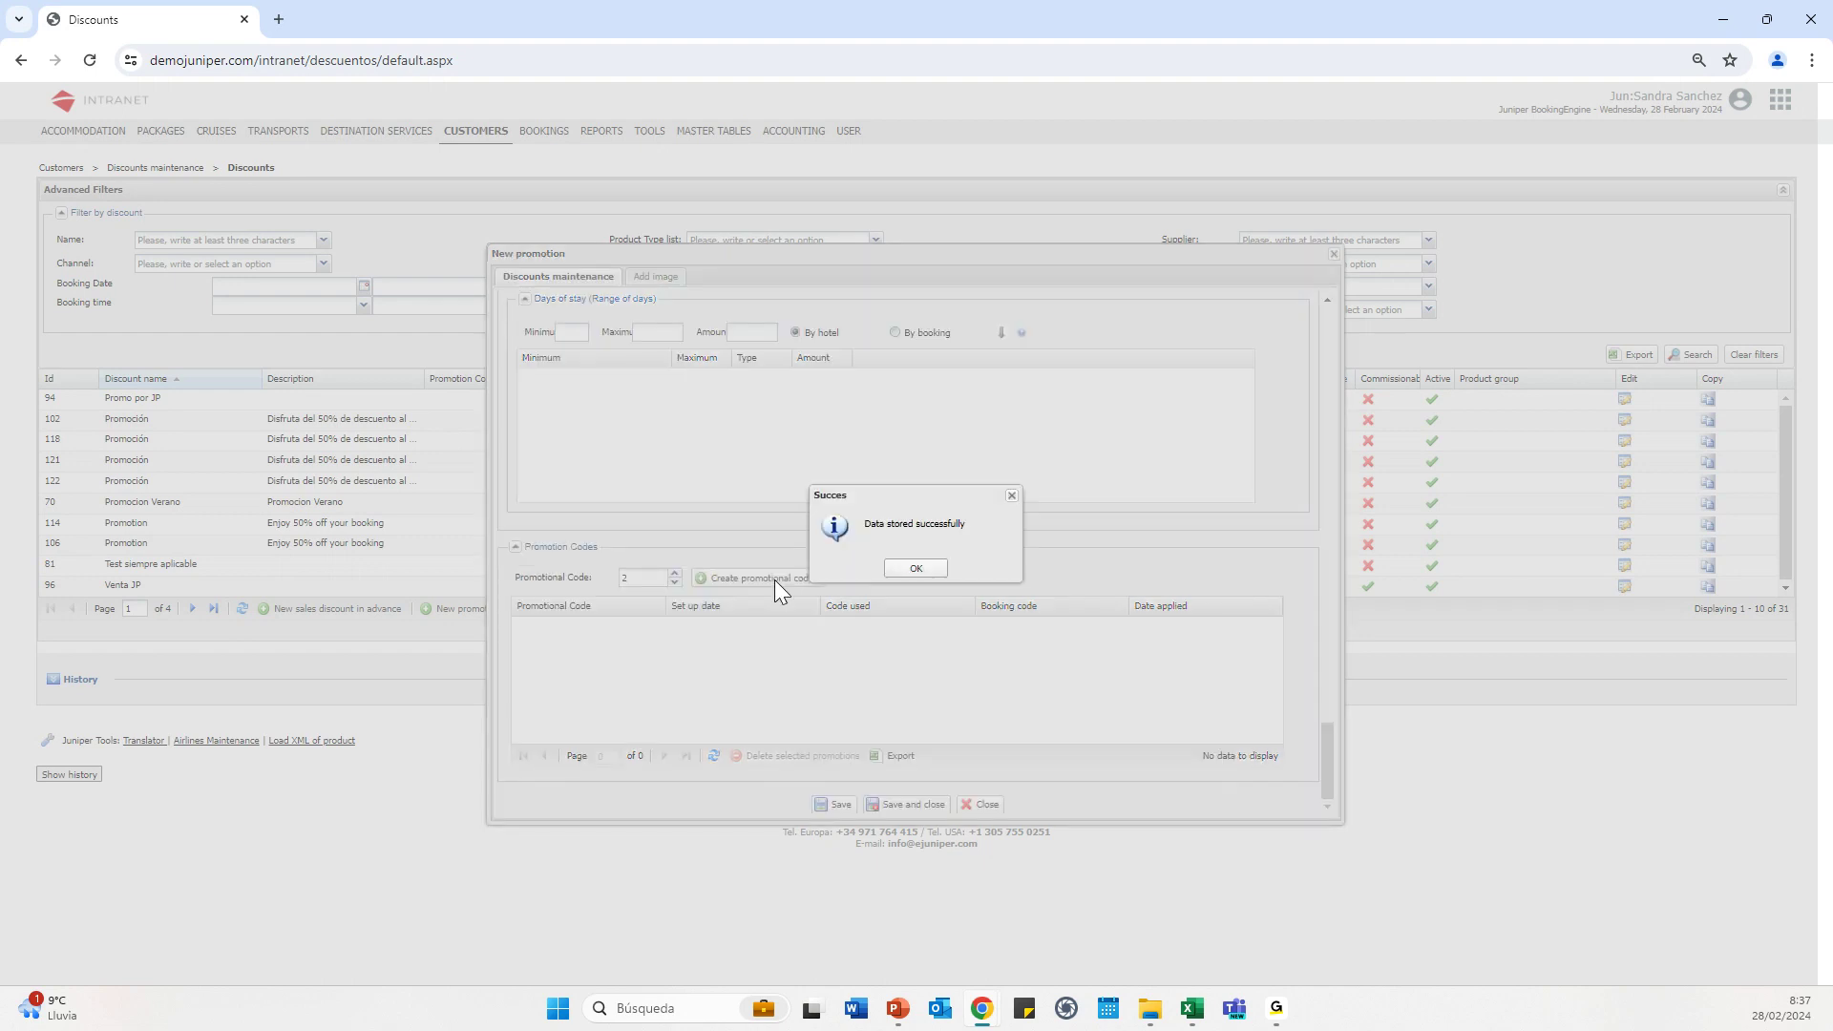
{"action": "left_click", "coordinate": [912, 571]}
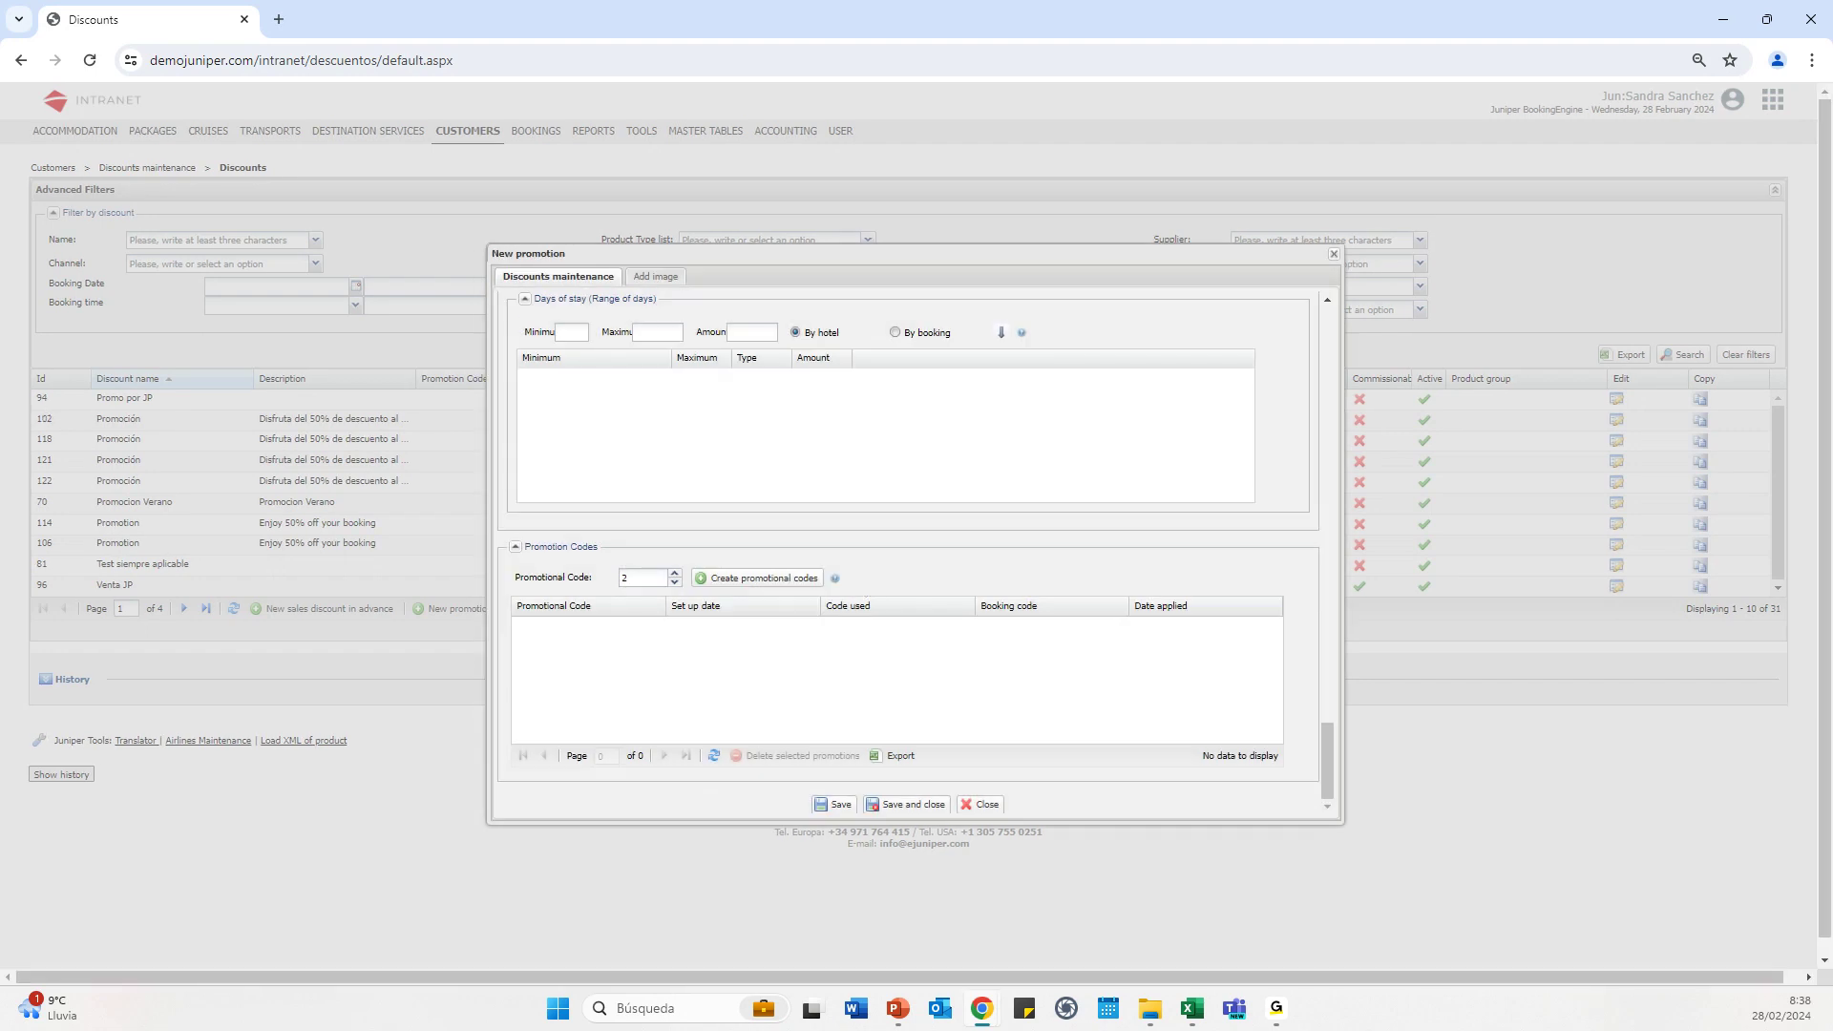
Reload the discounts page, then open the promotion with ID 122 for editing and close it without changes
{"action": "left_click", "coordinate": [89, 60]}
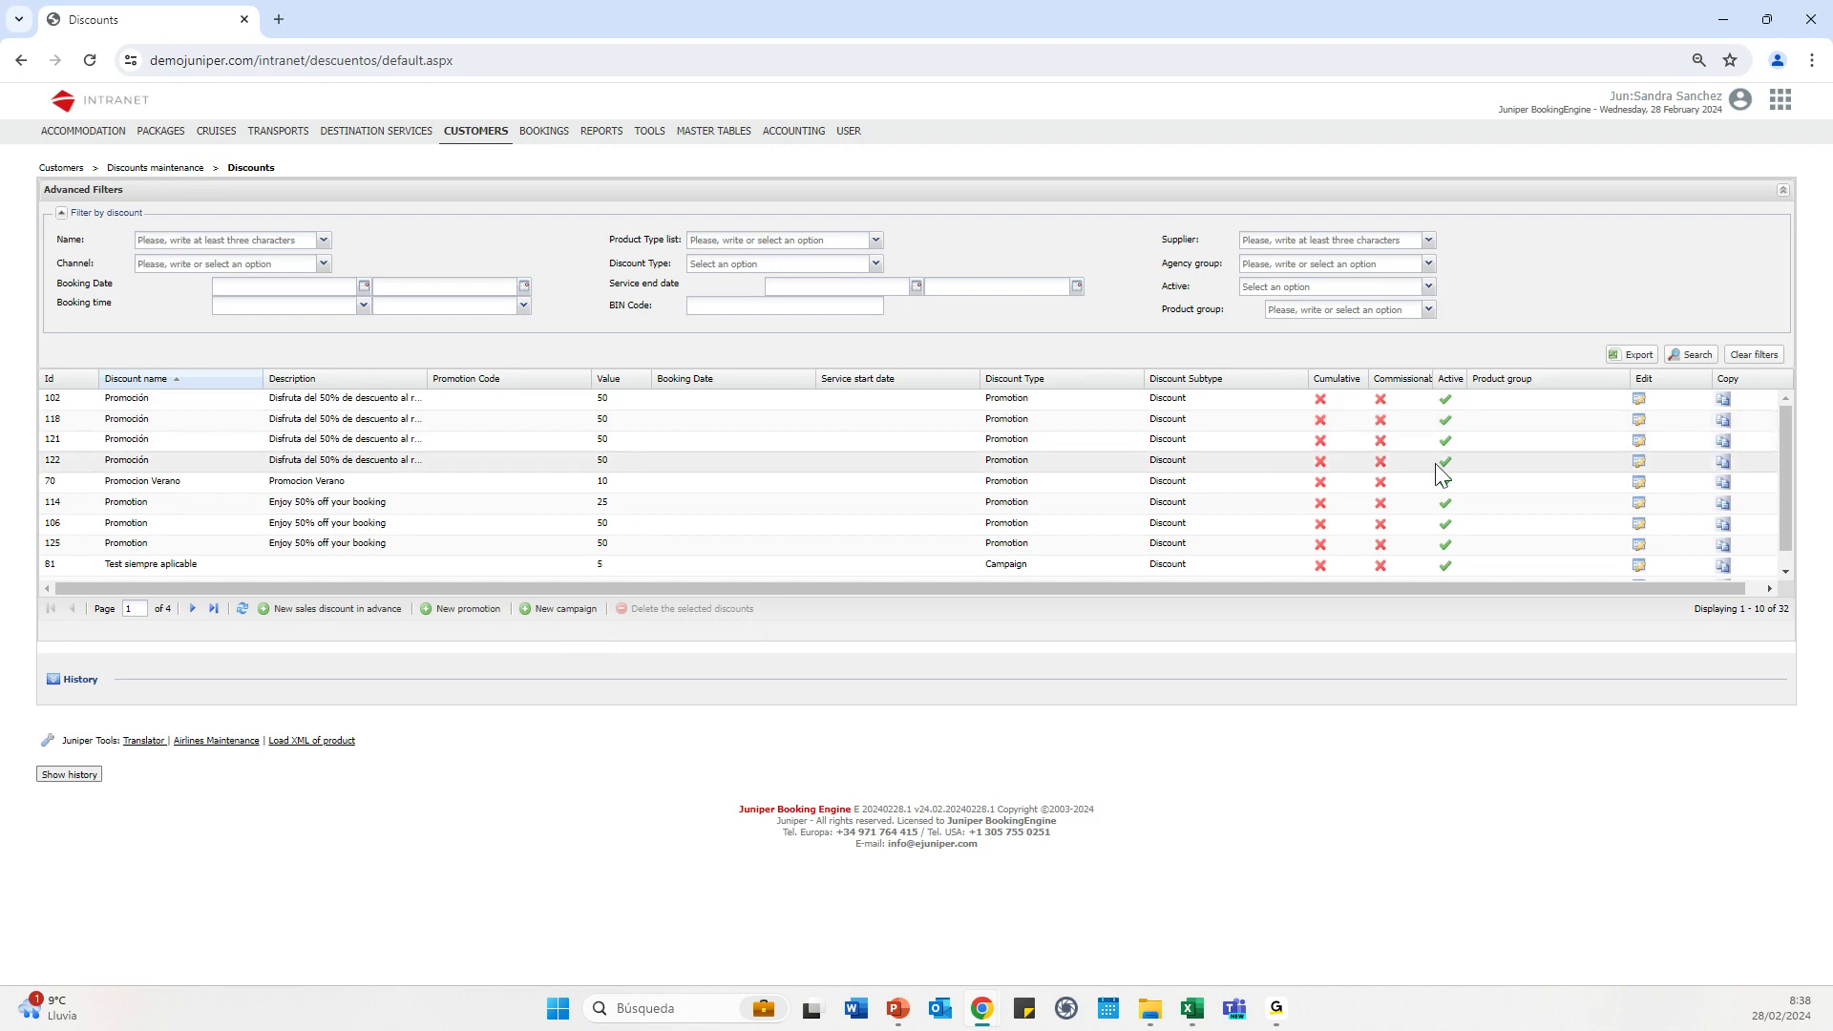
{"action": "left_click", "coordinate": [1637, 461]}
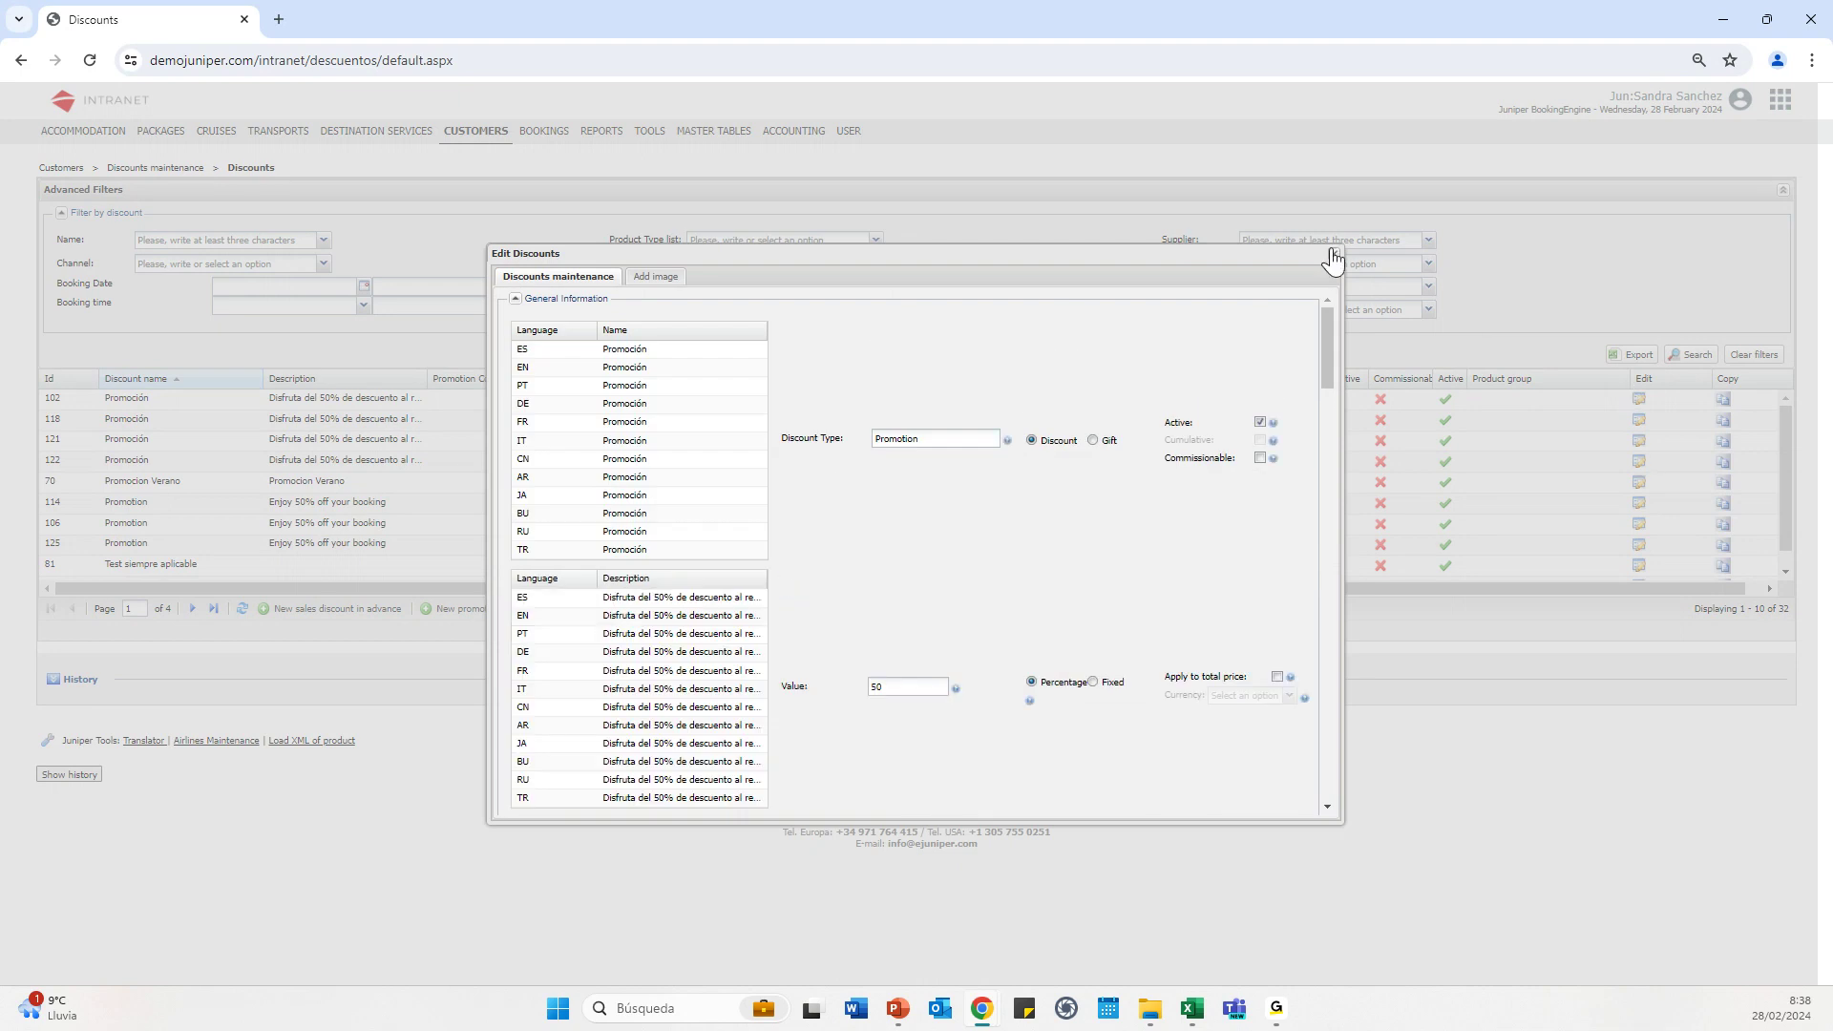
{"action": "left_click", "coordinate": [1335, 253]}
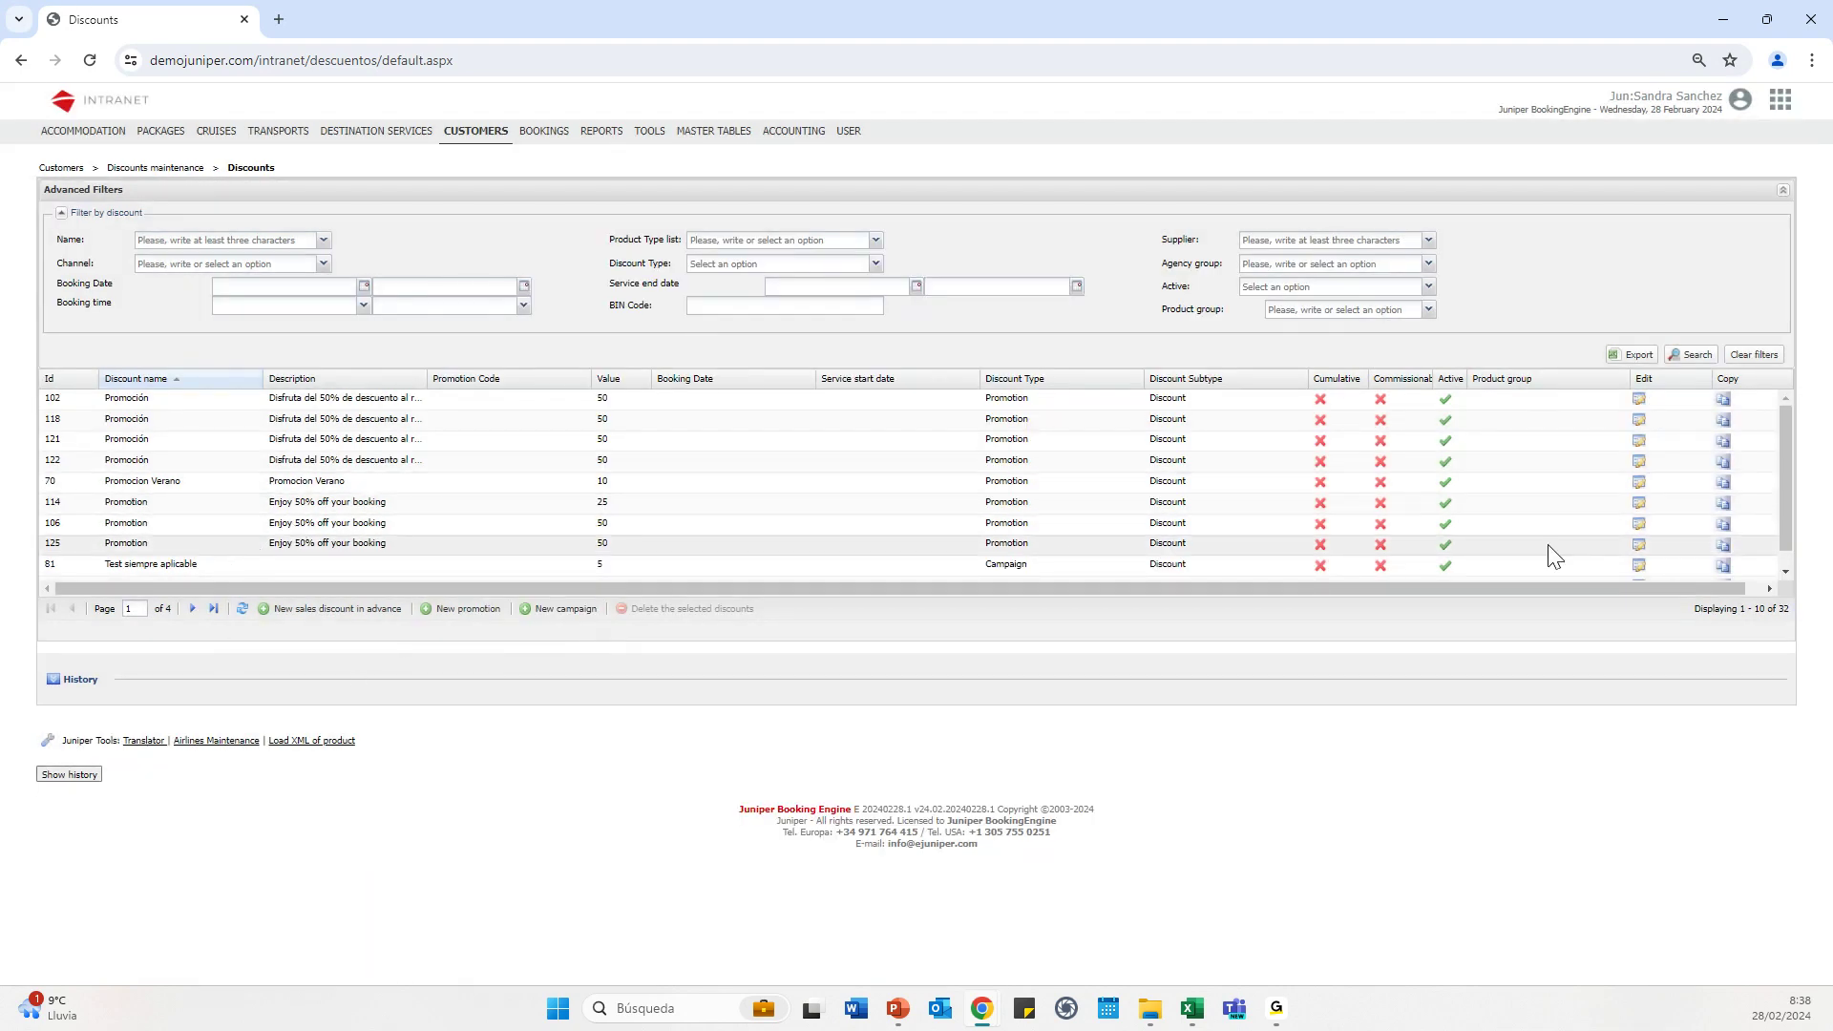
Open the new promotion with ID 125 for editing, examine its promotional codes and image options, and close its window
{"action": "left_click", "coordinate": [1641, 542]}
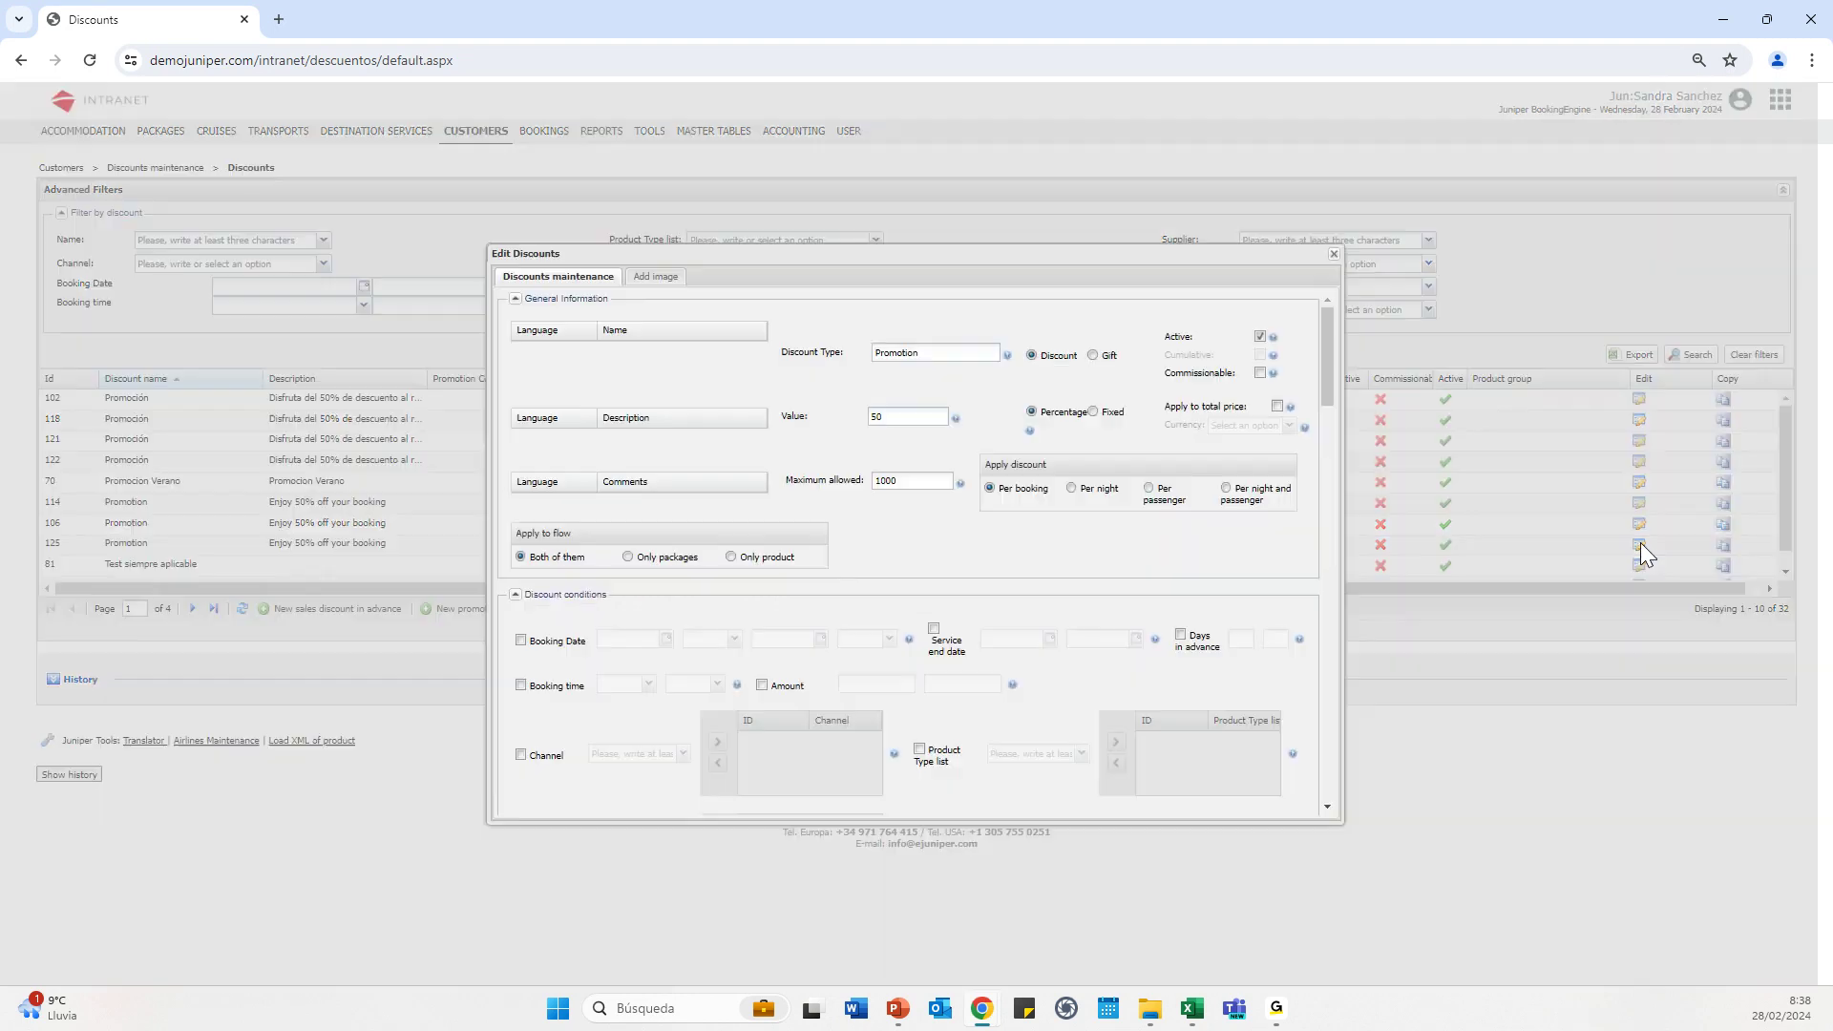
{"action": "scroll", "coordinate": [1033, 639], "scroll_direction": "down", "scroll_amount": 8}
{"action": "scroll", "coordinate": [642, 764], "scroll_direction": "down", "scroll_amount": 10}
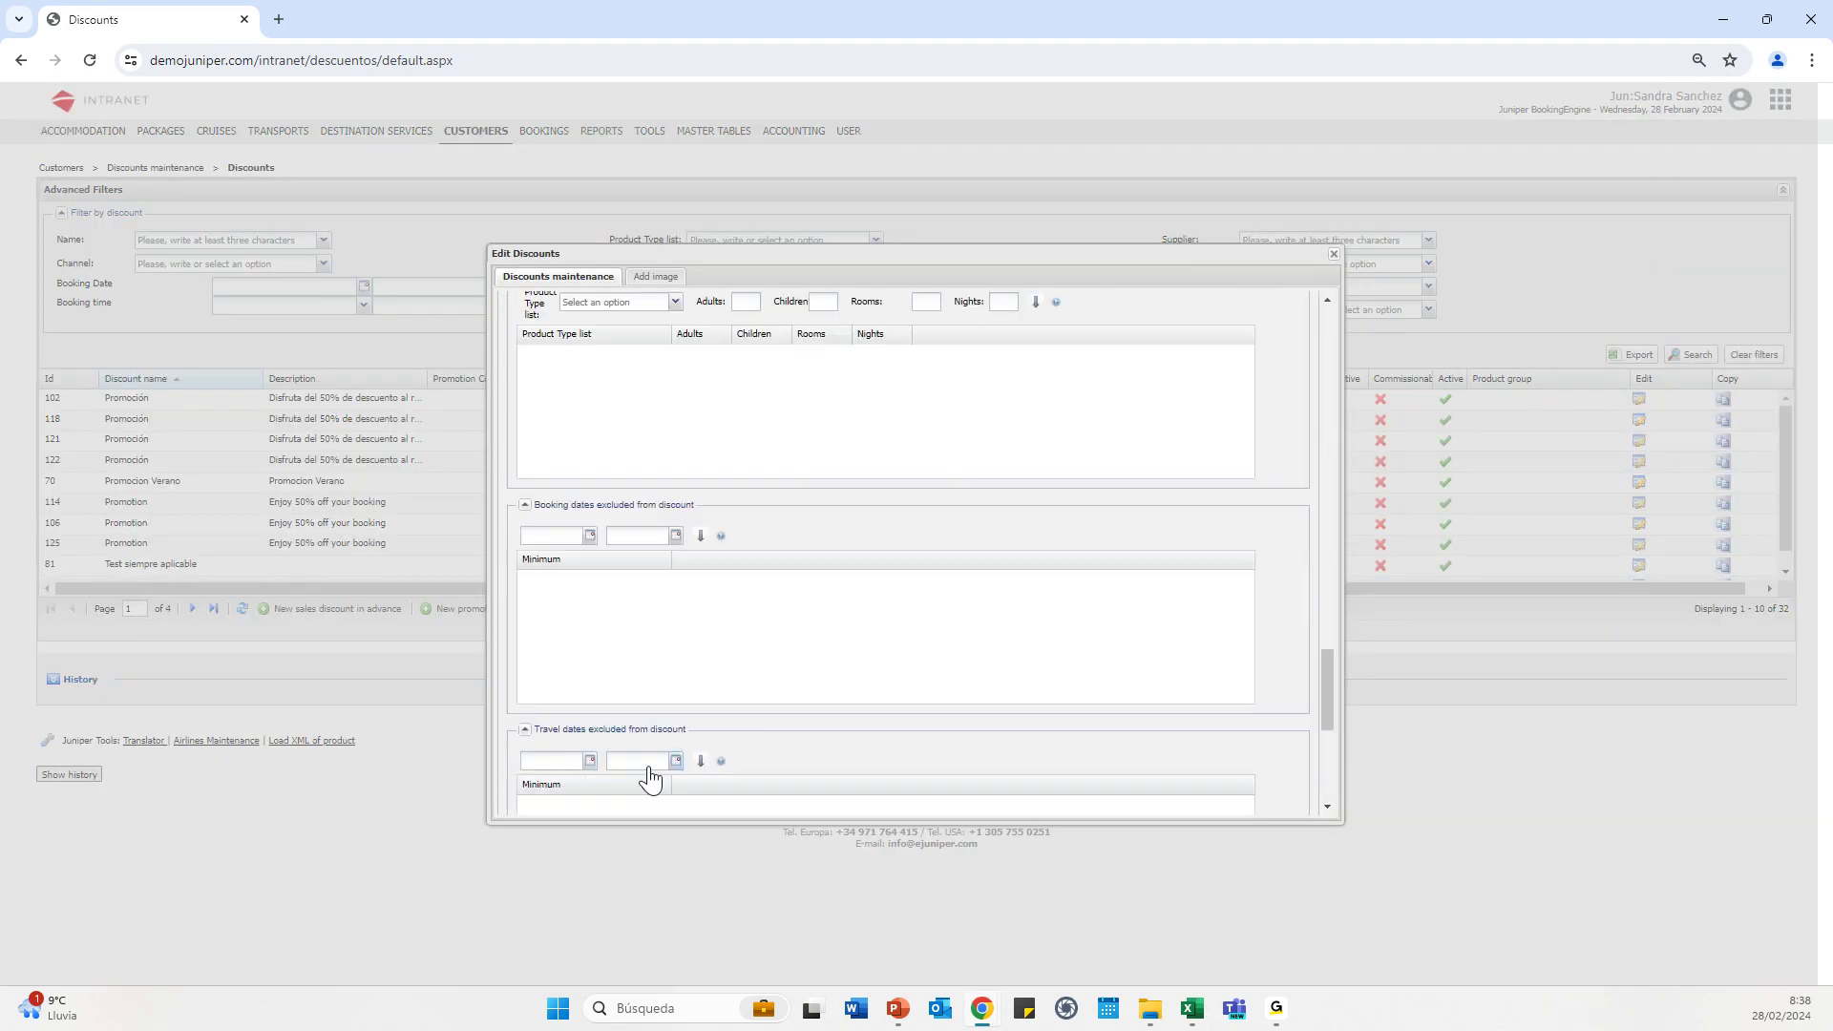
{"action": "left_click", "coordinate": [518, 766]}
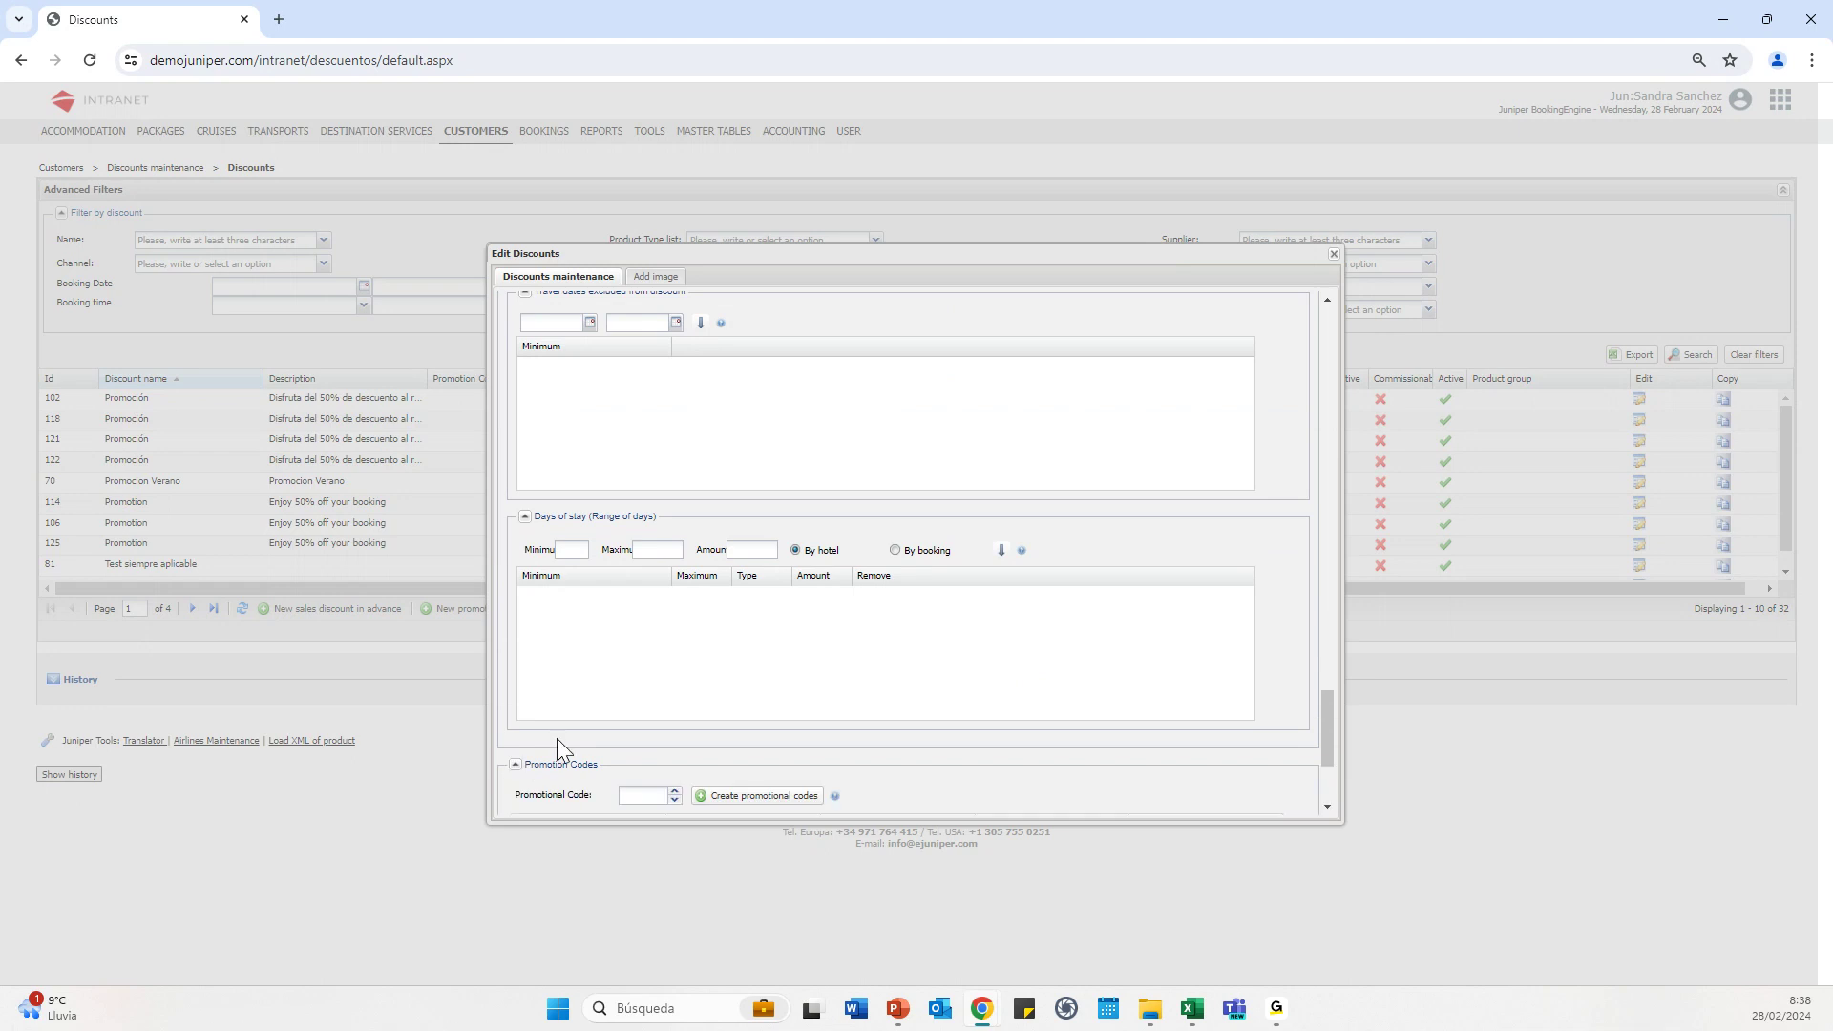
{"action": "scroll", "coordinate": [573, 726], "scroll_direction": "down", "scroll_amount": 2}
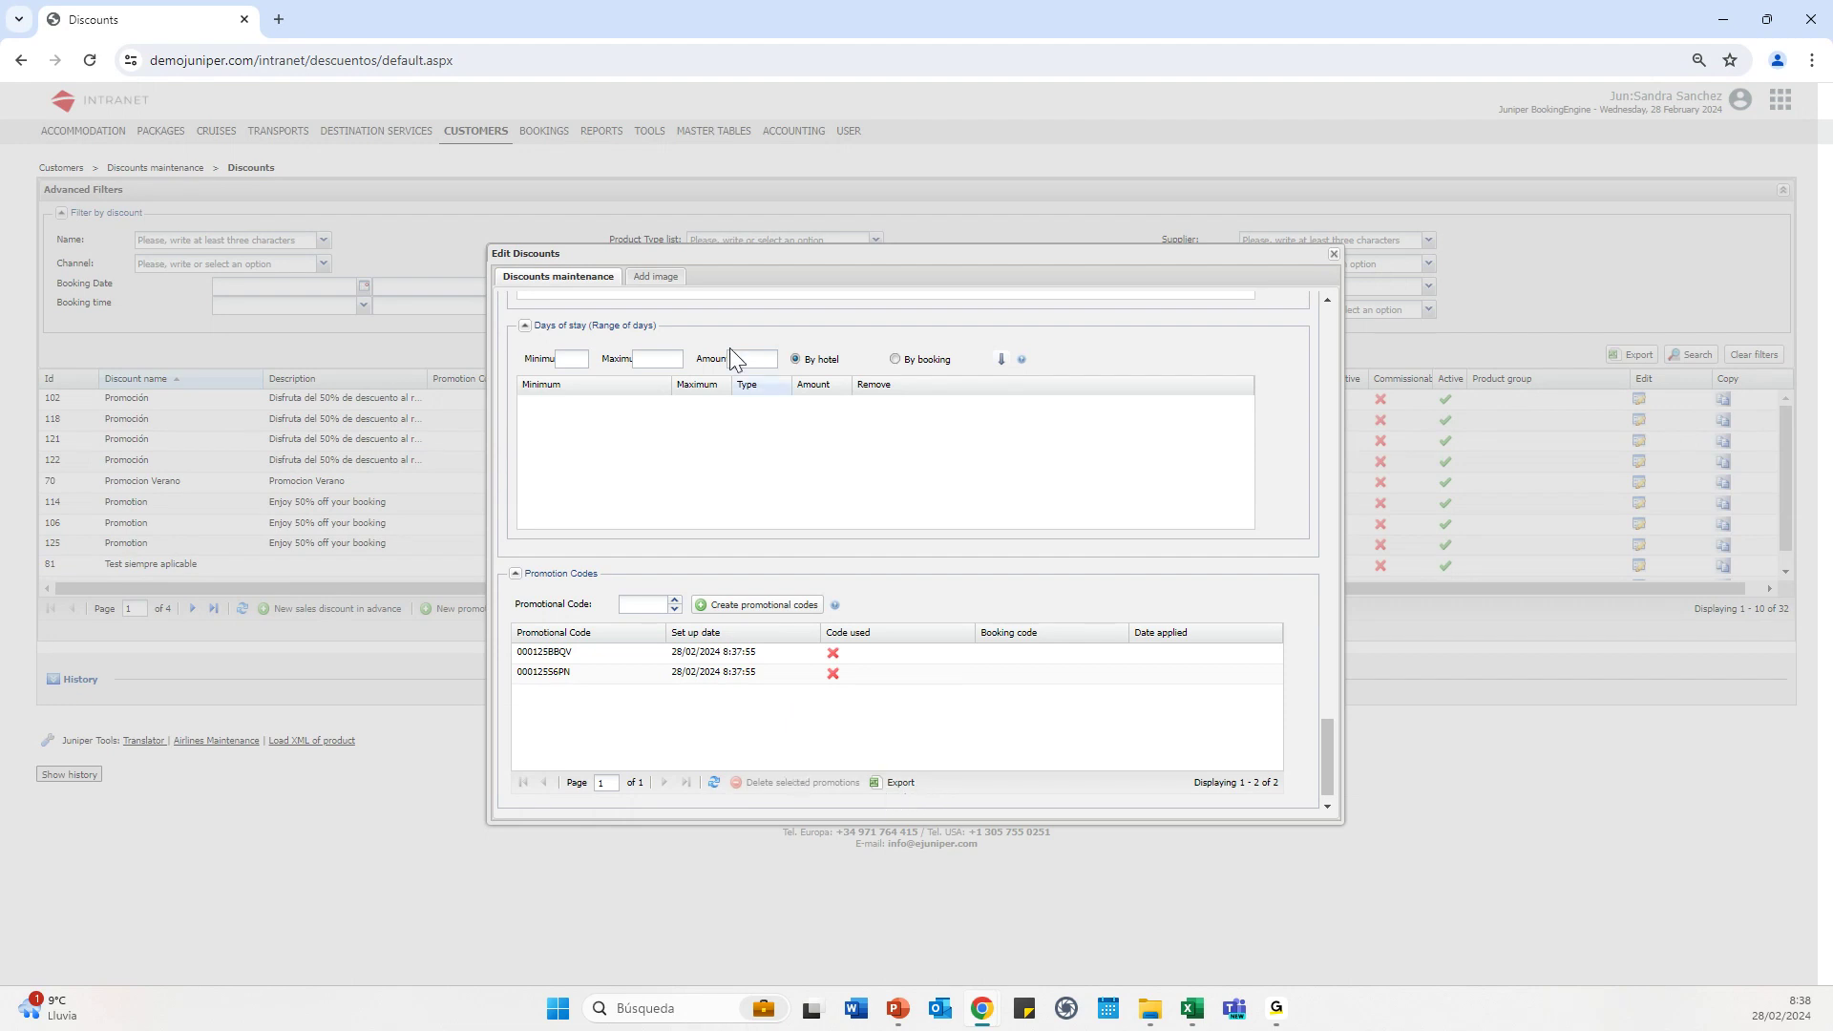
{"action": "left_click", "coordinate": [657, 294]}
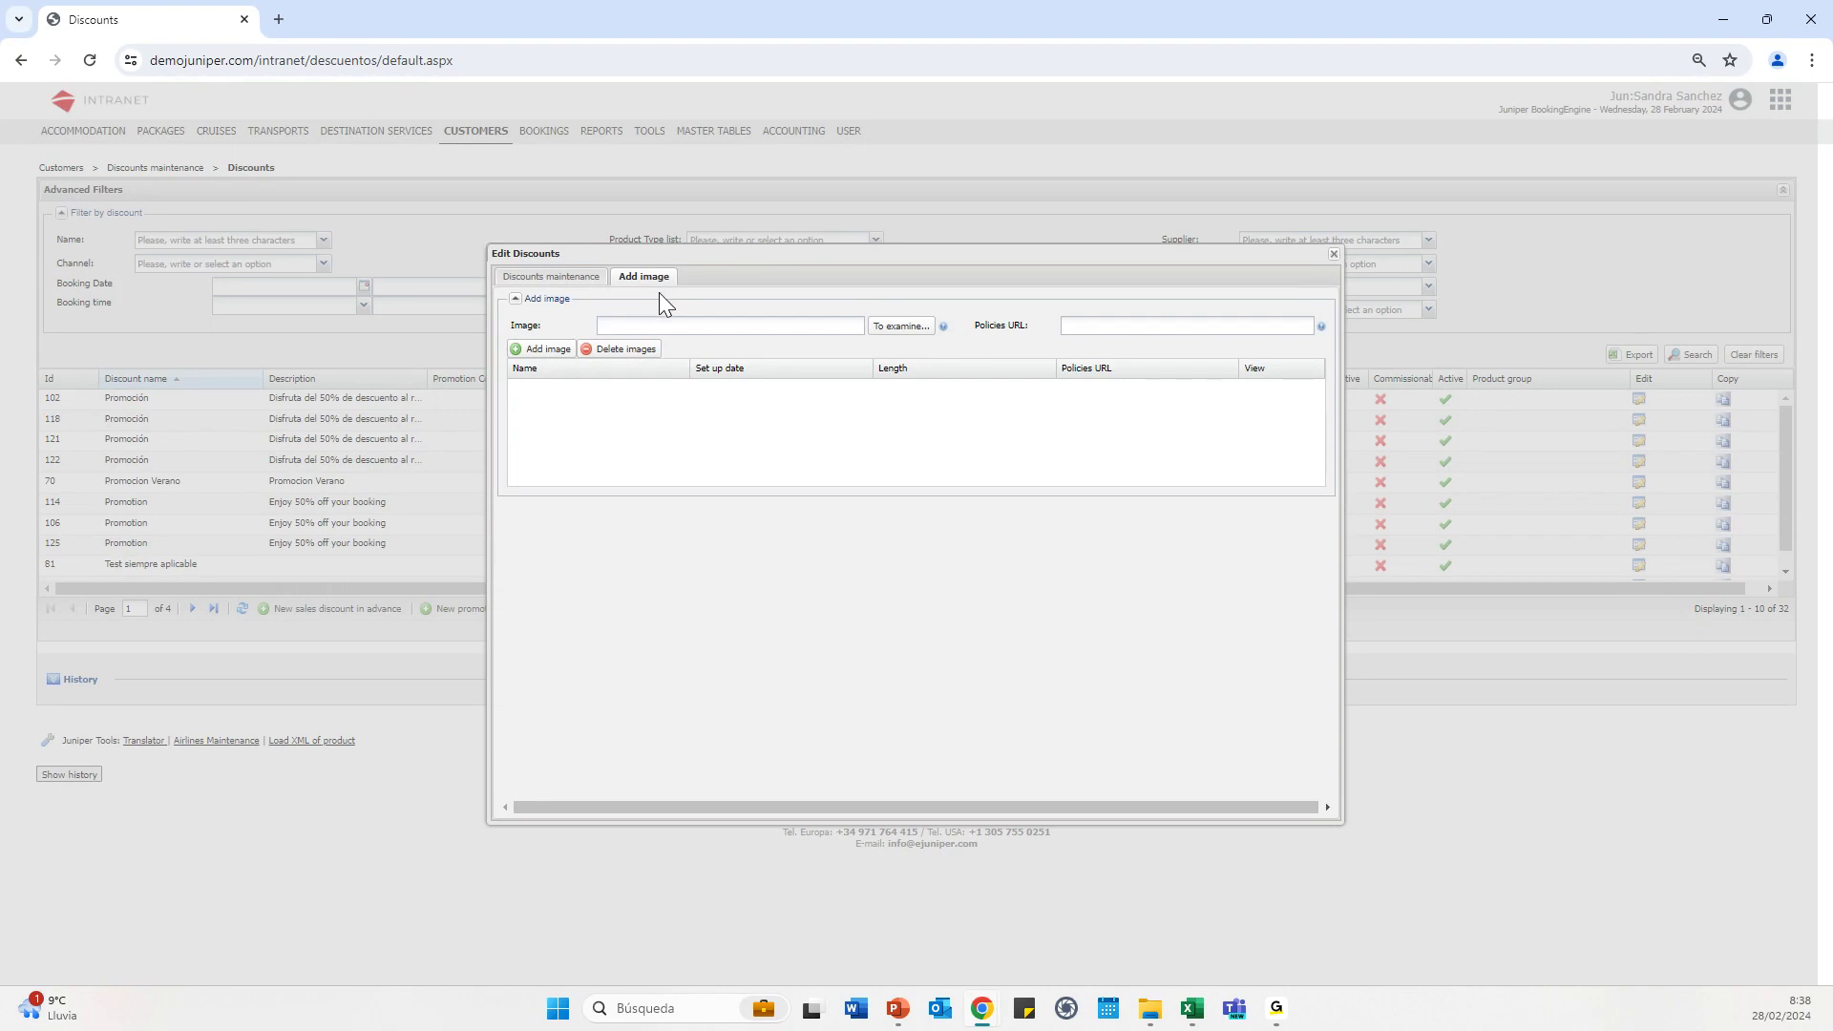
{"action": "left_click", "coordinate": [1334, 255]}
Start a new campaign, enter "Black Friday" as its ES name and copy that text
{"action": "left_click", "coordinate": [556, 611]}
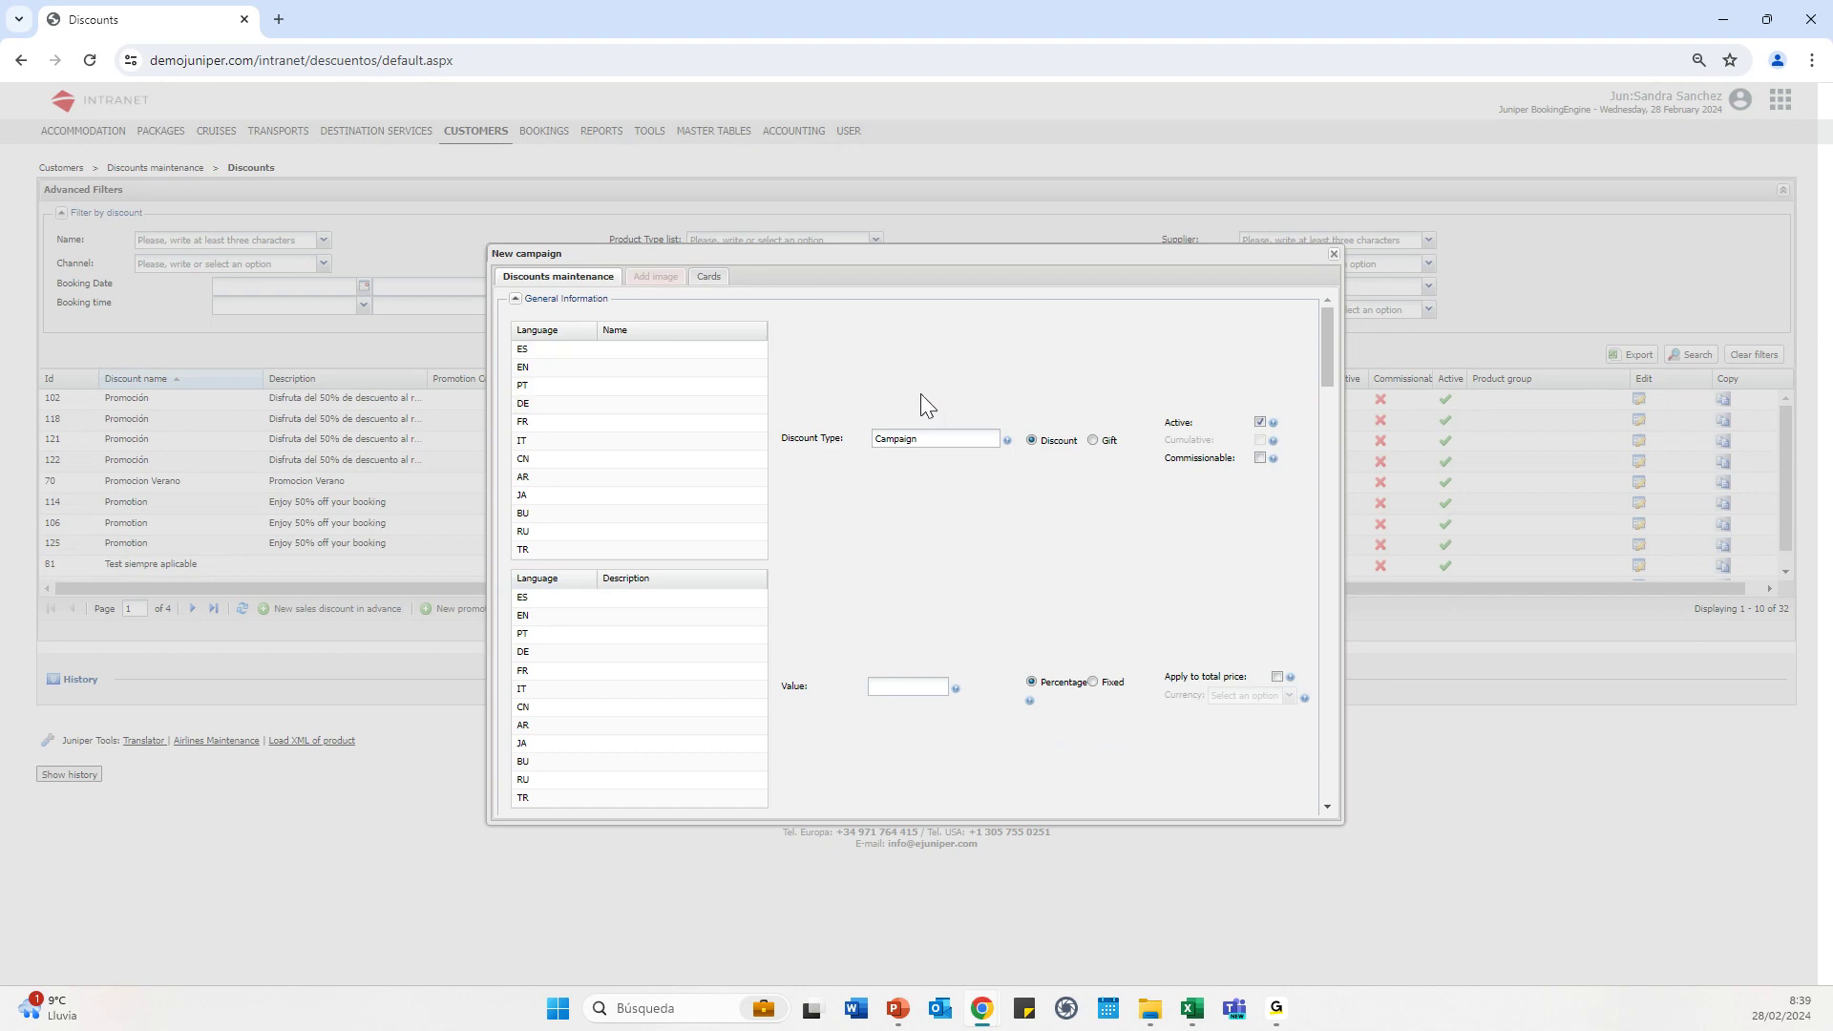
{"action": "left_click", "coordinate": [679, 347]}
{"action": "type", "text": "Black Friday"}
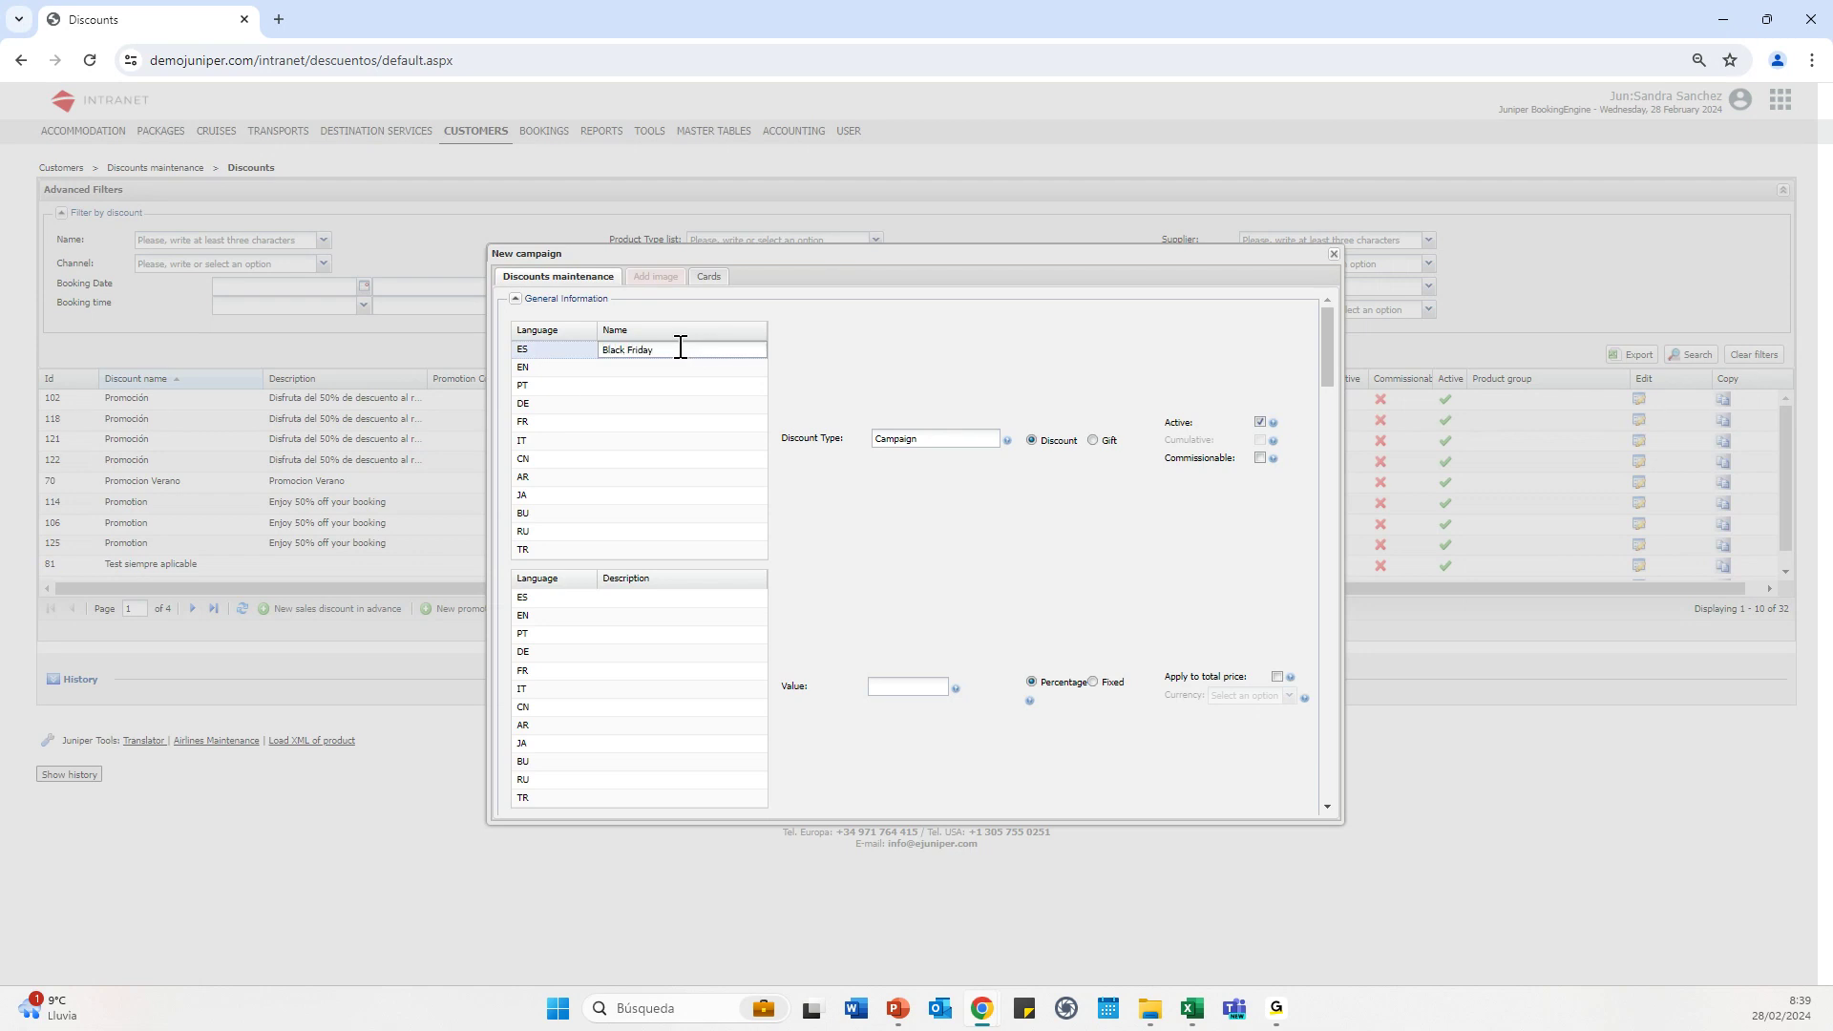
{"action": "left_click_drag", "start_coordinate": [679, 347], "coordinate": [570, 377]}
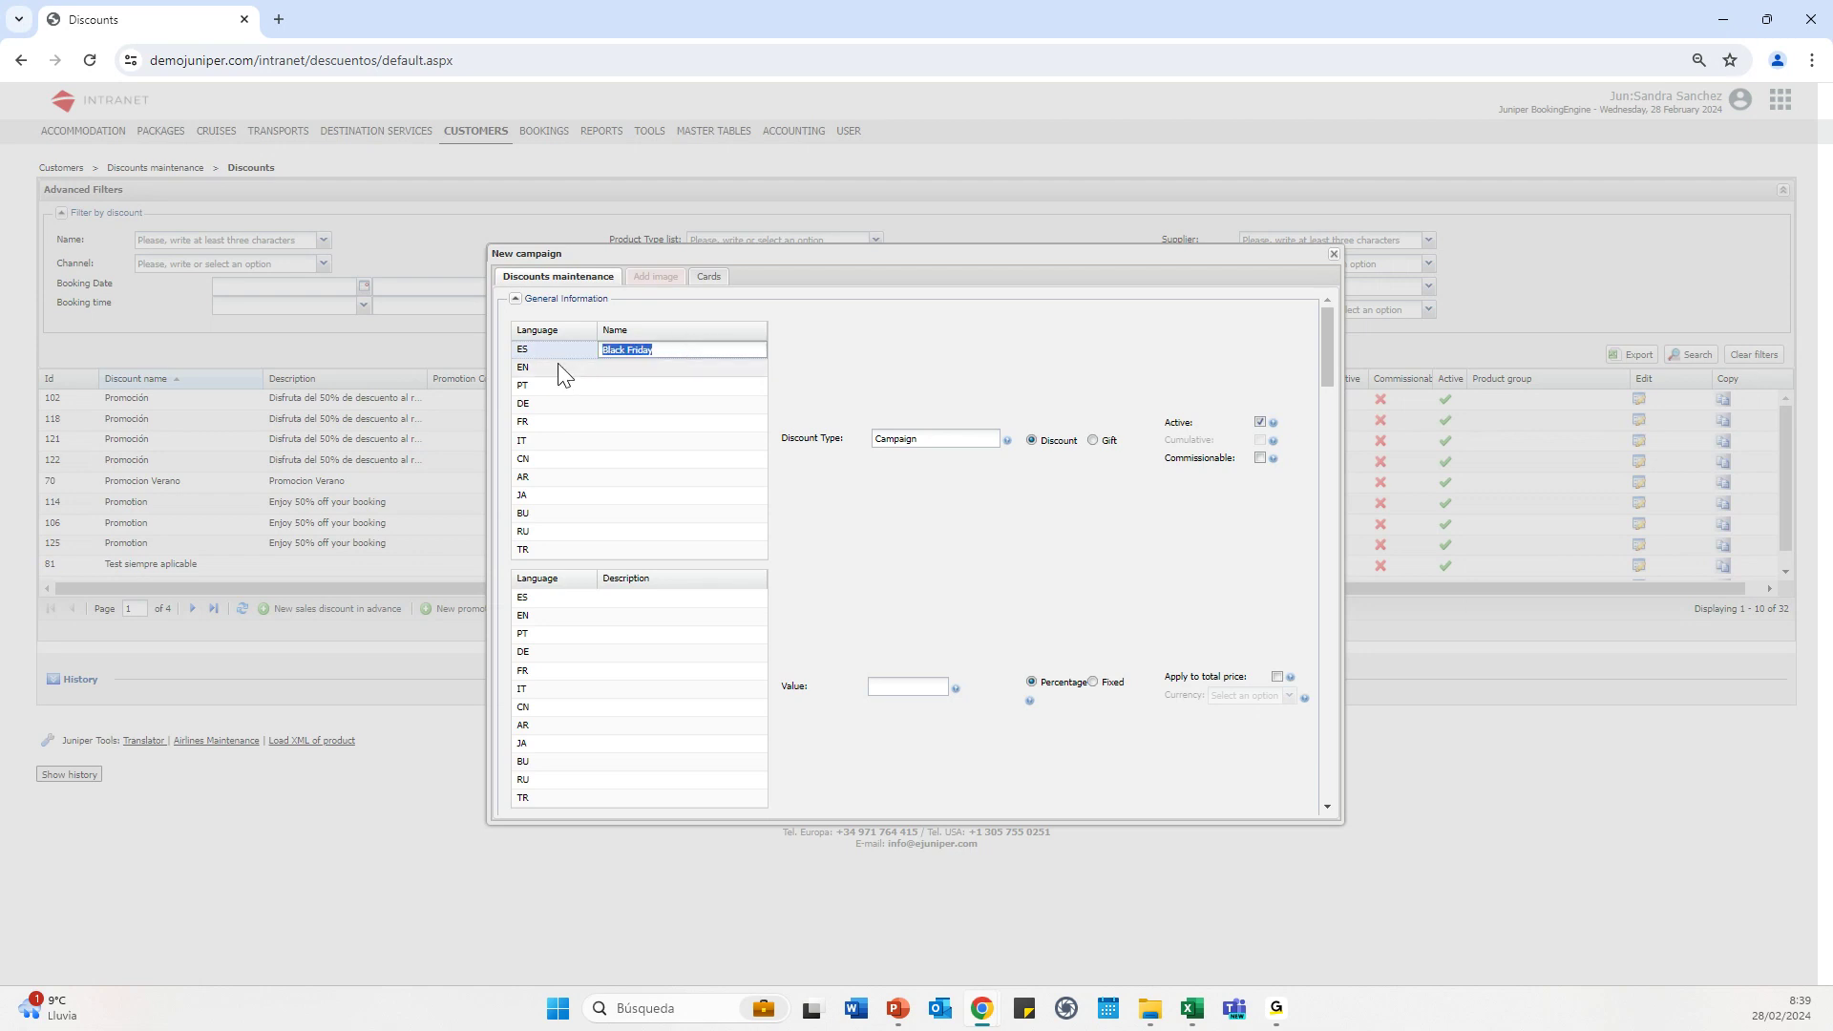
{"action": "key", "text": "ctrl+c"}
Paste "Black Friday" as the campaign's name for the EN and PT languages
{"action": "key", "text": "Tab"}
{"action": "key", "text": "ctrl+v"}
{"action": "key", "text": "Tab"}
{"action": "key", "text": "ctrl+v"}
{"action": "key", "text": "Tab"}
{"action": "key", "text": "Tab"}
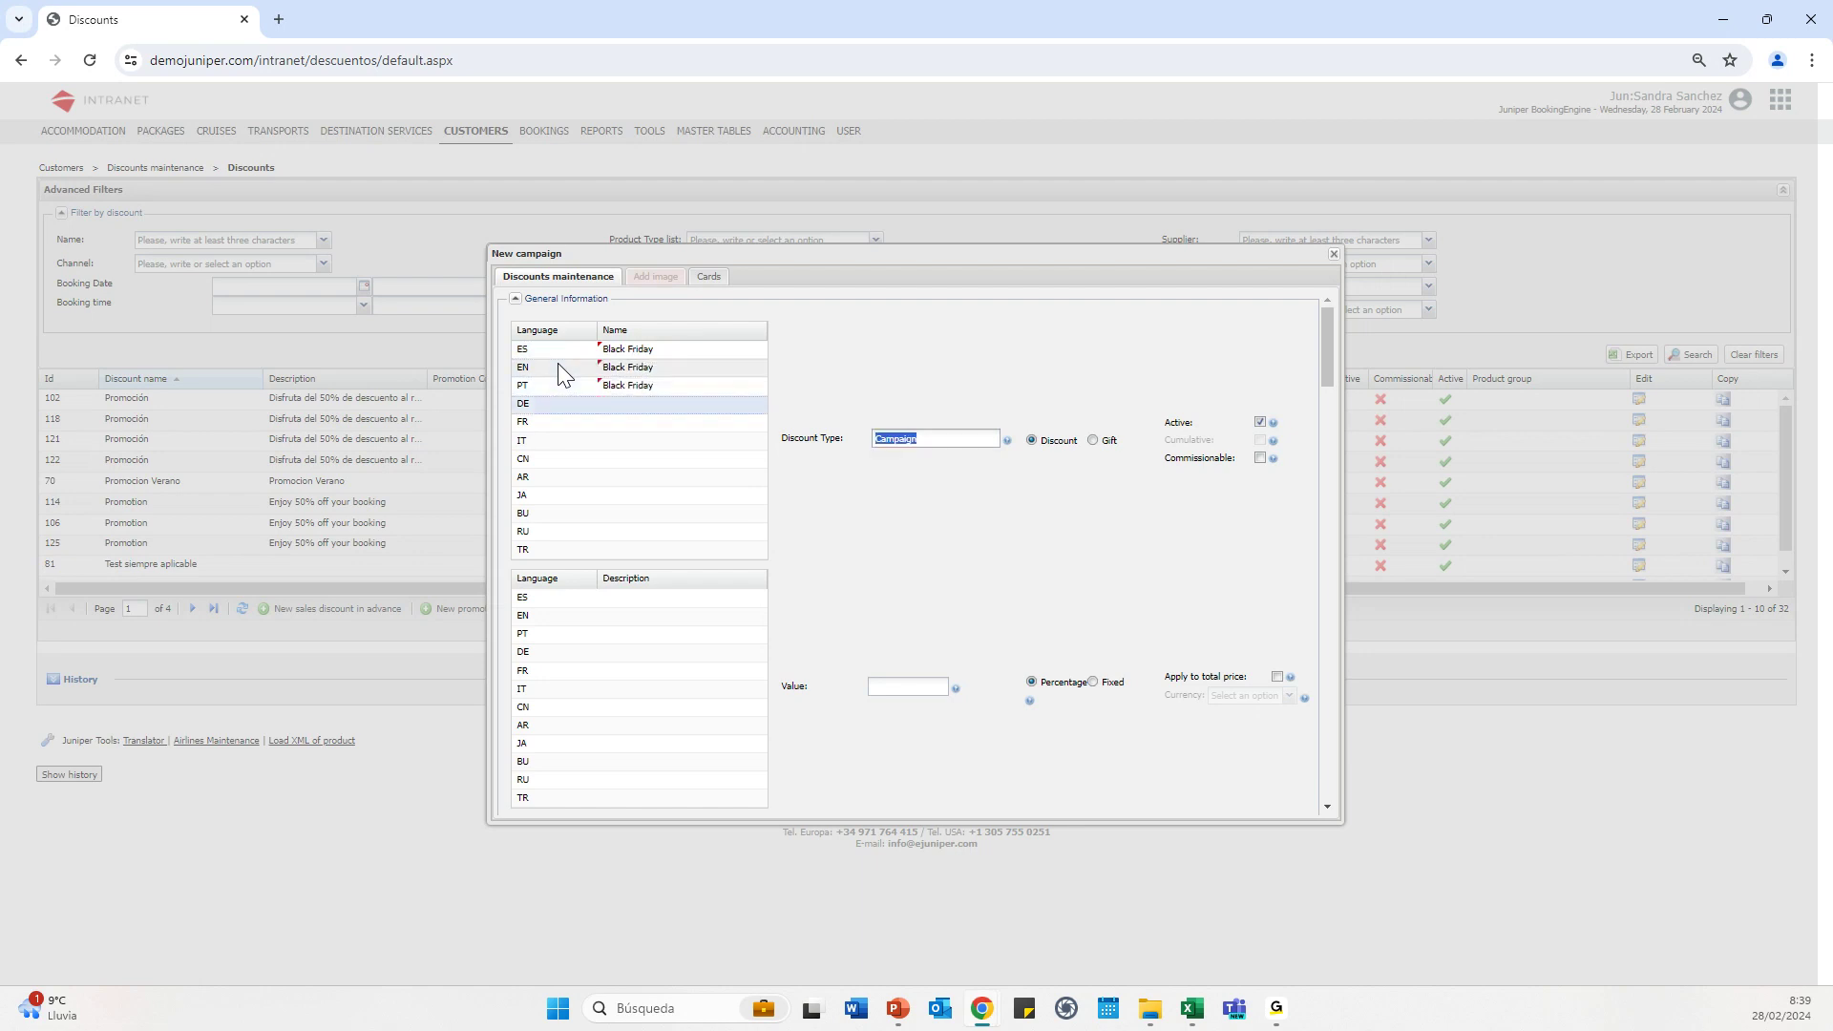
Paste "Black Friday" as the campaign's name for the DE, FR, IT and CN languages
{"action": "left_click", "coordinate": [628, 409]}
{"action": "key", "text": "ctrl+v"}
{"action": "key", "text": "Tab"}
{"action": "key", "text": "Tab"}
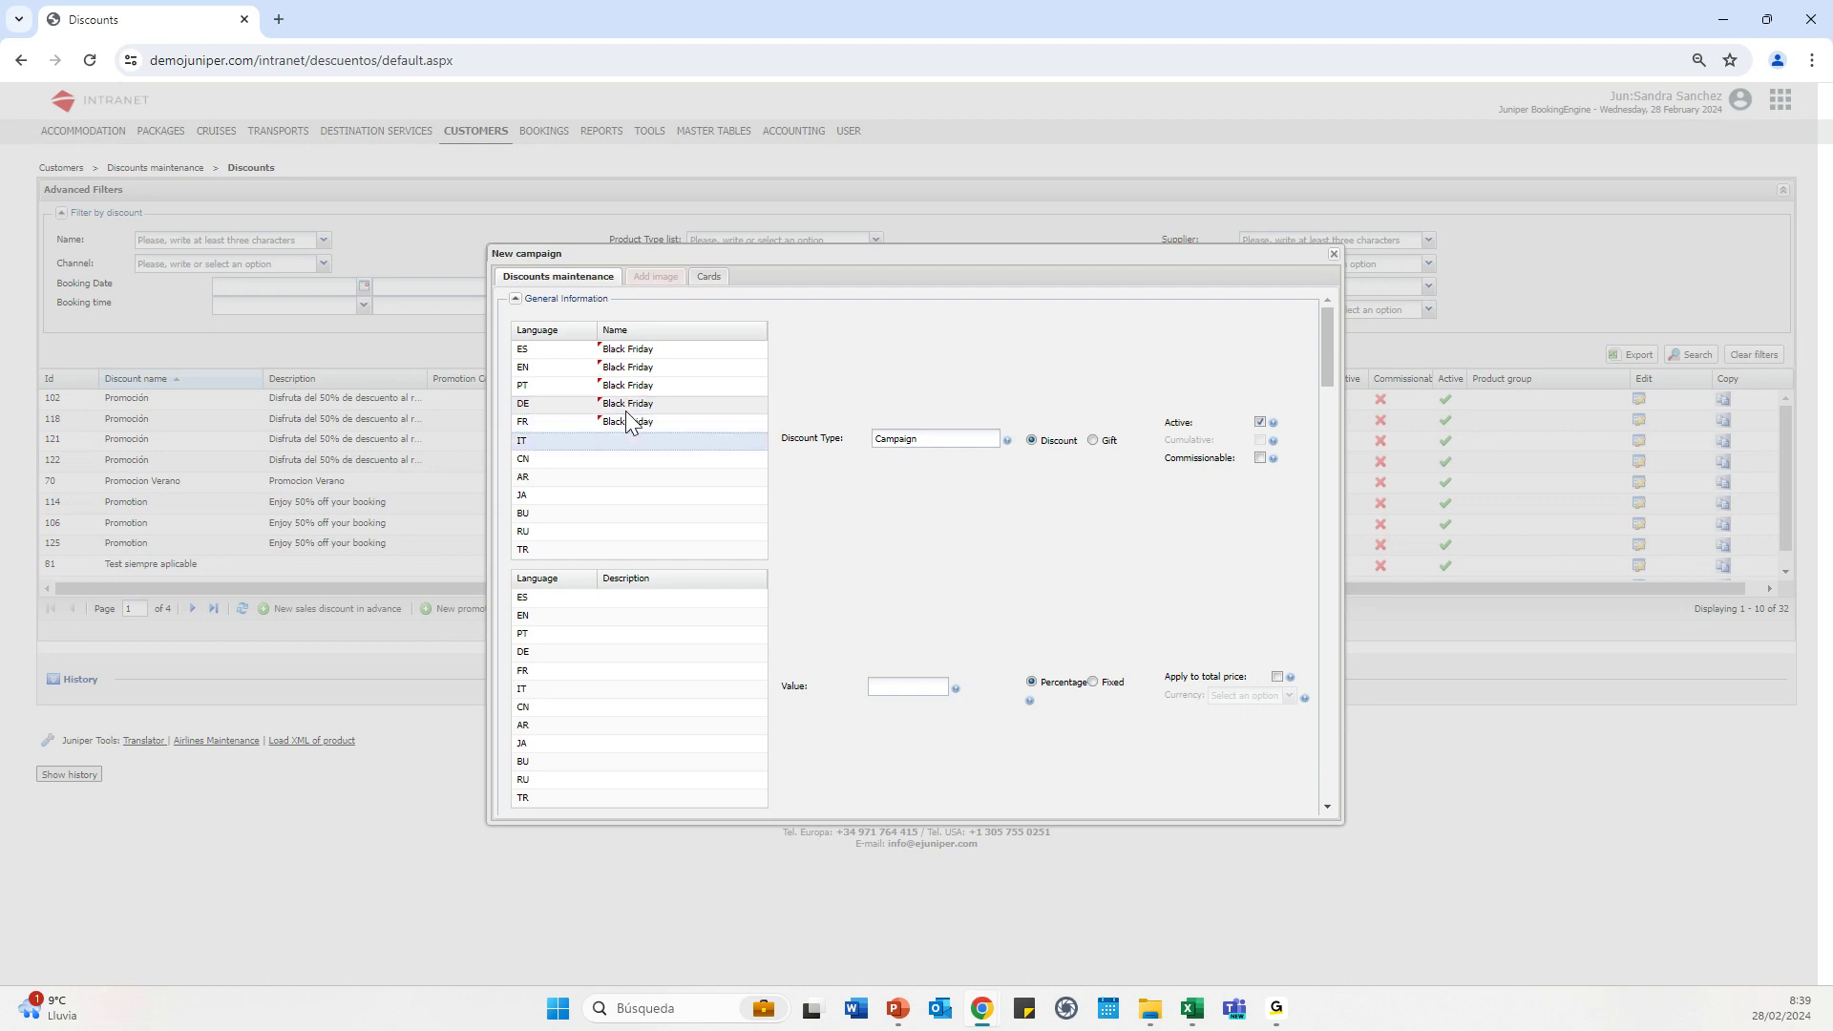
{"action": "left_click", "coordinate": [628, 444]}
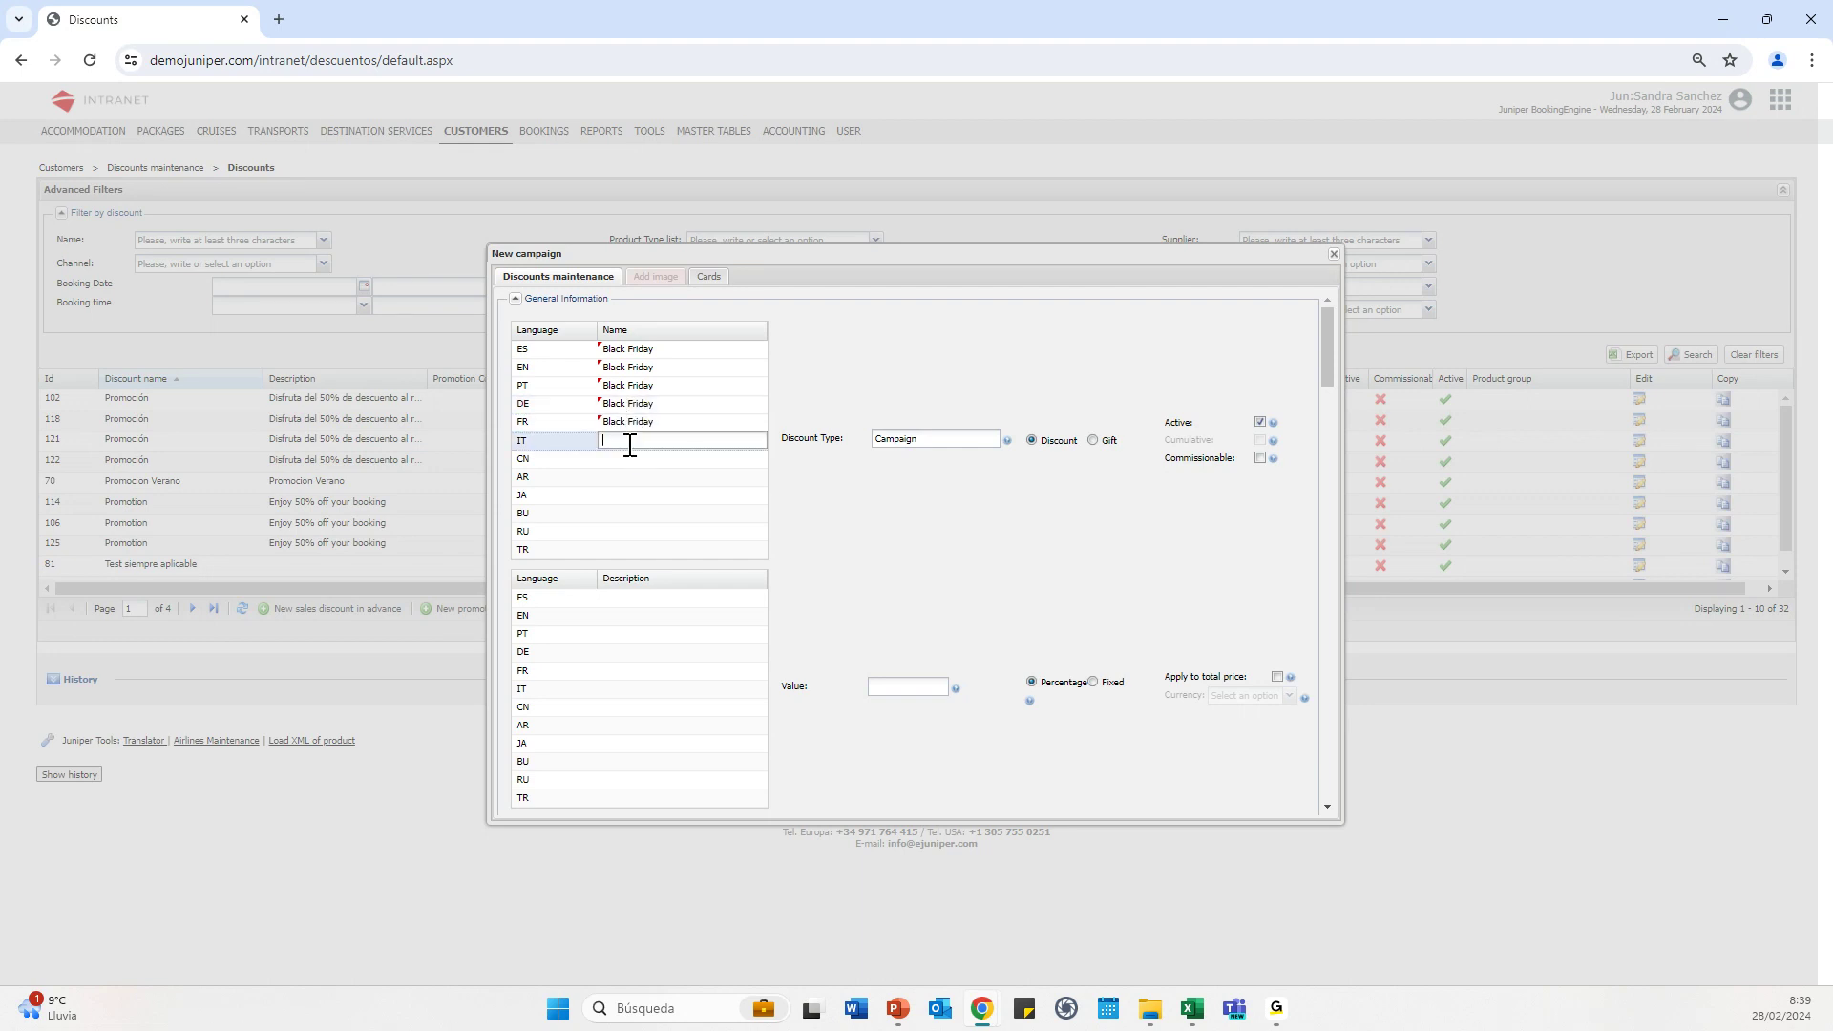
{"action": "key", "text": "ctrl+v"}
{"action": "key", "text": "Tab"}
{"action": "key", "text": "ctrl+v"}
{"action": "key", "text": "Tab"}
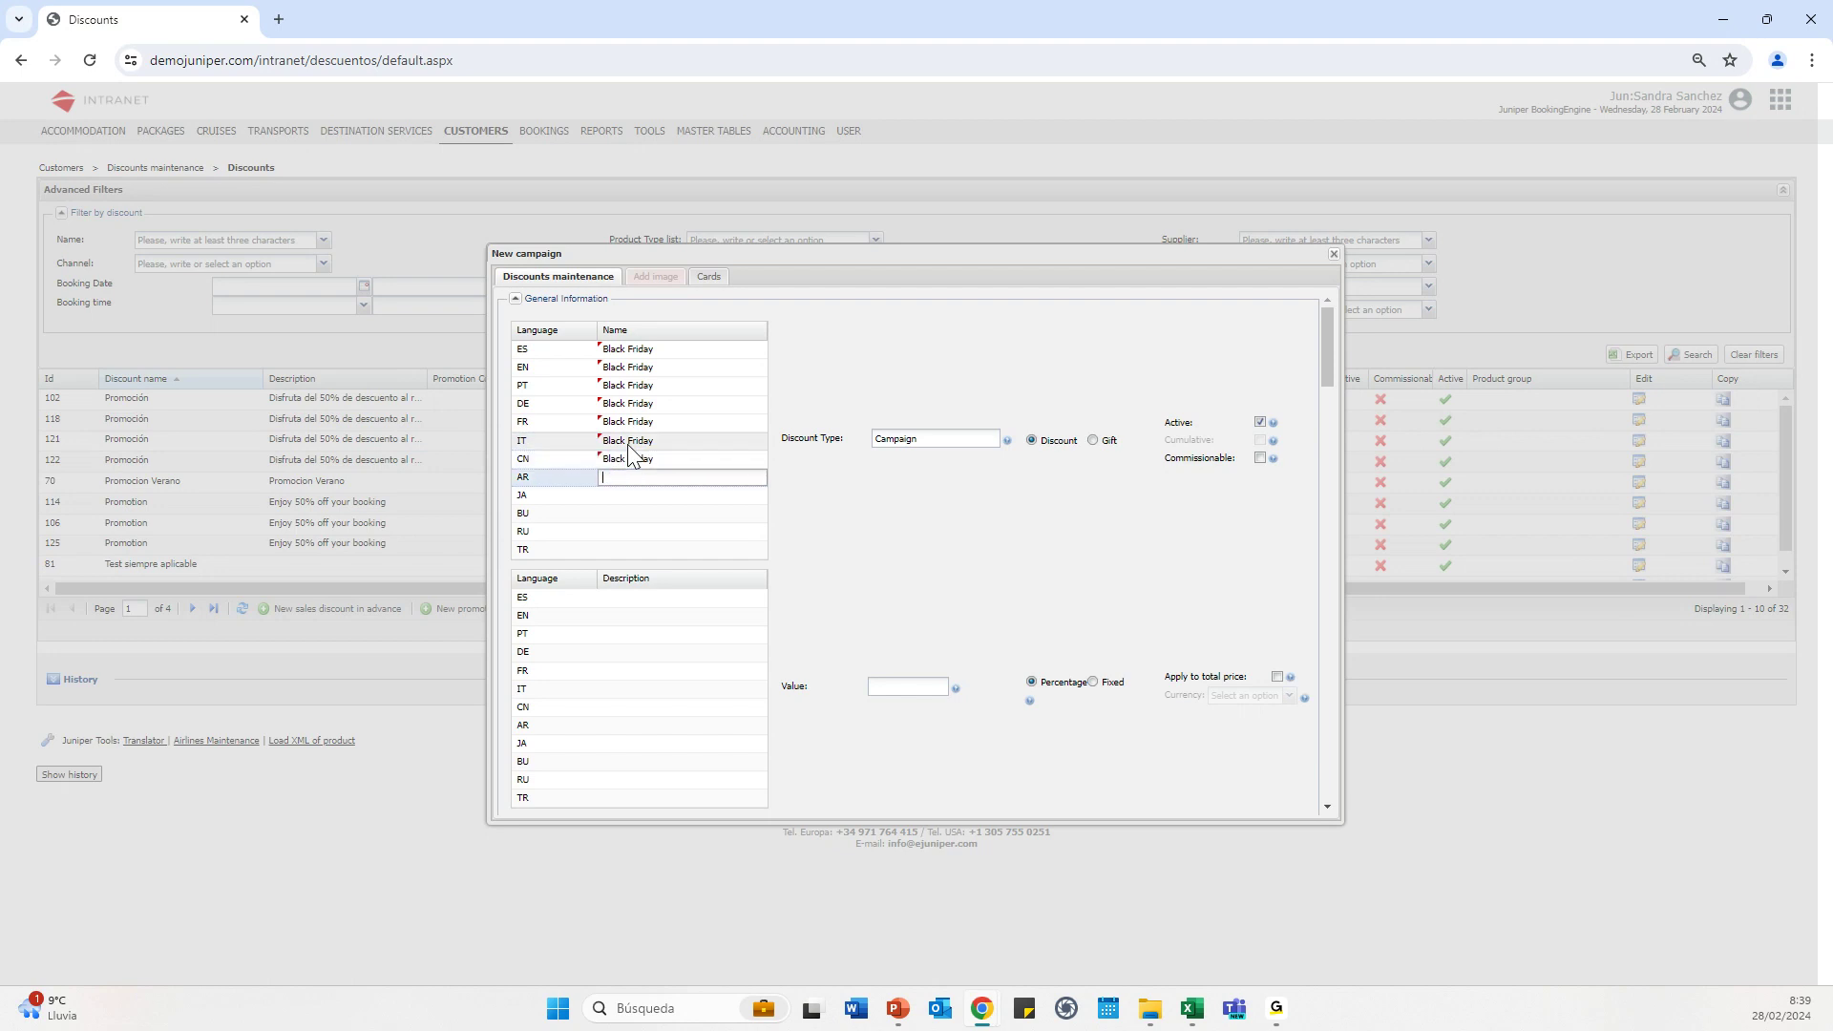
Paste "Black Friday" as the campaign's name for the AR, JA, BU, RU and TR languages
{"action": "key", "text": "ctrl+v"}
{"action": "key", "text": "Tab"}
{"action": "key", "text": "ctrl+v"}
{"action": "key", "text": "Tab"}
{"action": "key", "text": "ctrl+v"}
{"action": "key", "text": "Tab"}
{"action": "key", "text": "ctrl+v"}
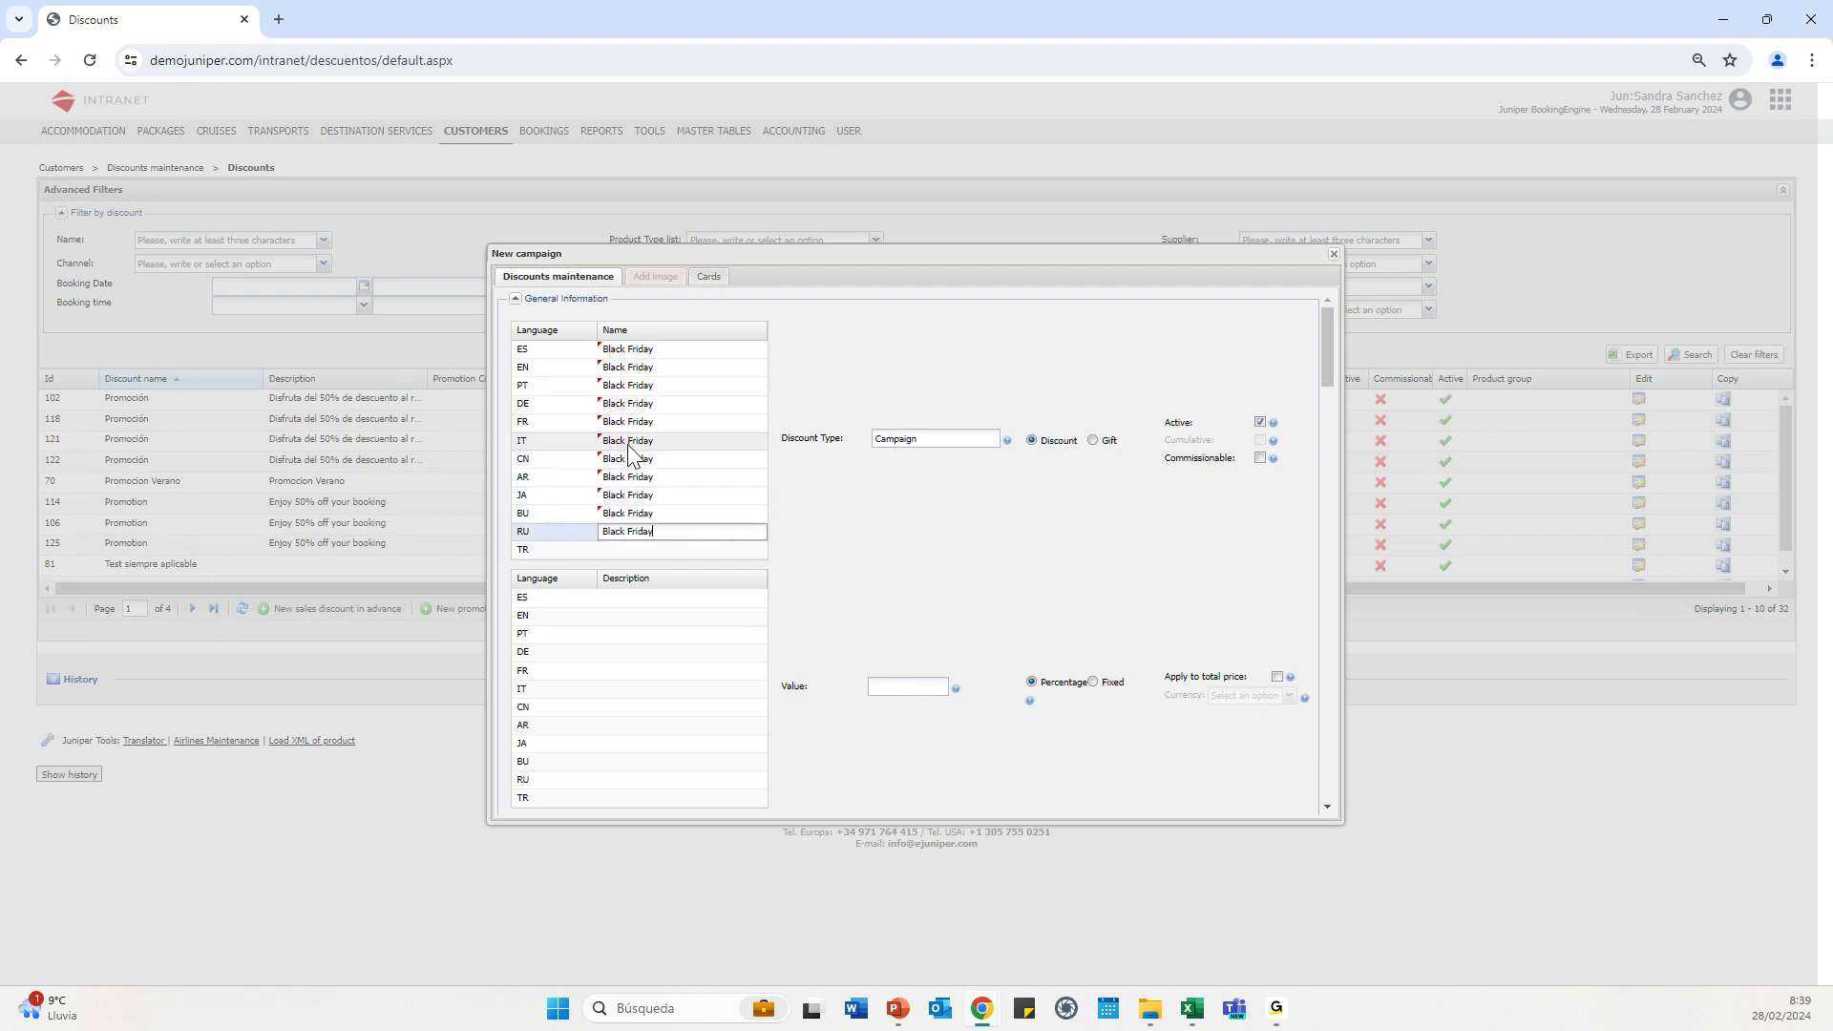
{"action": "key", "text": "Tab"}
{"action": "key", "text": "ctrl+v"}
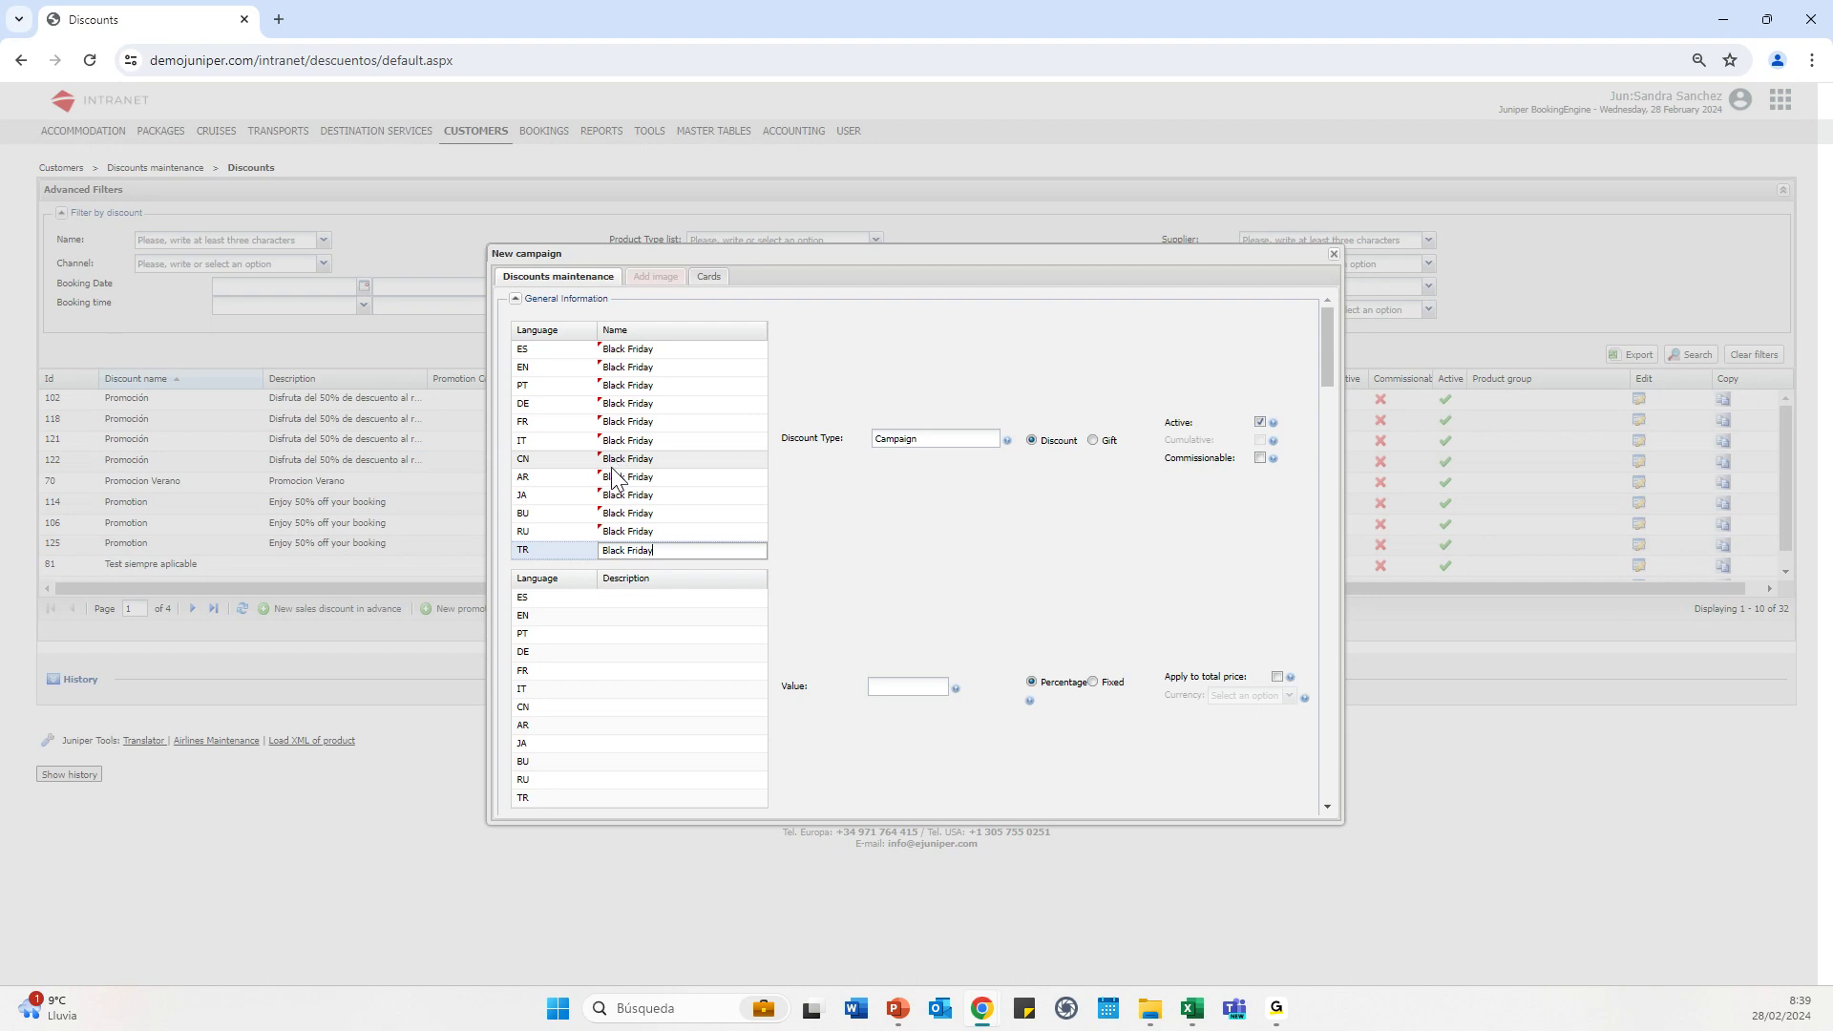
Enter "25% off" as the campaign's ES description and copy that text
{"action": "left_click", "coordinate": [616, 599]}
{"action": "type", "text": "2"}
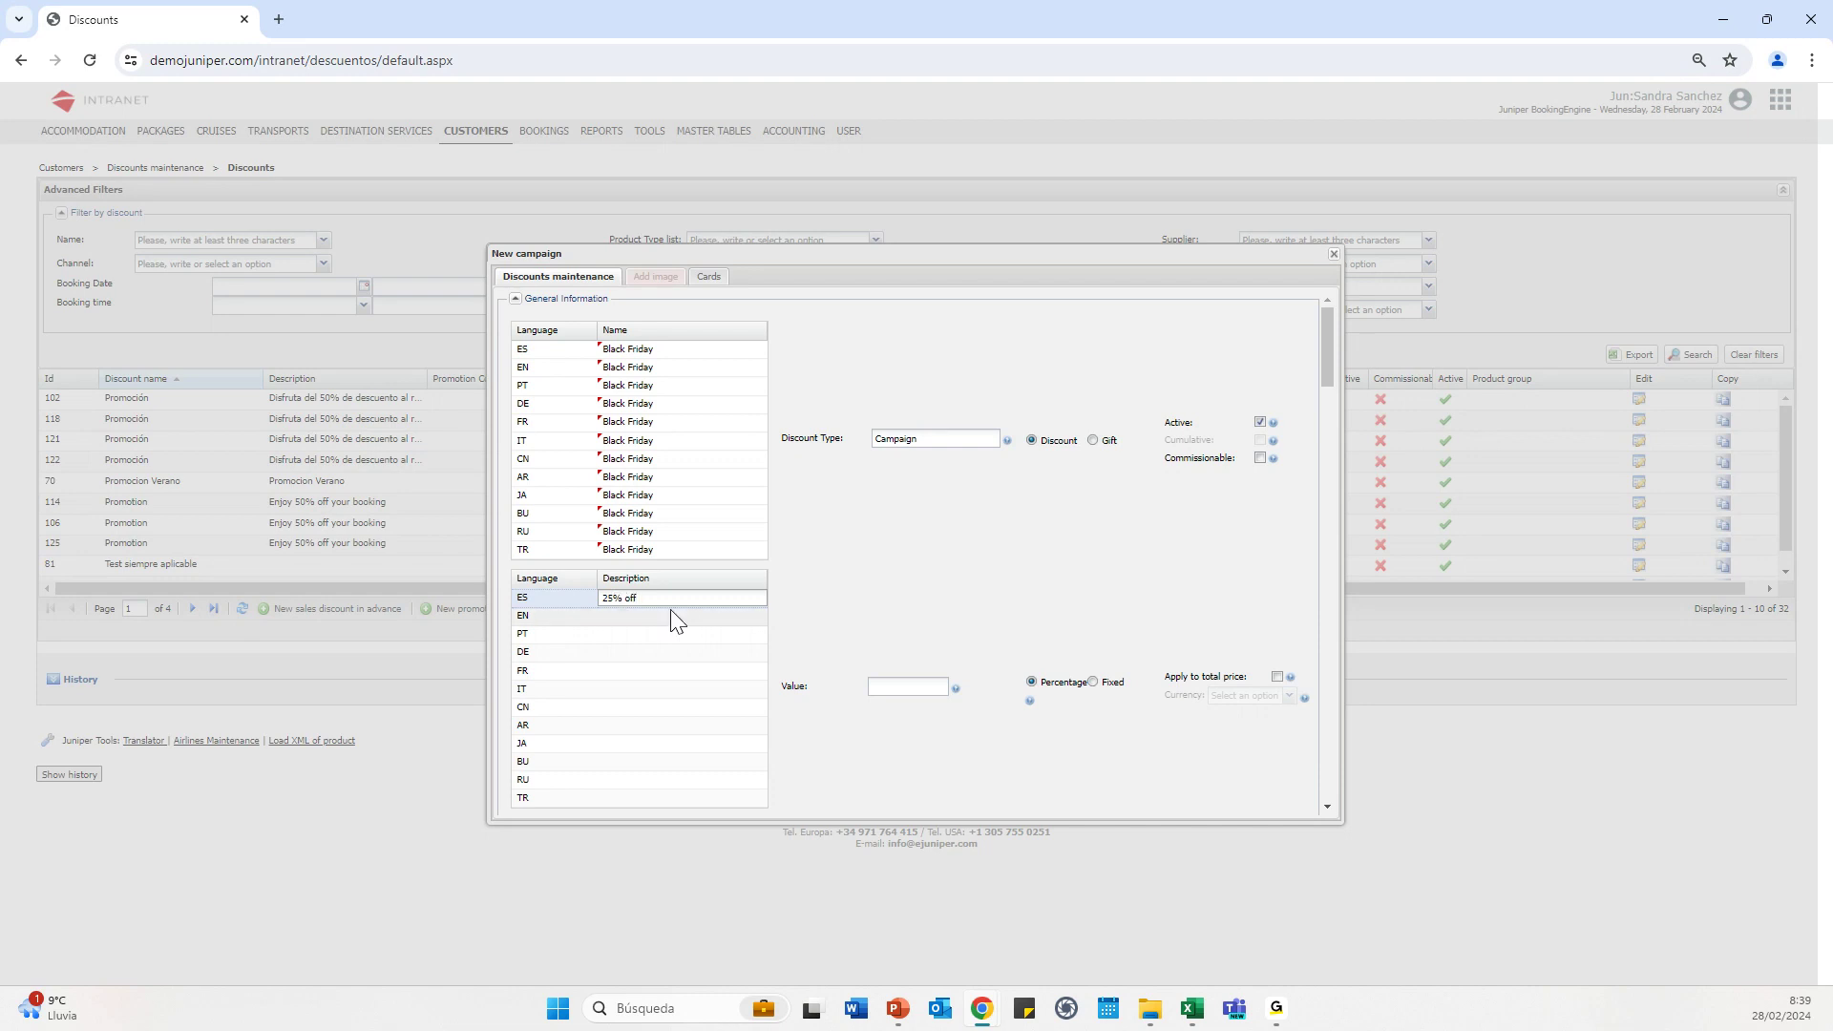
{"action": "left_click_drag", "start_coordinate": [710, 600], "coordinate": [563, 600]}
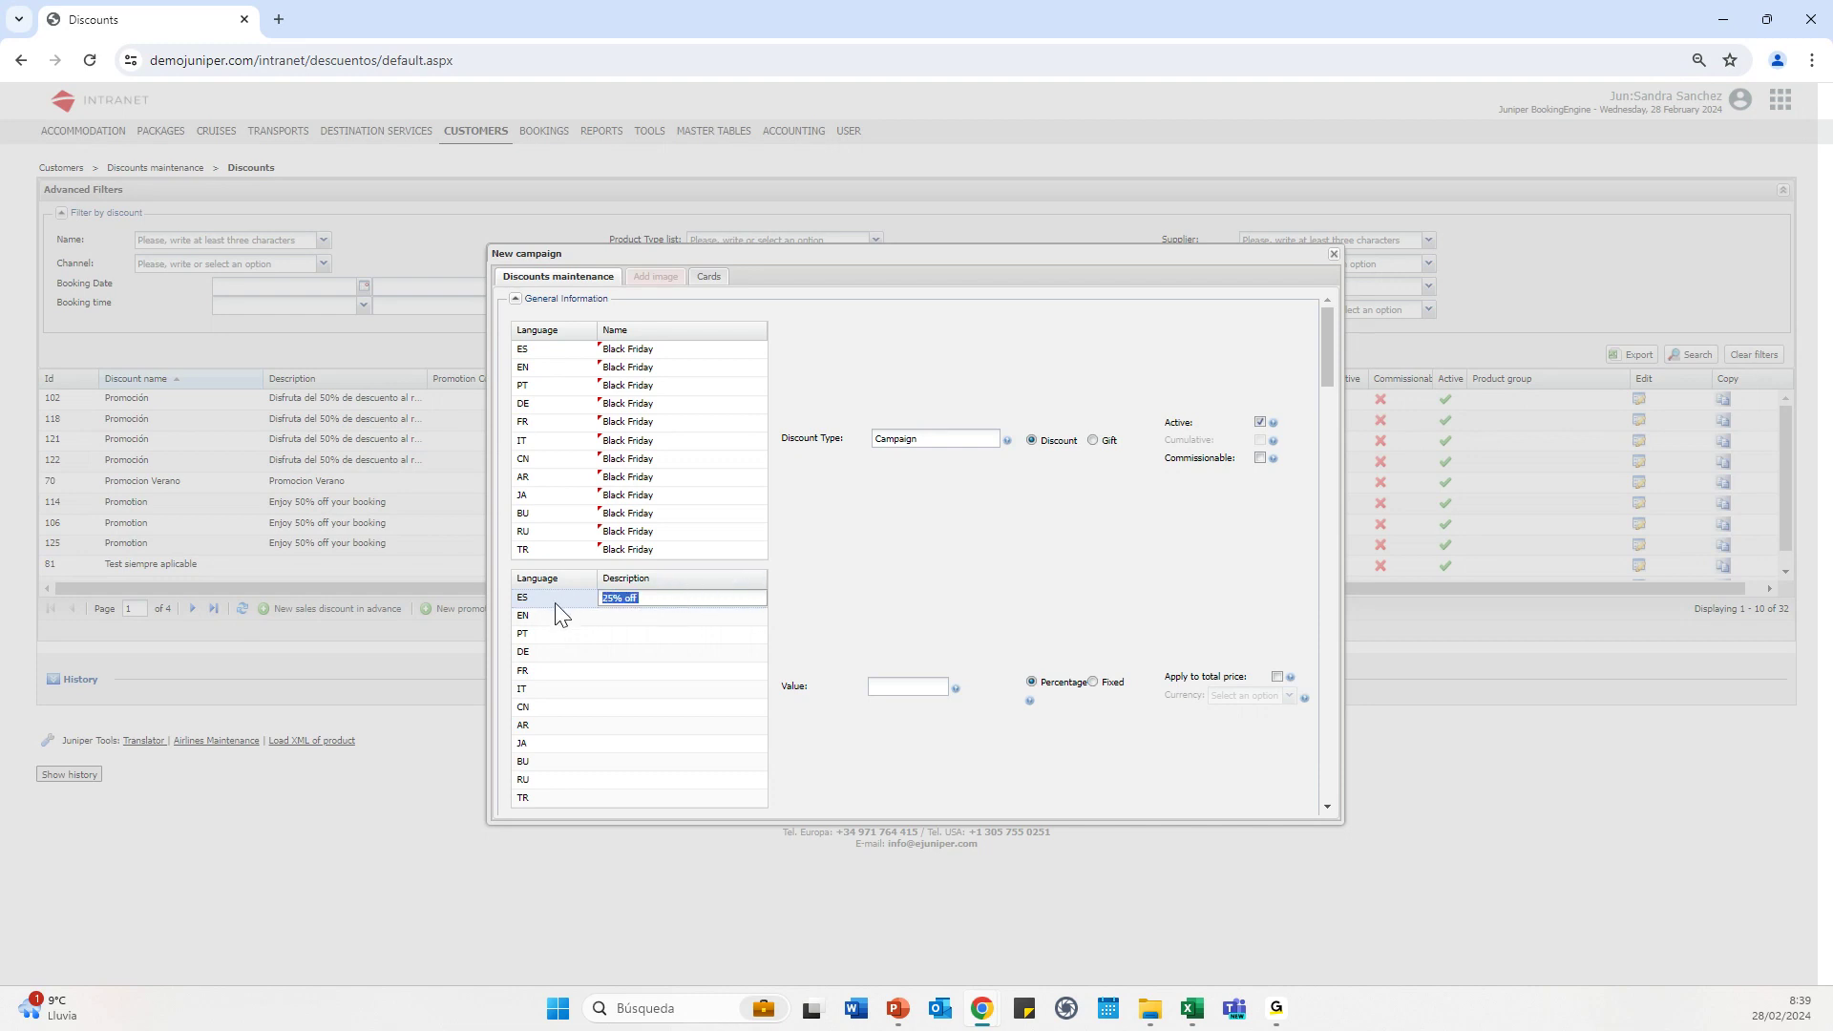
{"action": "left_click", "coordinate": [554, 604]}
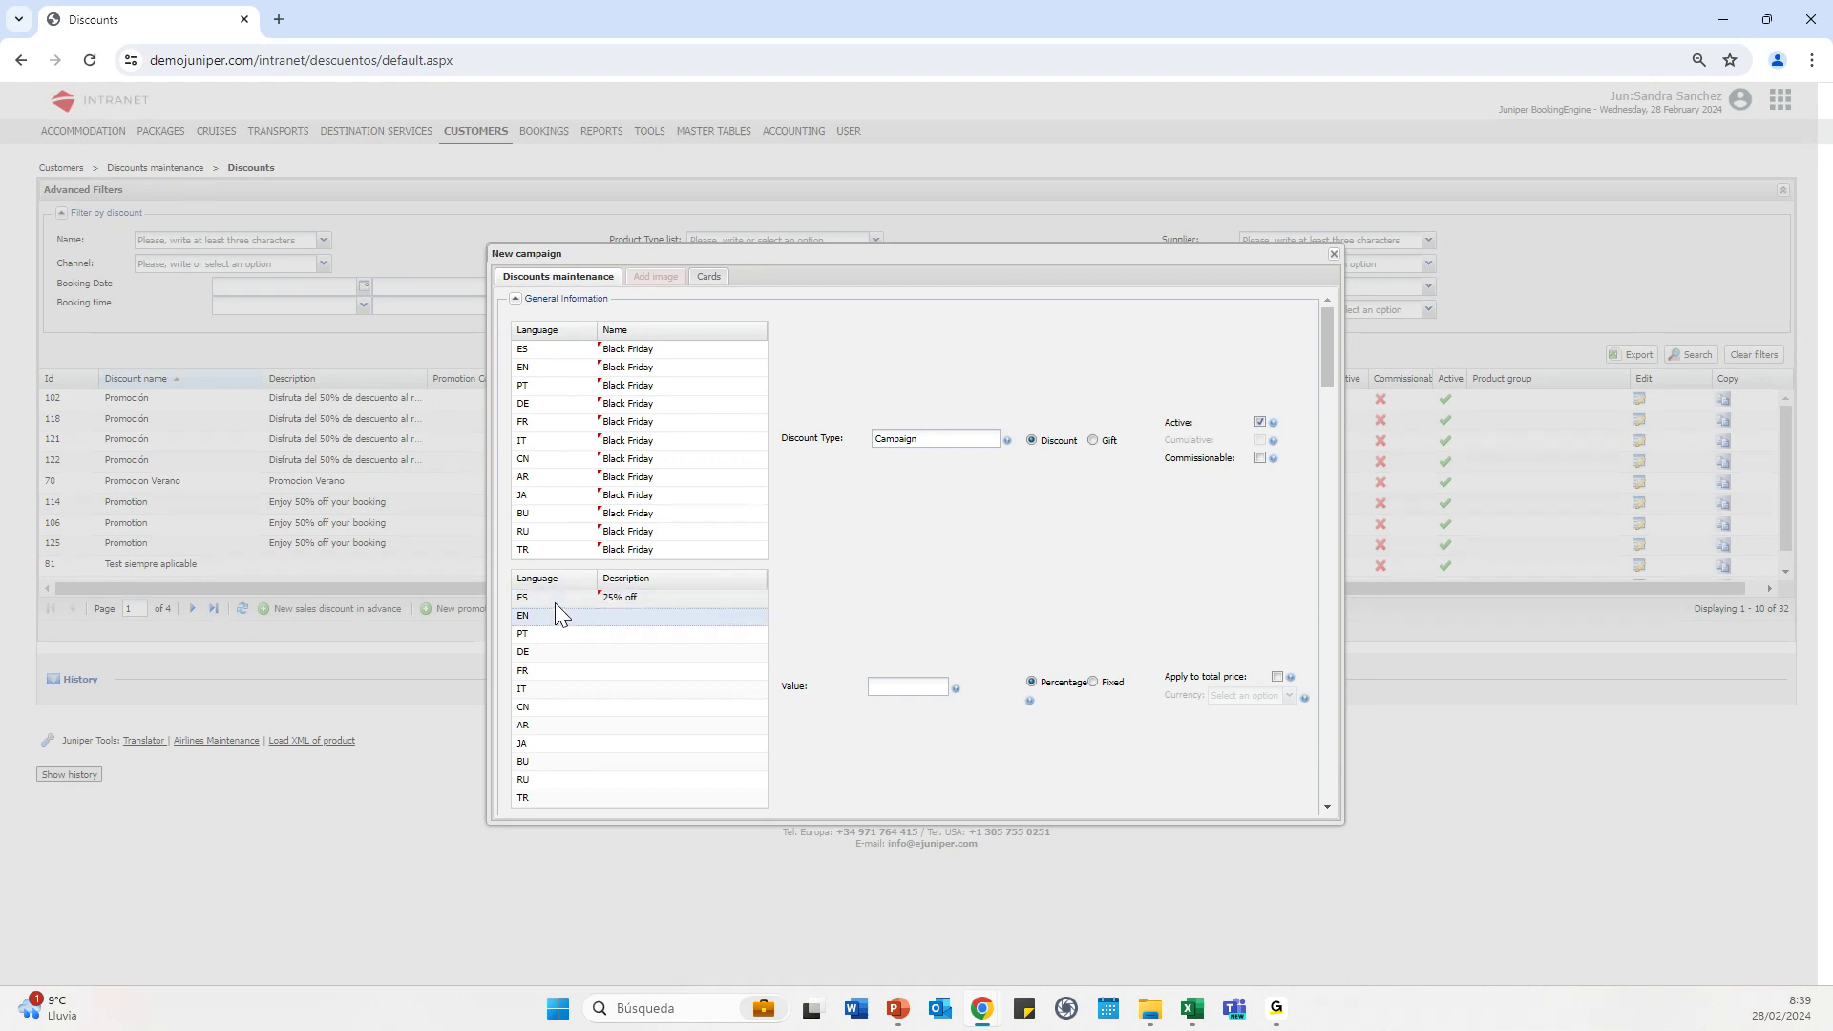
Paste "25% off" as the campaign's description for the EN, PT, DE, FR, IT and CN languages
{"action": "left_click", "coordinate": [671, 616]}
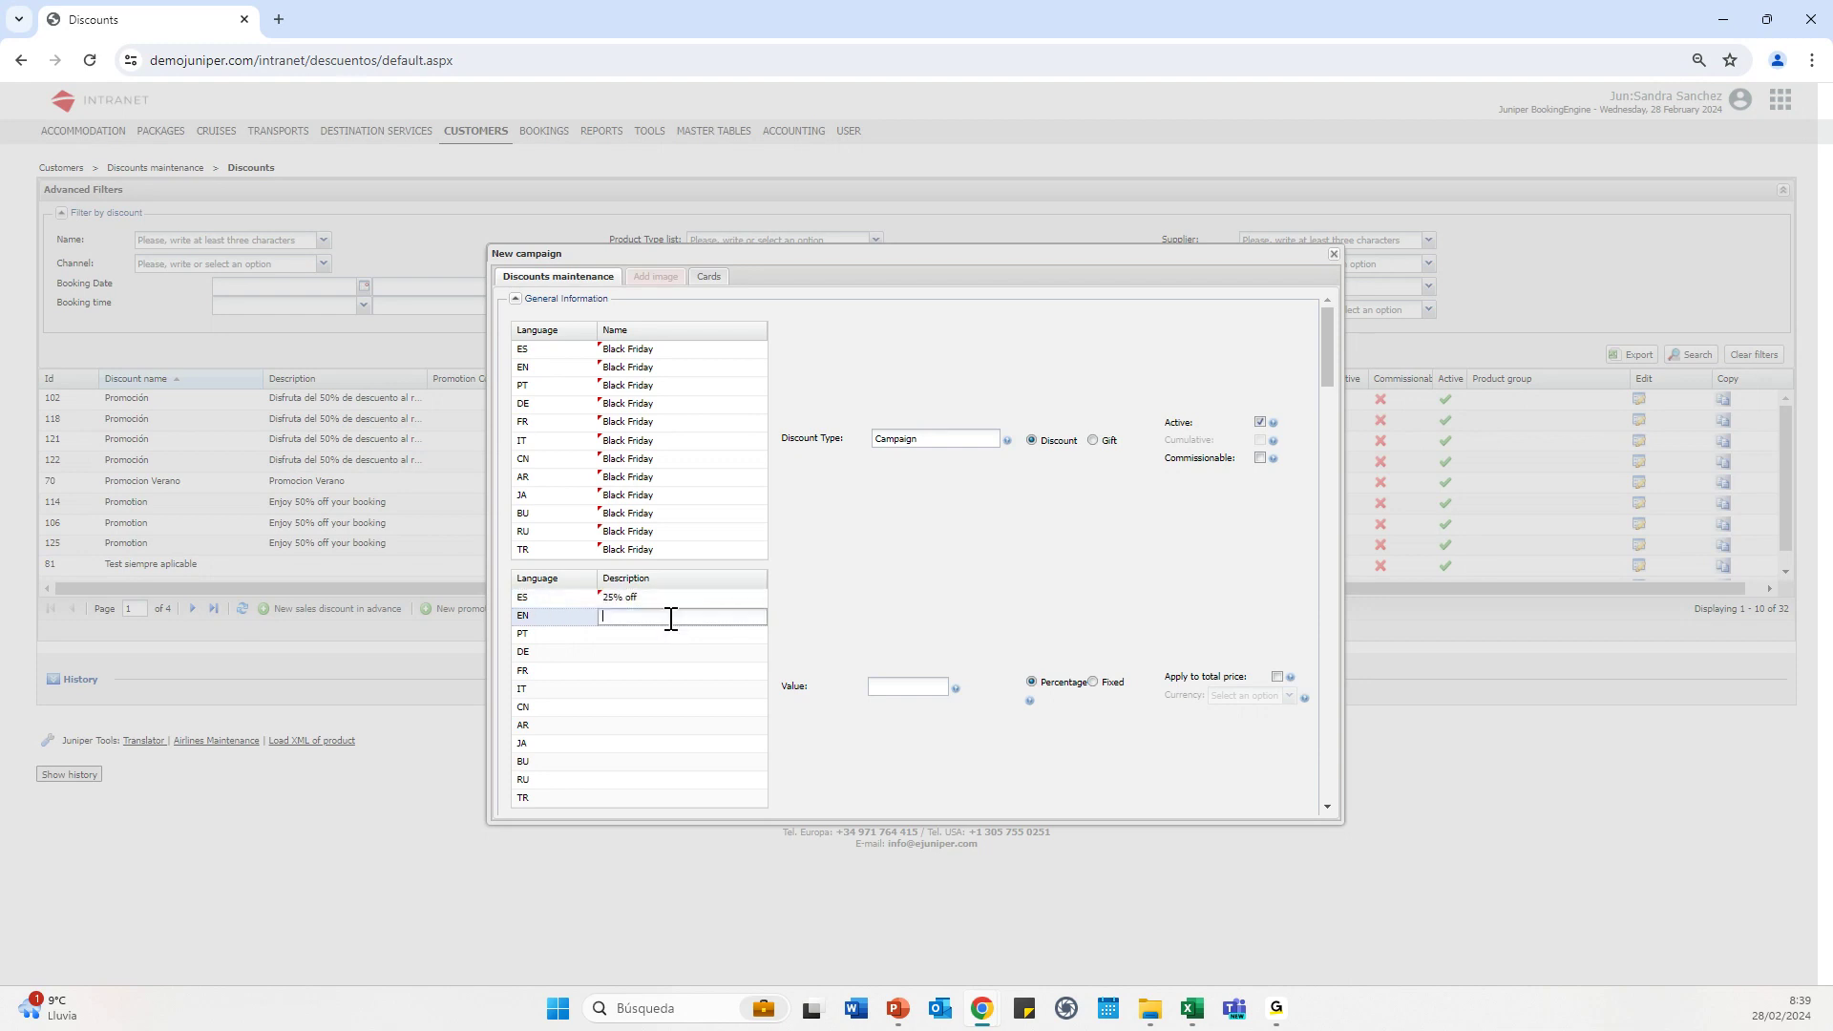
{"action": "key", "text": "ctrl+v"}
{"action": "key", "text": "Tab"}
{"action": "key", "text": "ctrl+v"}
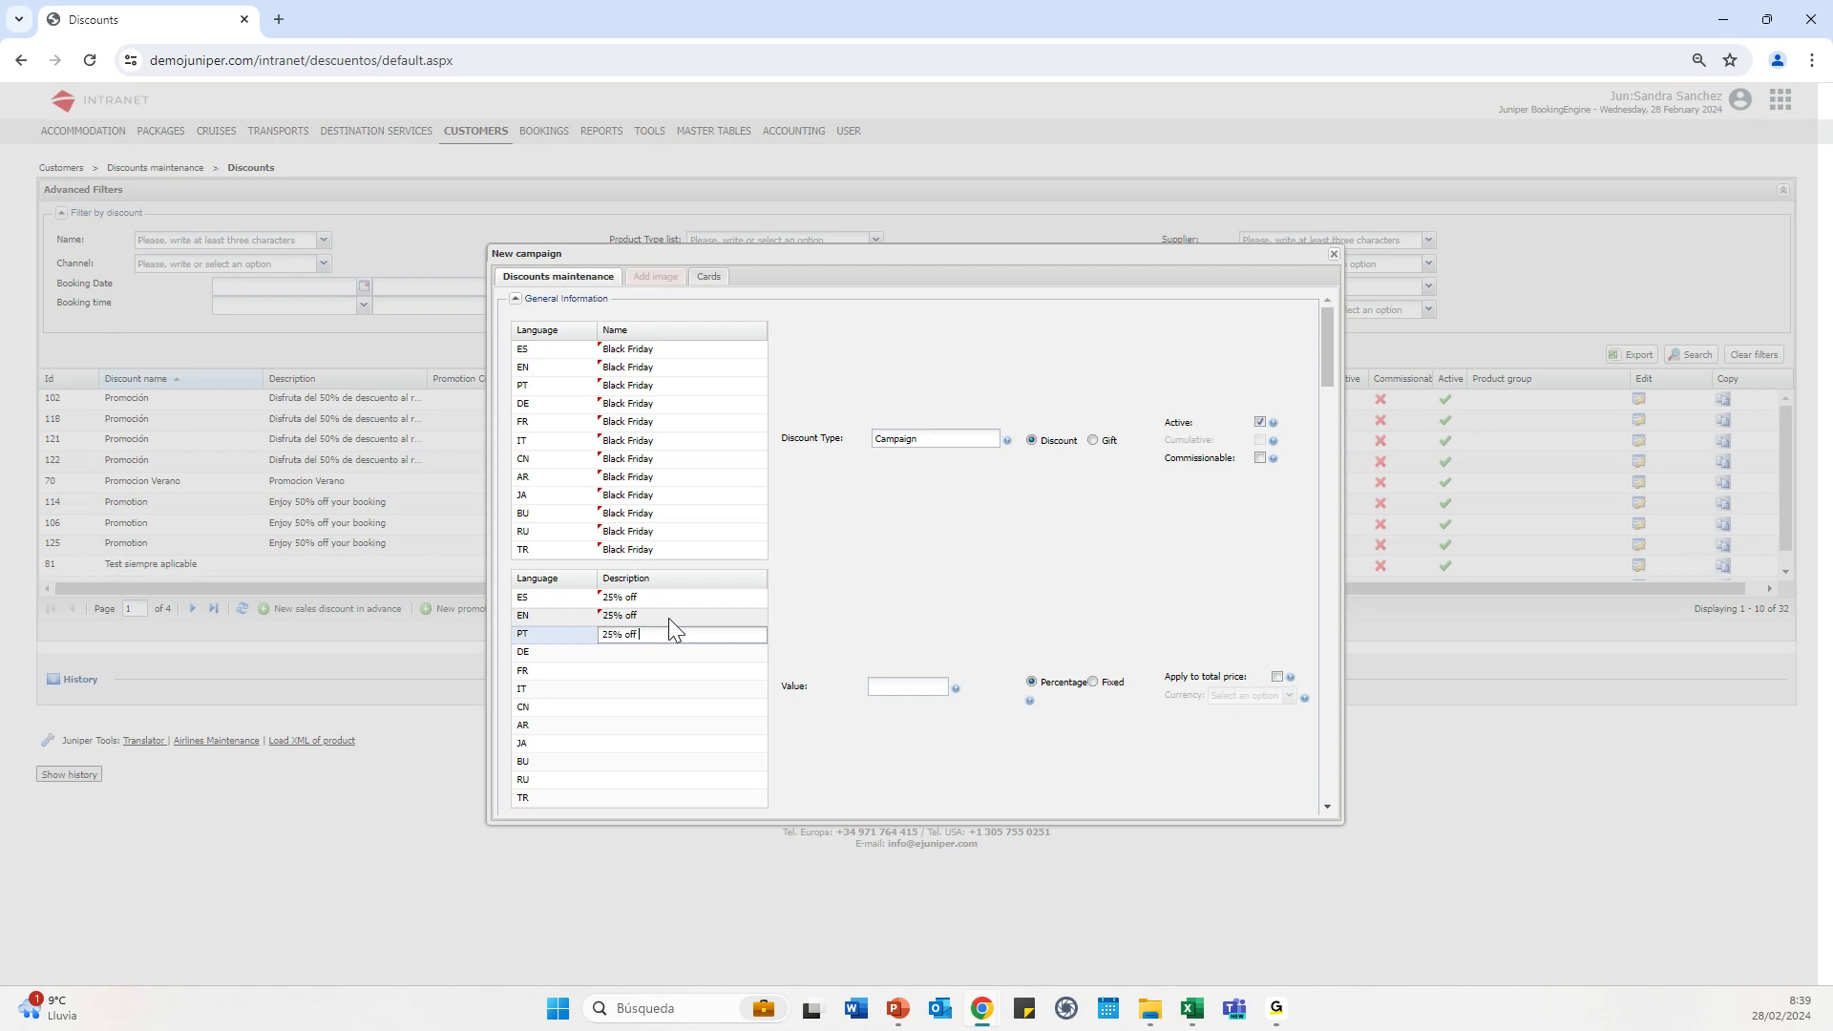
{"action": "key", "text": "Tab"}
{"action": "key", "text": "ctrl+v"}
{"action": "key", "text": "Tab"}
{"action": "key", "text": "ctrl+v"}
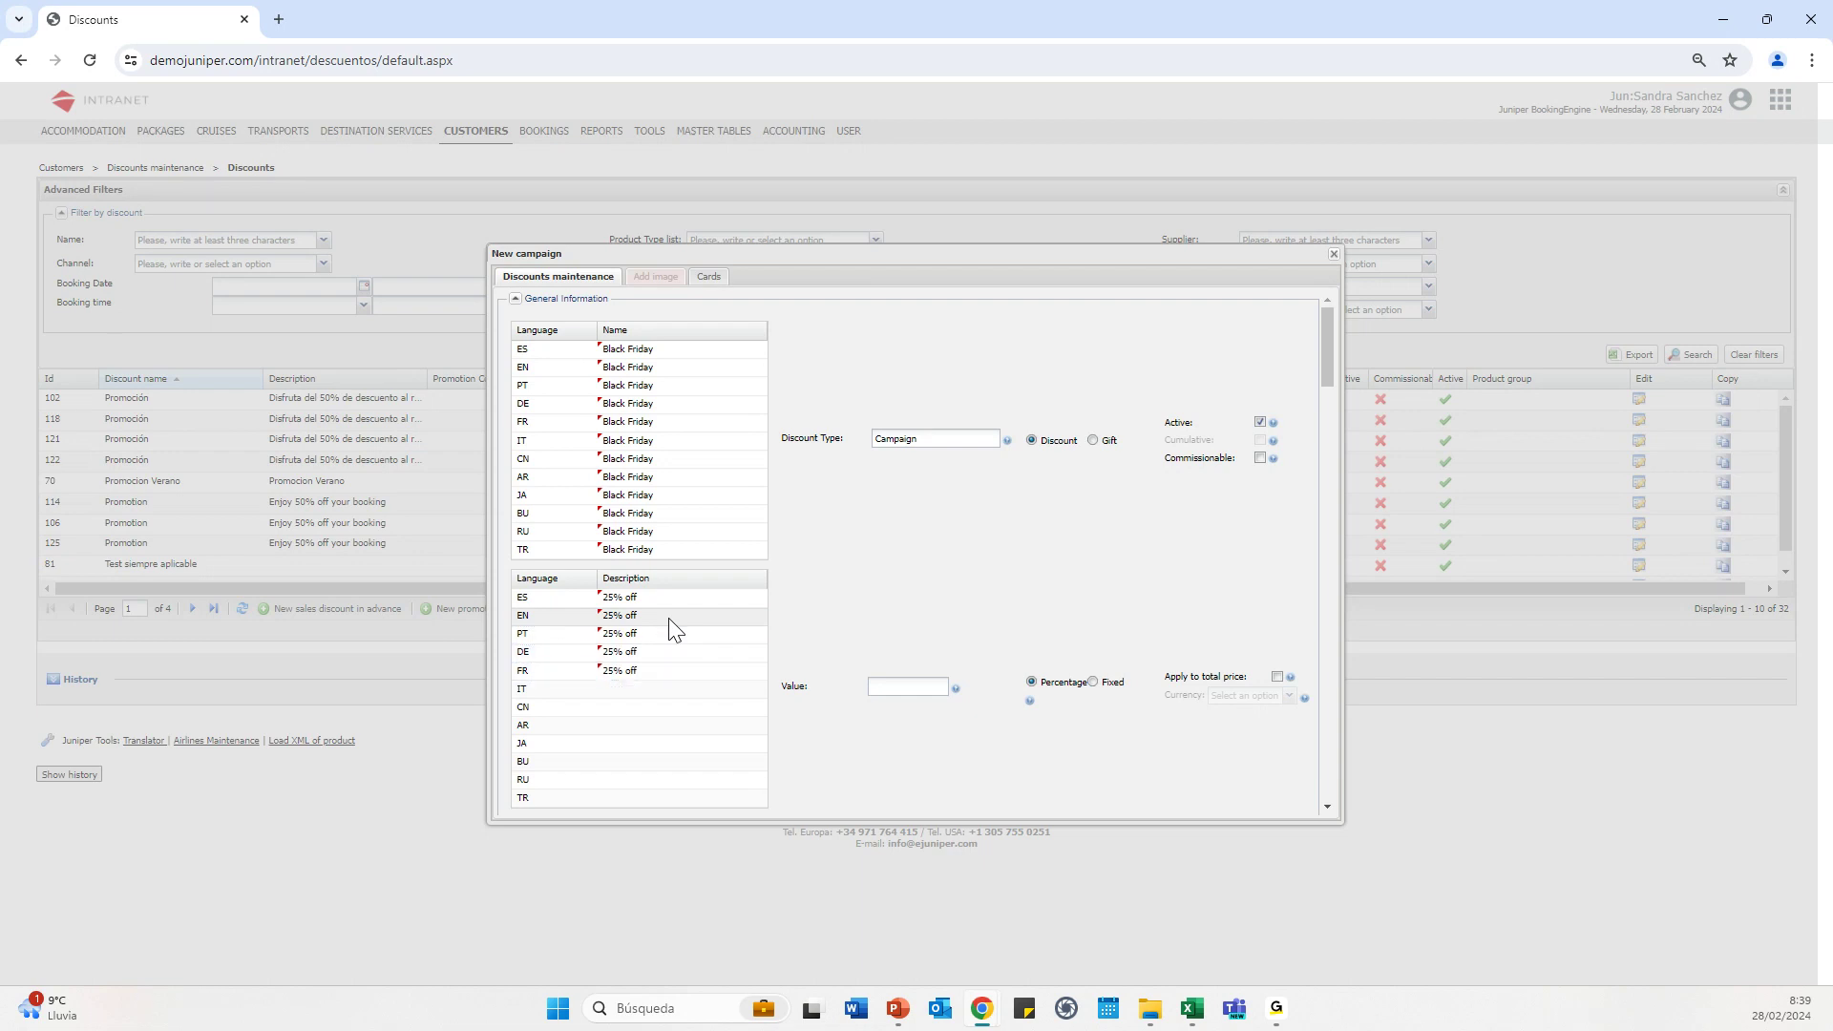
{"action": "key", "text": "Tab"}
{"action": "key", "text": "ctrl+v"}
{"action": "key", "text": "Tab"}
{"action": "key", "text": "ctrl+v"}
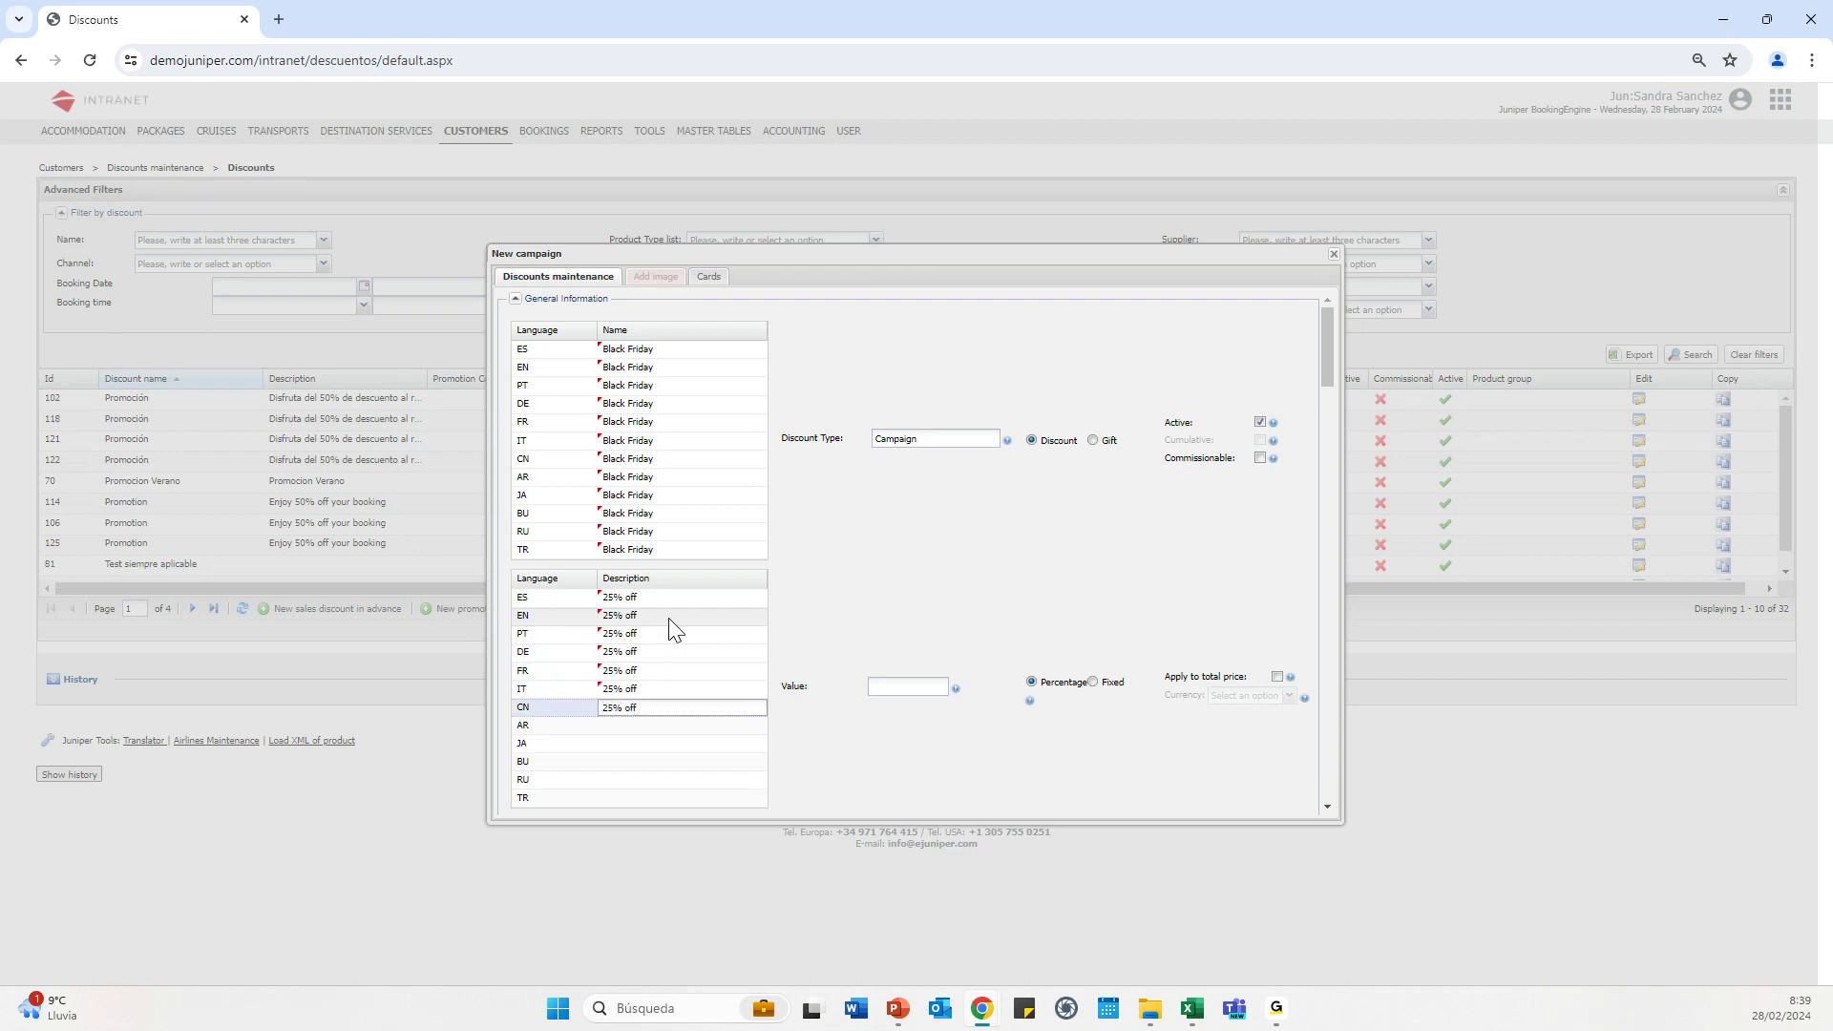
Paste "25% off" as the campaign's description for the AR, JA, BU, RU and TR languages
{"action": "key", "text": "Tab"}
{"action": "key", "text": "ctrl+v"}
{"action": "key", "text": "Tab"}
{"action": "key", "text": "ctrl+v"}
{"action": "key", "text": "Tab"}
{"action": "key", "text": "ctrl+v"}
{"action": "key", "text": "Tab"}
{"action": "key", "text": "ctrl+v"}
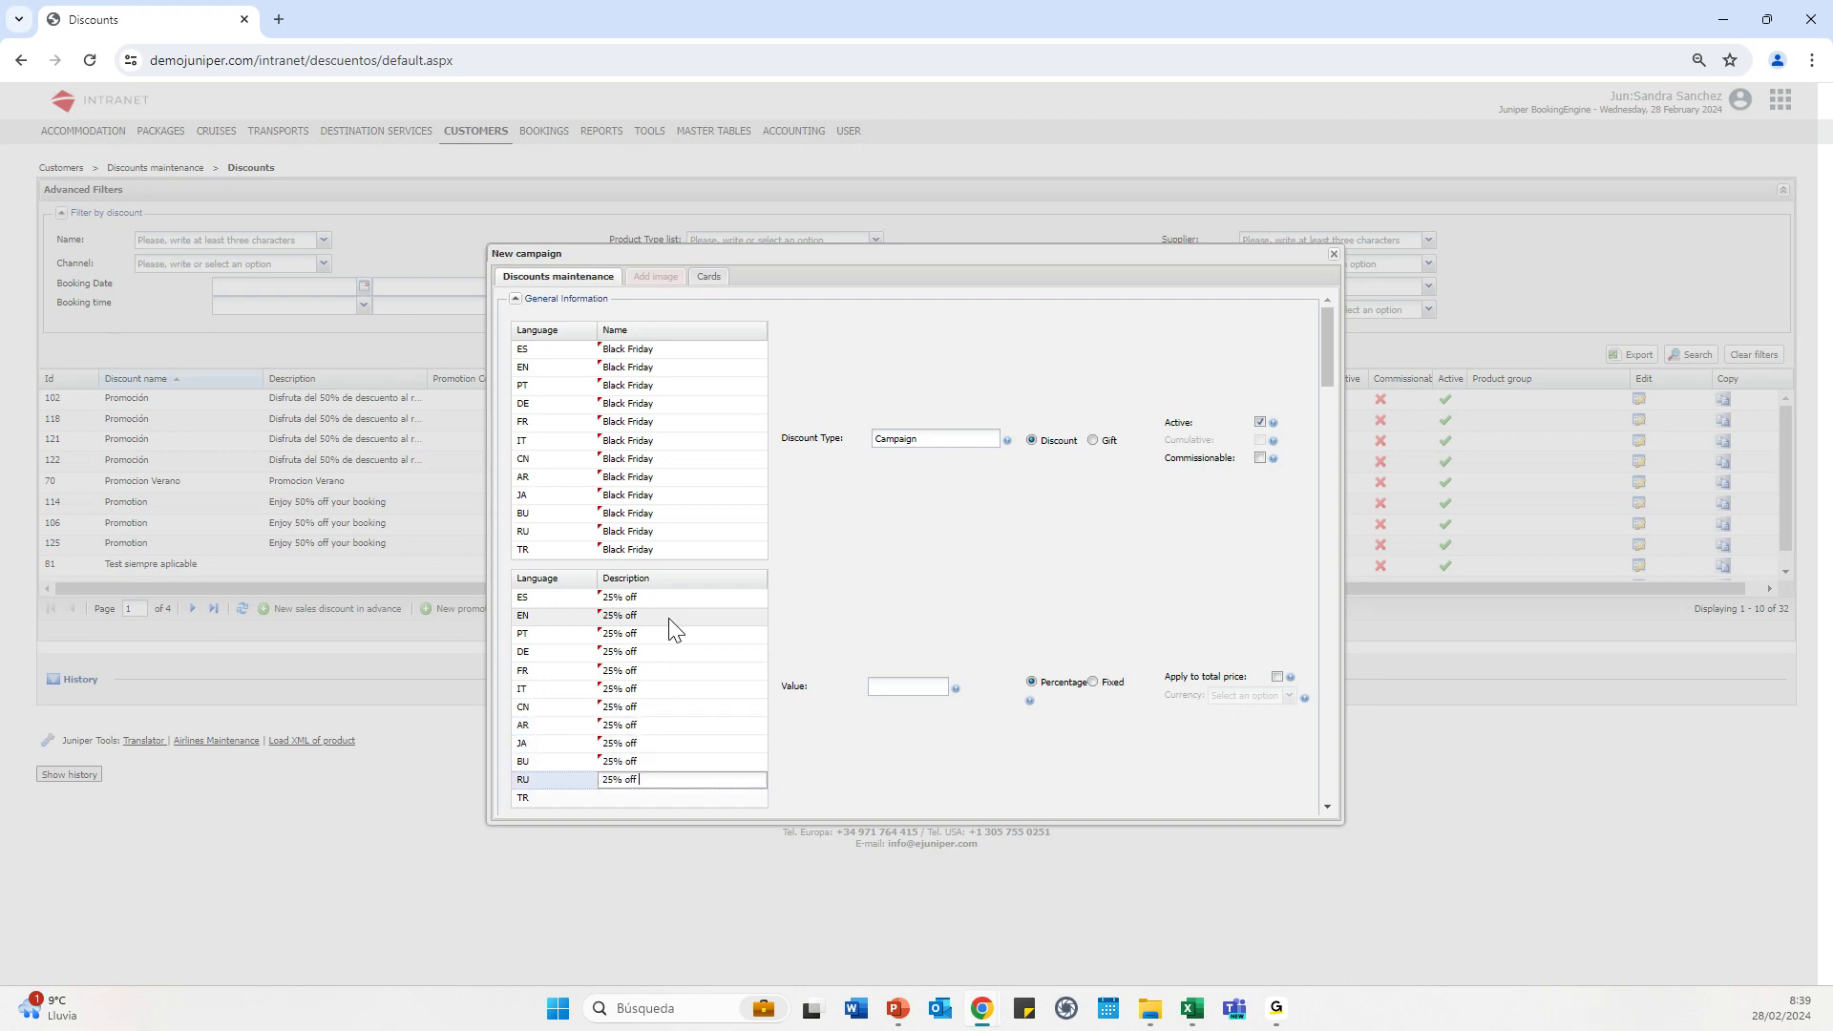
{"action": "key", "text": "Tab"}
{"action": "key", "text": "ctrl+v"}
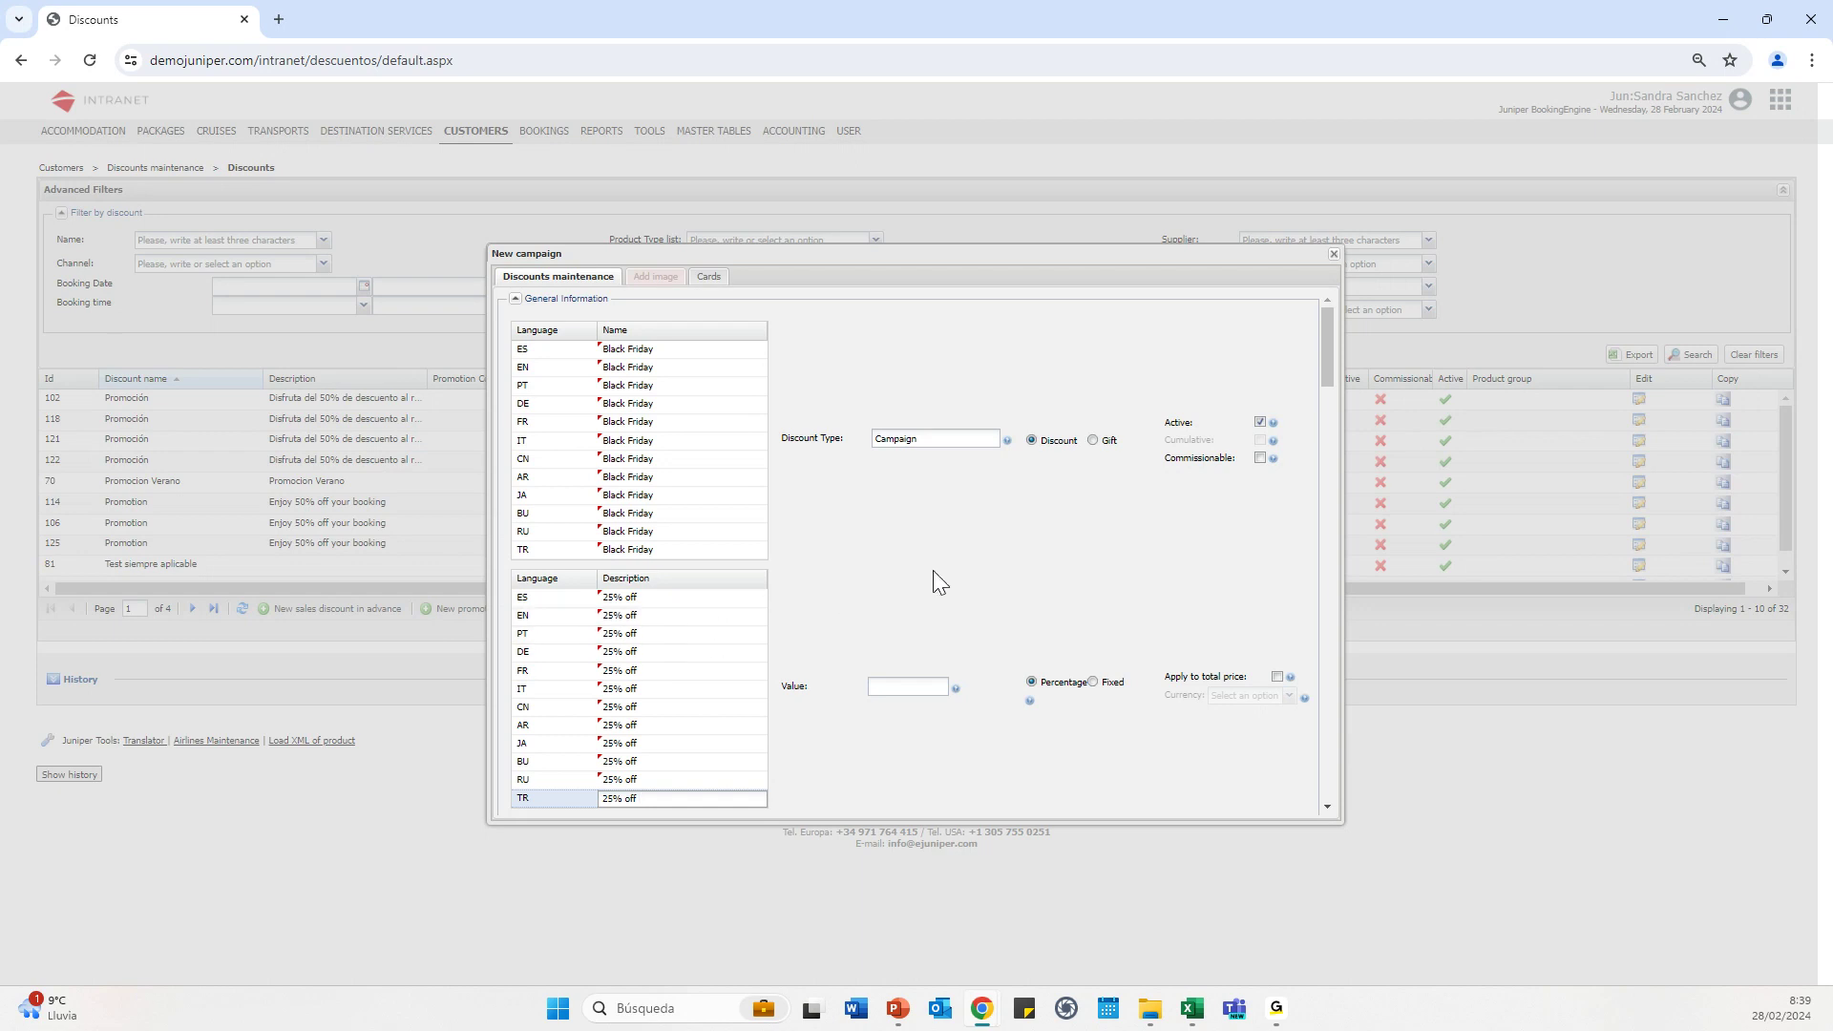
Set the campaign's percentage discount value to 25 and its maximum allowed amount to 1000
{"action": "left_click", "coordinate": [919, 690]}
{"action": "type", "text": "25"}
{"action": "scroll", "coordinate": [943, 567], "scroll_direction": "down", "scroll_amount": 1}
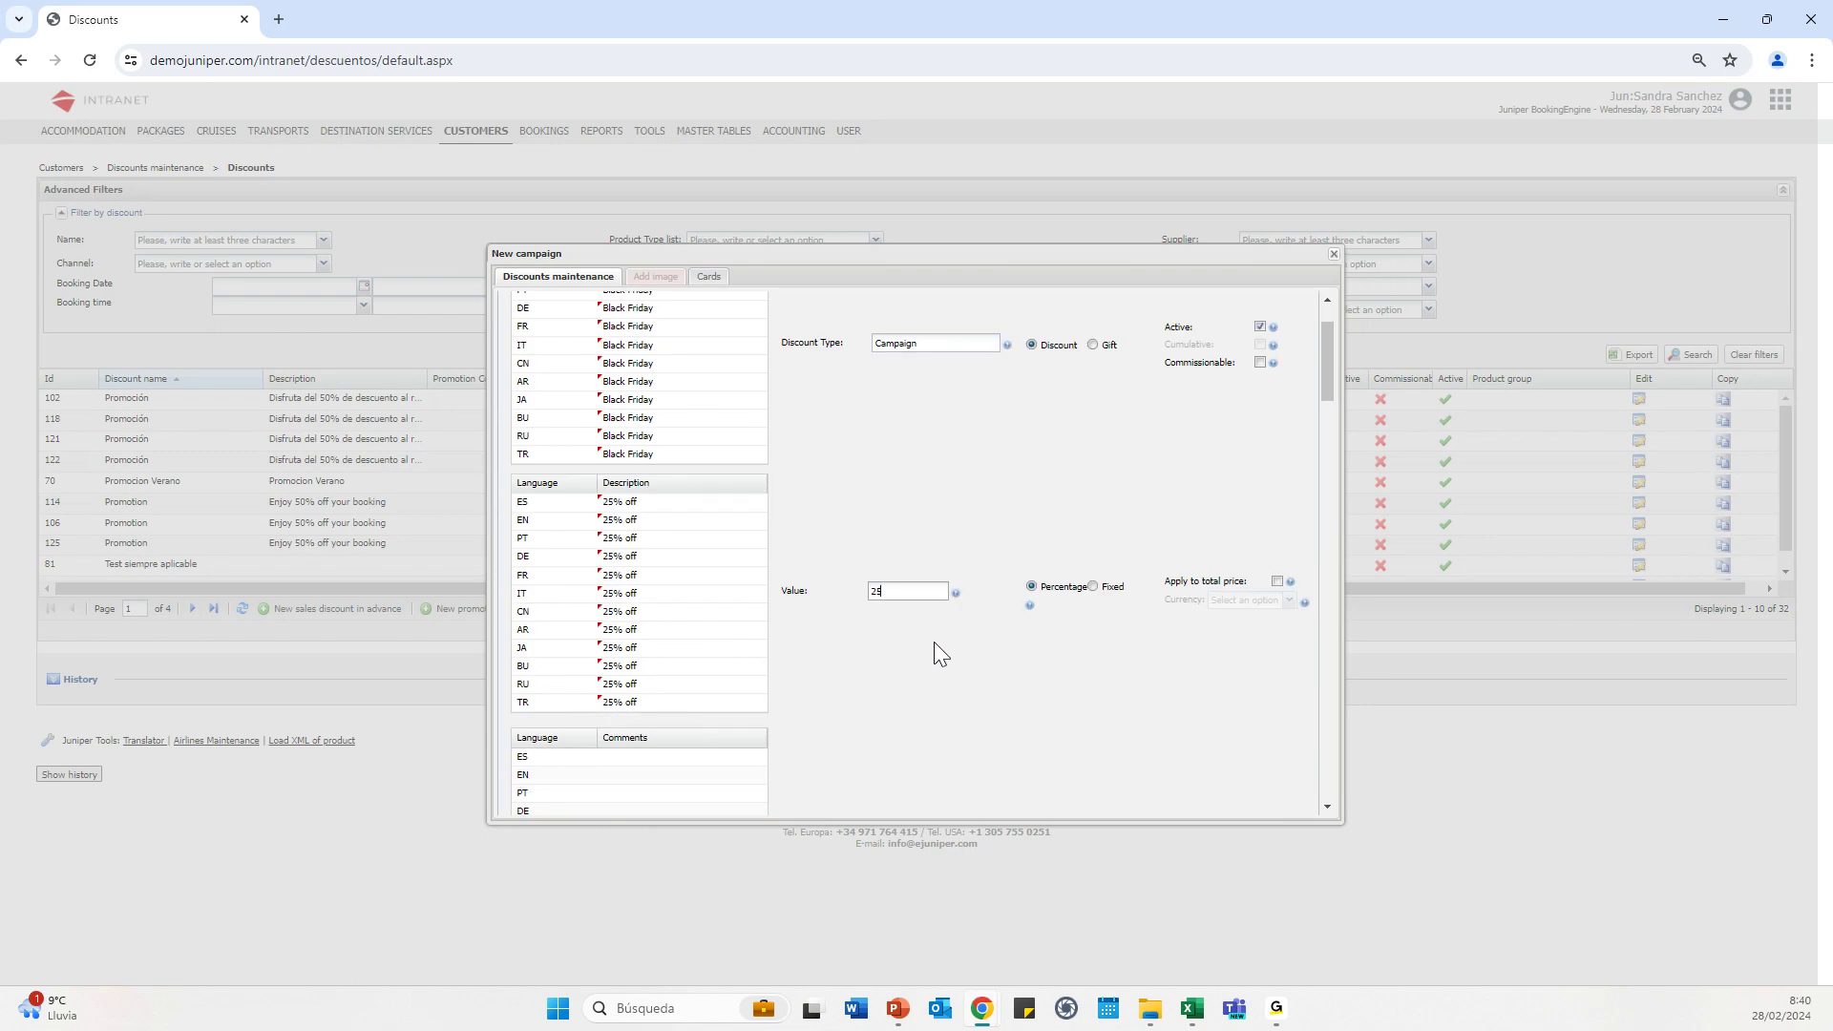
{"action": "scroll", "coordinate": [936, 645], "scroll_direction": "down", "scroll_amount": 3}
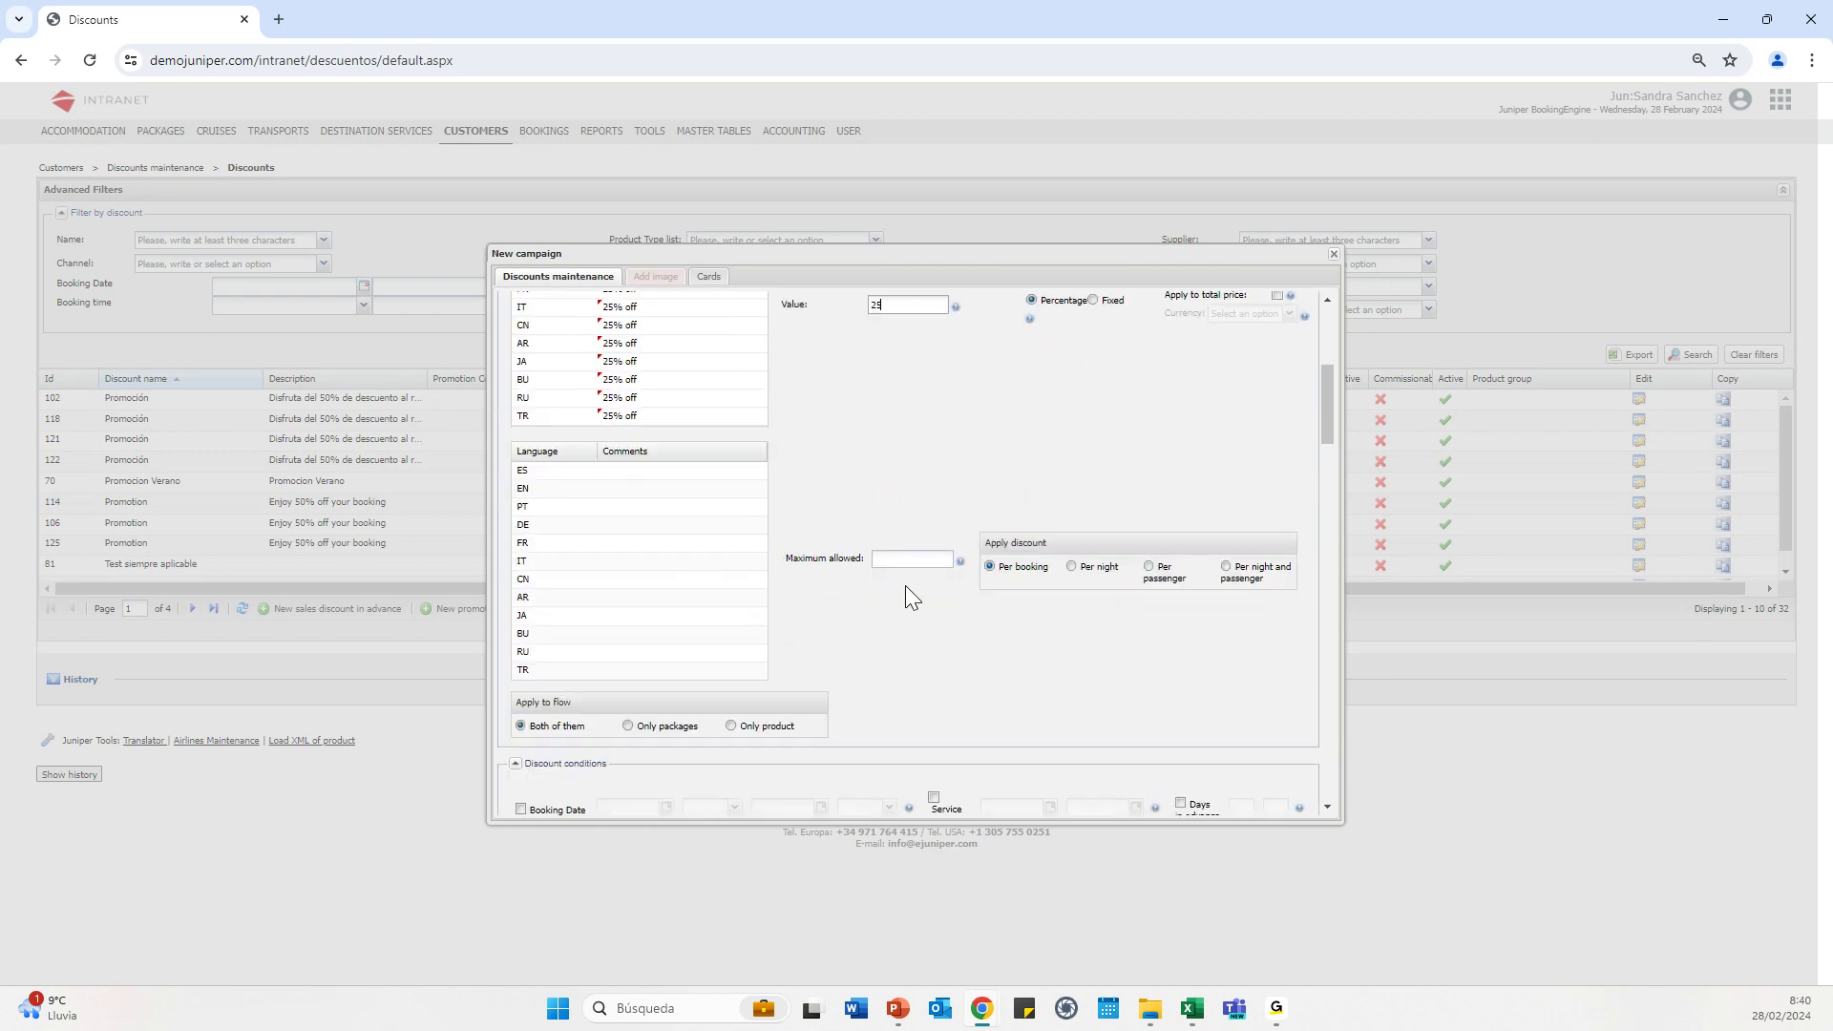
{"action": "left_click", "coordinate": [910, 564]}
{"action": "type", "text": "1000"}
Enter "BLACKFRIDAY" as the campaign's promotion code and set its maximum uses to 100
{"action": "scroll", "coordinate": [1056, 605], "scroll_direction": "down", "scroll_amount": 1}
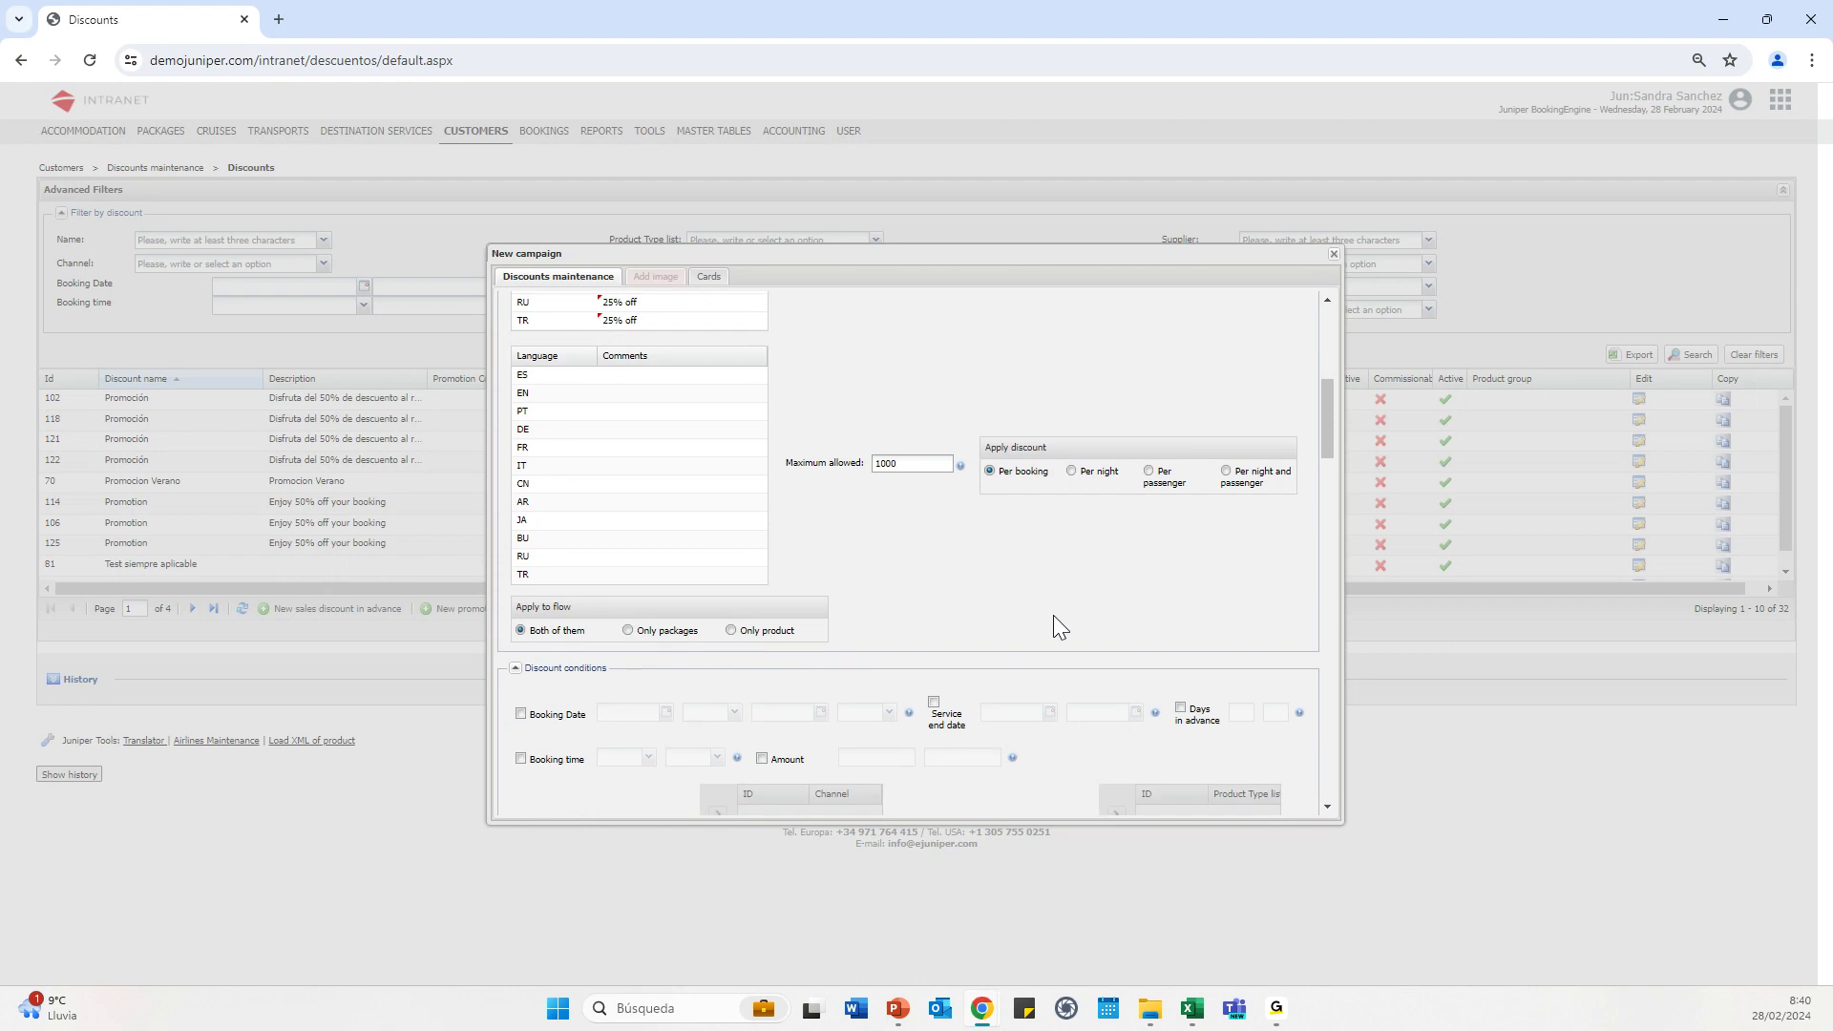
{"action": "scroll", "coordinate": [1091, 632], "scroll_direction": "down", "scroll_amount": 3}
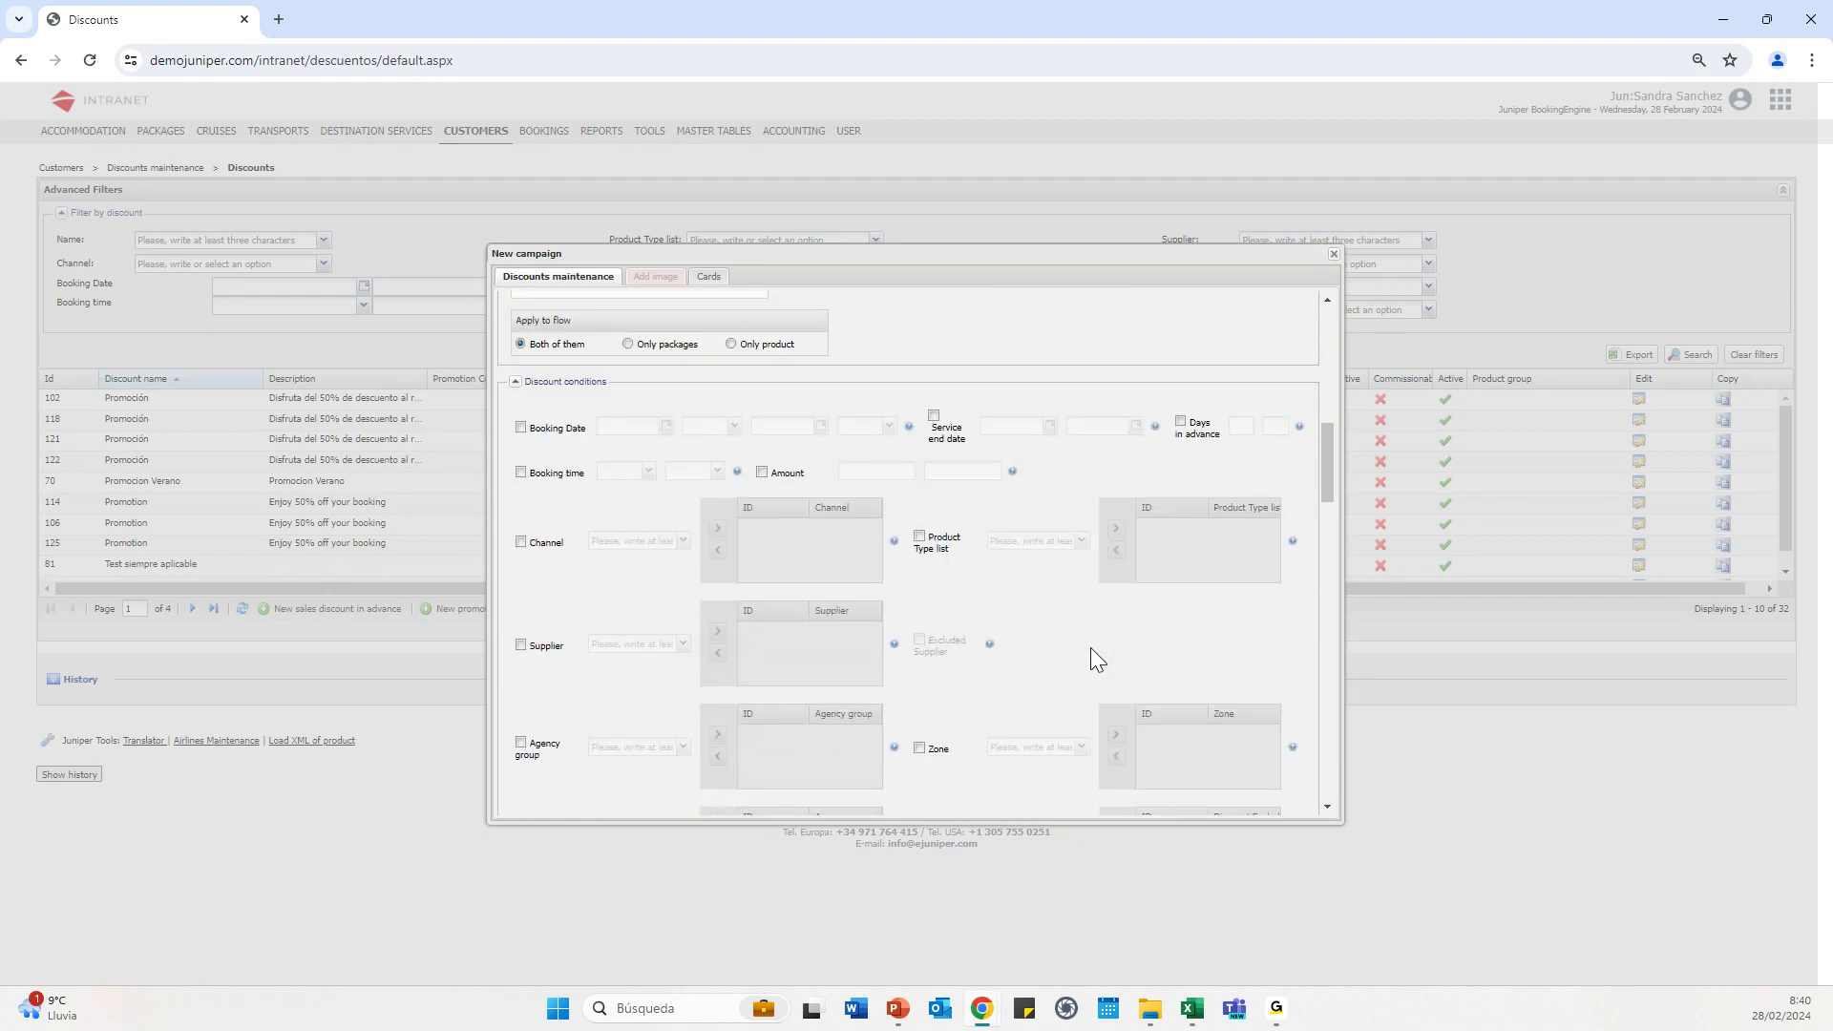
{"action": "scroll", "coordinate": [1090, 647], "scroll_direction": "down", "scroll_amount": 2}
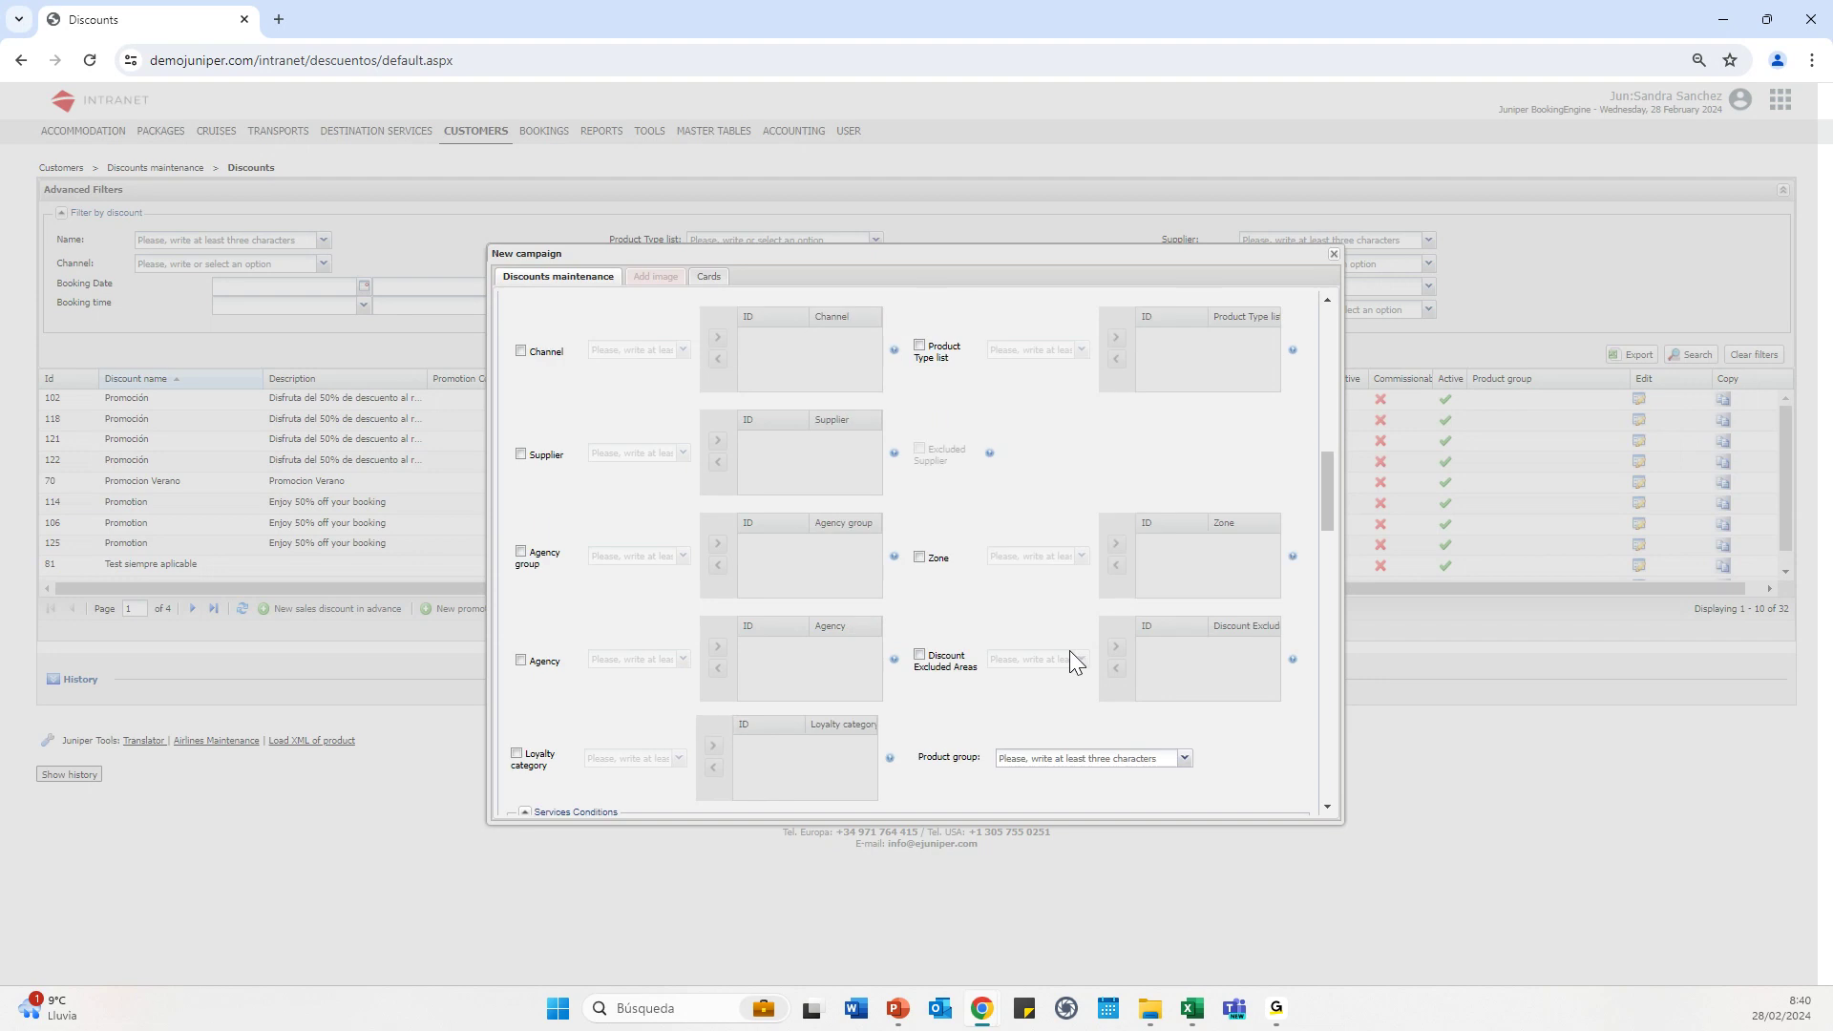
{"action": "scroll", "coordinate": [1060, 658], "scroll_direction": "down", "scroll_amount": 5}
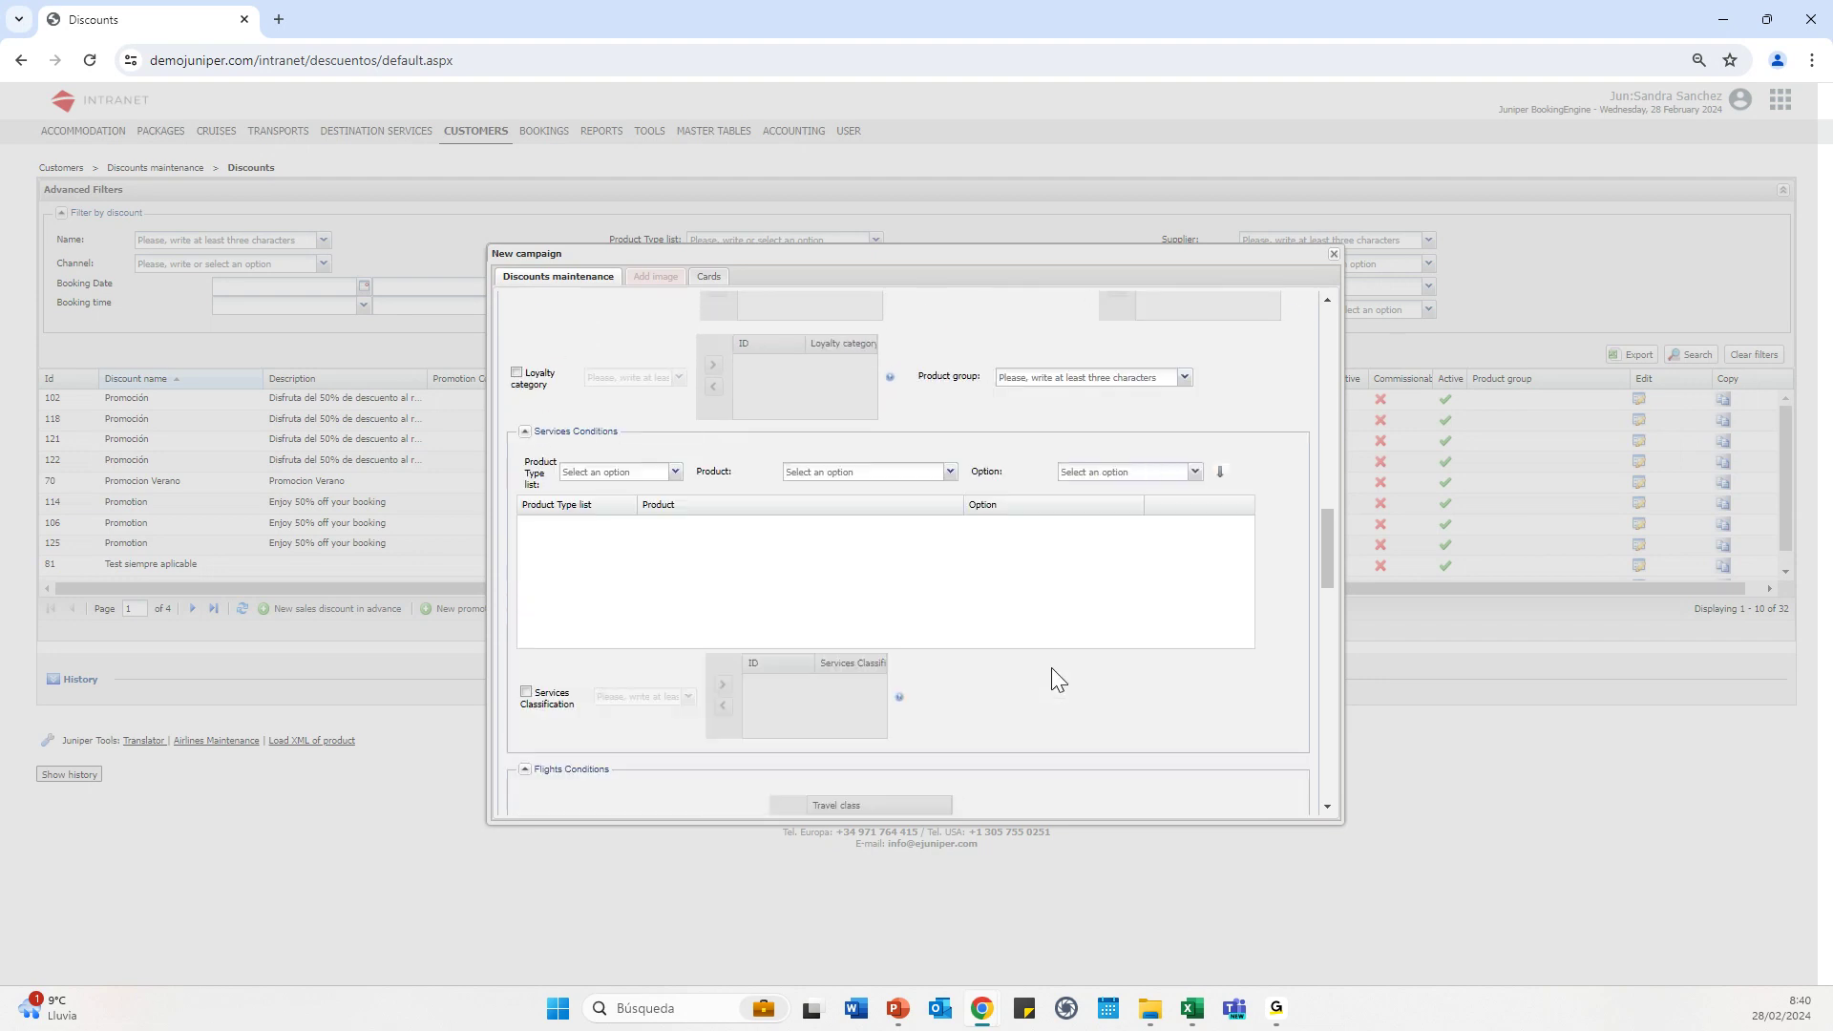
{"action": "scroll", "coordinate": [1052, 665], "scroll_direction": "down", "scroll_amount": 10}
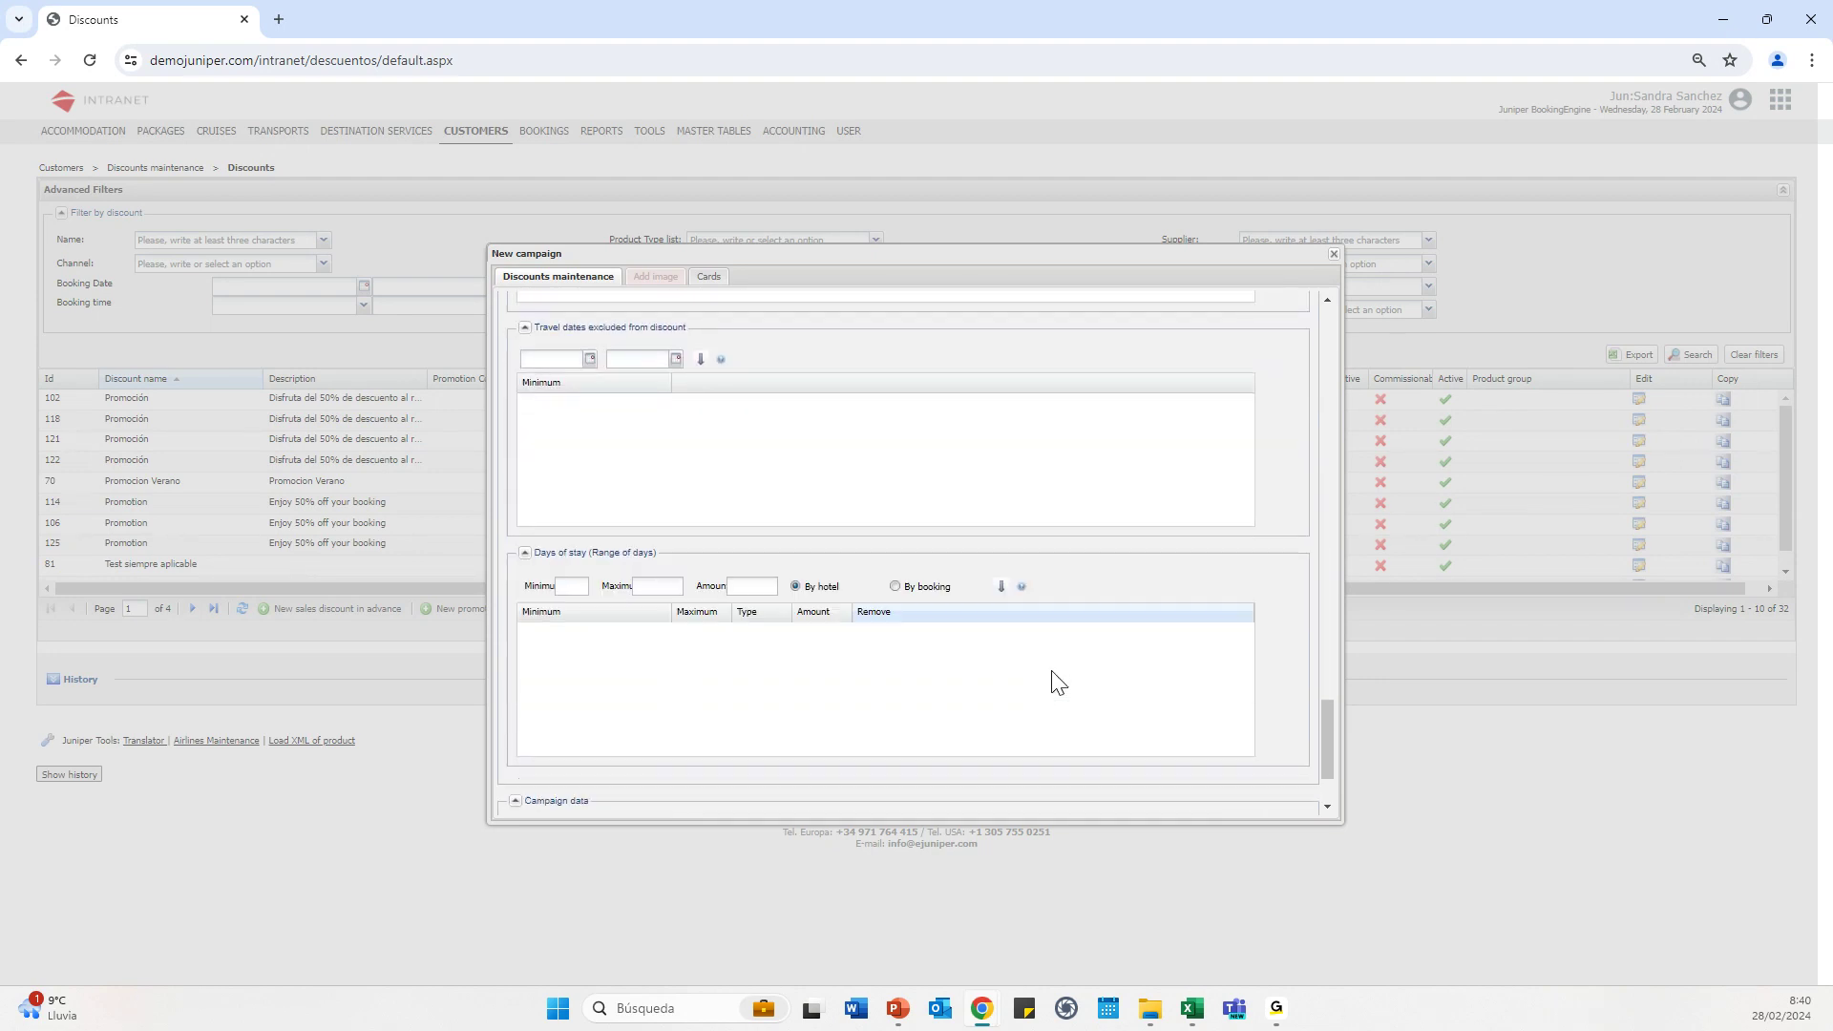
{"action": "left_click", "coordinate": [650, 722]}
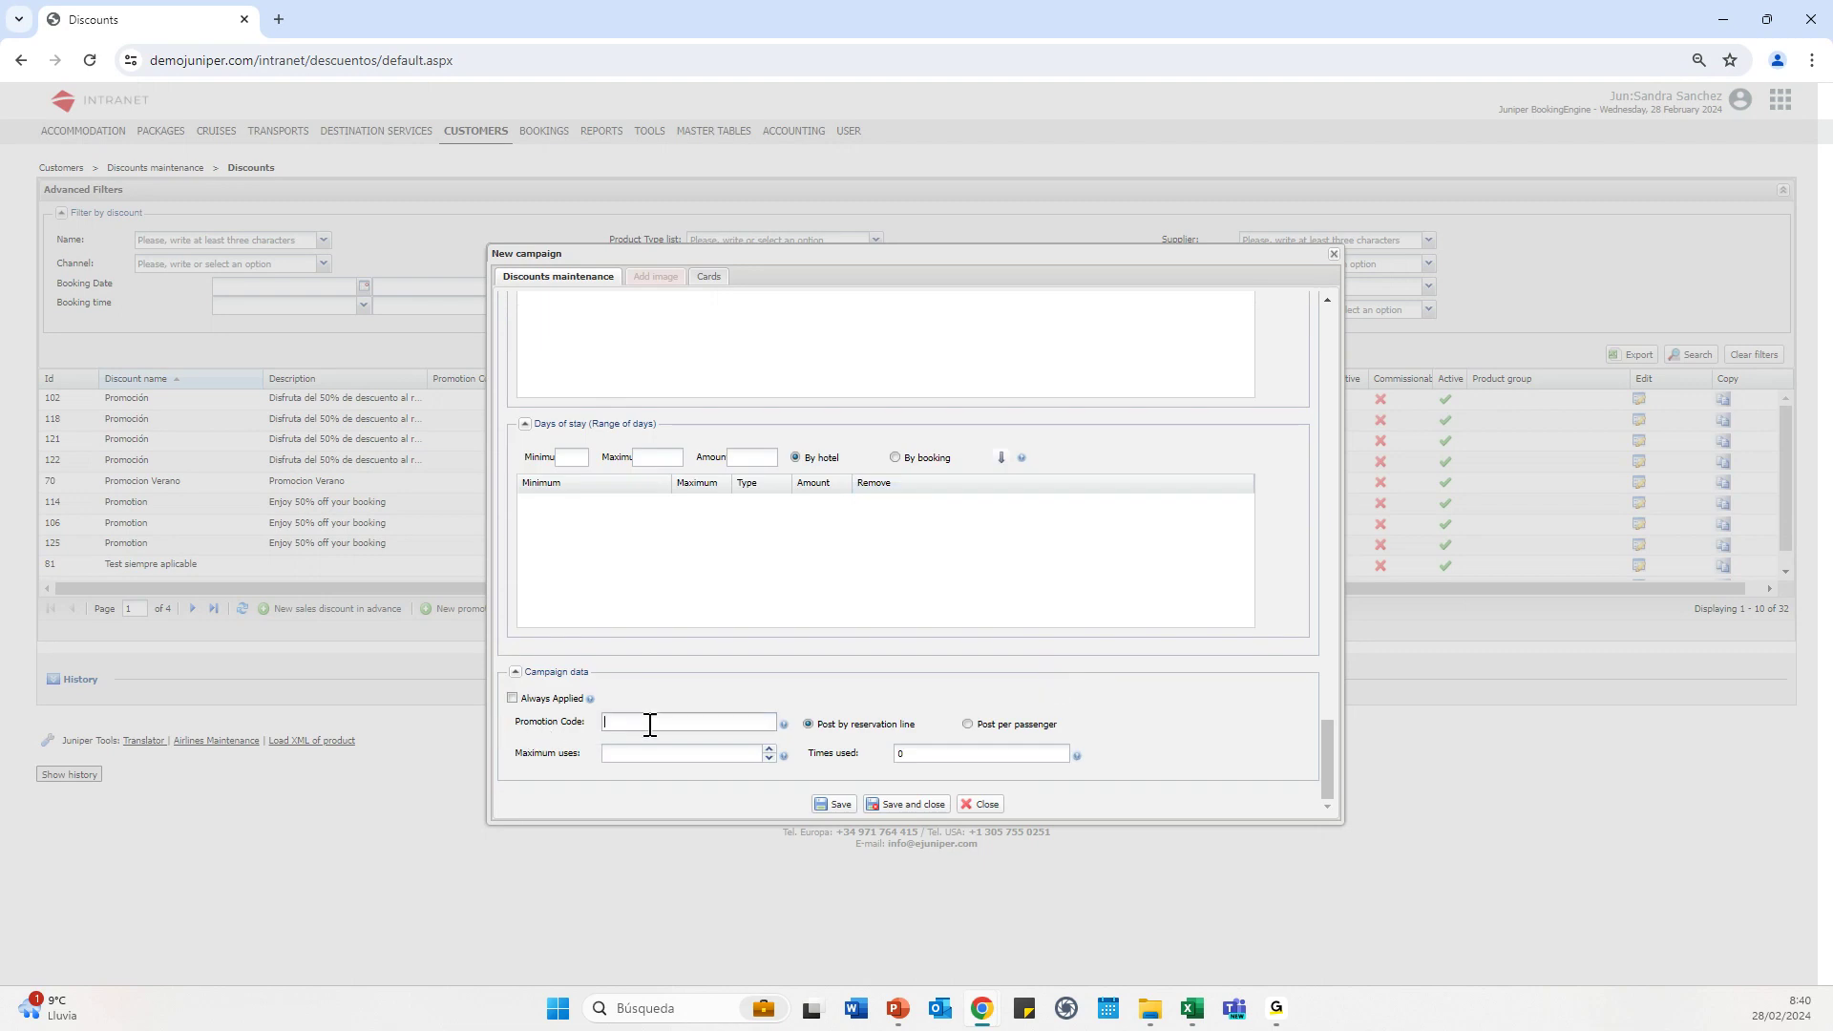
{"action": "type", "text": "BLACKFRIDAY"}
{"action": "left_click", "coordinate": [732, 754]}
{"action": "type", "text": "100"}
Leave the campaign not always applied, set its maximum uses to 1000 and save it
{"action": "left_click", "coordinate": [513, 699]}
{"action": "left_click", "coordinate": [513, 698]}
{"action": "left_click", "coordinate": [641, 721]}
{"action": "left_click", "coordinate": [621, 747]}
{"action": "type", "text": "0"}
{"action": "left_click", "coordinate": [821, 810]}
{"action": "left_click", "coordinate": [826, 805]}
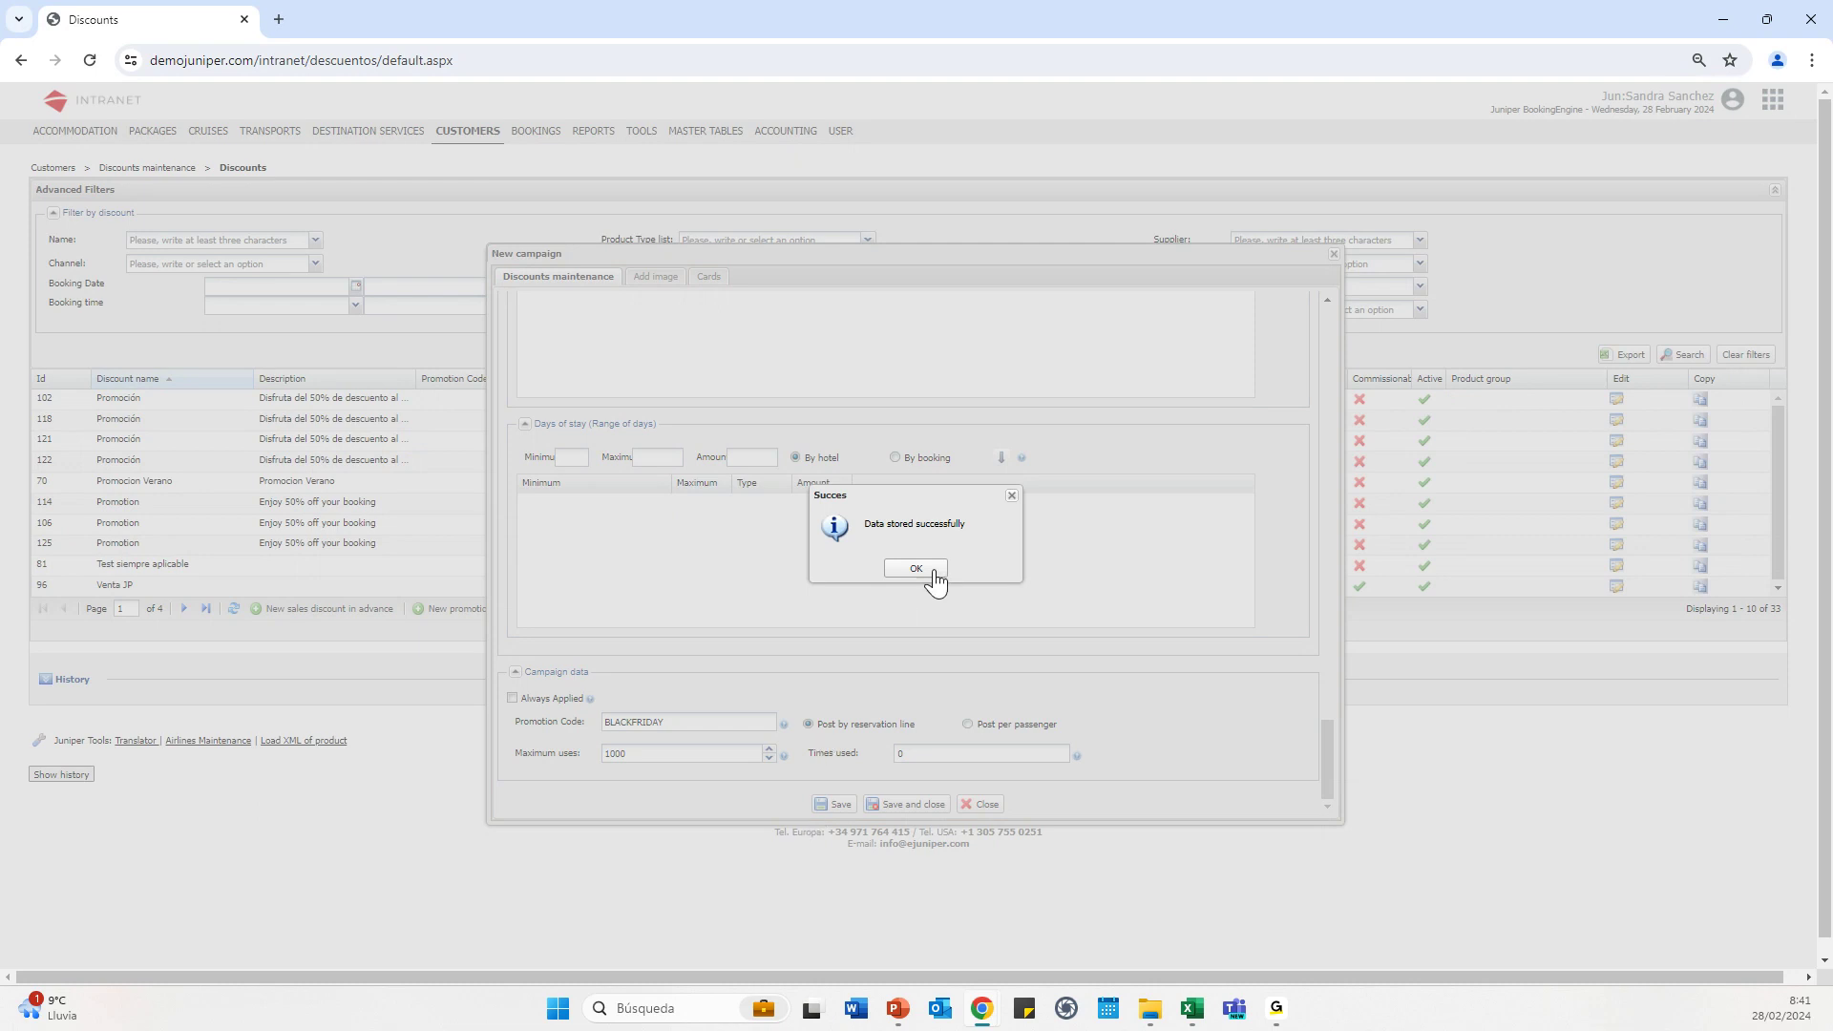
{"action": "left_click", "coordinate": [934, 573]}
Examine the campaign's image and card BIN code options and close its window
{"action": "left_click", "coordinate": [644, 283]}
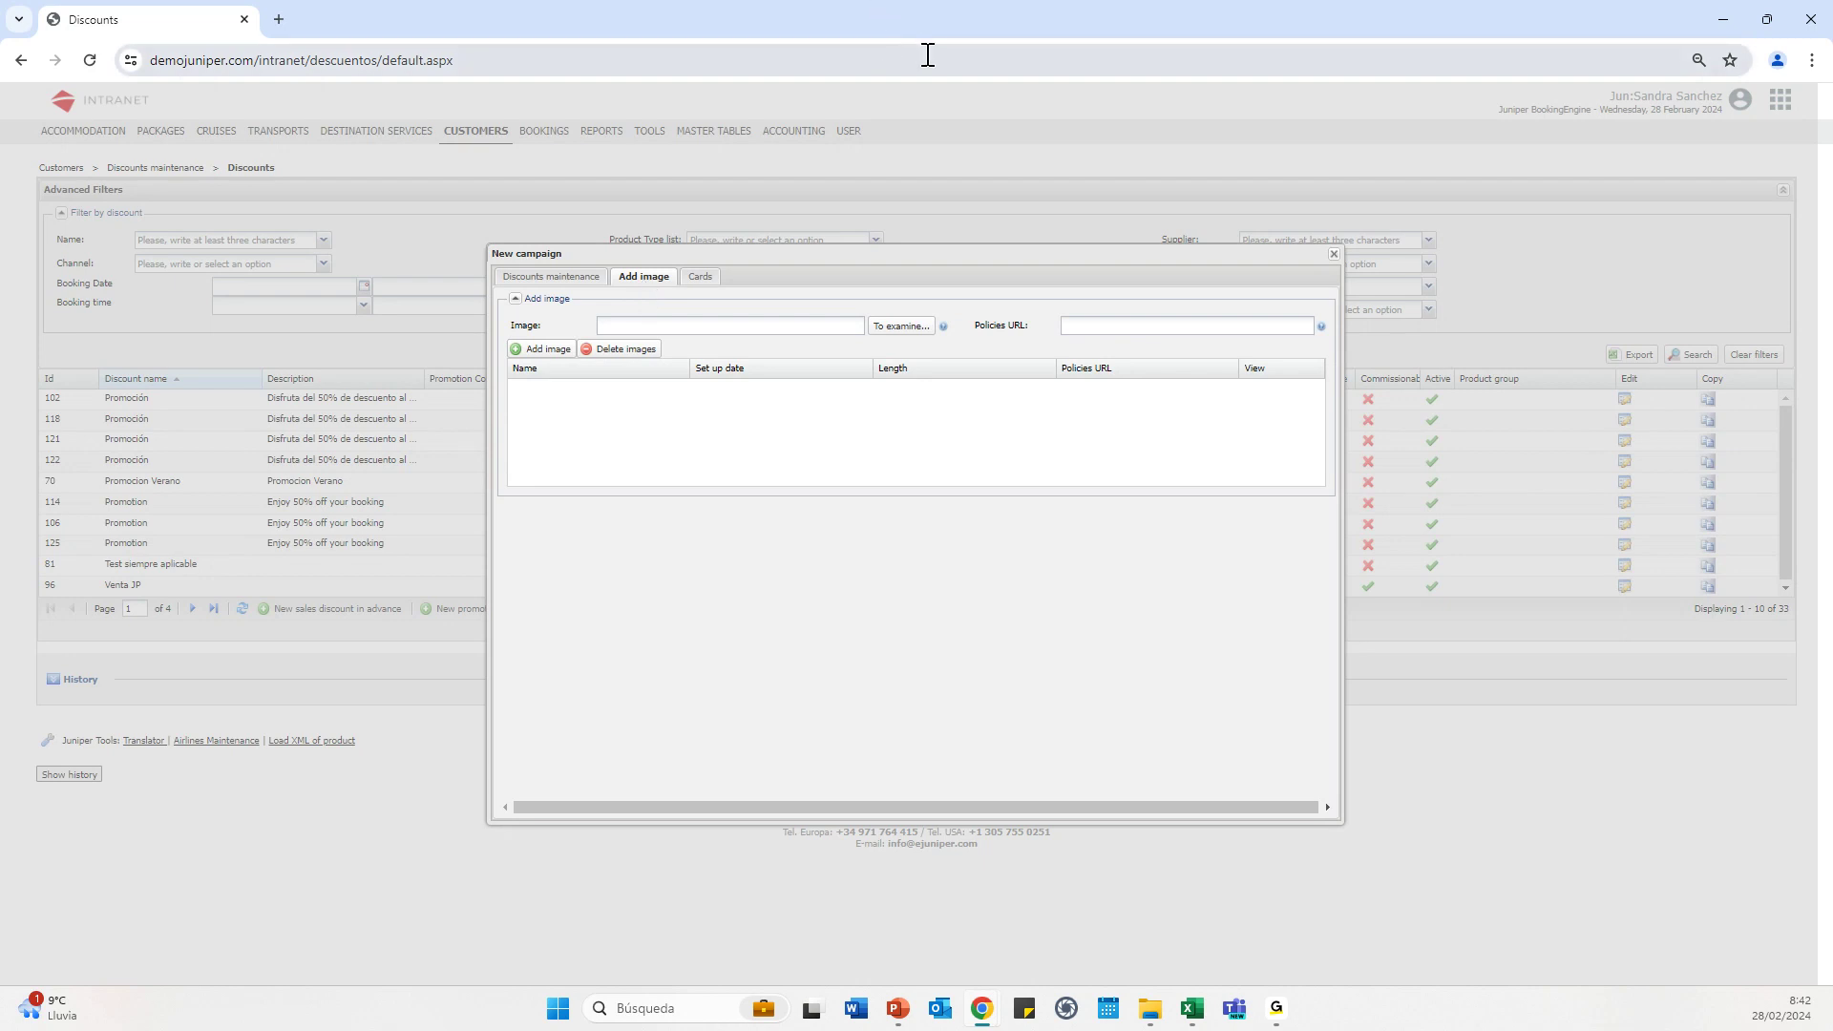
{"action": "left_click", "coordinate": [700, 282]}
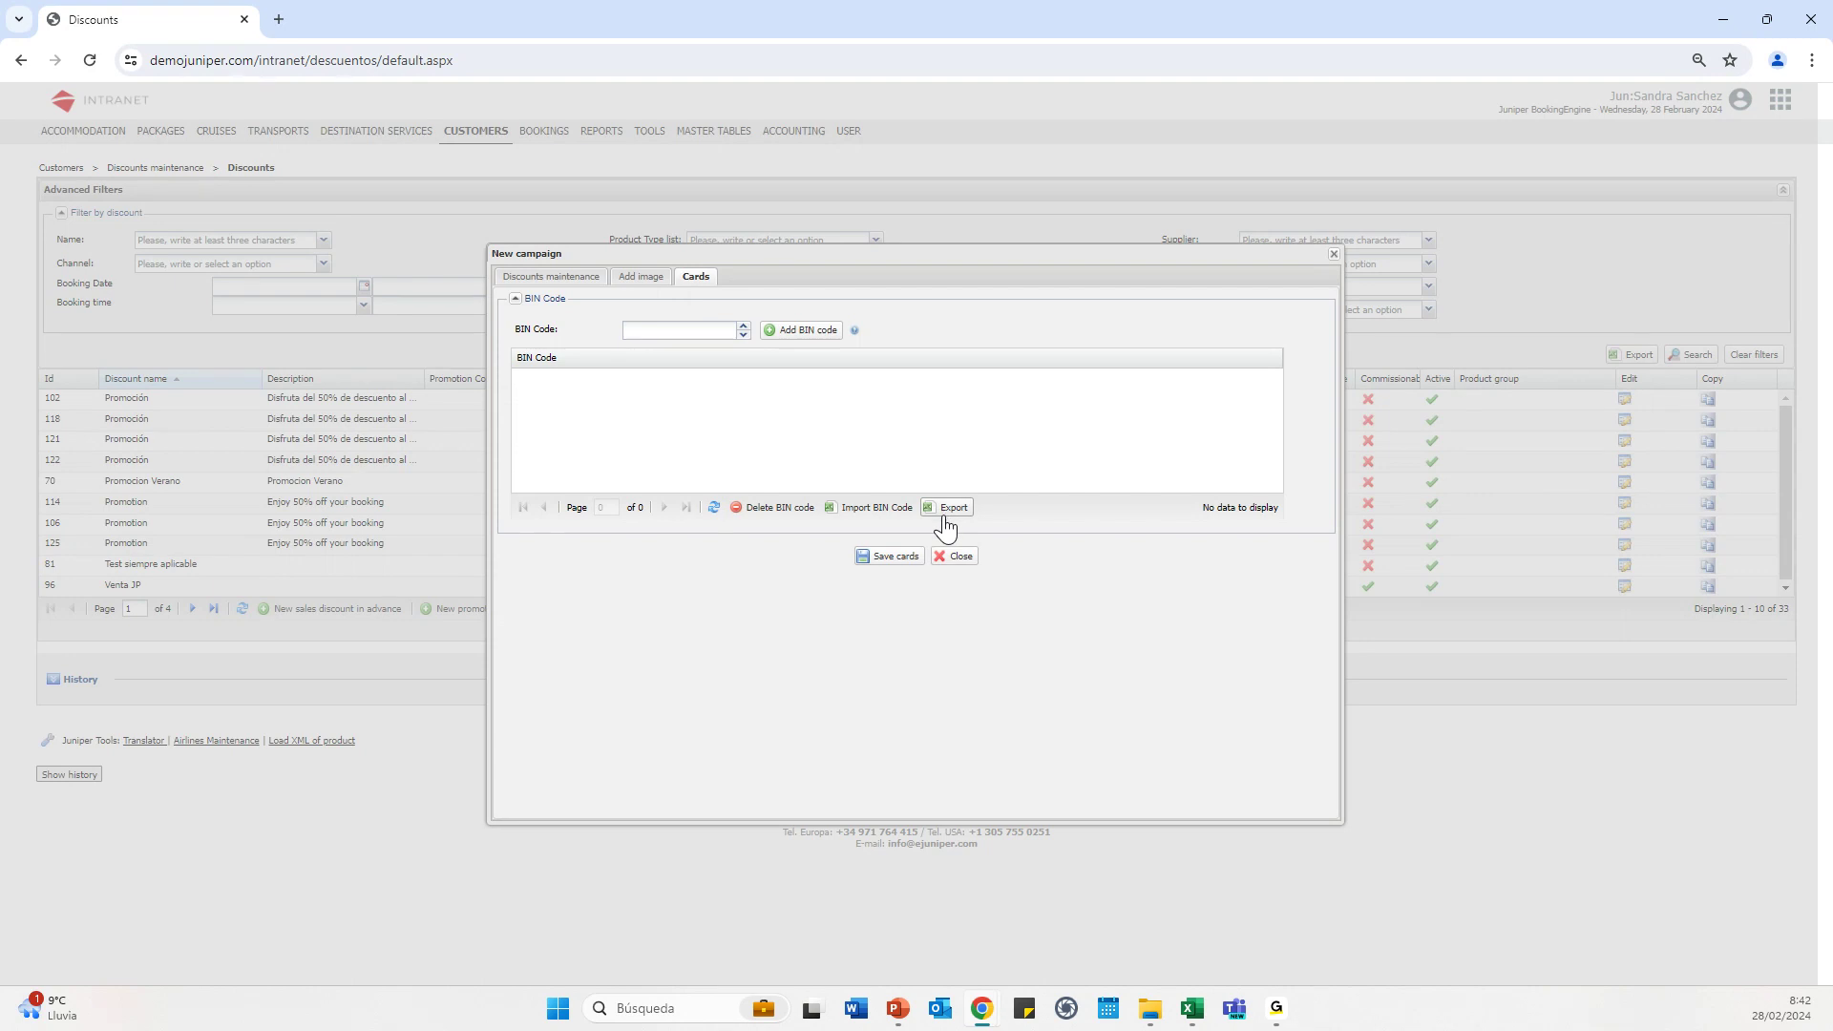
{"action": "left_click", "coordinate": [951, 558]}
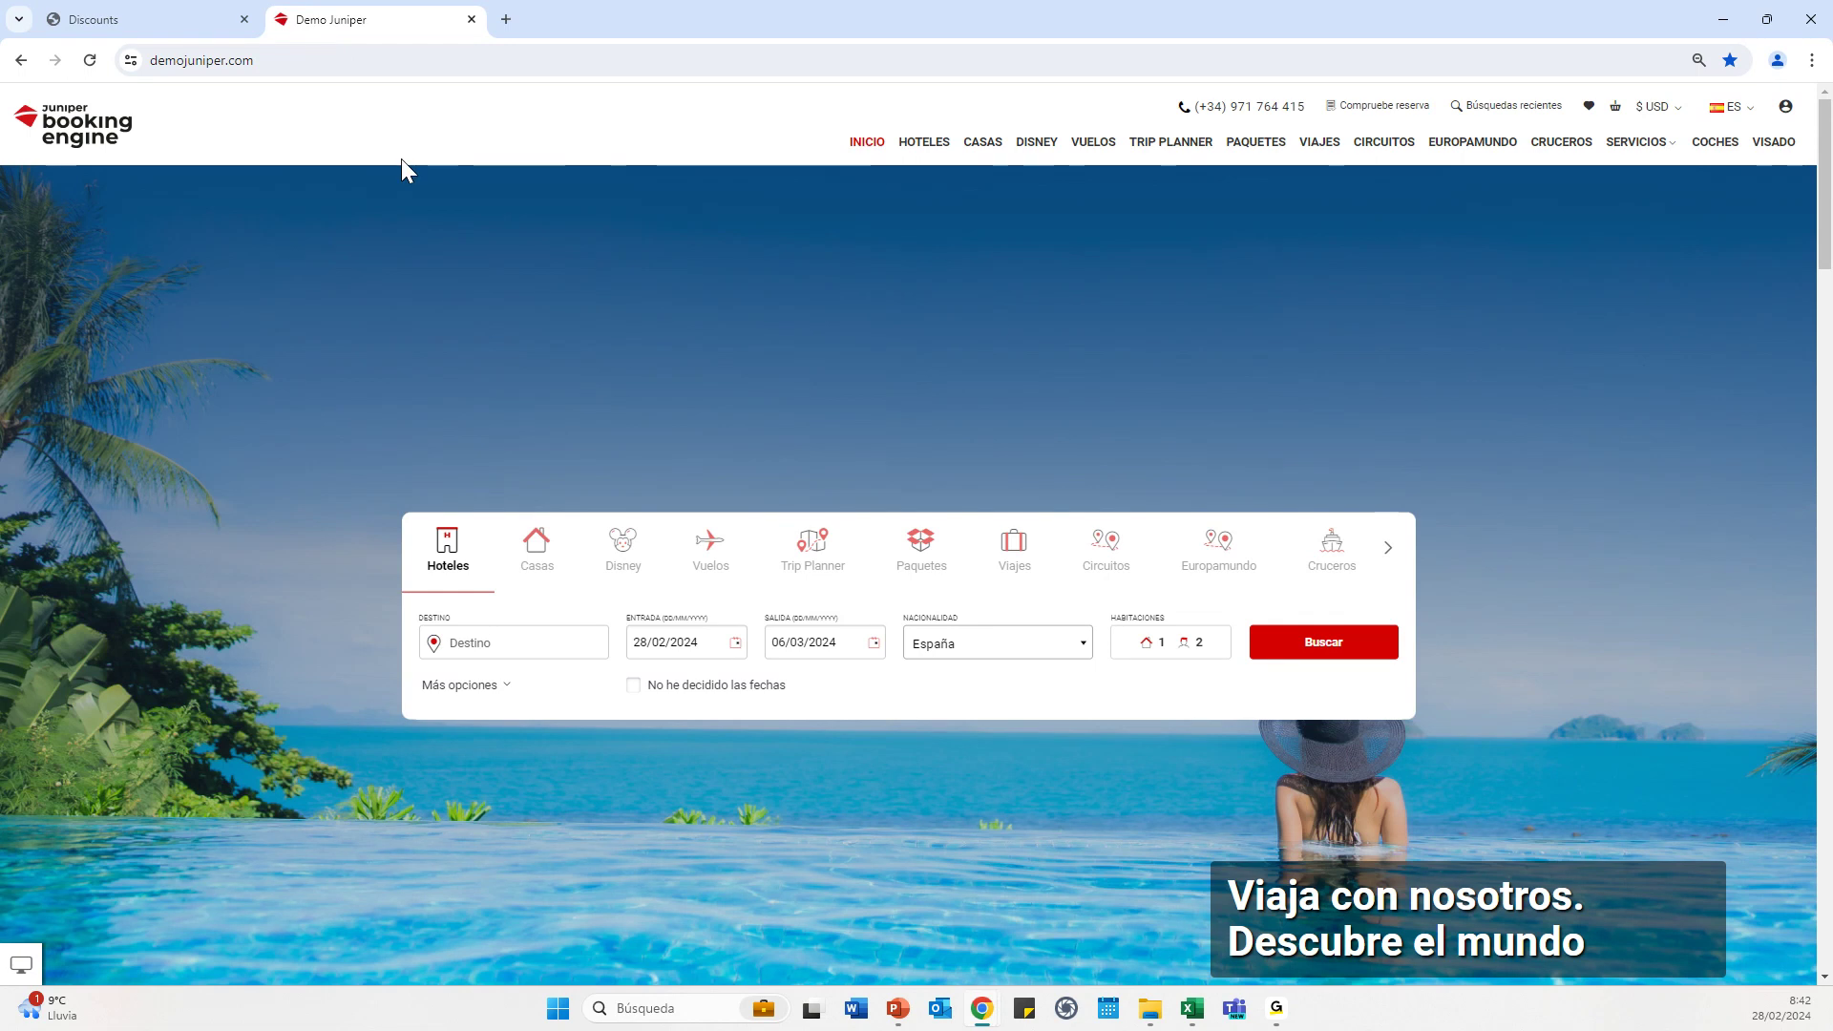
On the Demo Juniper booking website, search for hotels in Palma de Mallorca with the default dates and occupancy
{"action": "scroll", "coordinate": [344, 489], "scroll_direction": "down", "scroll_amount": 1}
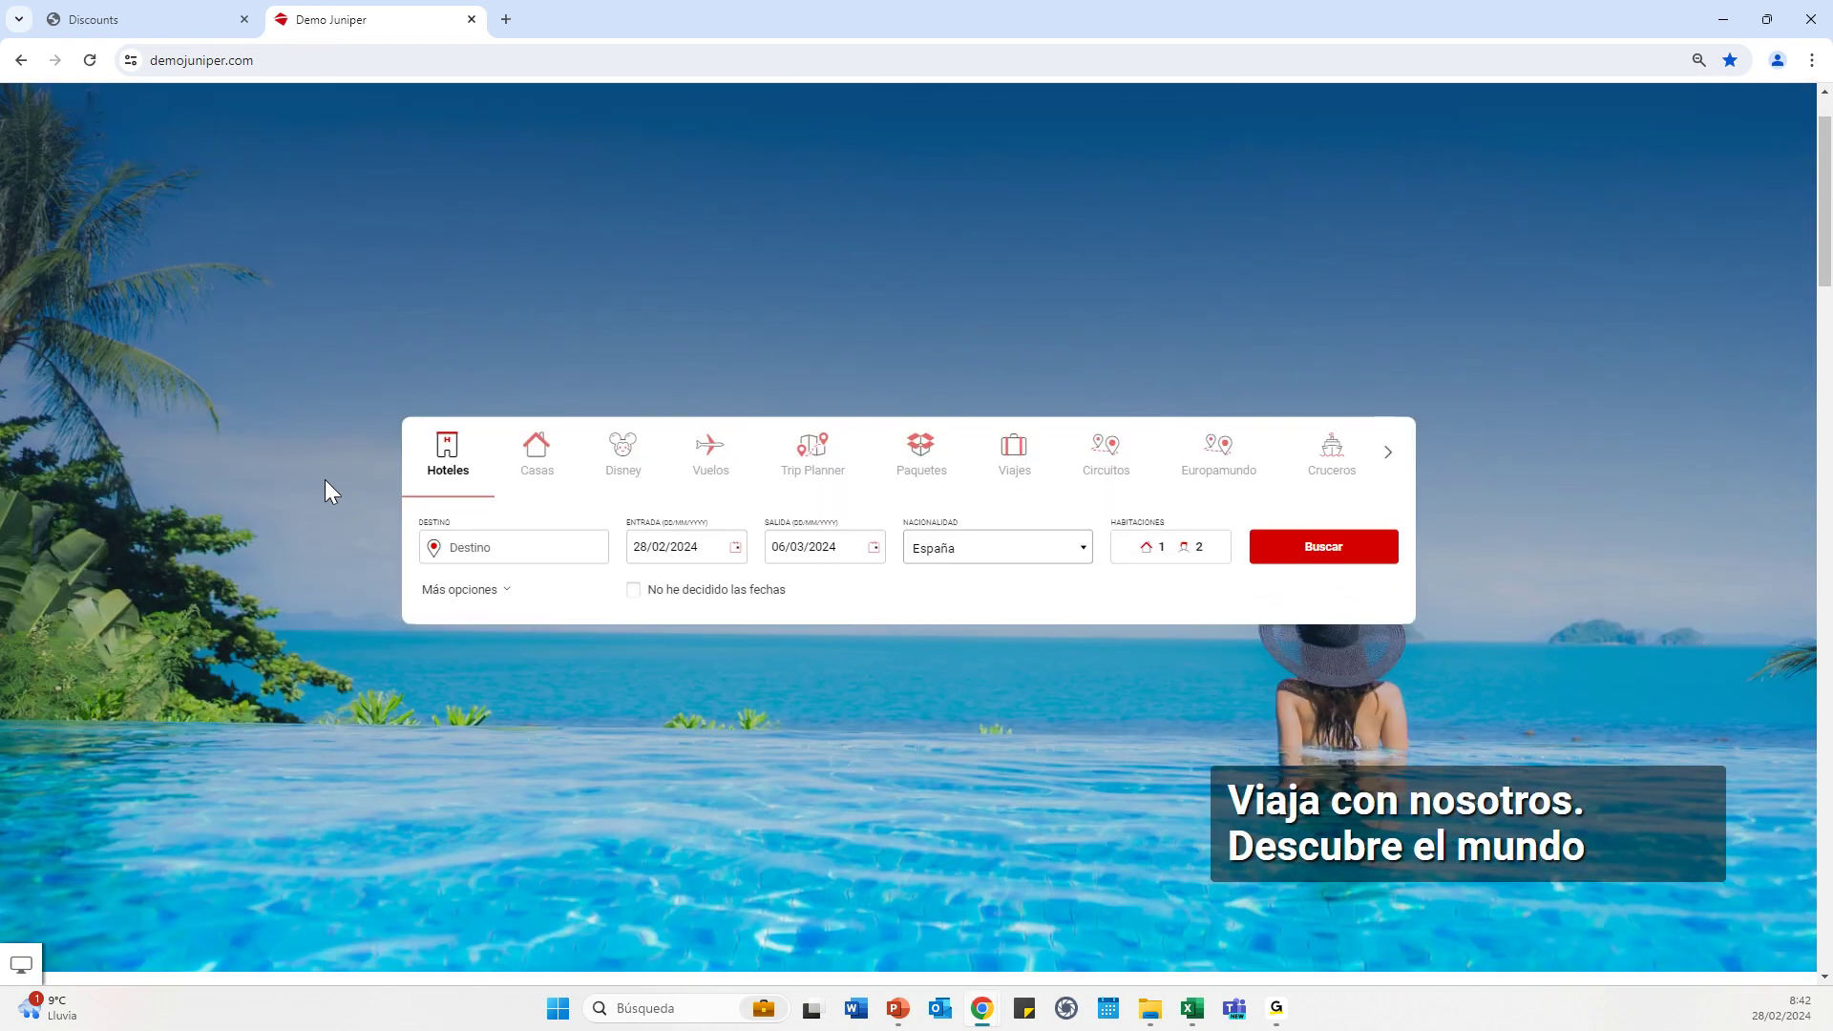
{"action": "scroll", "coordinate": [317, 473], "scroll_direction": "down", "scroll_amount": 1}
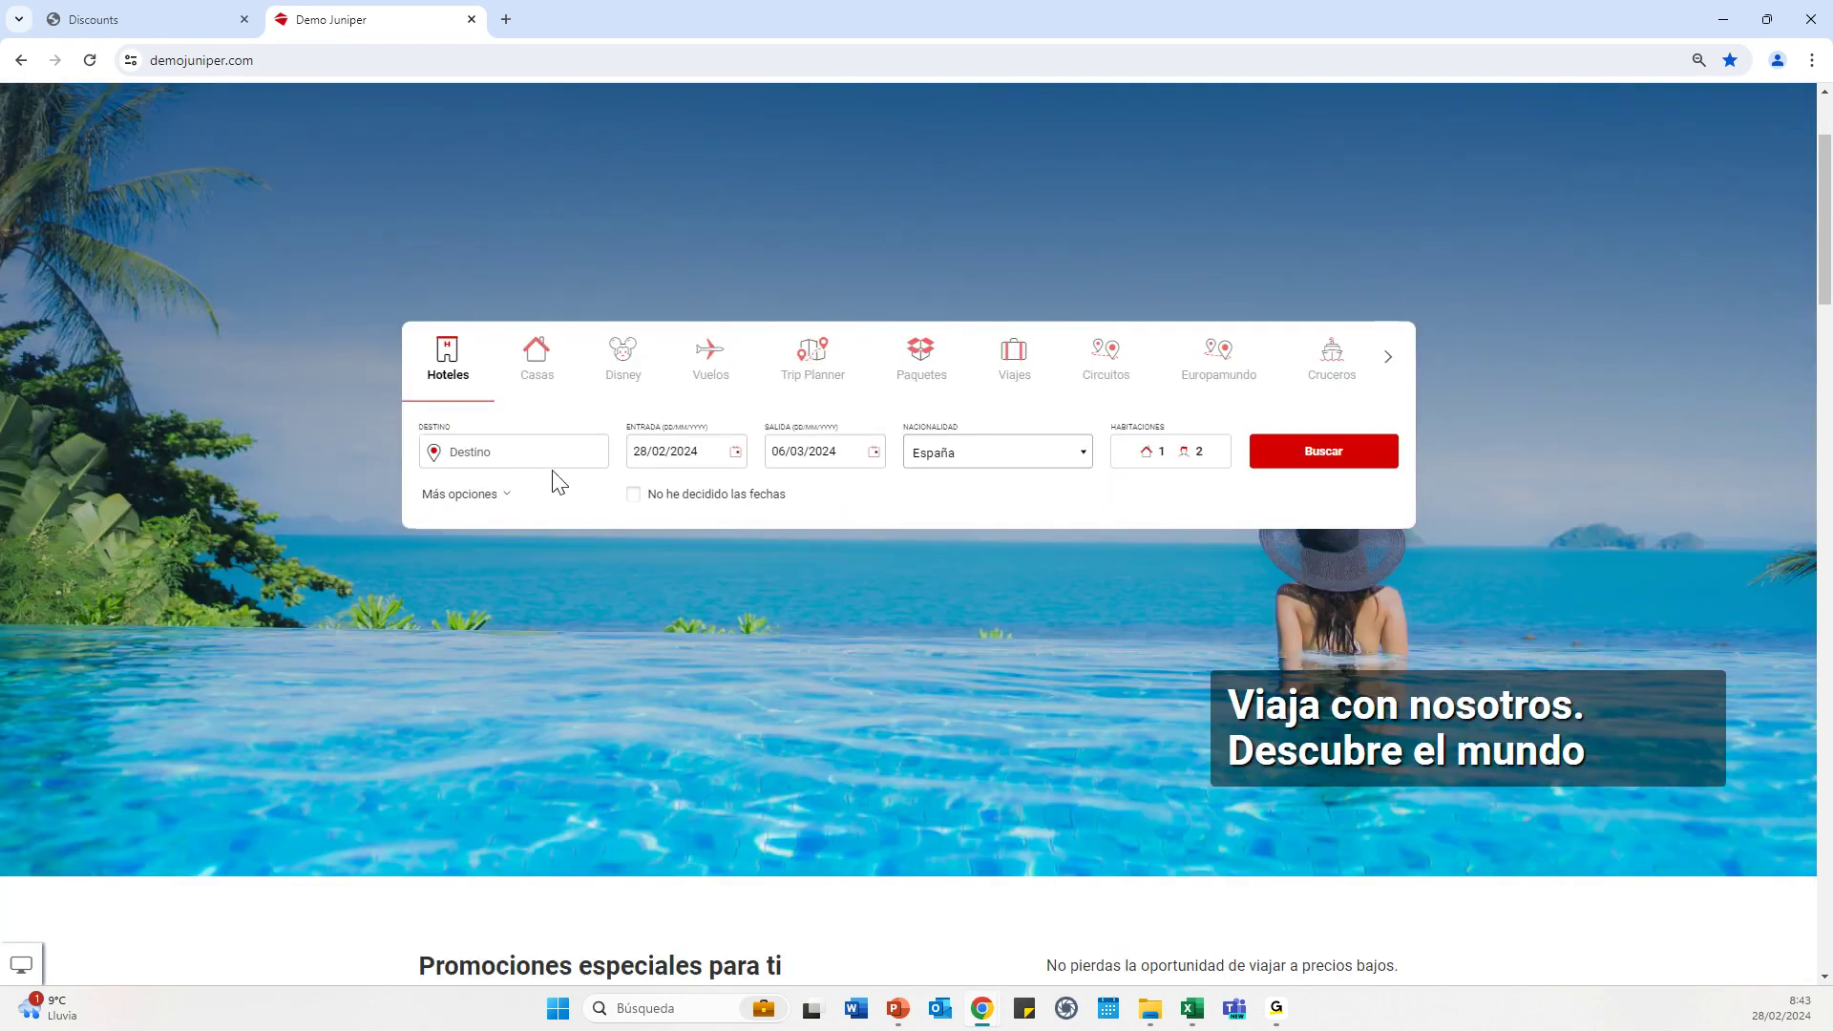
{"action": "left_click", "coordinate": [527, 454]}
{"action": "type", "text": "P"}
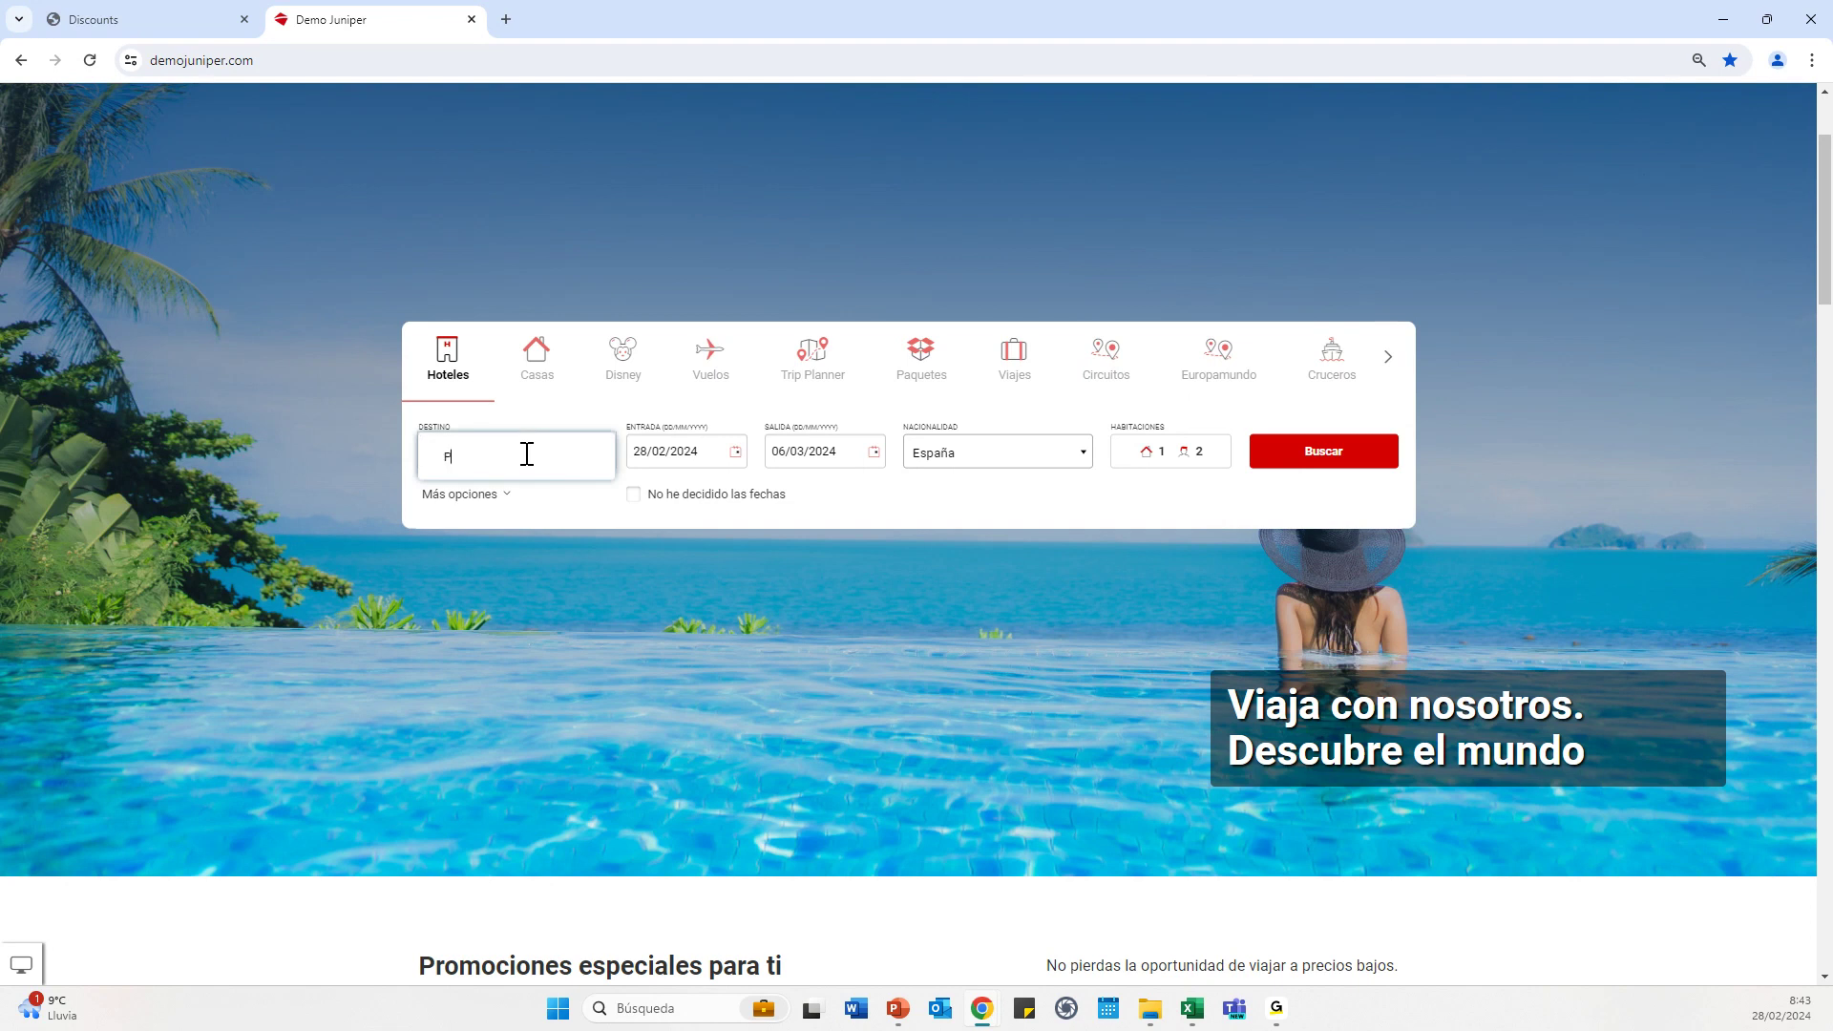
{"action": "type", "text": "ALMA"}
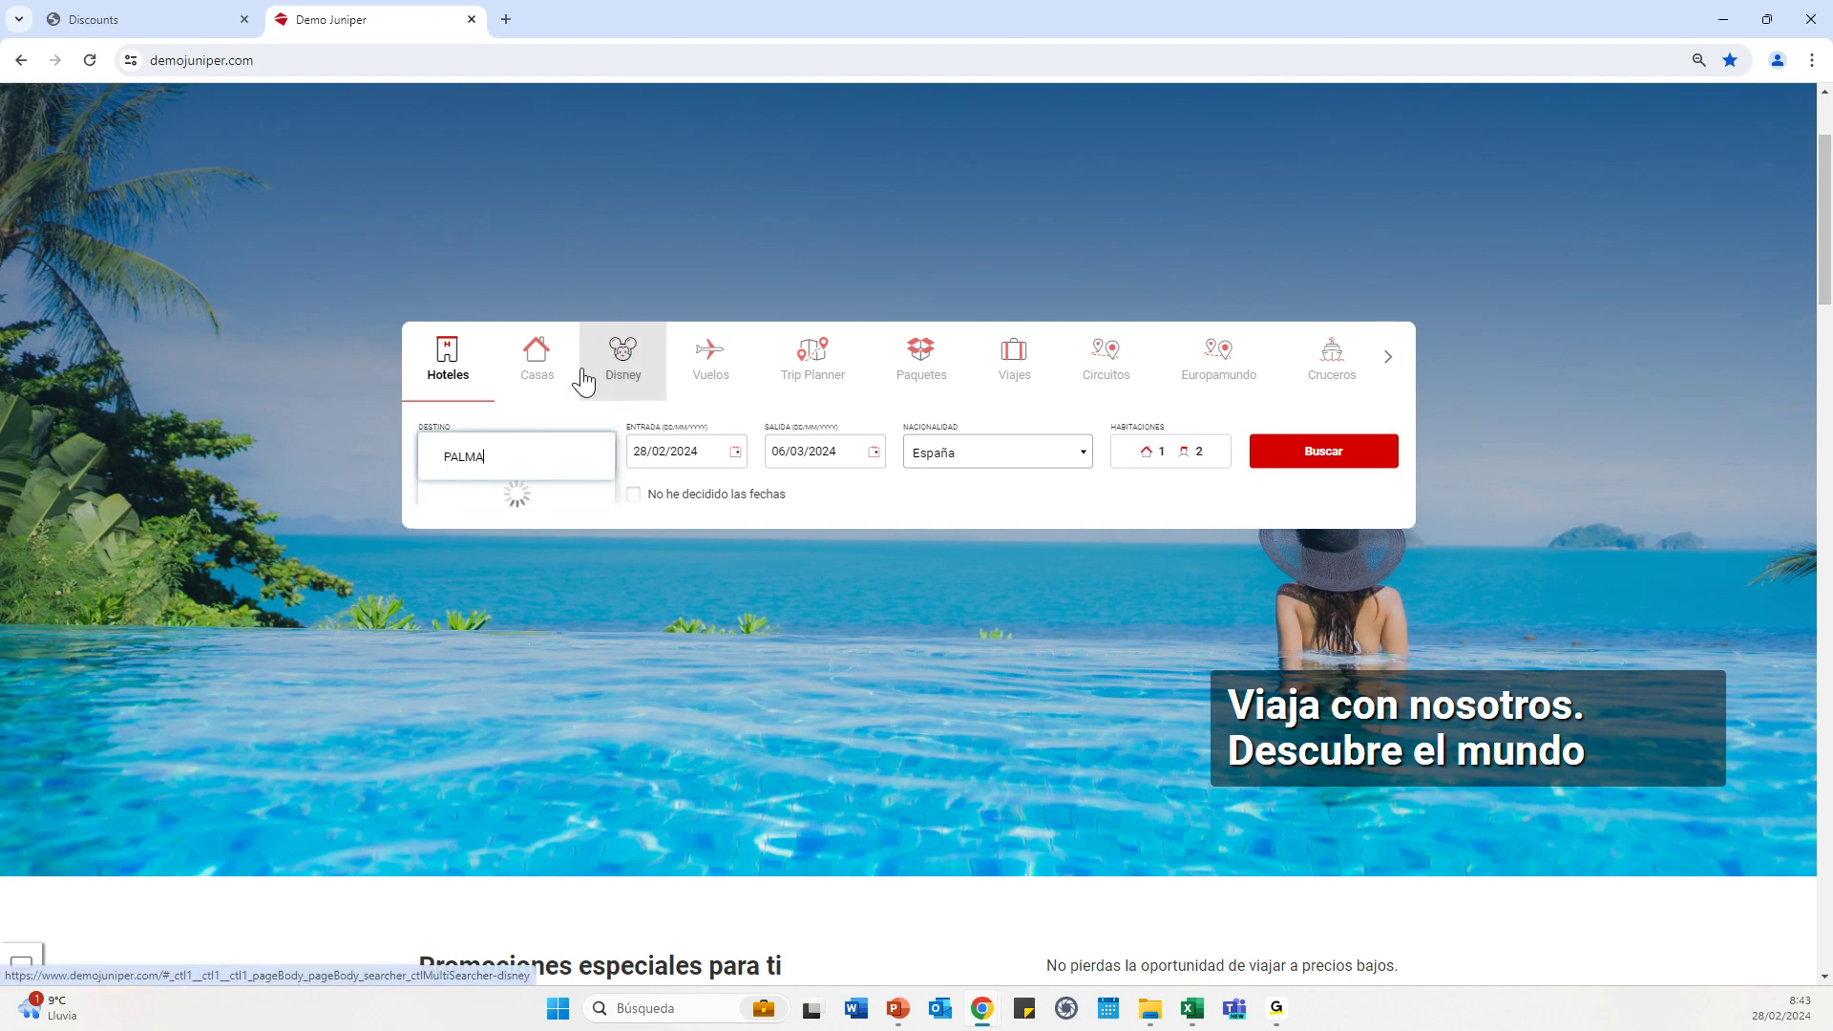
{"action": "left_click", "coordinate": [519, 546]}
{"action": "left_click", "coordinate": [1293, 439]}
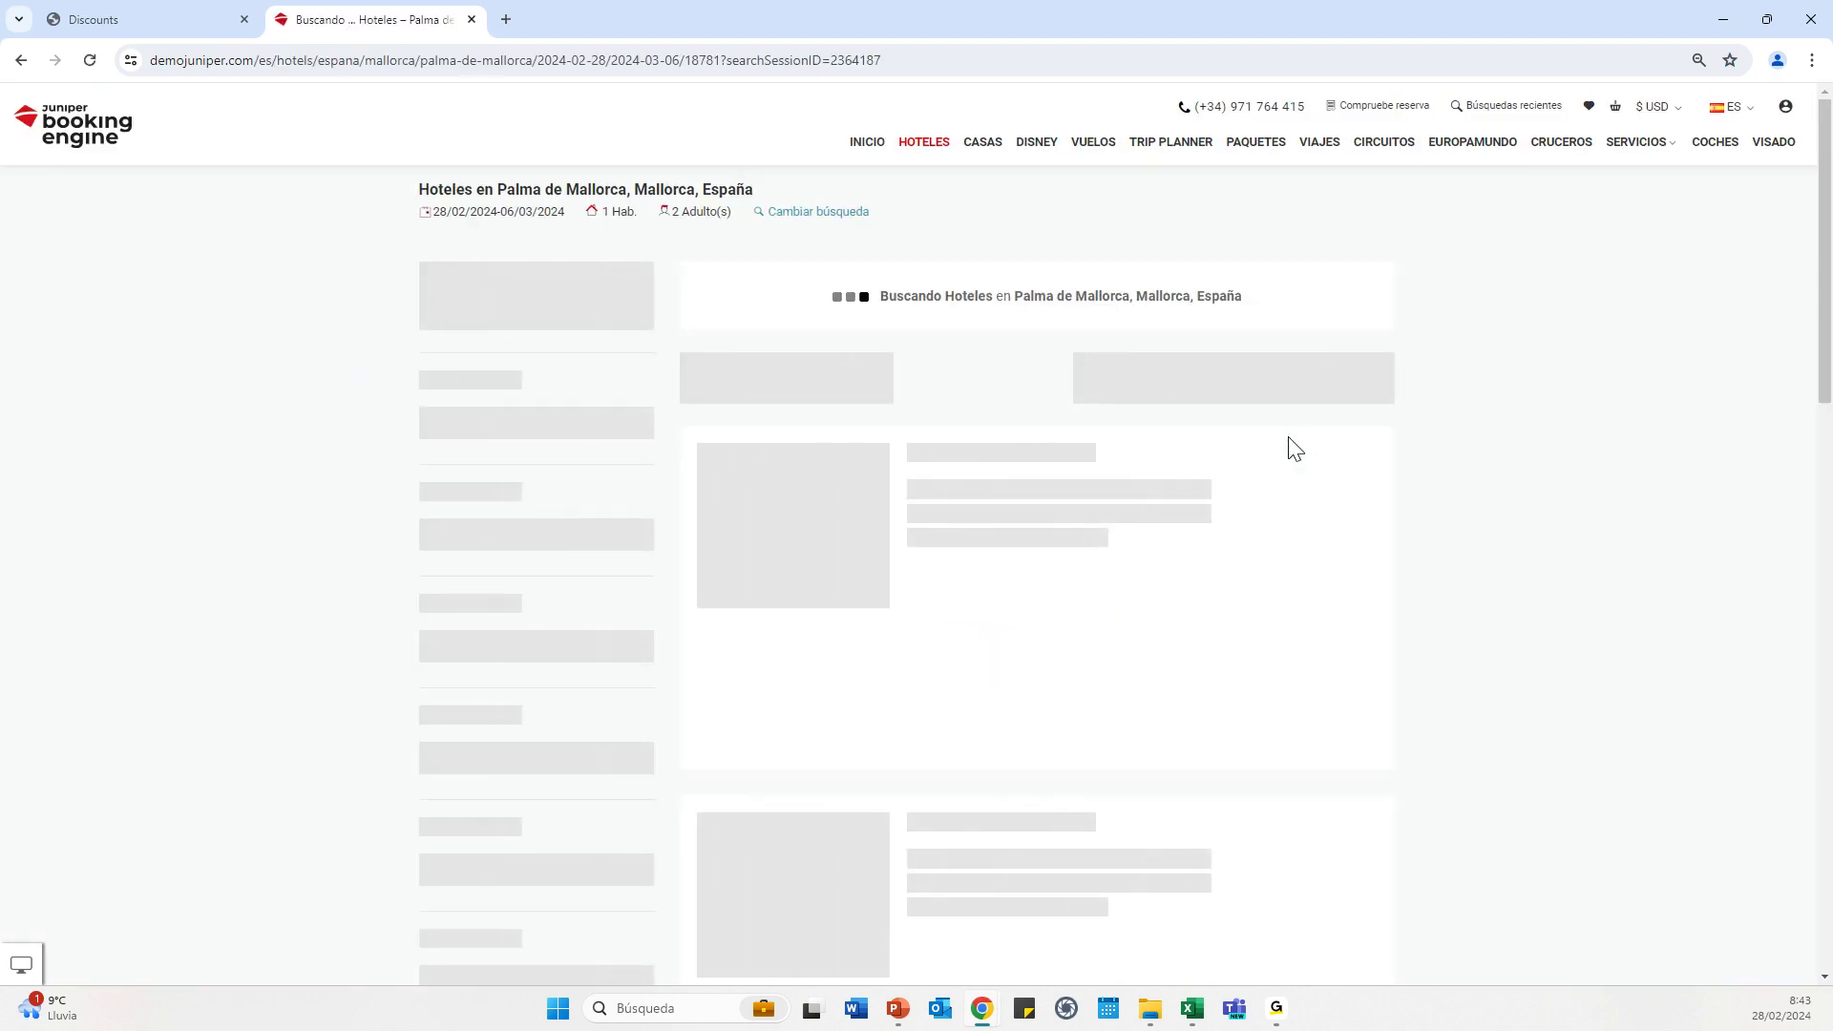
Start a reservation for the Balear hotel's standard double room with two single beds
{"action": "scroll", "coordinate": [1146, 573], "scroll_direction": "down", "scroll_amount": 4}
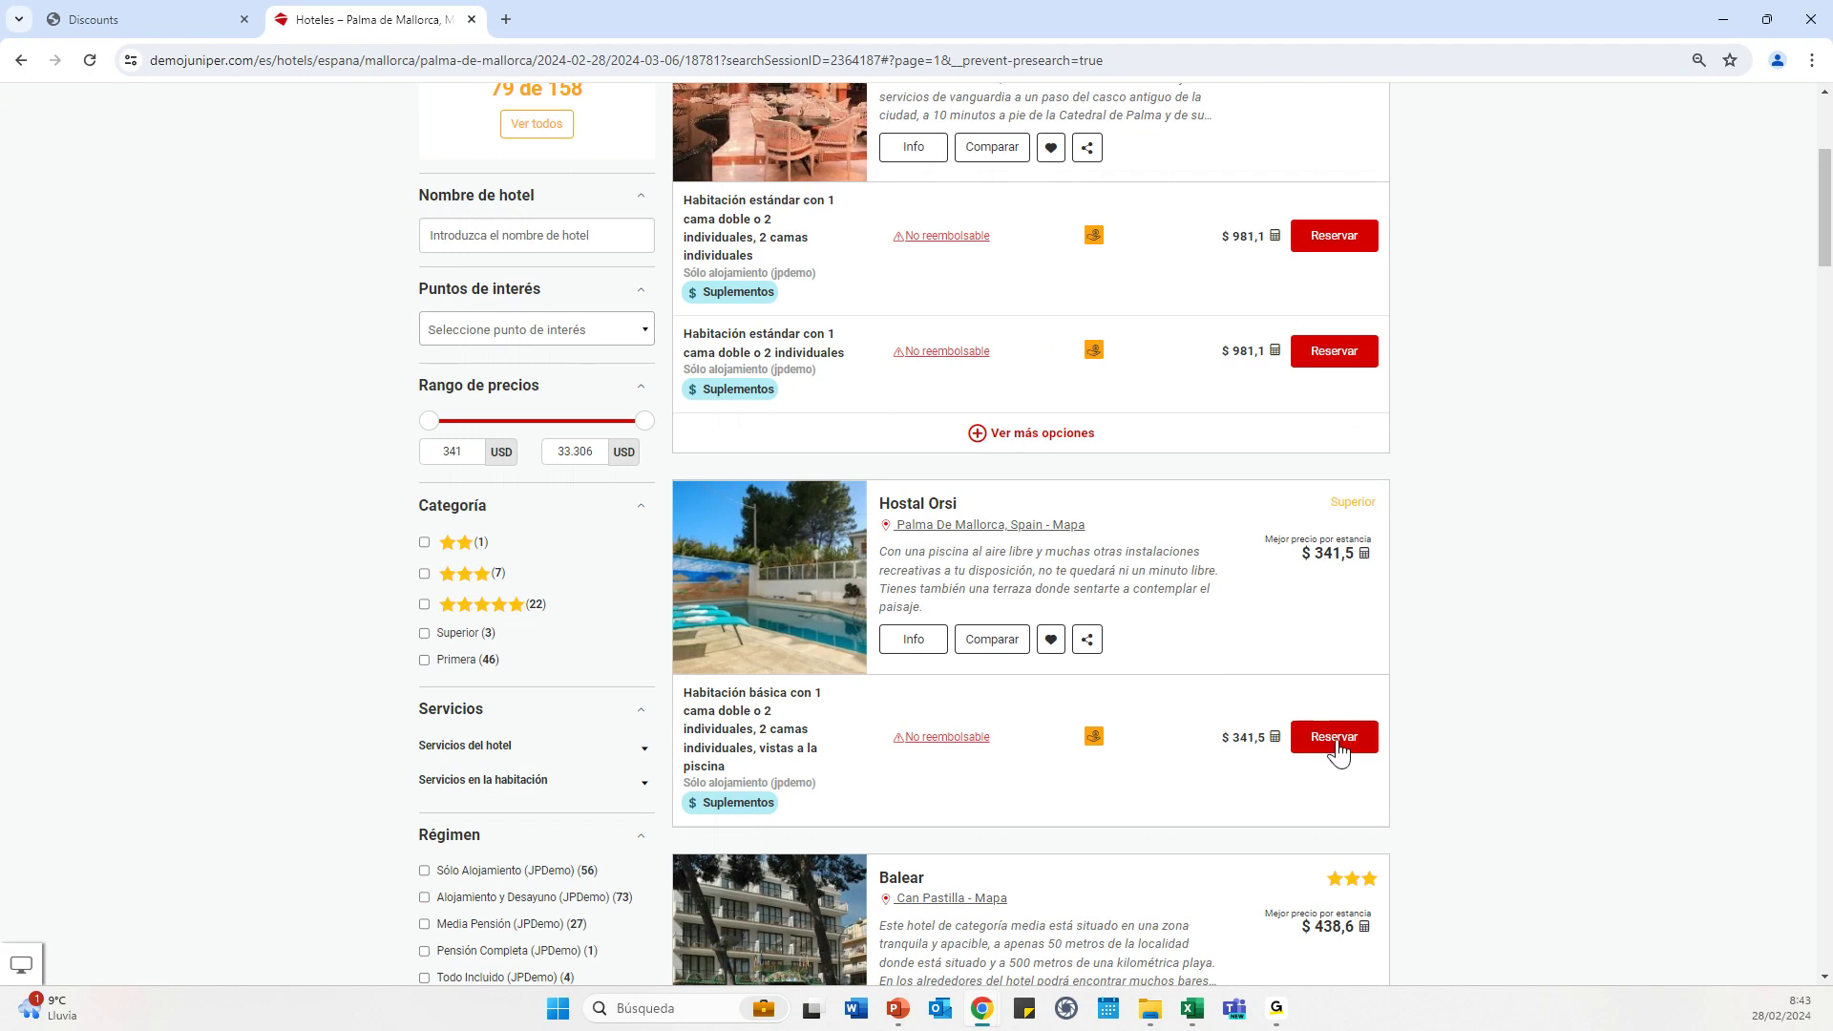
{"action": "scroll", "coordinate": [1336, 750], "scroll_direction": "down", "scroll_amount": 2}
{"action": "left_click", "coordinate": [1338, 893]}
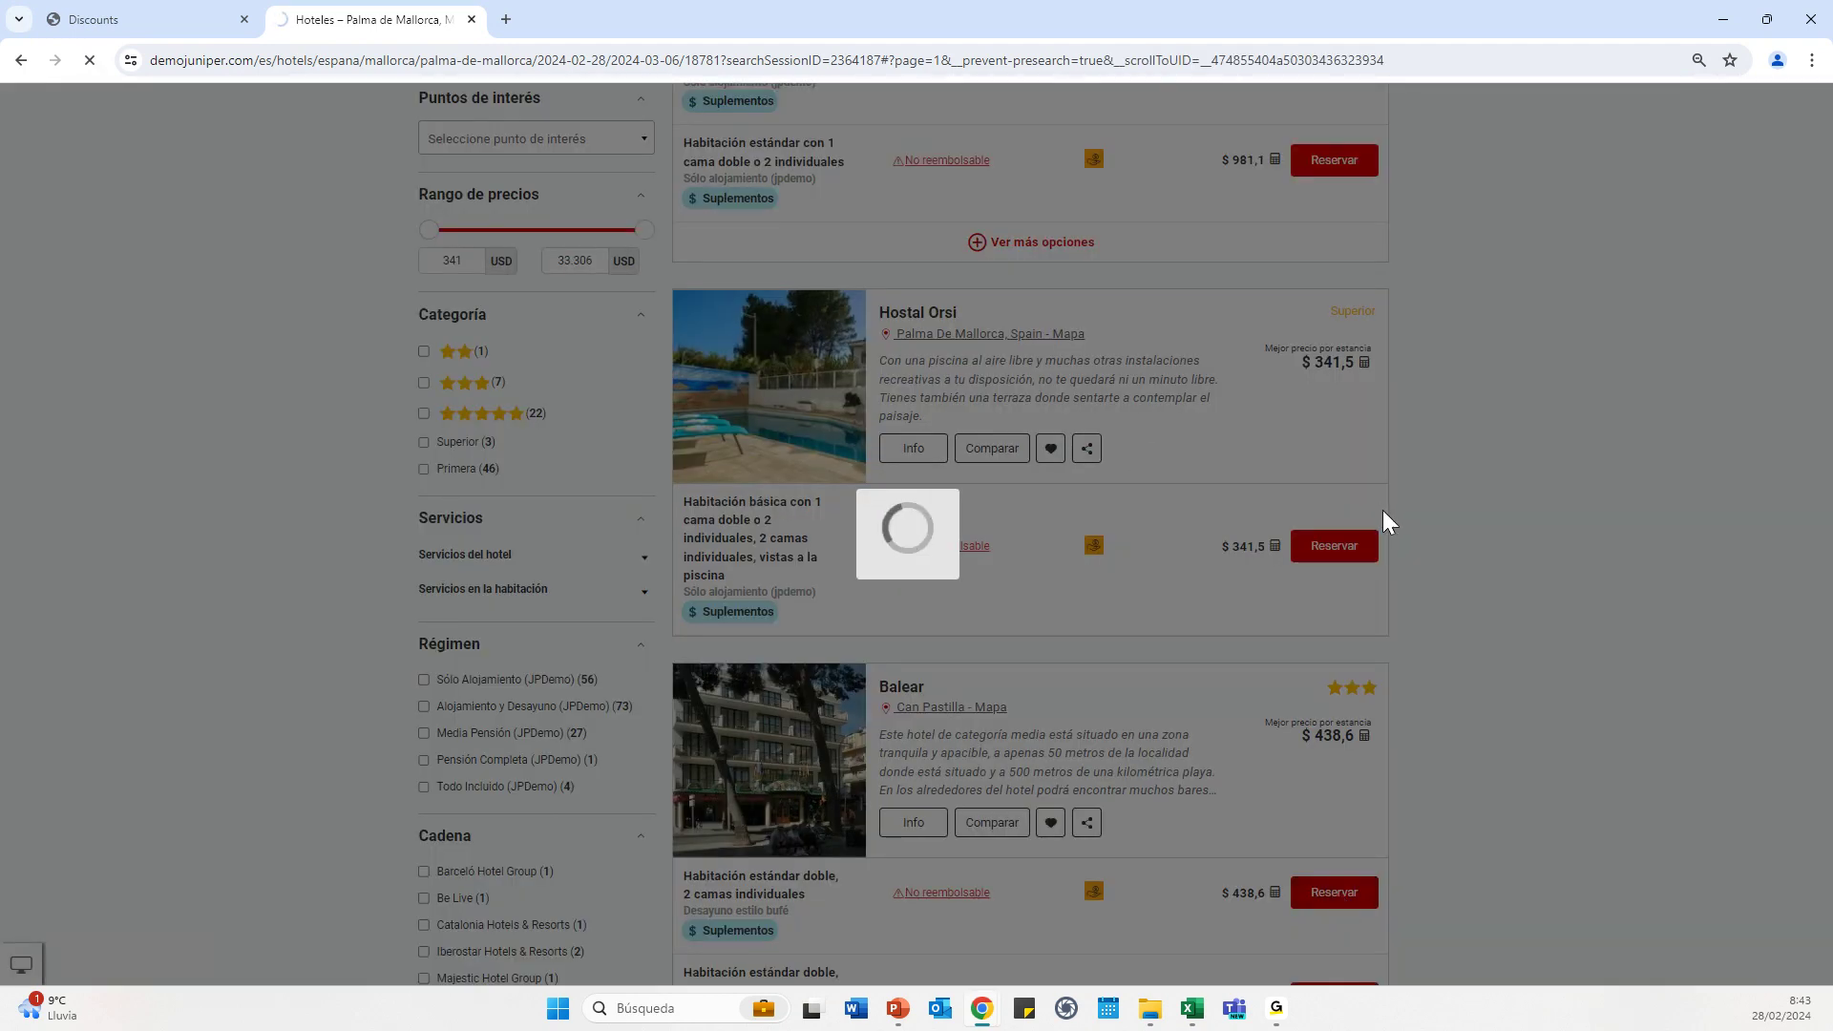
Fill in the first adult's details on the Balear hotel reservation with title Sr., first name and surname
{"action": "scroll", "coordinate": [483, 700], "scroll_direction": "down", "scroll_amount": 2}
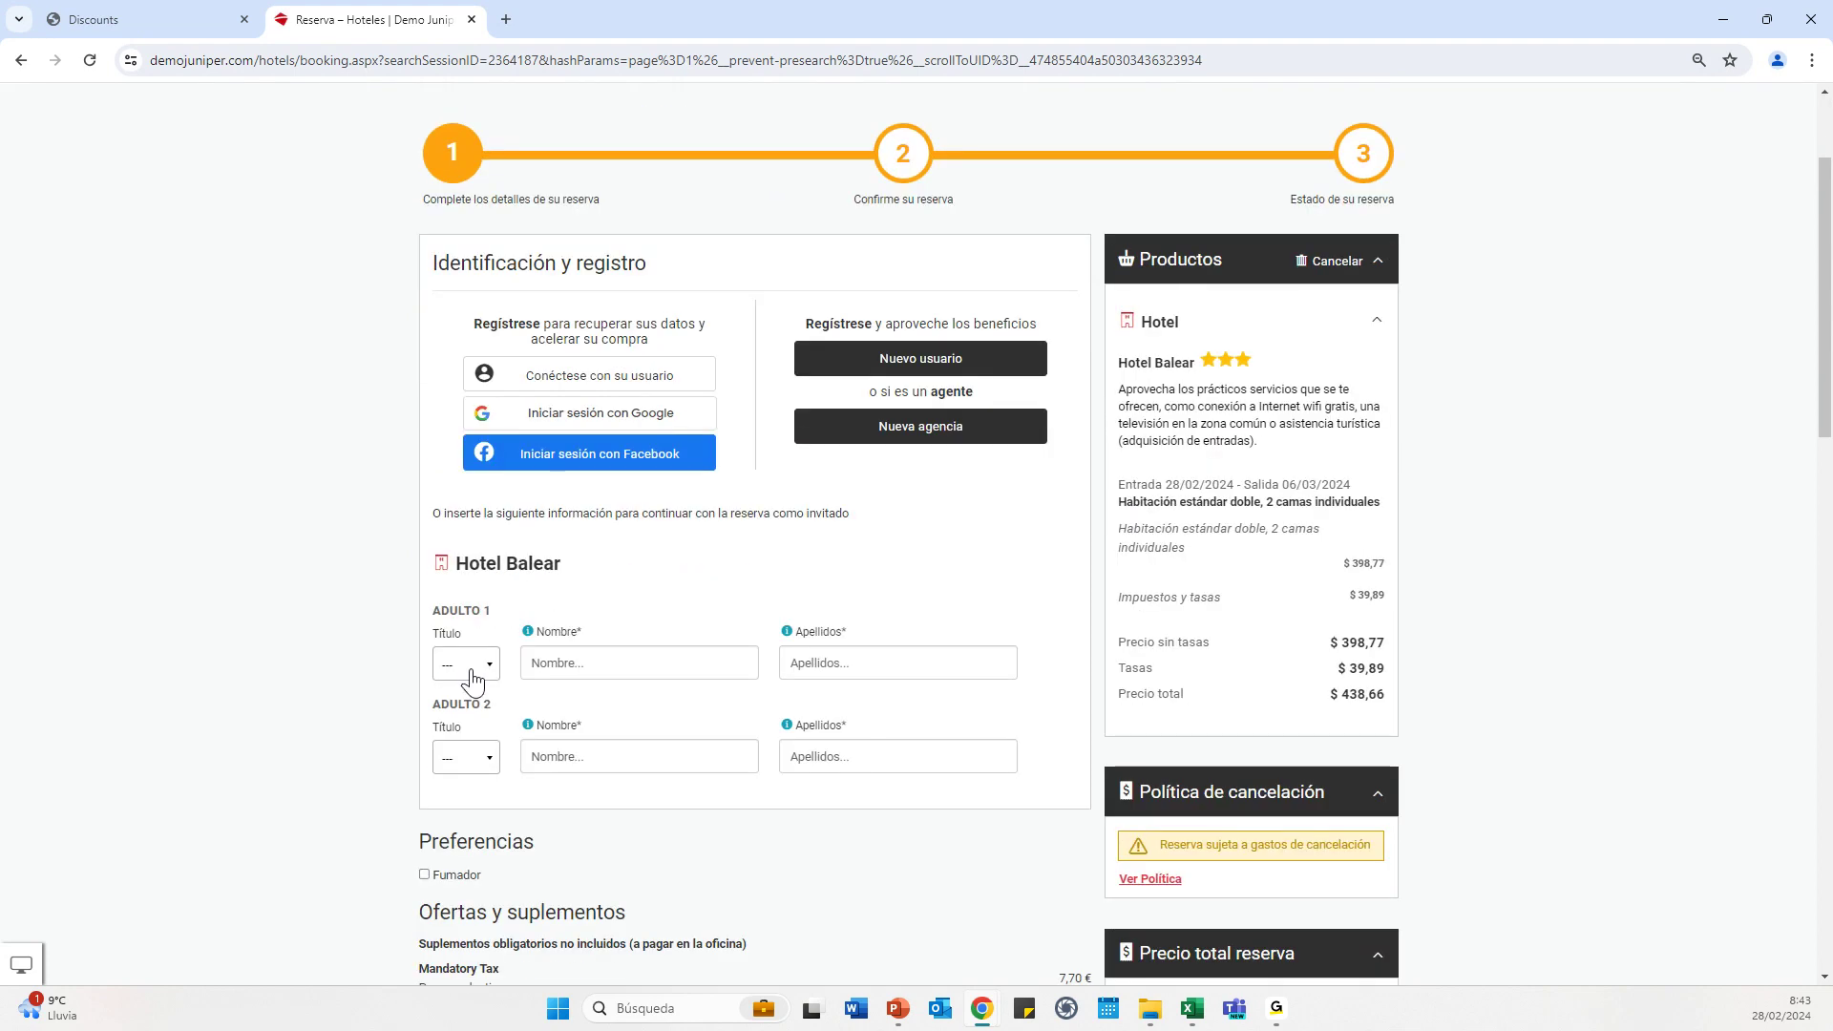
{"action": "left_click", "coordinate": [469, 670]}
{"action": "left_click", "coordinate": [462, 725]}
{"action": "left_click", "coordinate": [583, 658]}
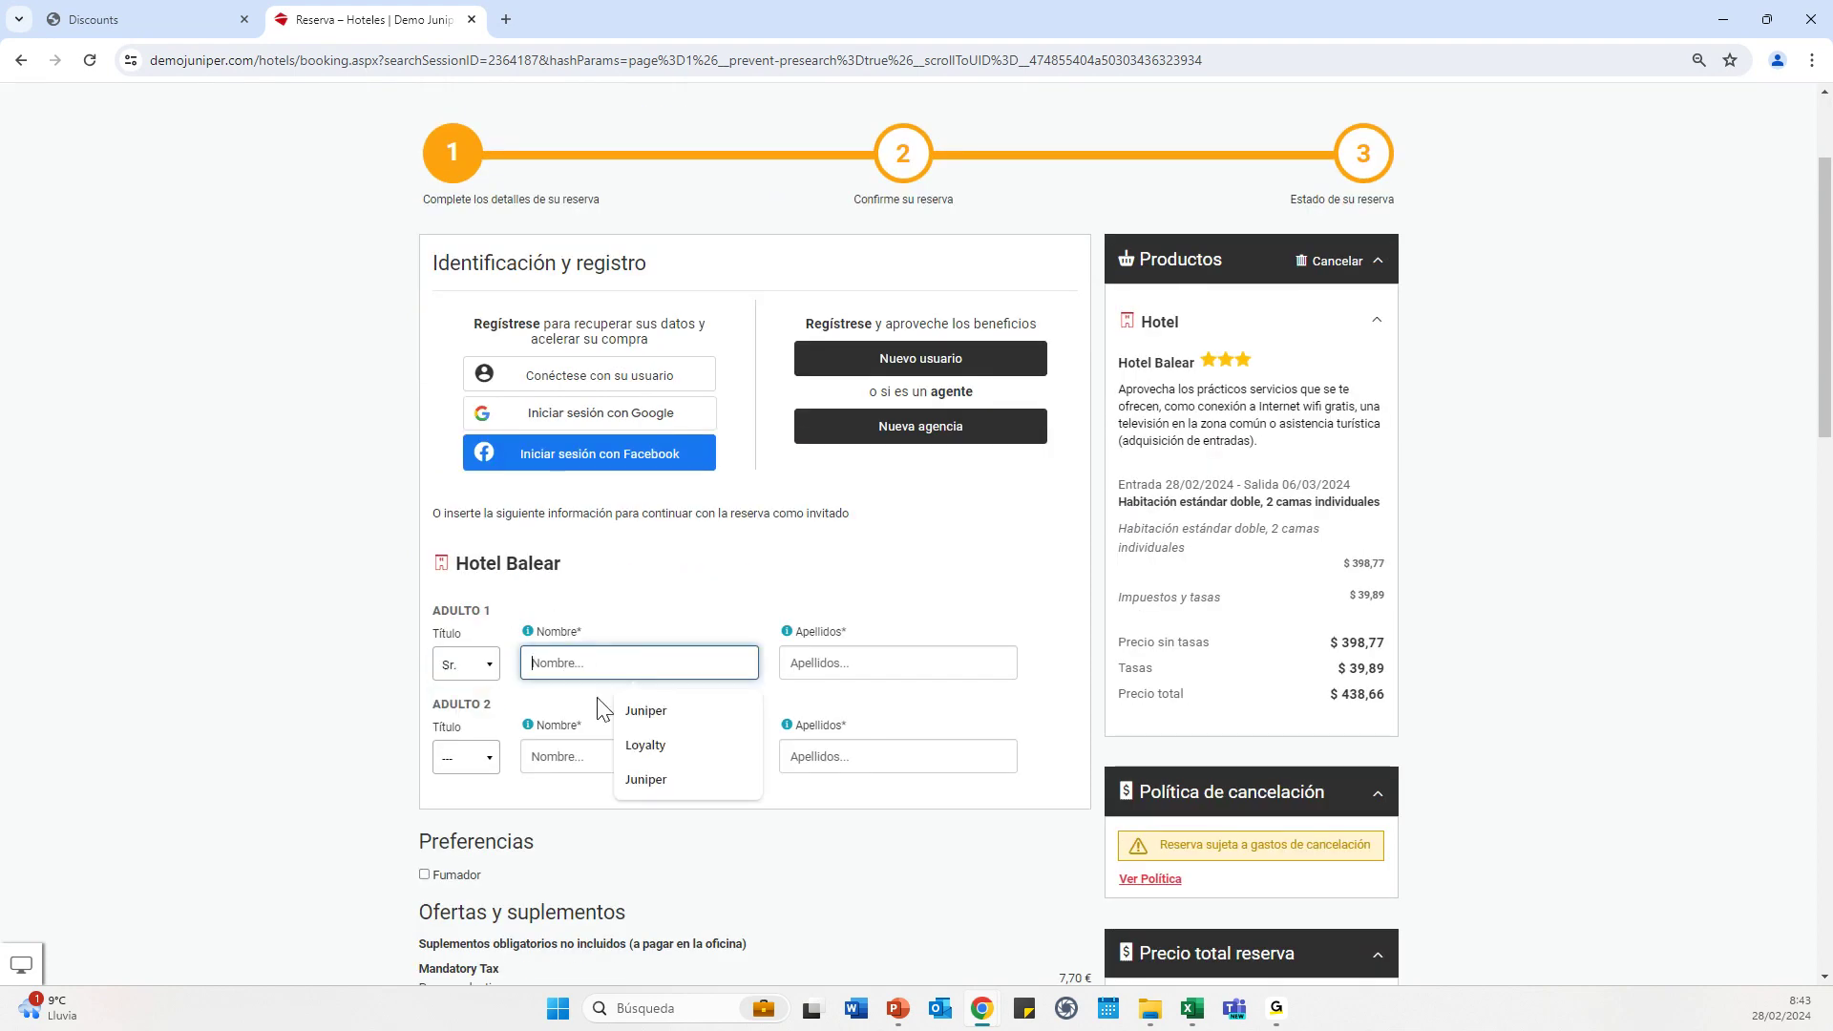
{"action": "left_click", "coordinate": [631, 710]}
{"action": "left_click", "coordinate": [870, 659]}
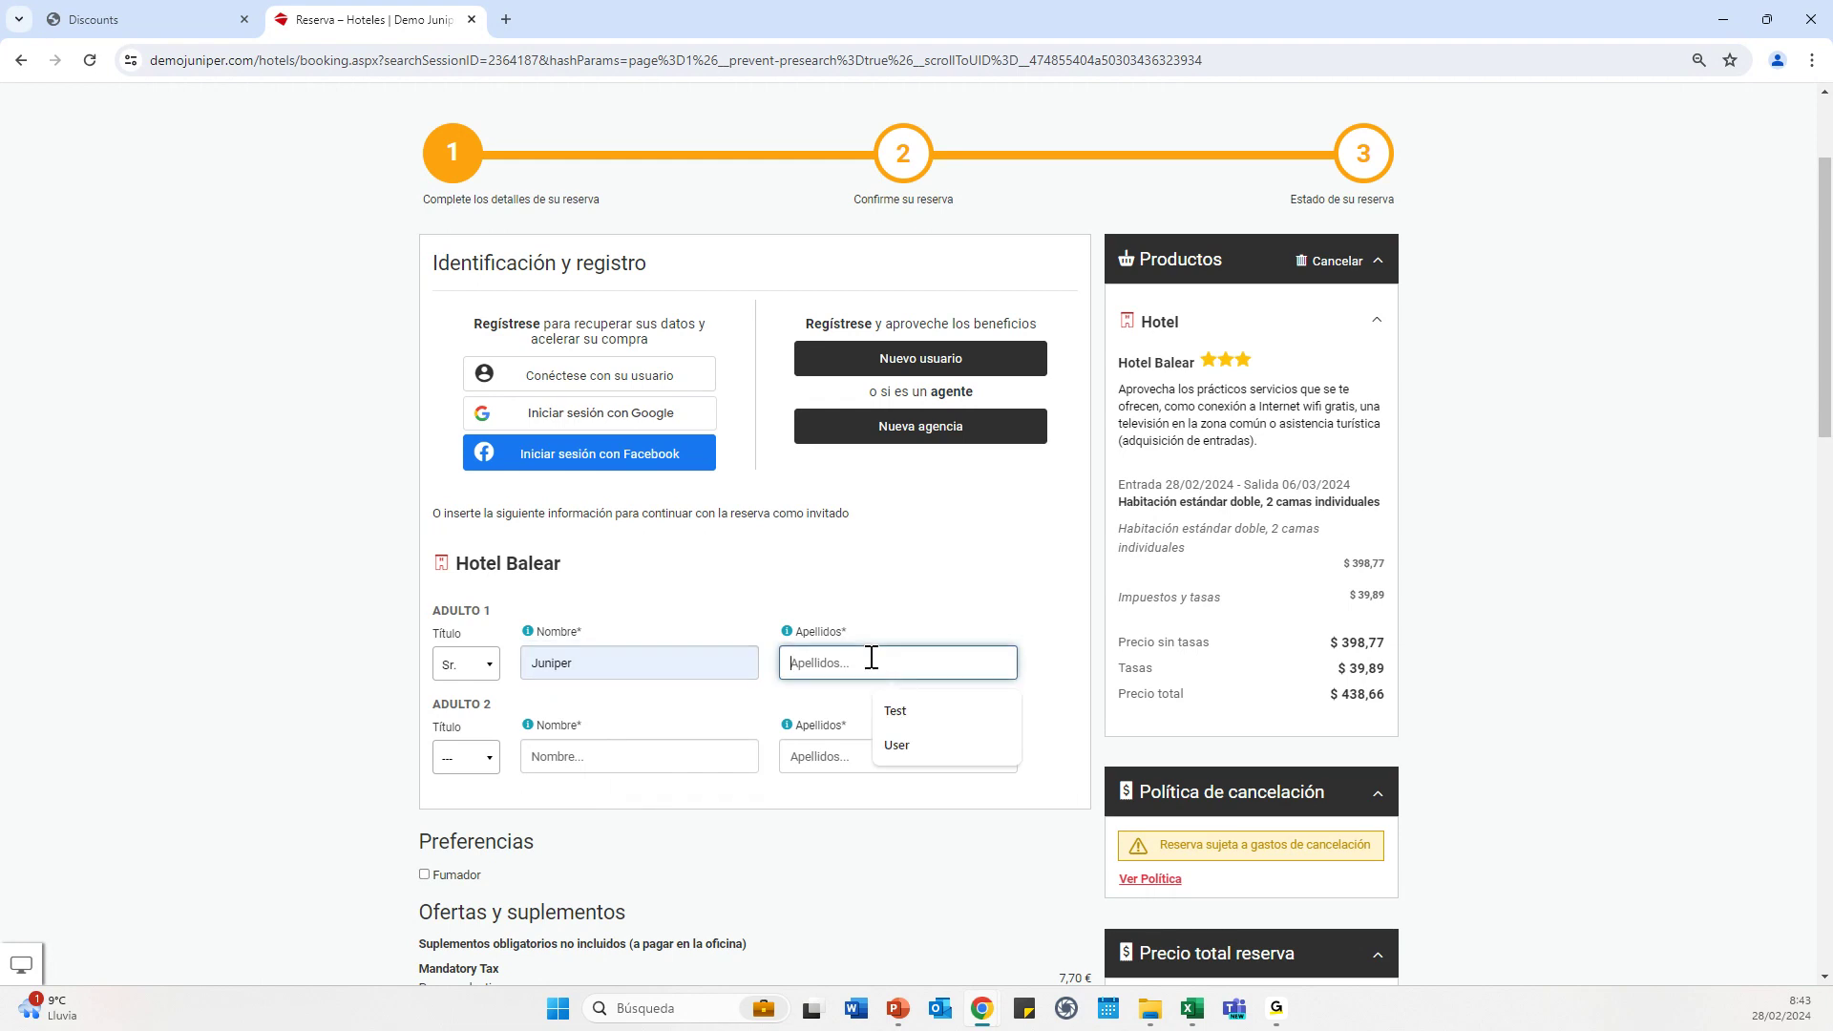
{"action": "left_click", "coordinate": [896, 710]}
Fill in the second adult's title as Sr. with a first name and surname in the Spanish booking form
{"action": "left_click", "coordinate": [466, 757]}
{"action": "left_click", "coordinate": [462, 811]}
{"action": "left_click", "coordinate": [582, 757]}
{"action": "left_click", "coordinate": [642, 807]}
{"action": "left_click", "coordinate": [802, 758]}
{"action": "left_click", "coordinate": [895, 838]}
{"action": "scroll", "coordinate": [864, 793], "scroll_direction": "down", "scroll_amount": 6}
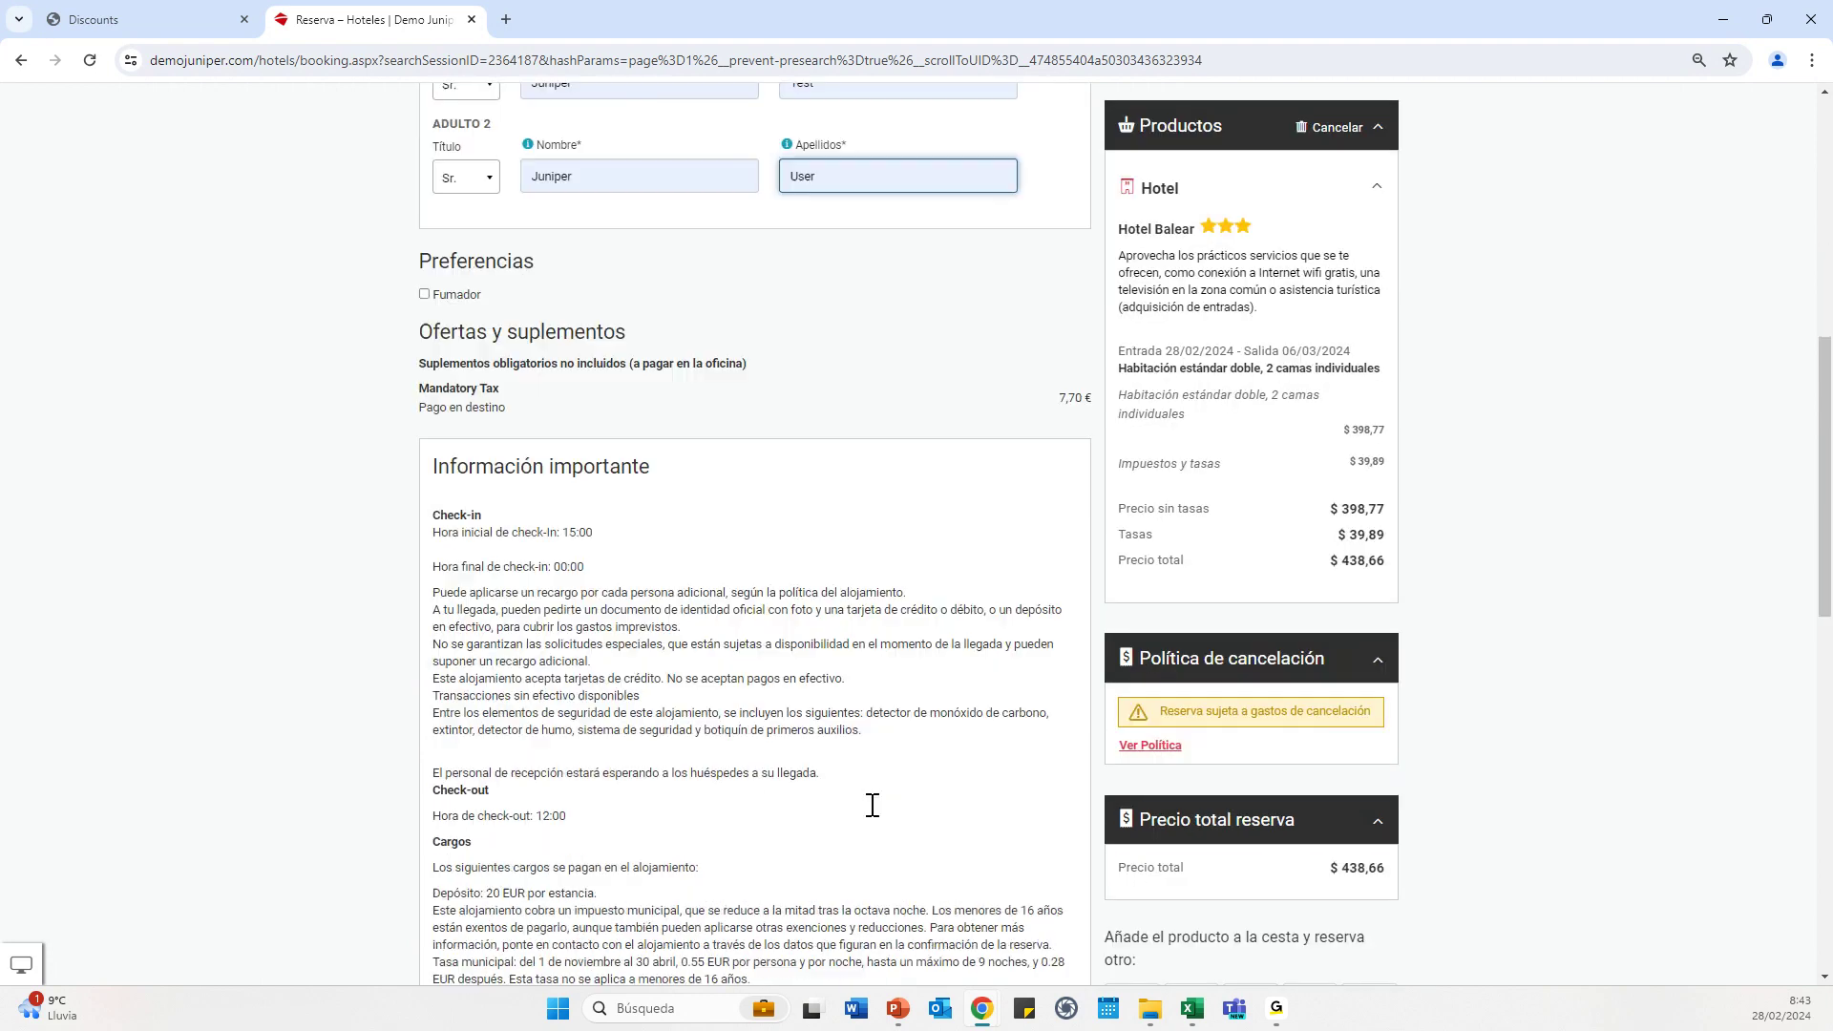
{"action": "scroll", "coordinate": [872, 805], "scroll_direction": "down", "scroll_amount": 5}
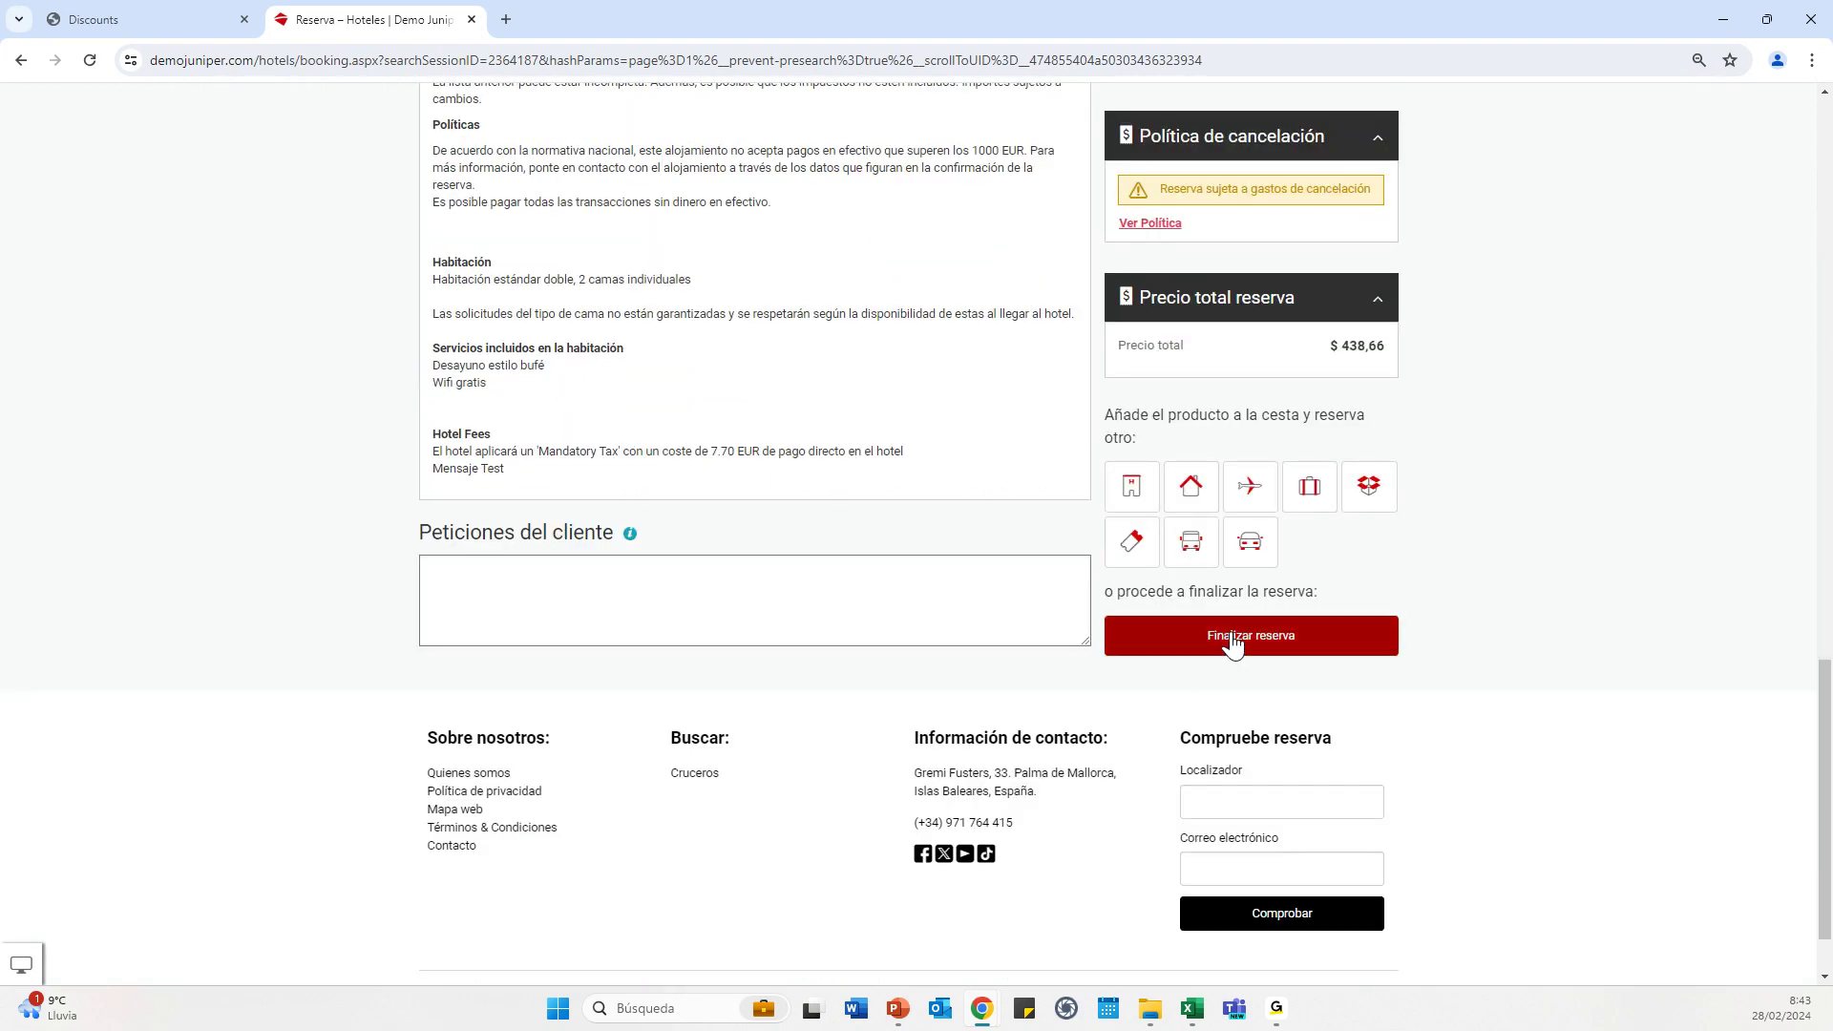
Switch the booking website's language from Spanish to English
{"action": "scroll", "coordinate": [1521, 614], "scroll_direction": "up", "scroll_amount": 5}
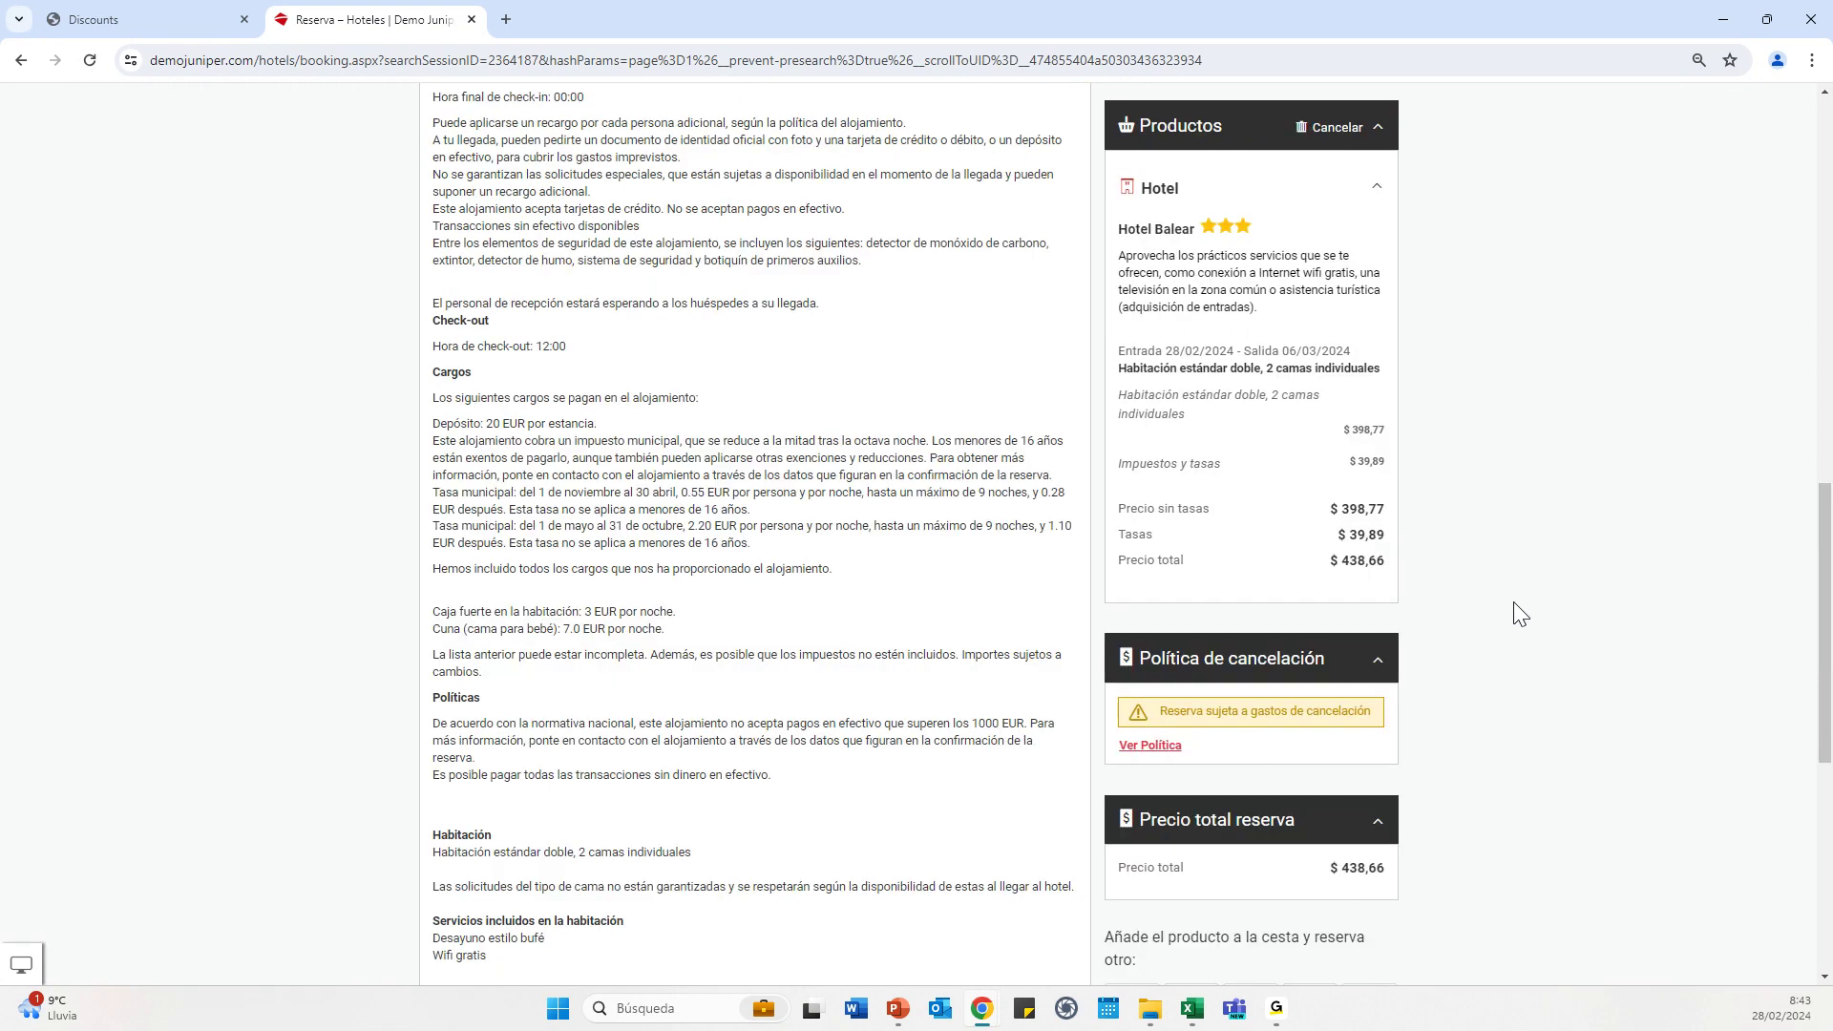
{"action": "scroll", "coordinate": [1521, 614], "scroll_direction": "up", "scroll_amount": 15}
{"action": "left_click", "coordinate": [1731, 106]}
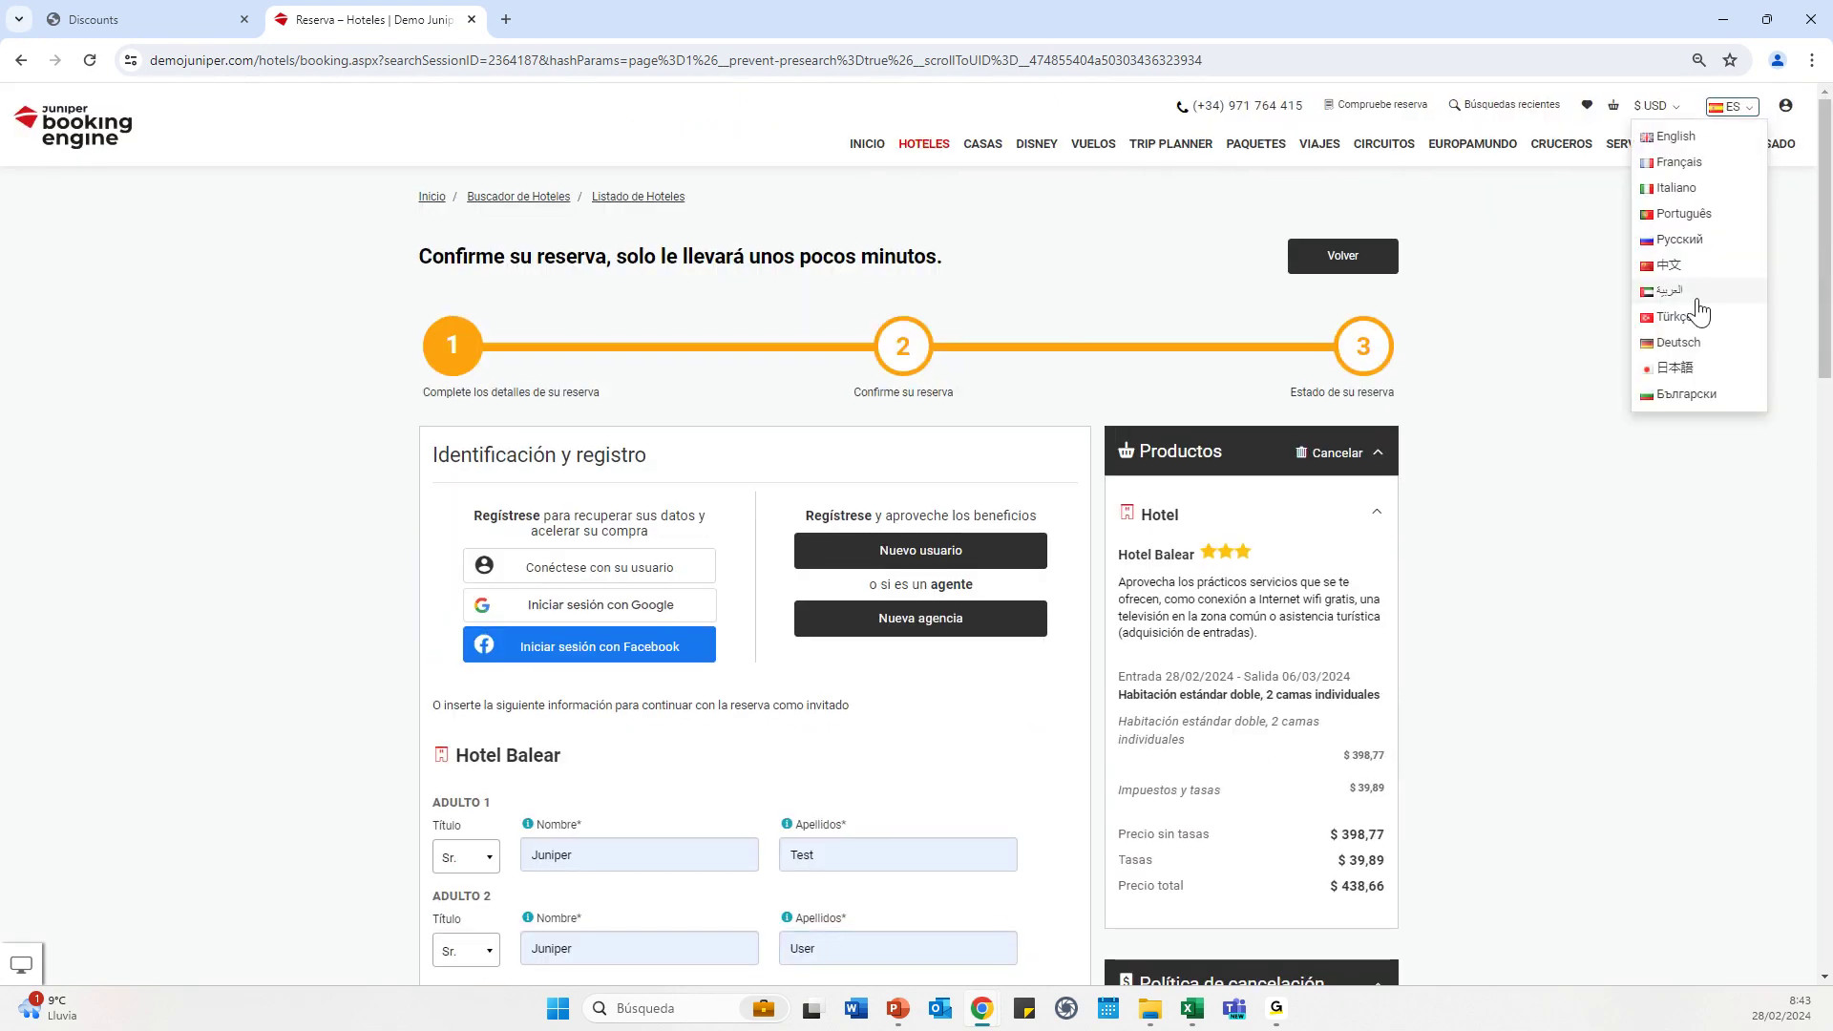
{"action": "left_click", "coordinate": [1677, 136]}
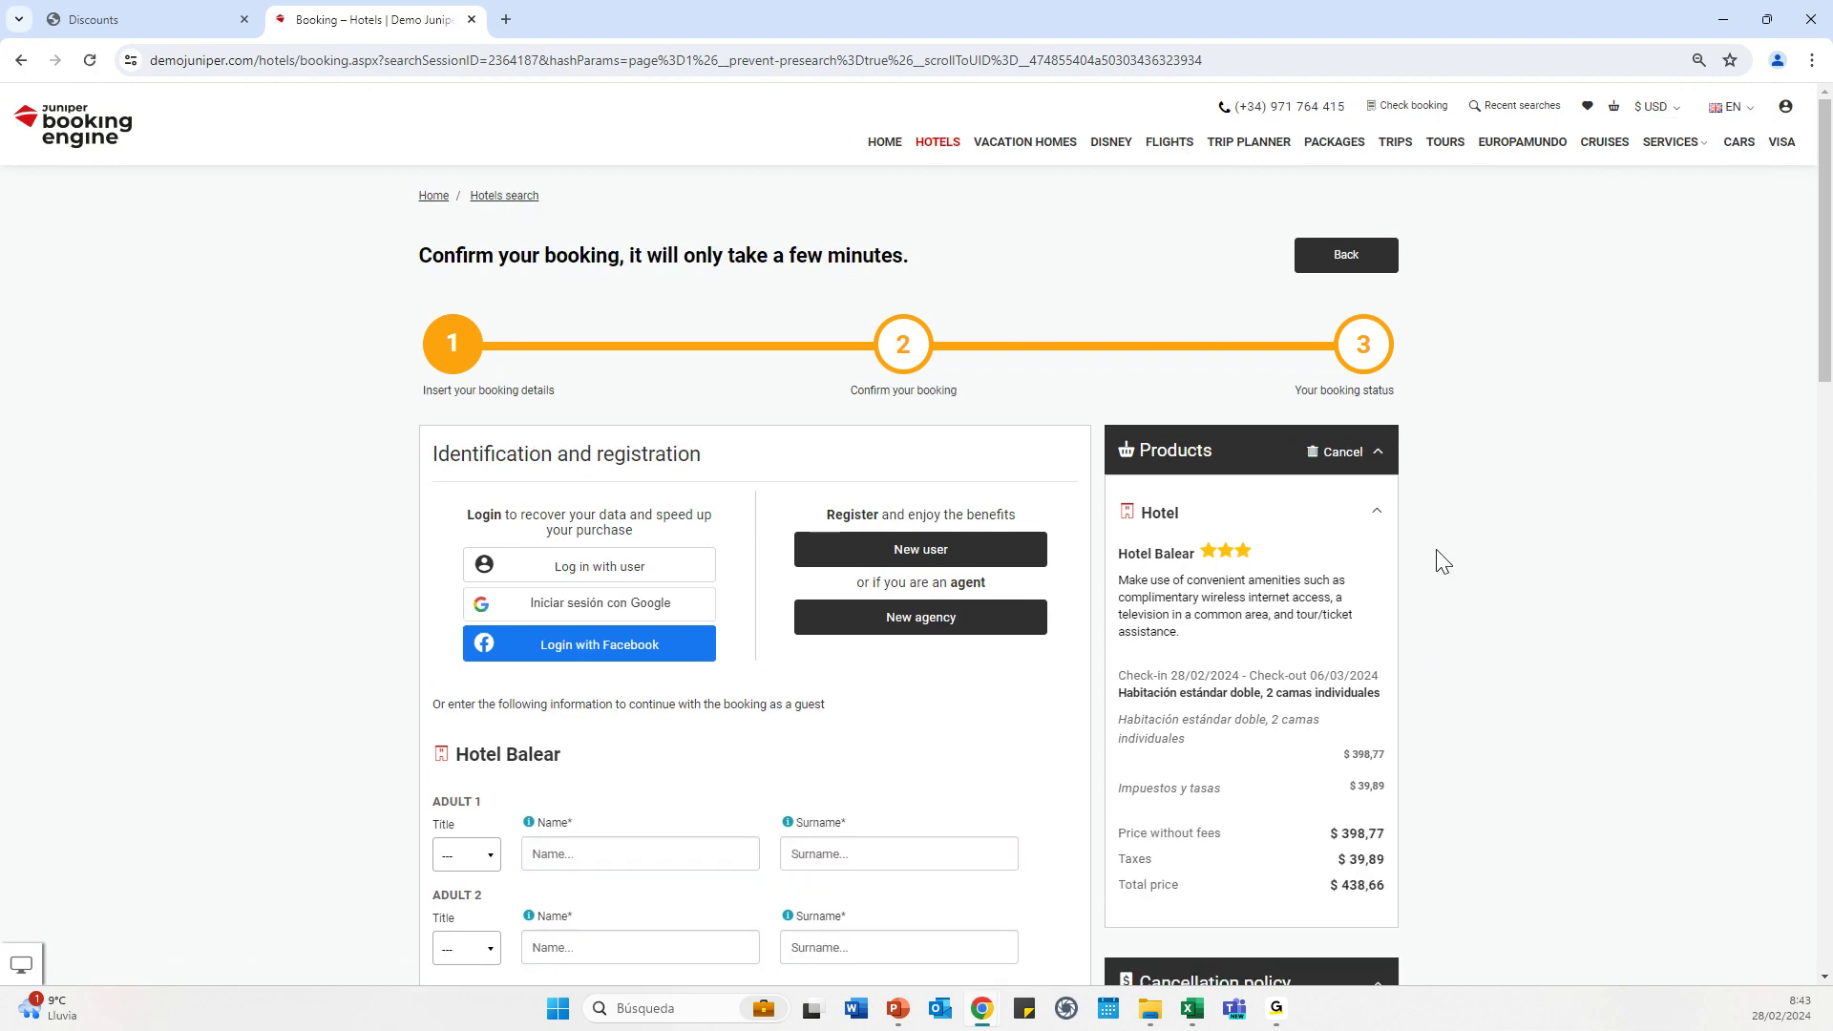
Fill in the first adult's details in the English booking form with title Mr., first name and surname
{"action": "scroll", "coordinate": [1433, 573], "scroll_direction": "down", "scroll_amount": 3}
{"action": "left_click", "coordinate": [467, 568]}
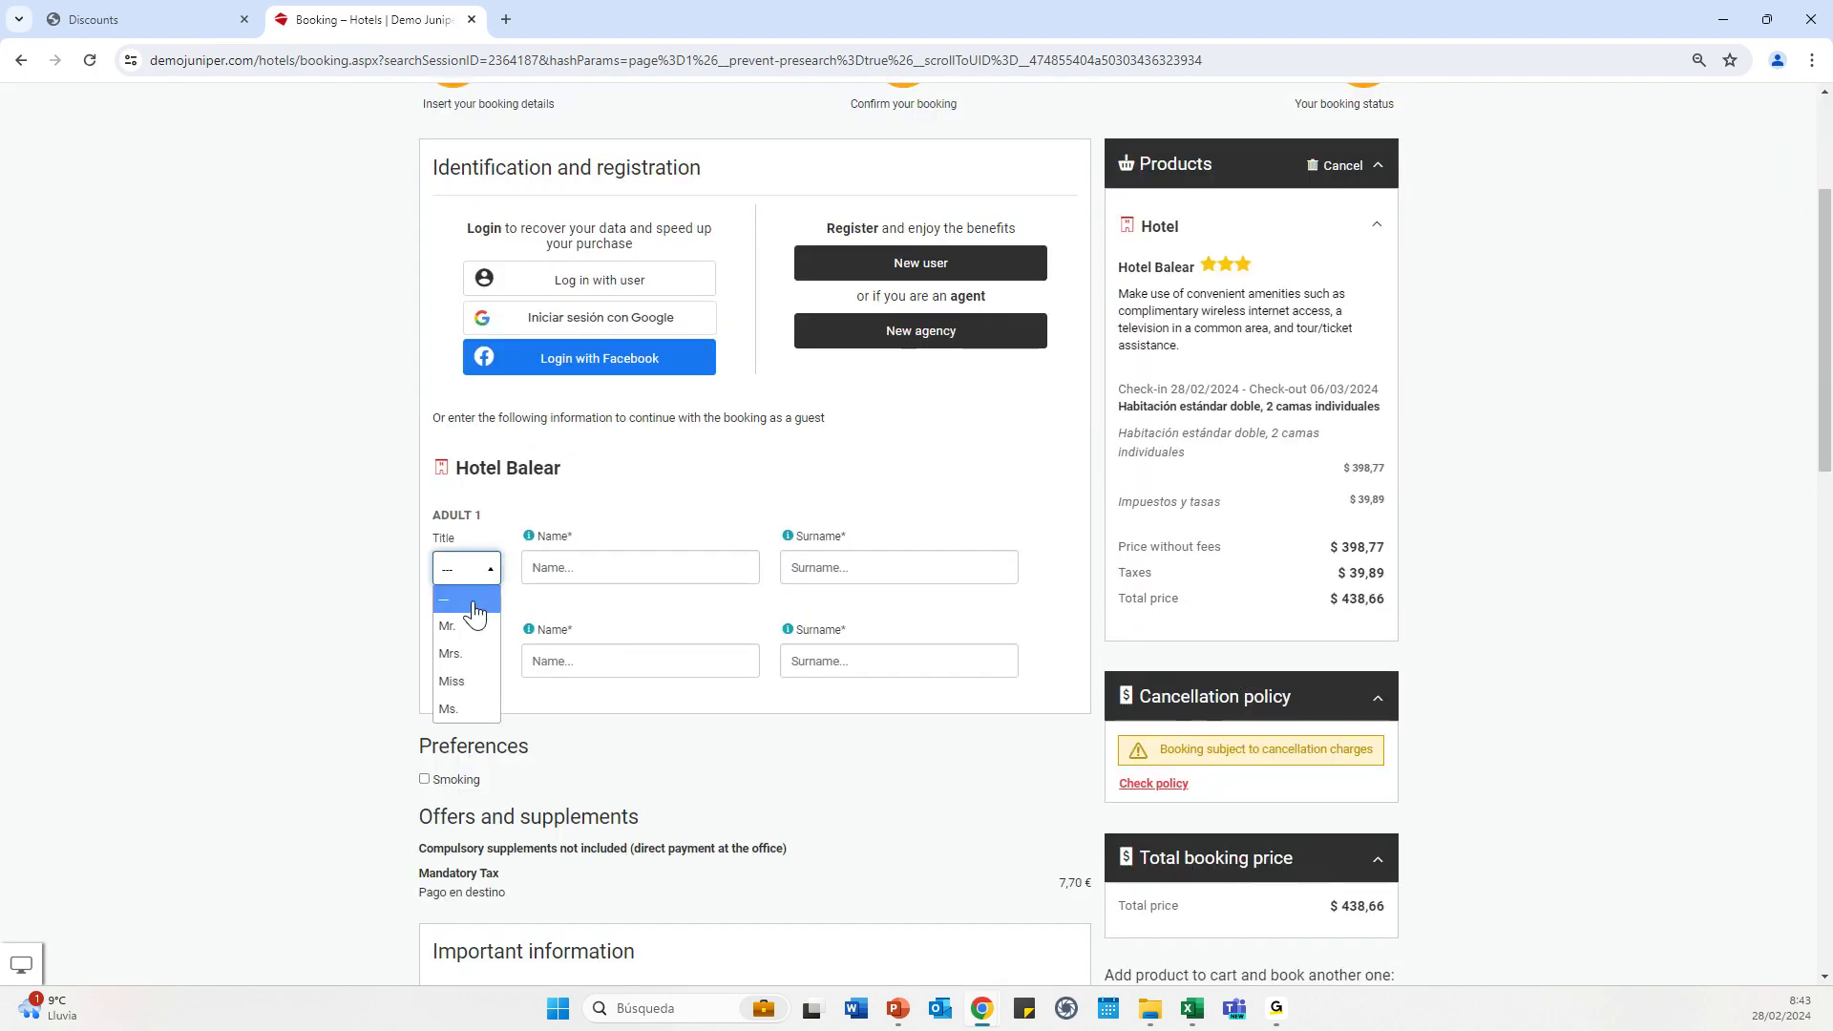
{"action": "left_click", "coordinate": [468, 625]}
{"action": "left_click", "coordinate": [616, 565]}
{"action": "left_click", "coordinate": [657, 621]}
{"action": "left_click", "coordinate": [812, 563]}
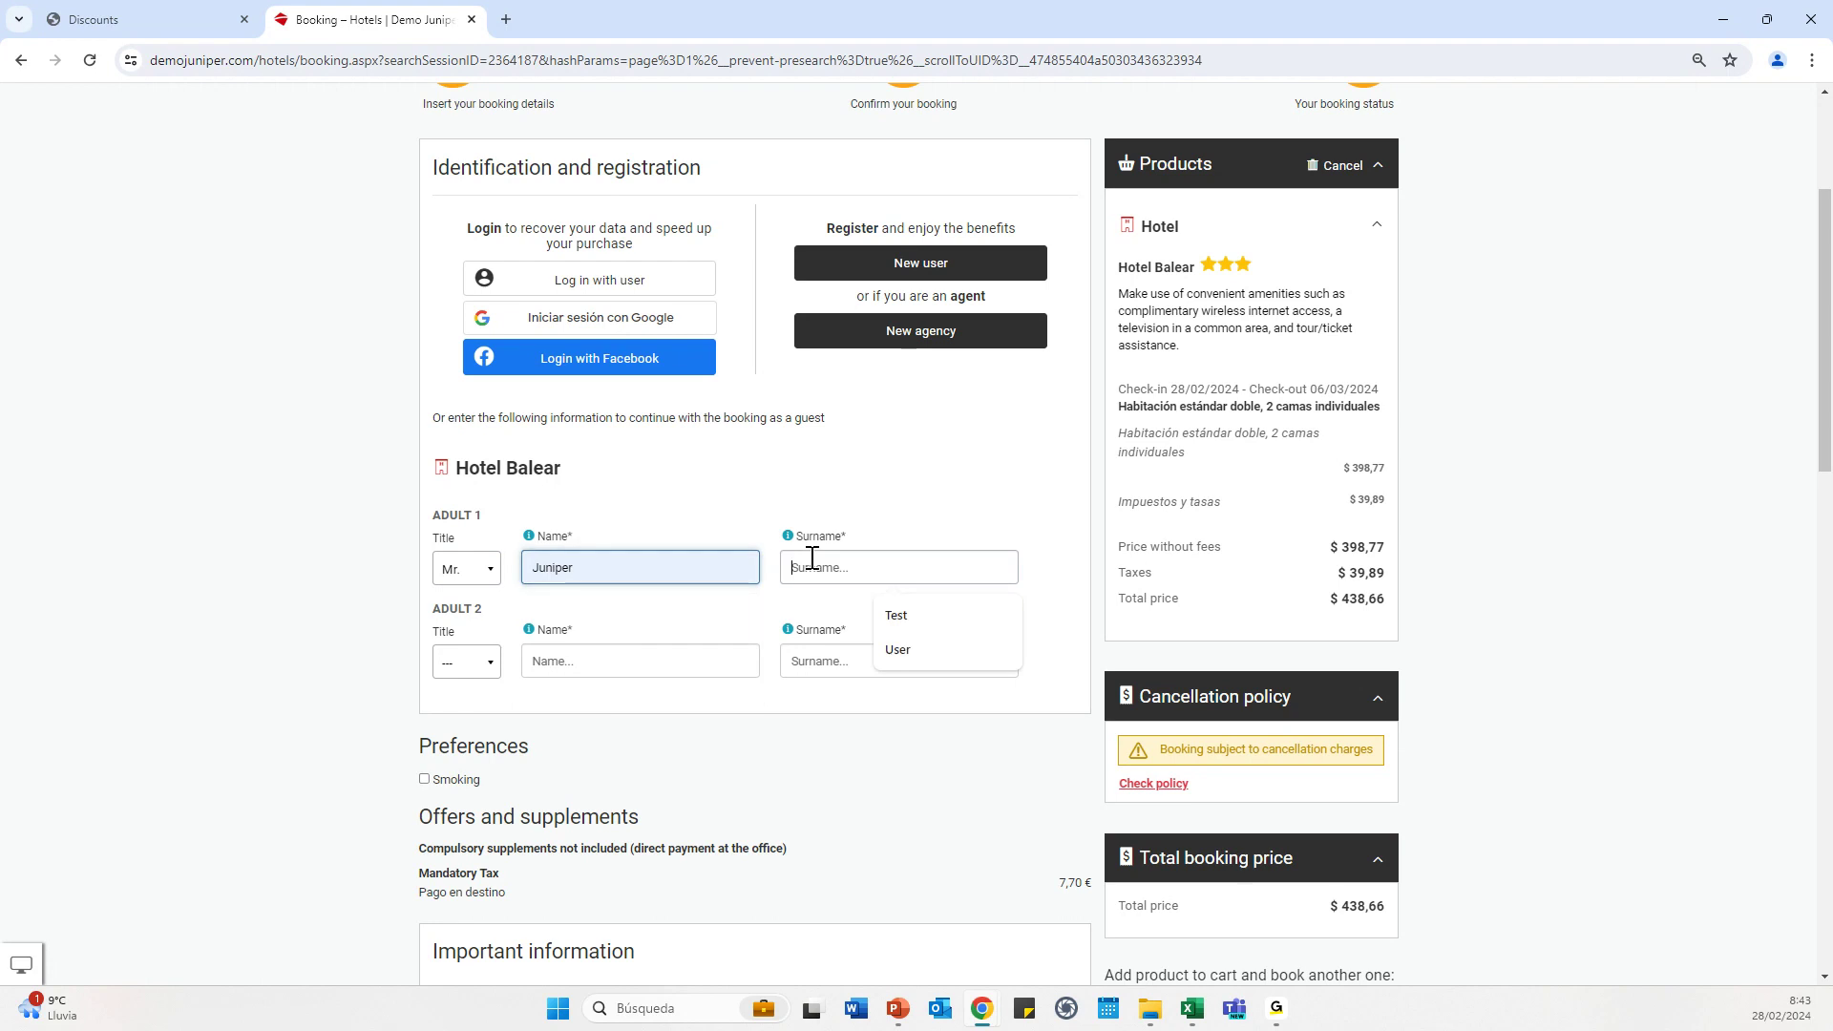
{"action": "left_click", "coordinate": [912, 649]}
Fill in the second adult's details with title Mr., first name and surname
{"action": "left_click", "coordinate": [466, 662]}
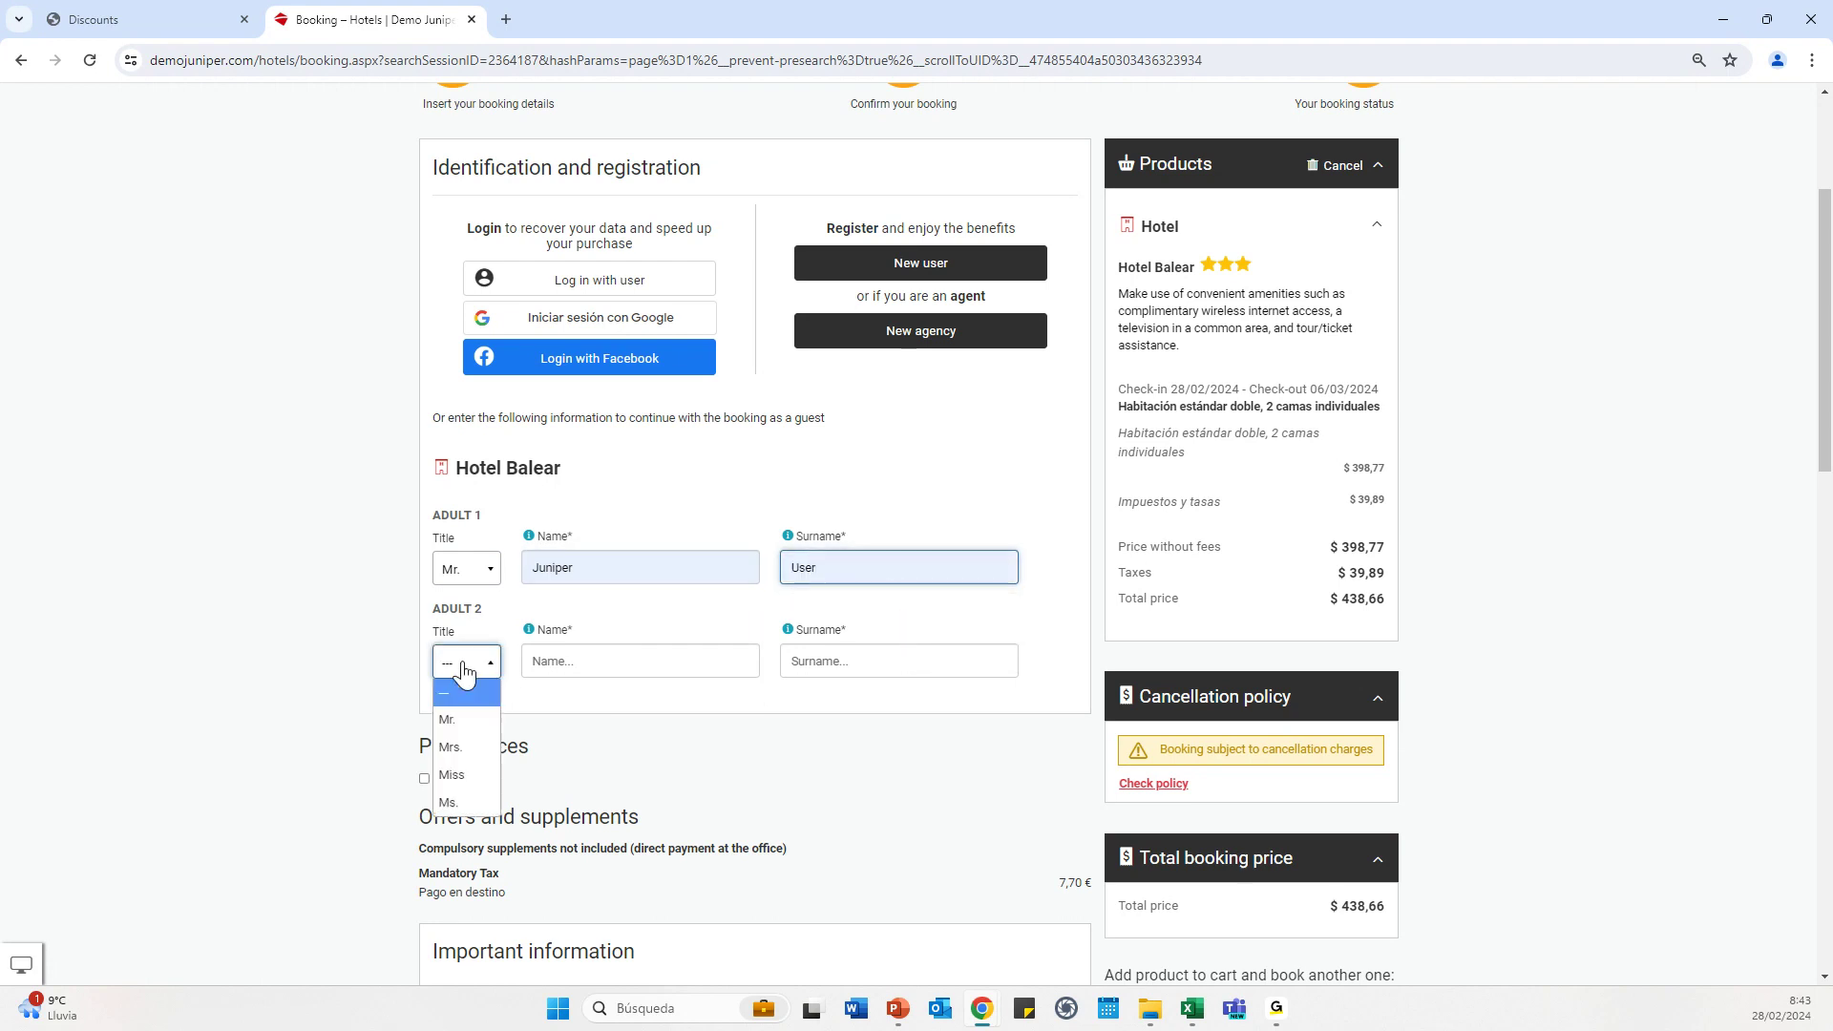
{"action": "left_click", "coordinate": [467, 721]}
{"action": "left_click", "coordinate": [564, 660]}
{"action": "left_click", "coordinate": [634, 706]}
{"action": "left_click", "coordinate": [811, 652]}
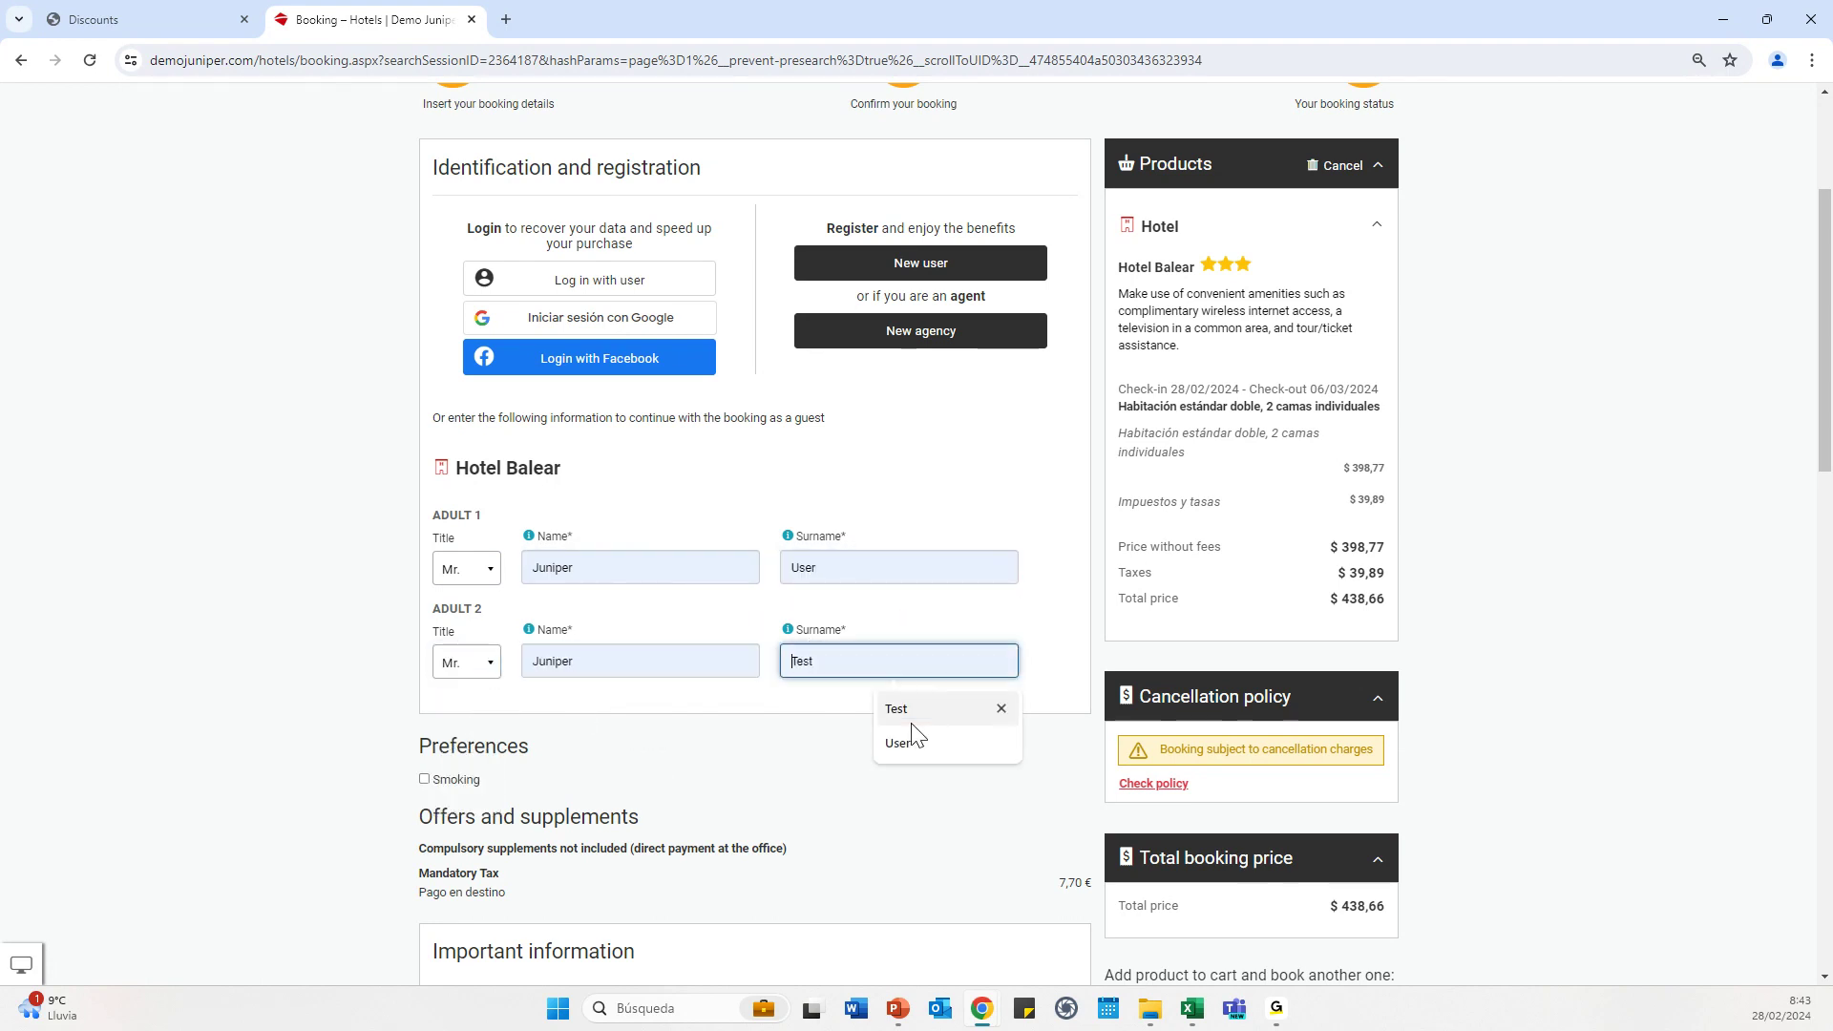
{"action": "left_click", "coordinate": [912, 726]}
Proceed to the booking's checkout and apply the promocode BLACKFRIDAY, reviewing the price breakdown
{"action": "scroll", "coordinate": [920, 716], "scroll_direction": "down", "scroll_amount": 11}
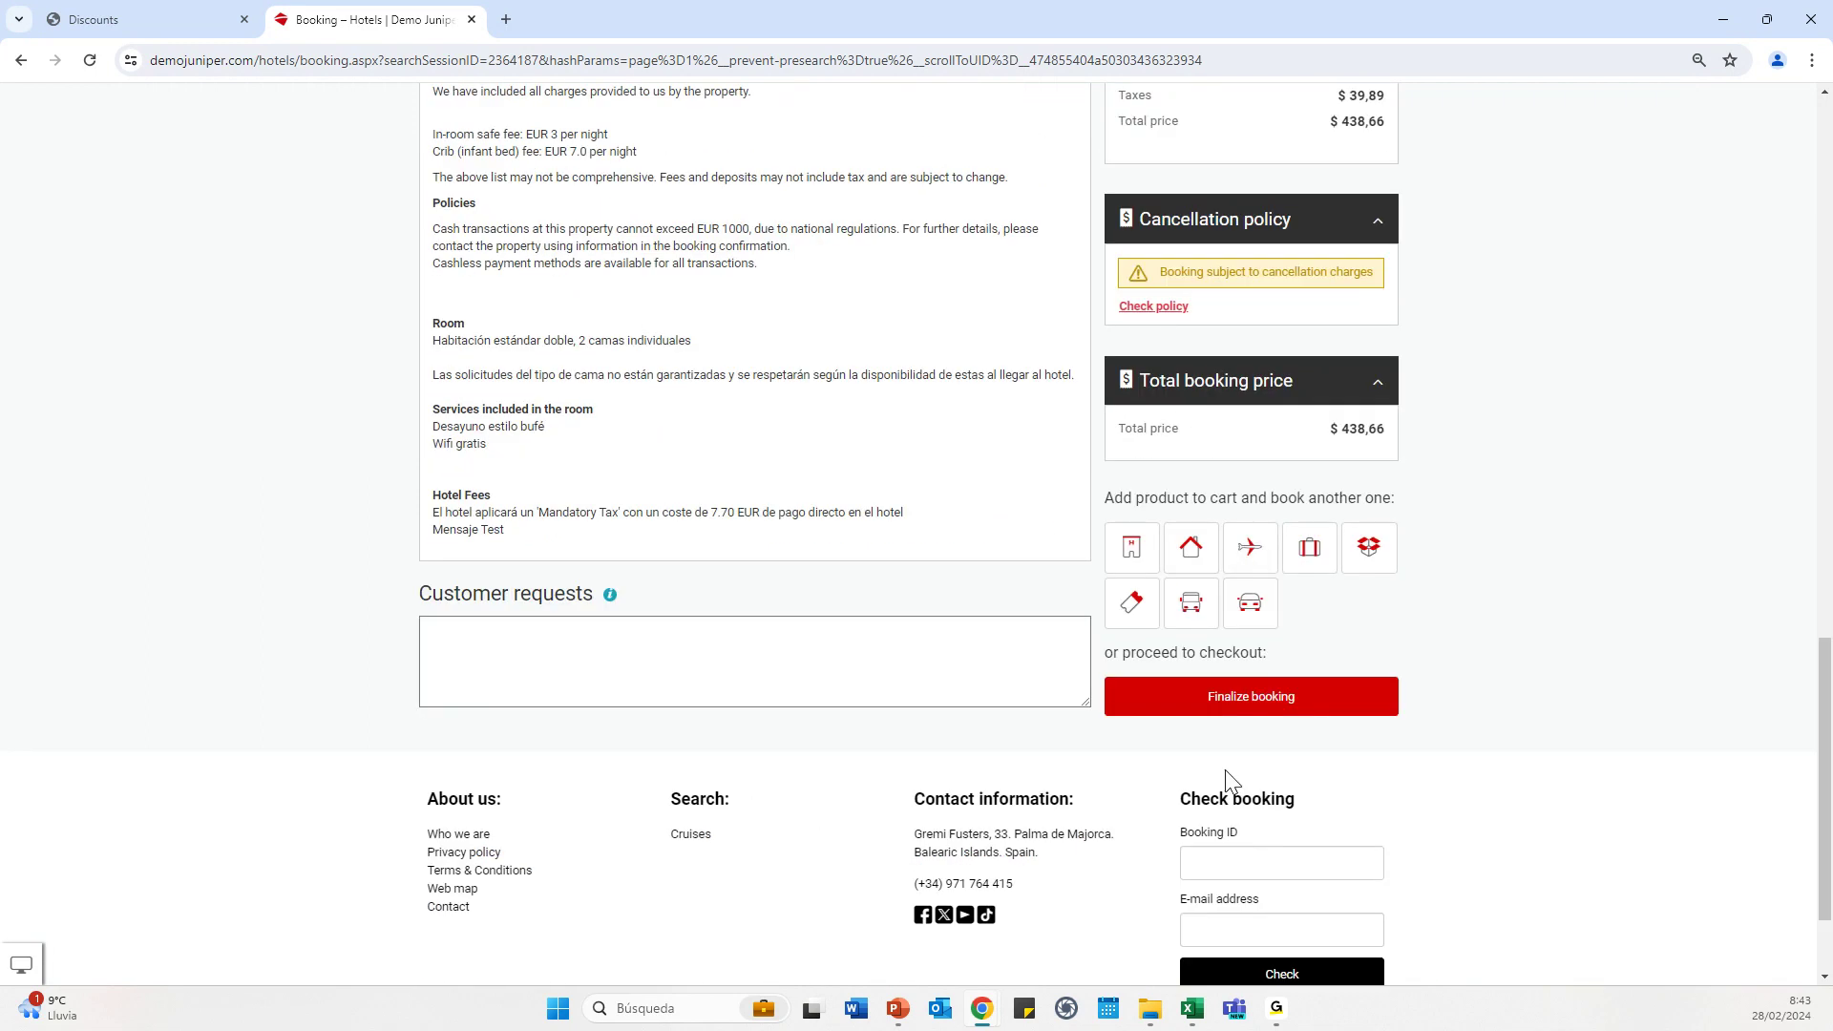
{"action": "left_click", "coordinate": [1217, 707]}
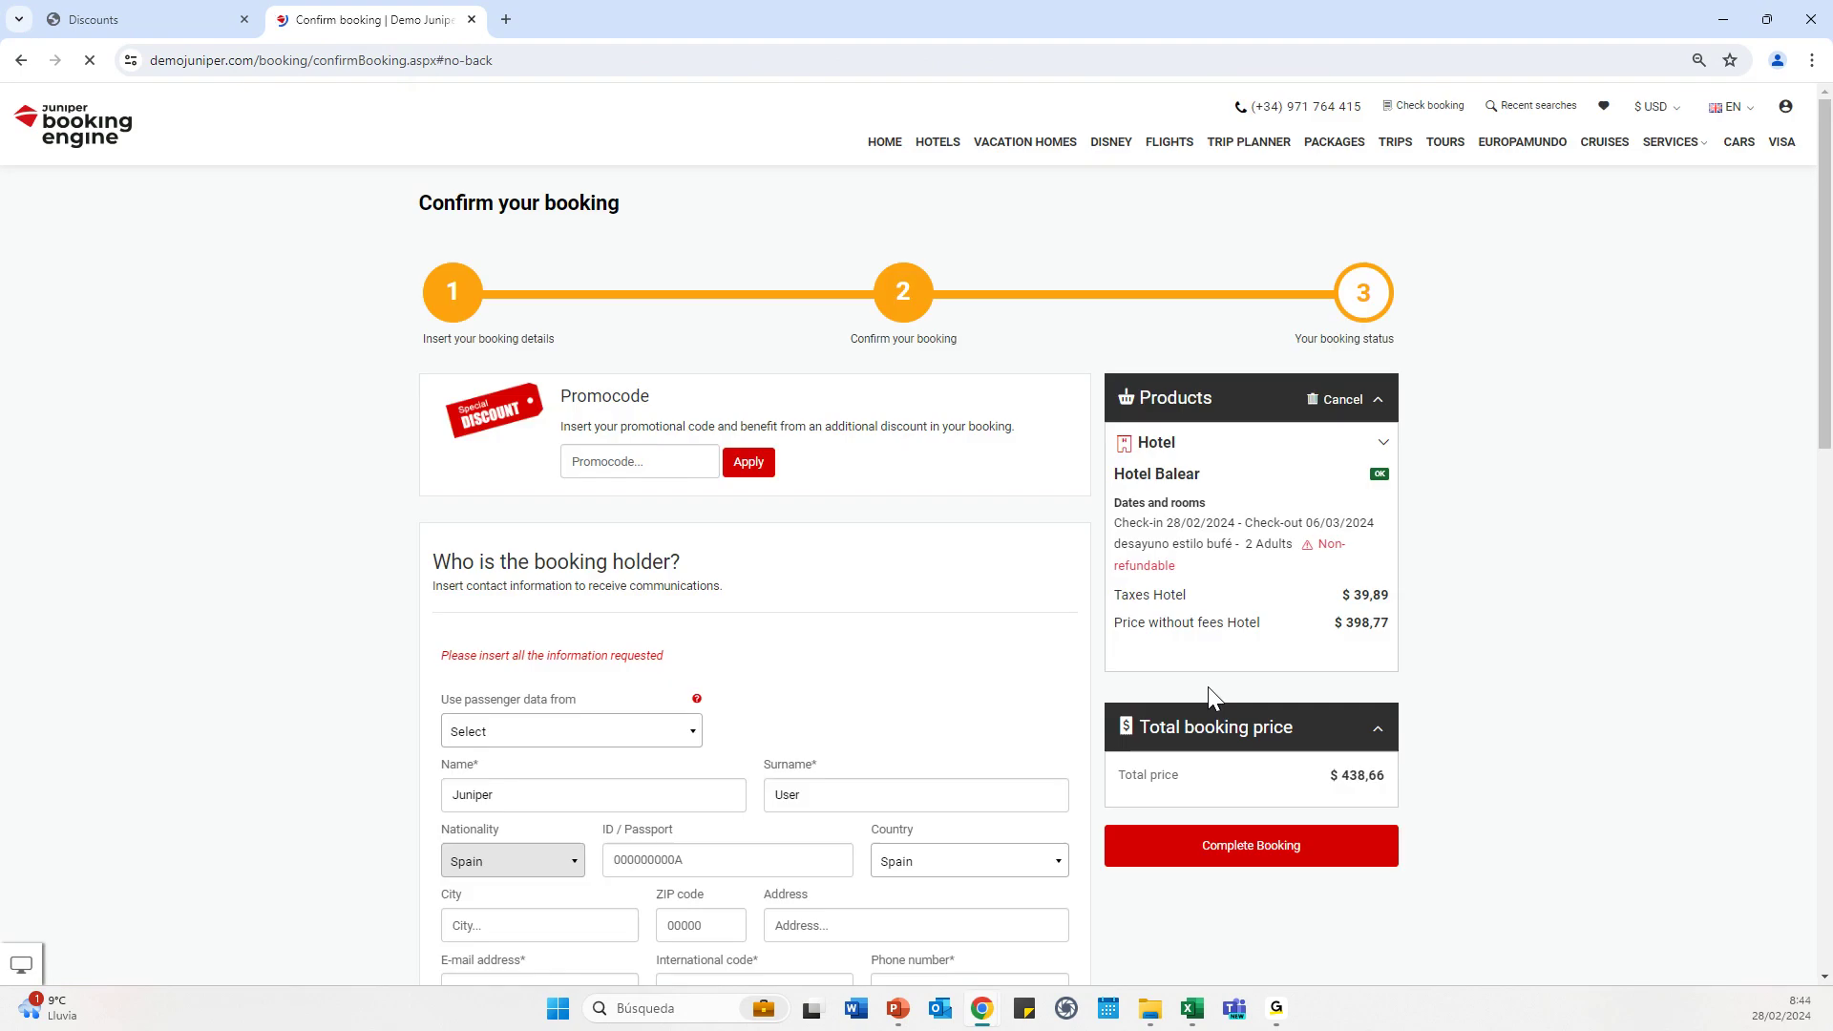
{"action": "left_click", "coordinate": [636, 454]}
{"action": "type", "text": "BLACKFRIDAY"}
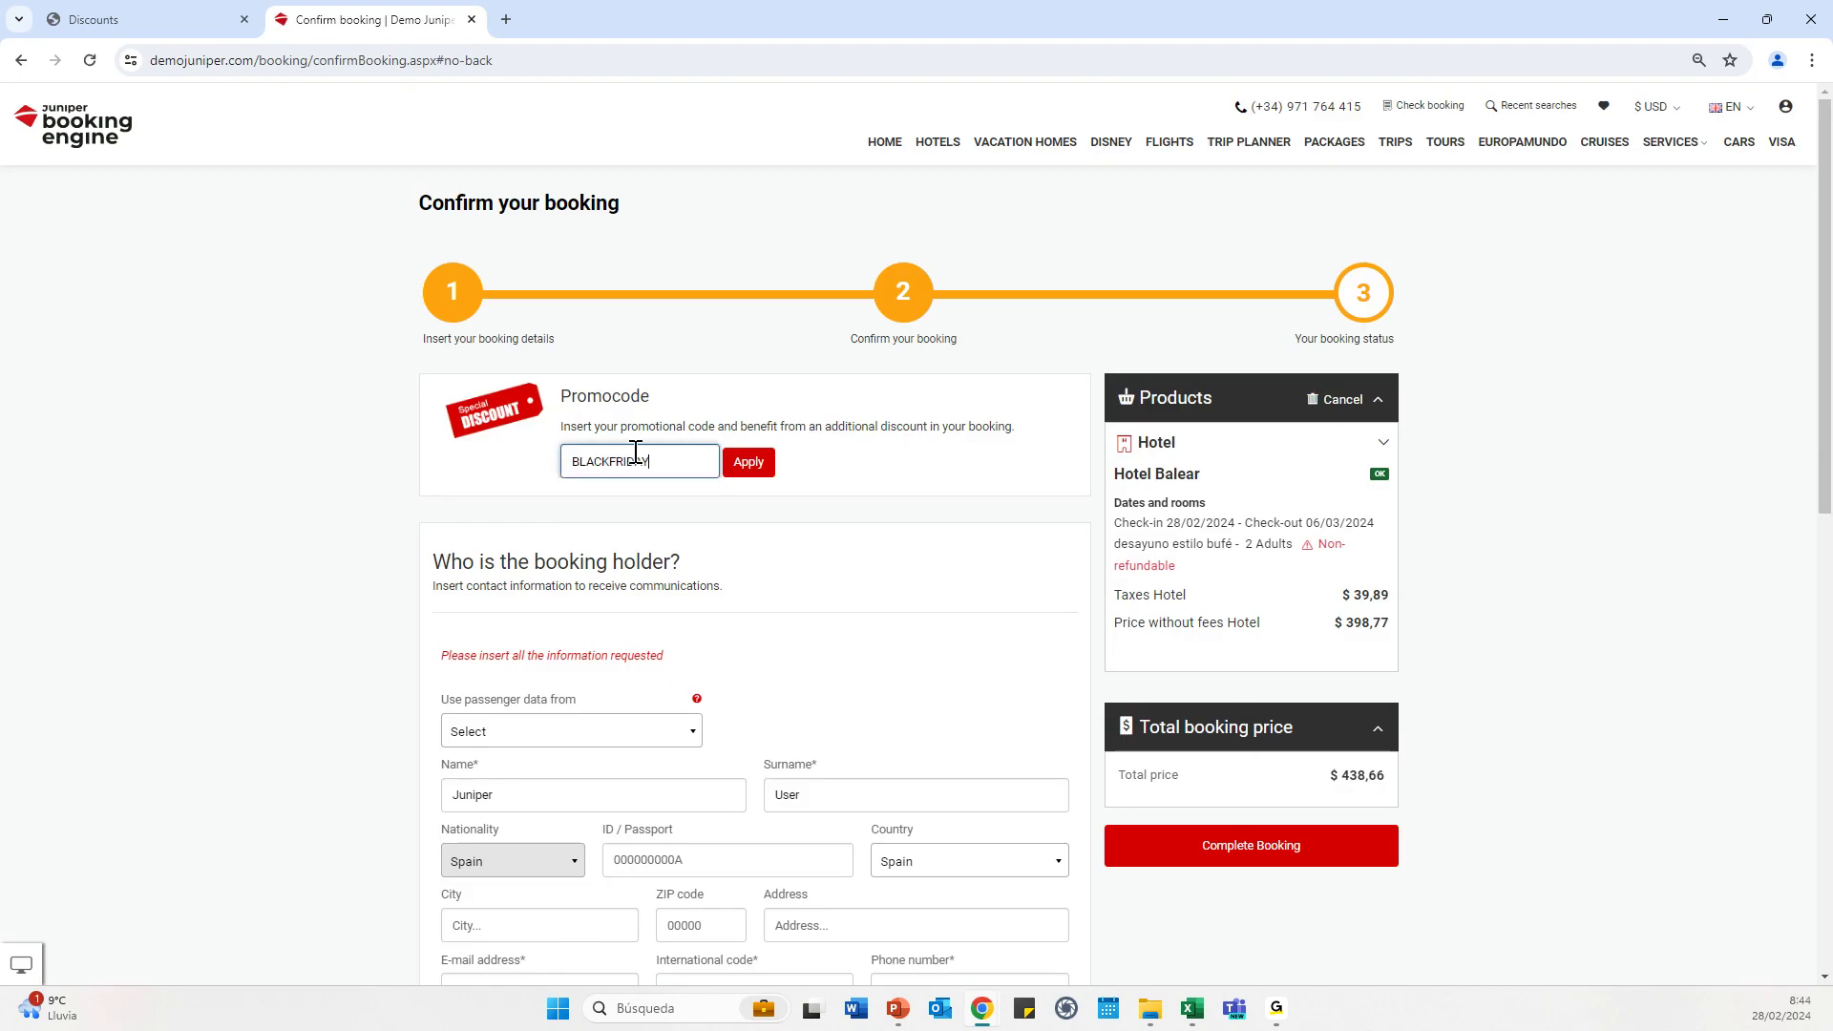
{"action": "left_click", "coordinate": [749, 462]}
{"action": "left_click", "coordinate": [753, 467]}
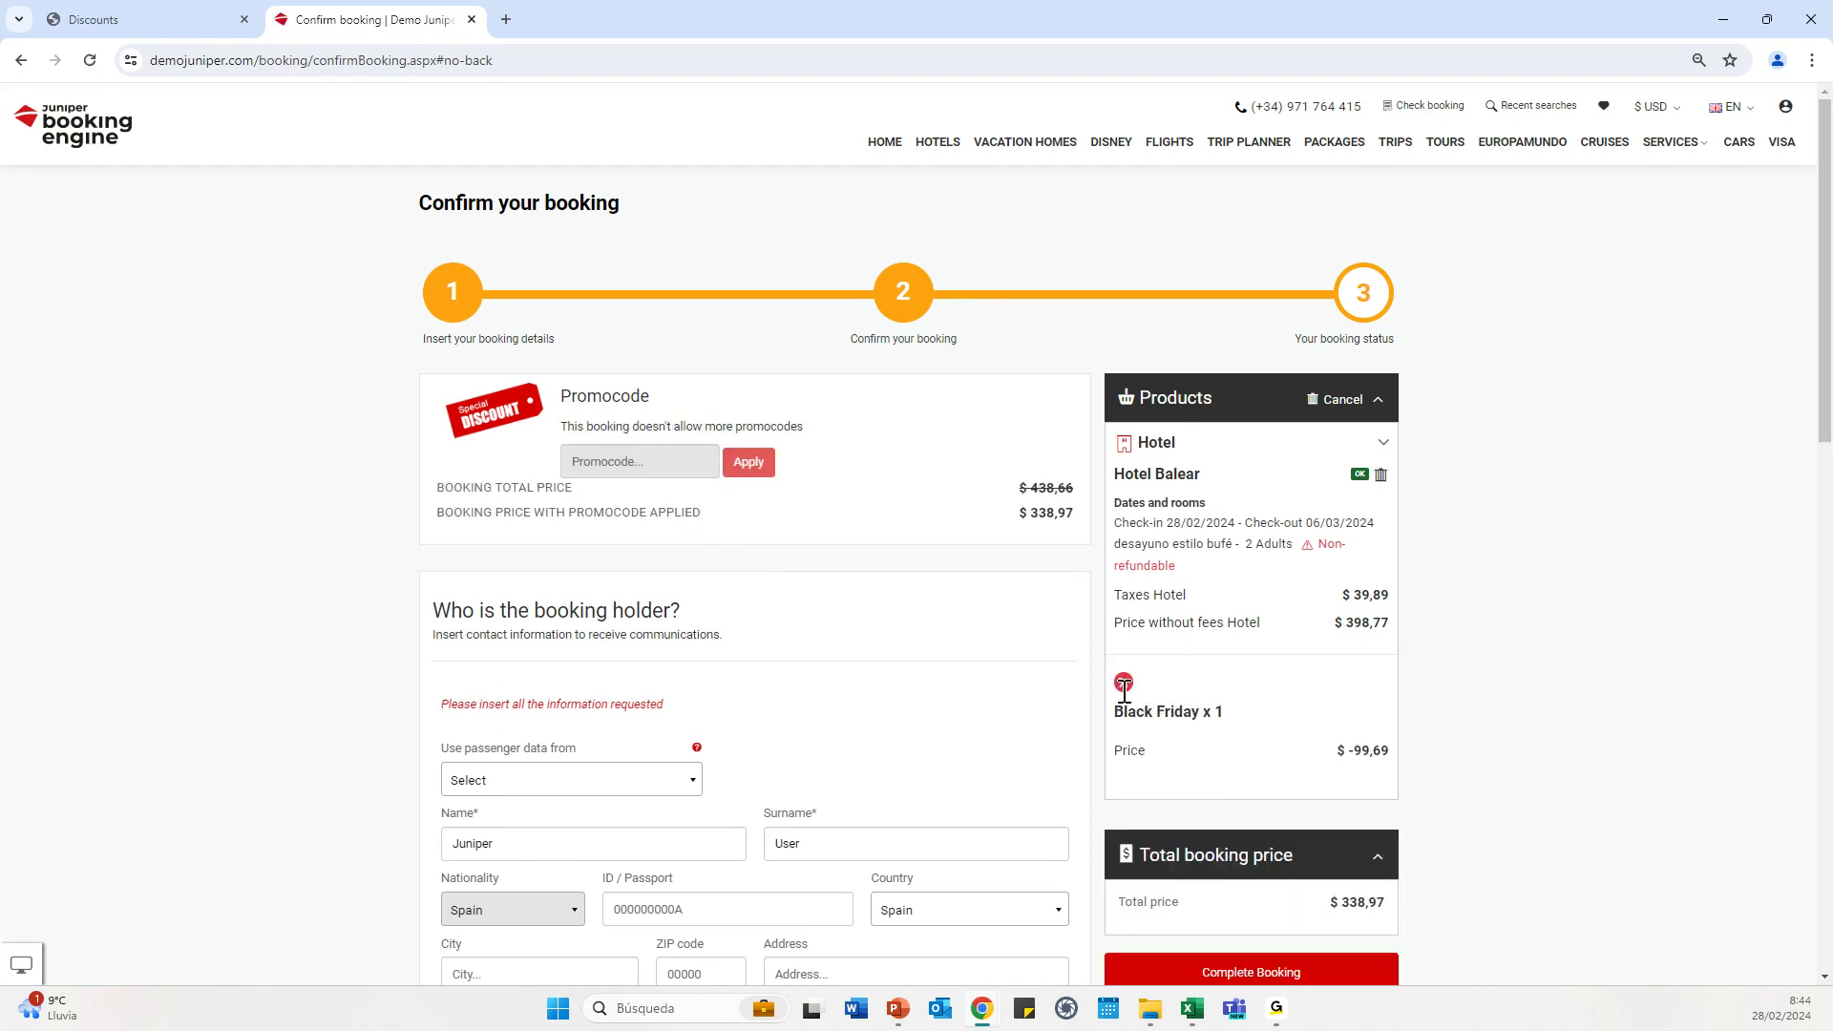
{"action": "scroll", "coordinate": [1201, 719], "scroll_direction": "down", "scroll_amount": 2}
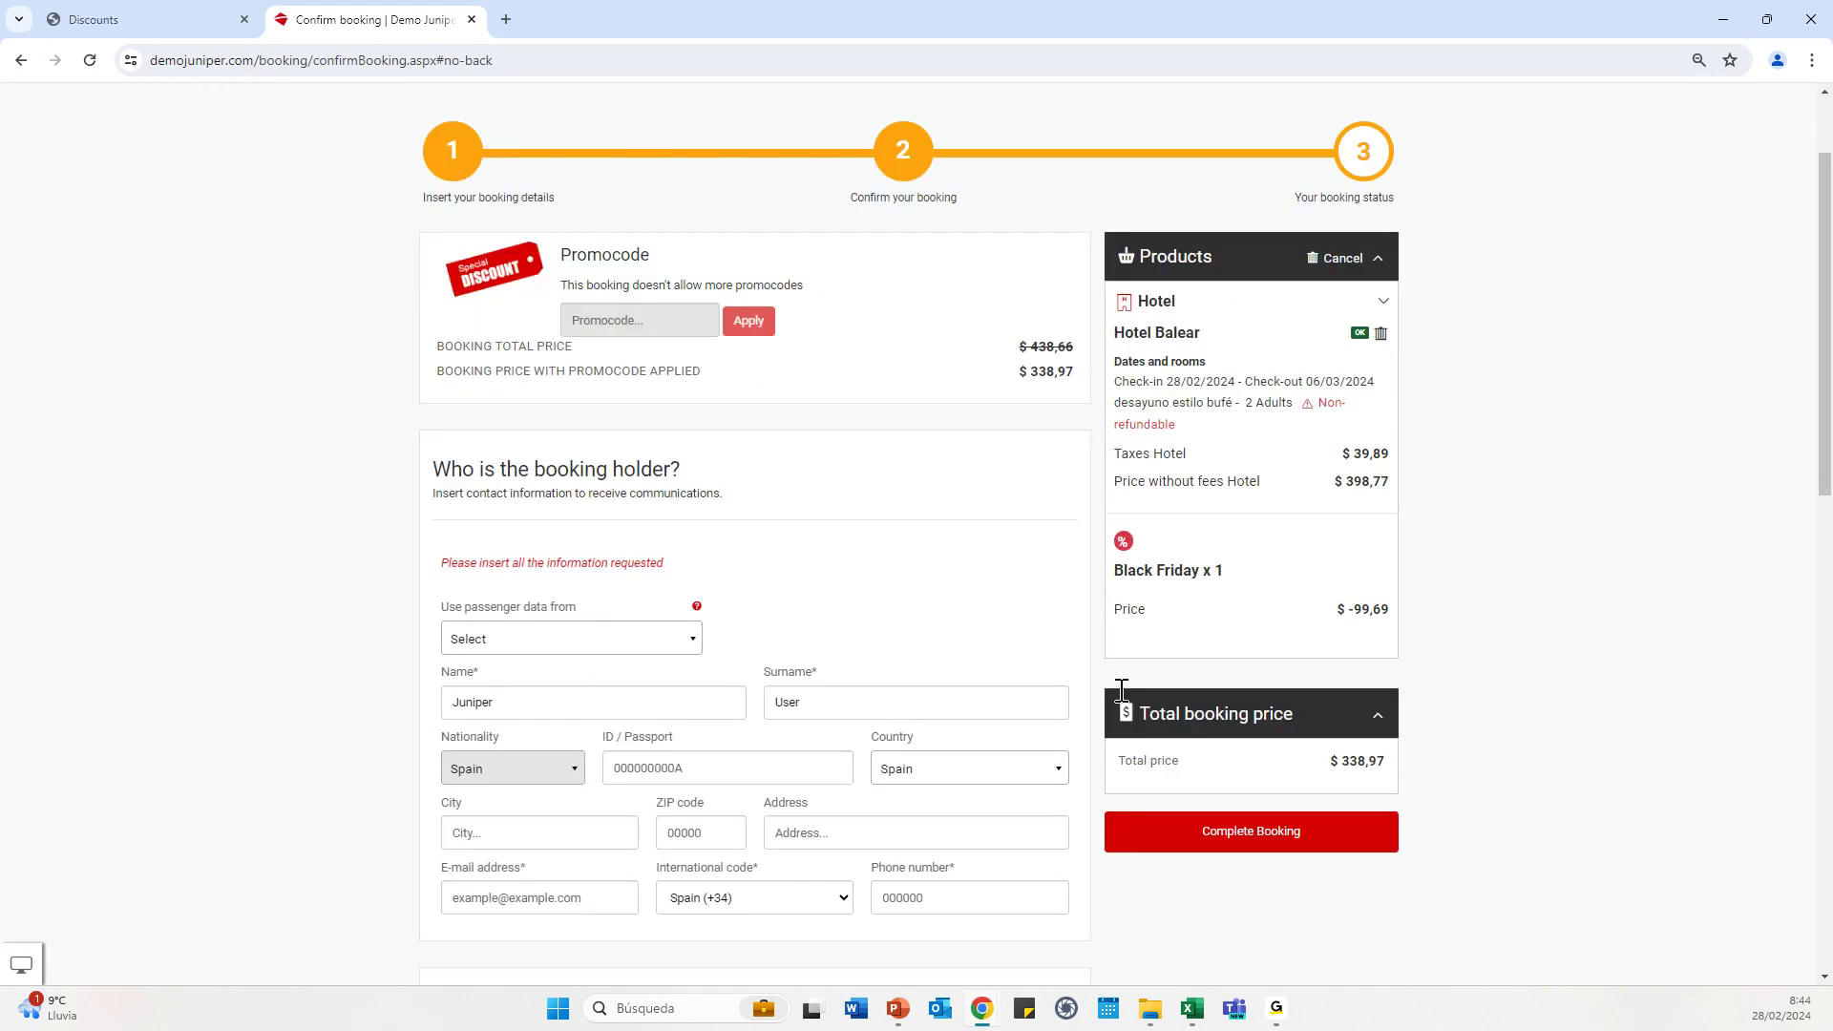
{"action": "scroll", "coordinate": [993, 668], "scroll_direction": "up", "scroll_amount": 2}
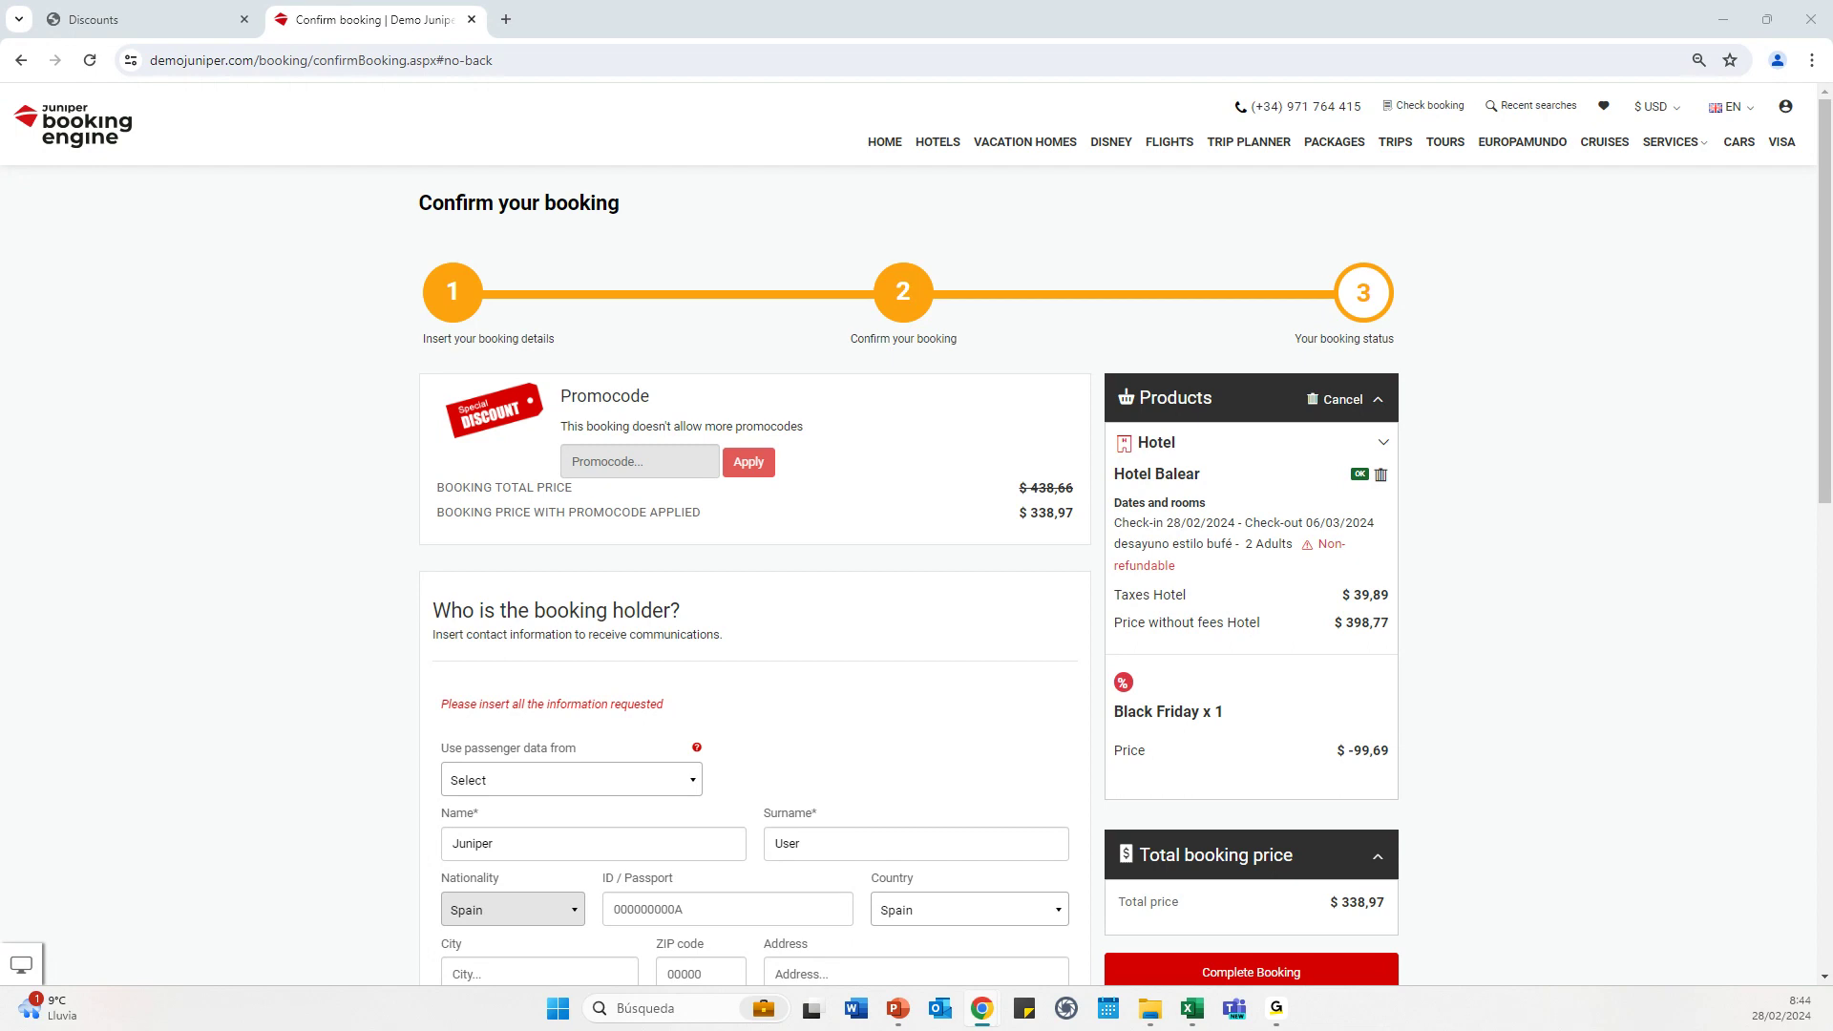
Bring the Demo Juniper page logged in as the agency into this window and search for hotels in Palma de Mallorca with the default dates
{"action": "left_click_drag", "start_coordinate": [96, 333], "coordinate": [564, 31]}
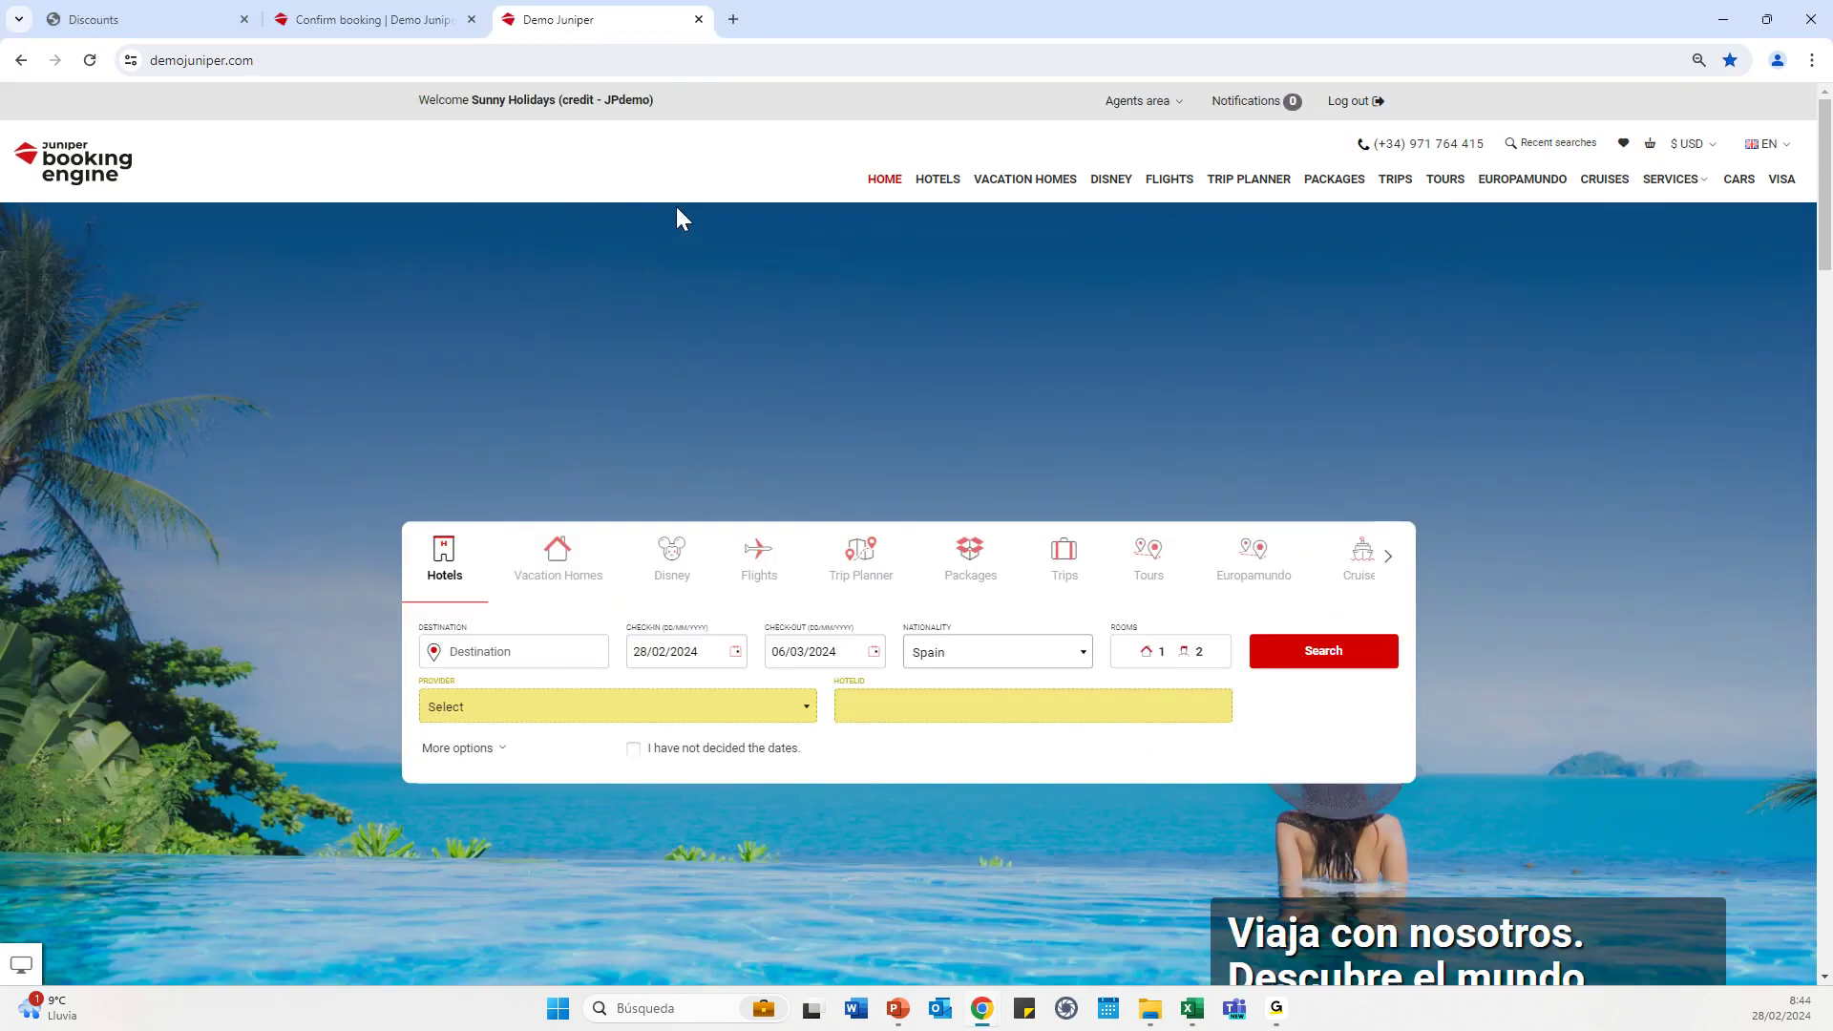
{"action": "left_click", "coordinate": [527, 653]}
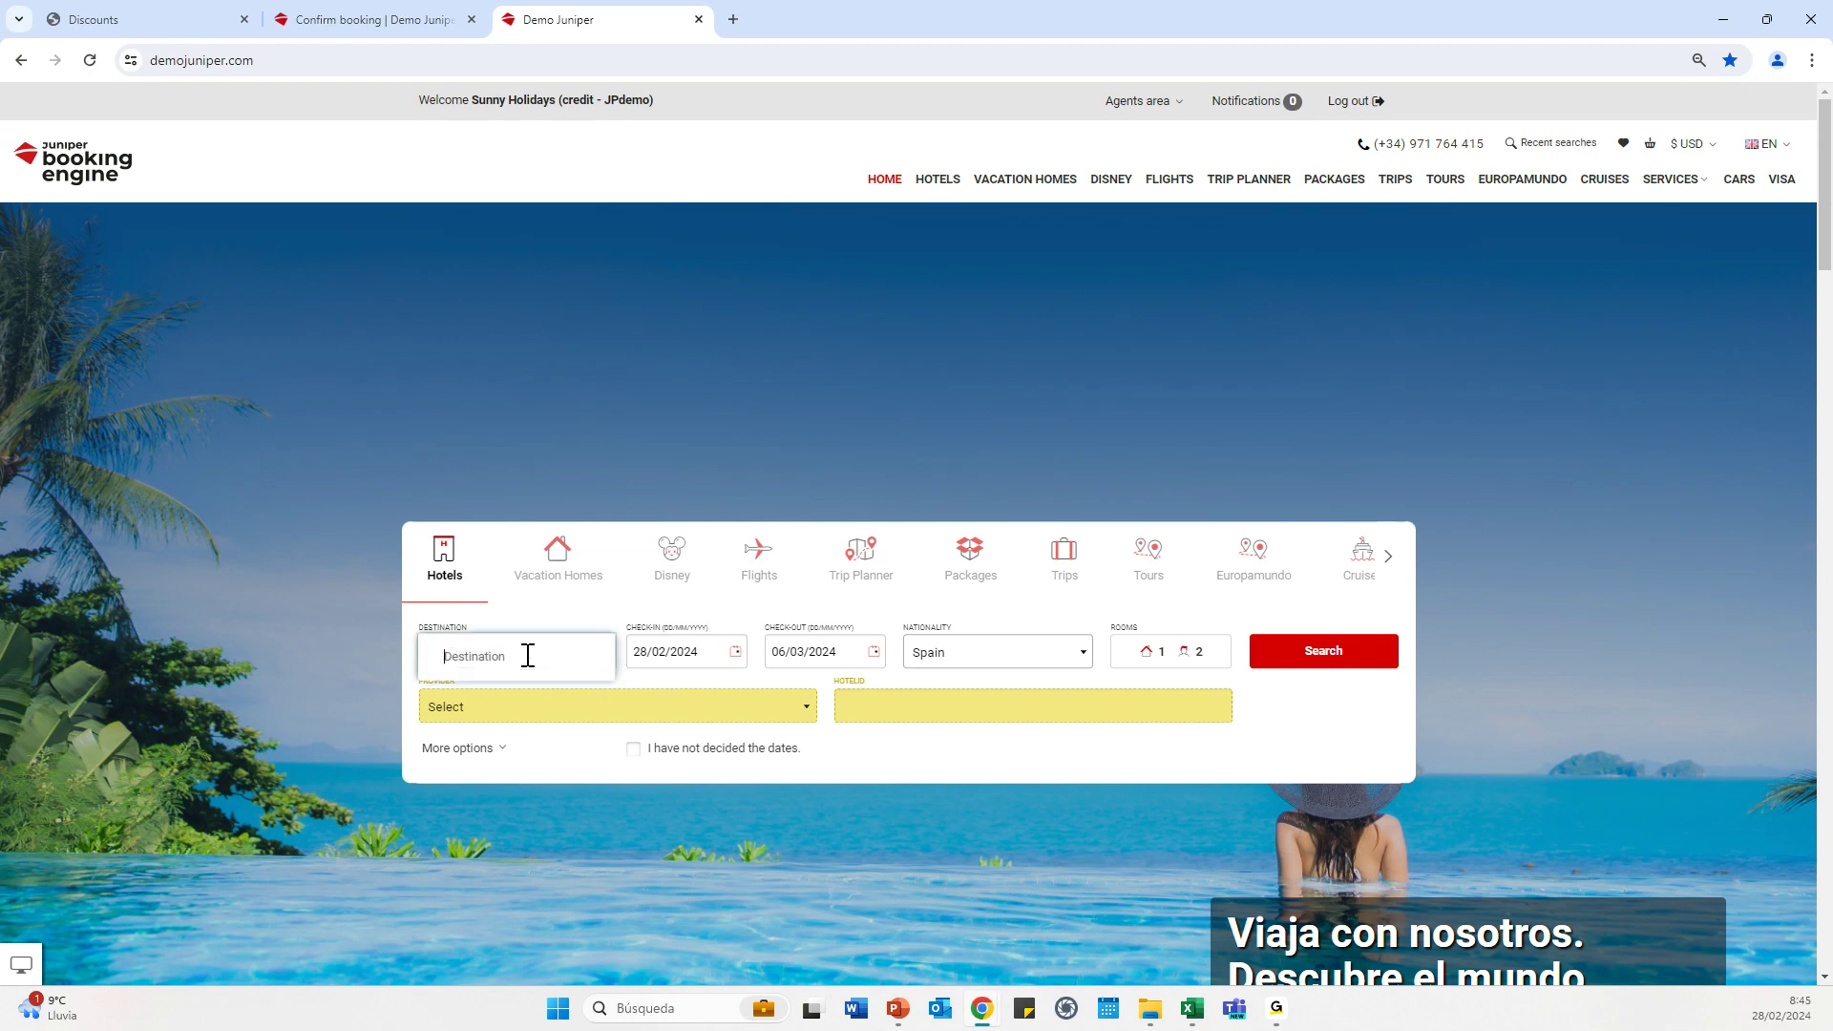
{"action": "type", "text": "PALMA"}
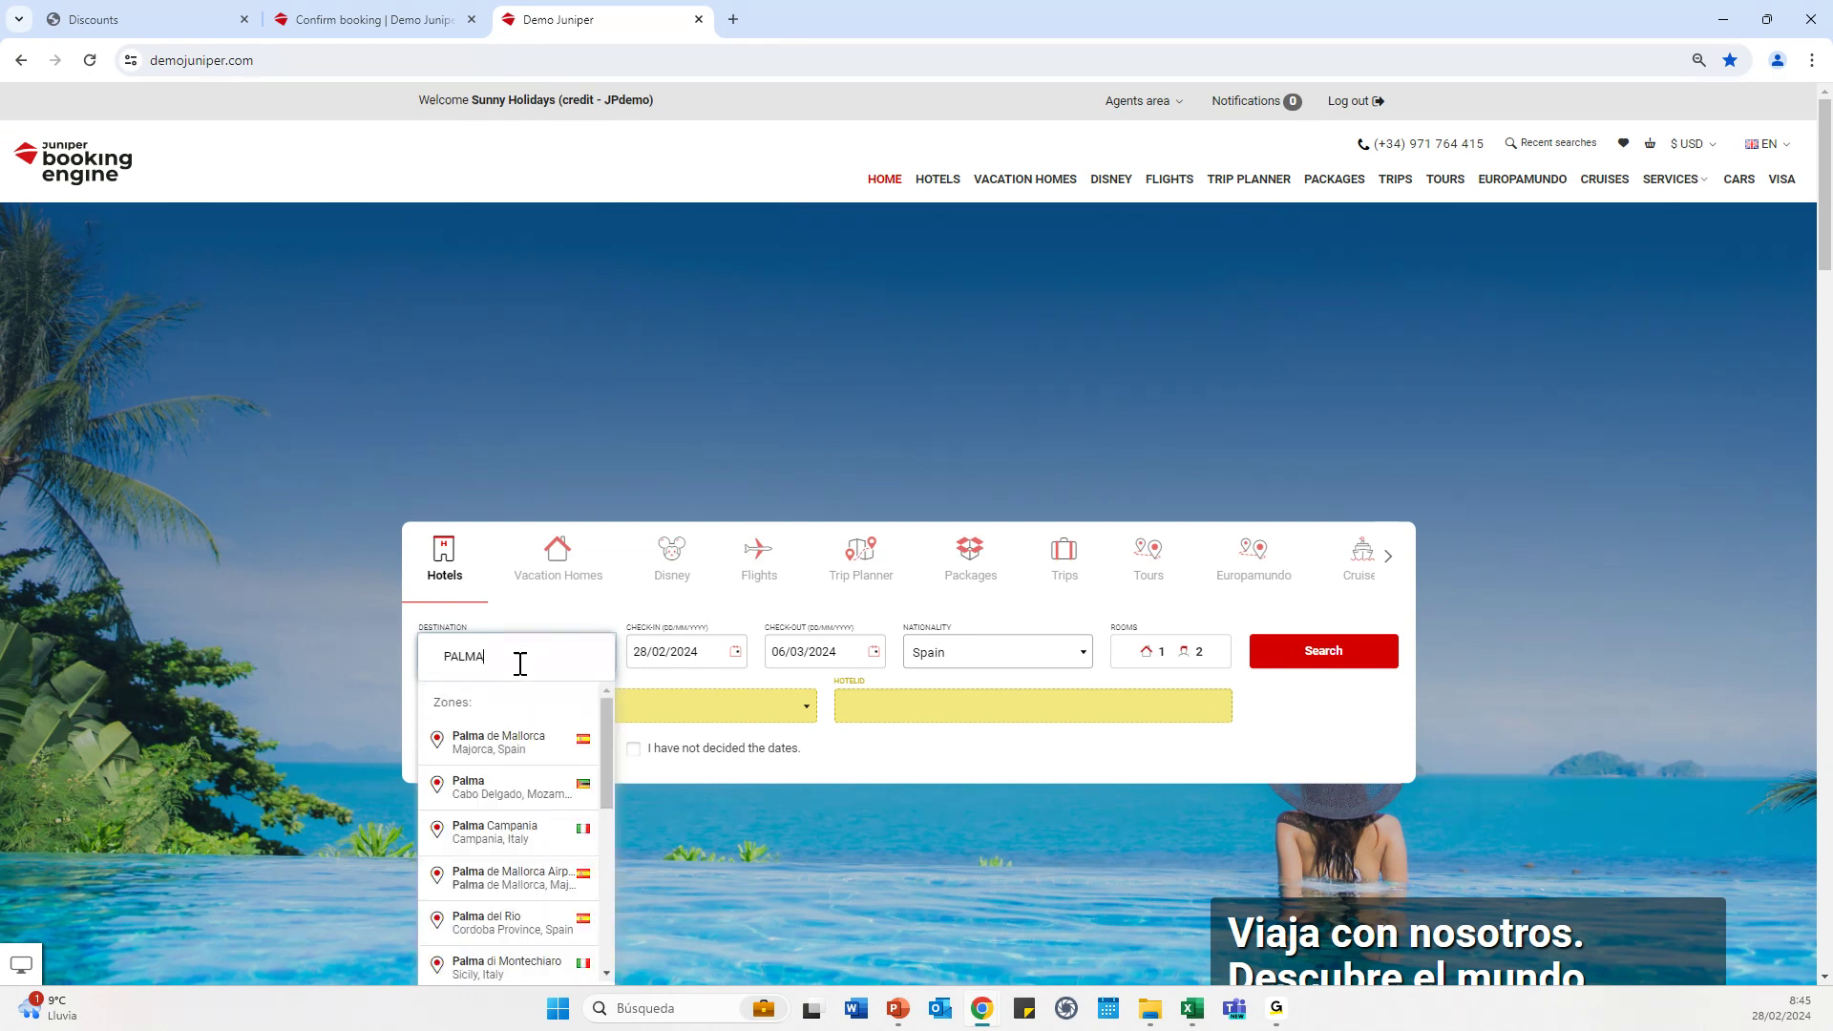
{"action": "left_click", "coordinate": [533, 743]}
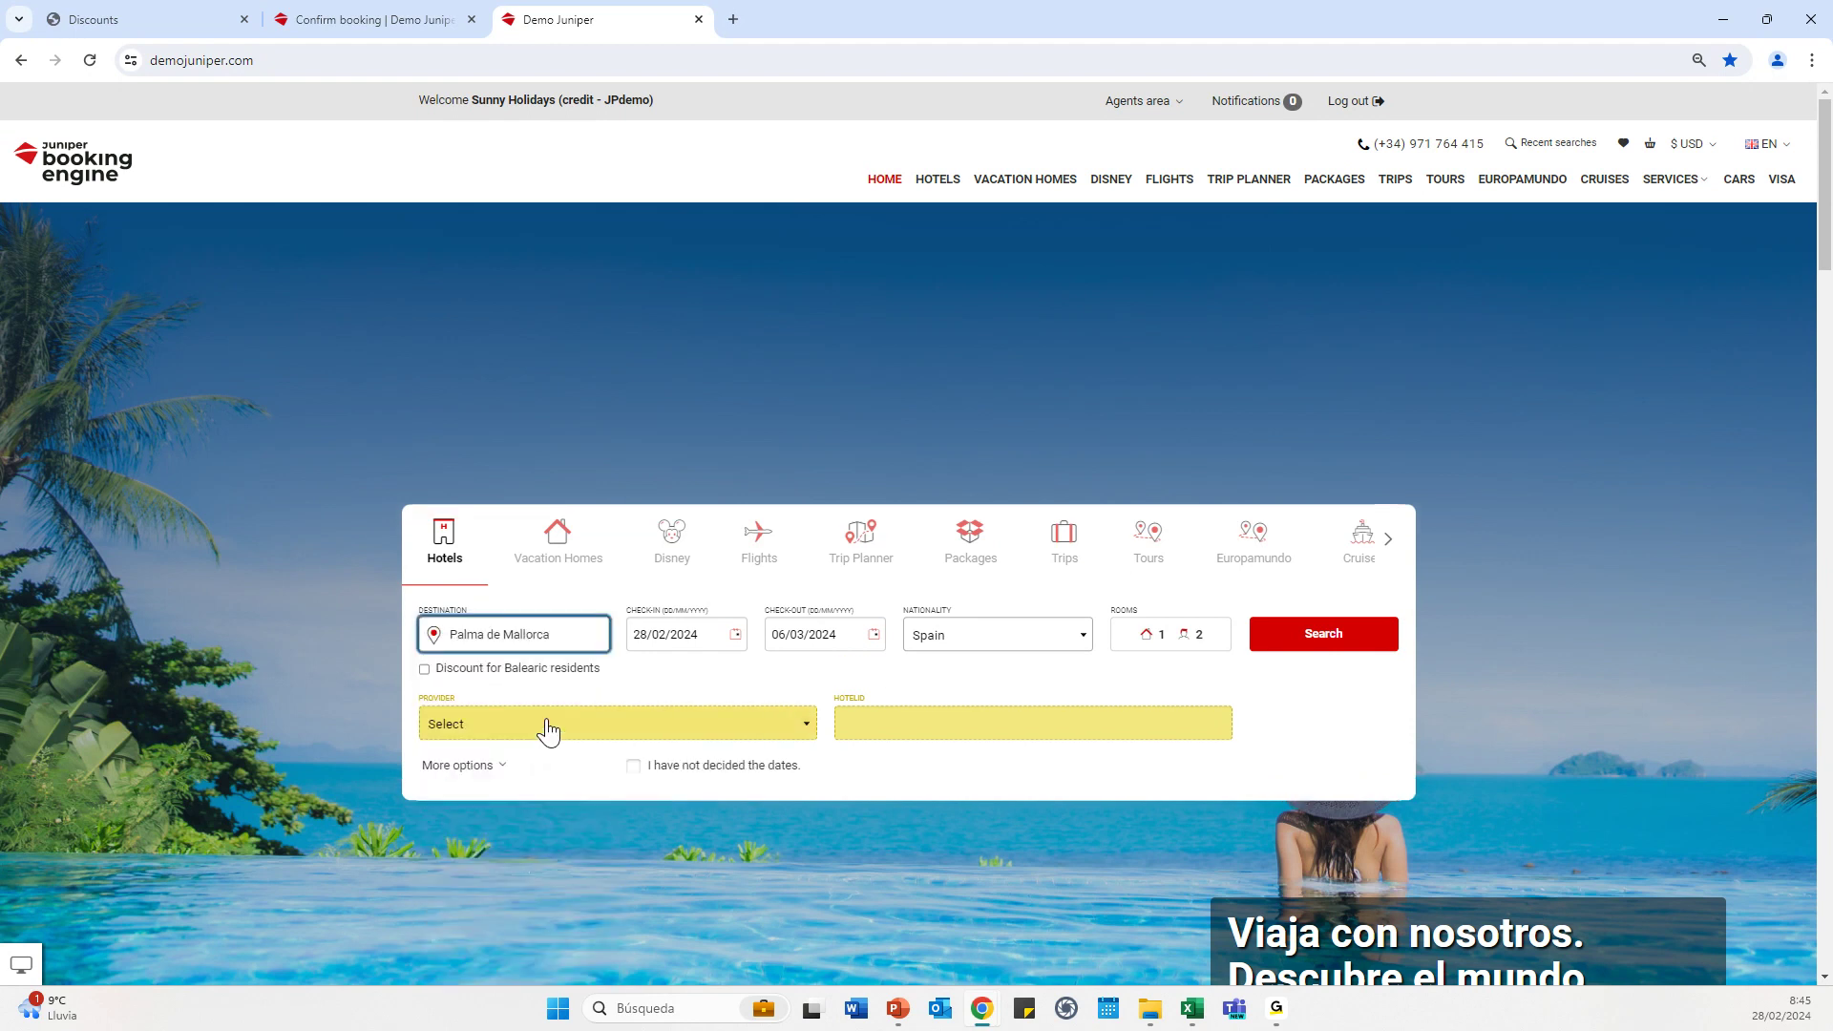
{"action": "left_click", "coordinate": [1293, 641]}
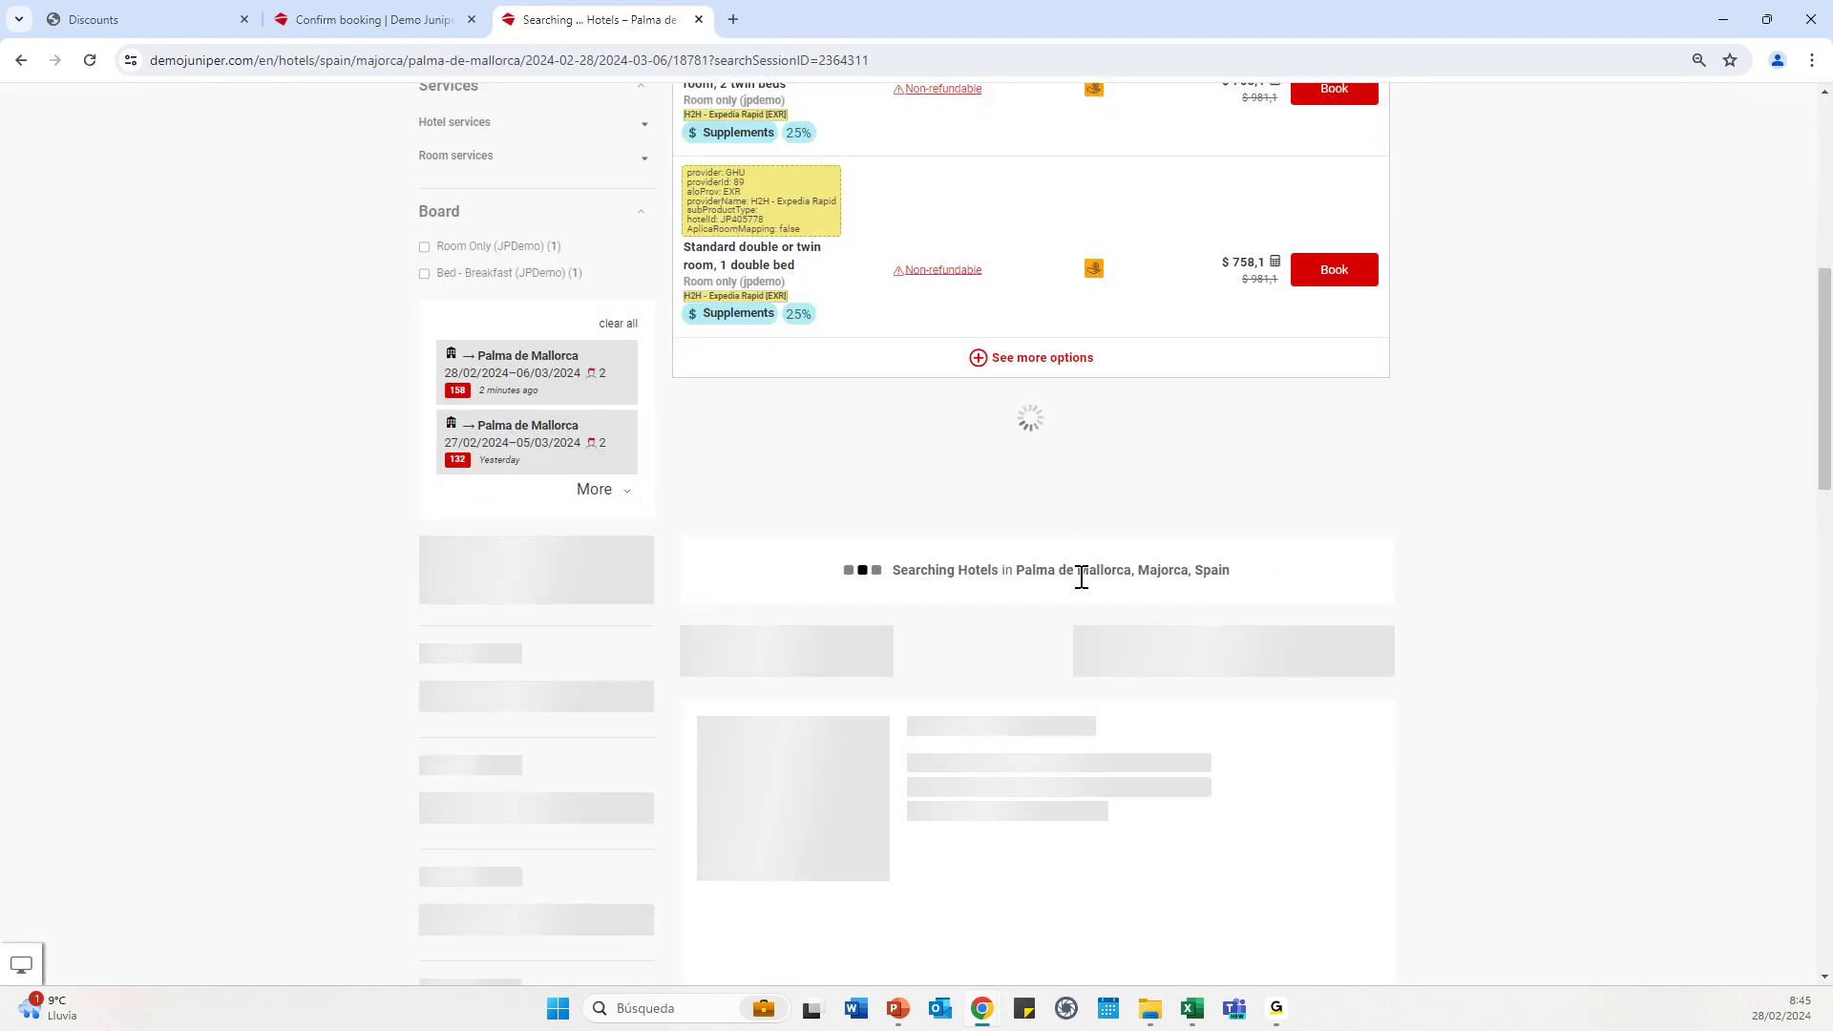
Examine the original and discounted room prices and discount labels in the hotel results, including the Balear and Hotel Bordoy Continental Palma
{"action": "scroll", "coordinate": [1085, 592], "scroll_direction": "down", "scroll_amount": 3}
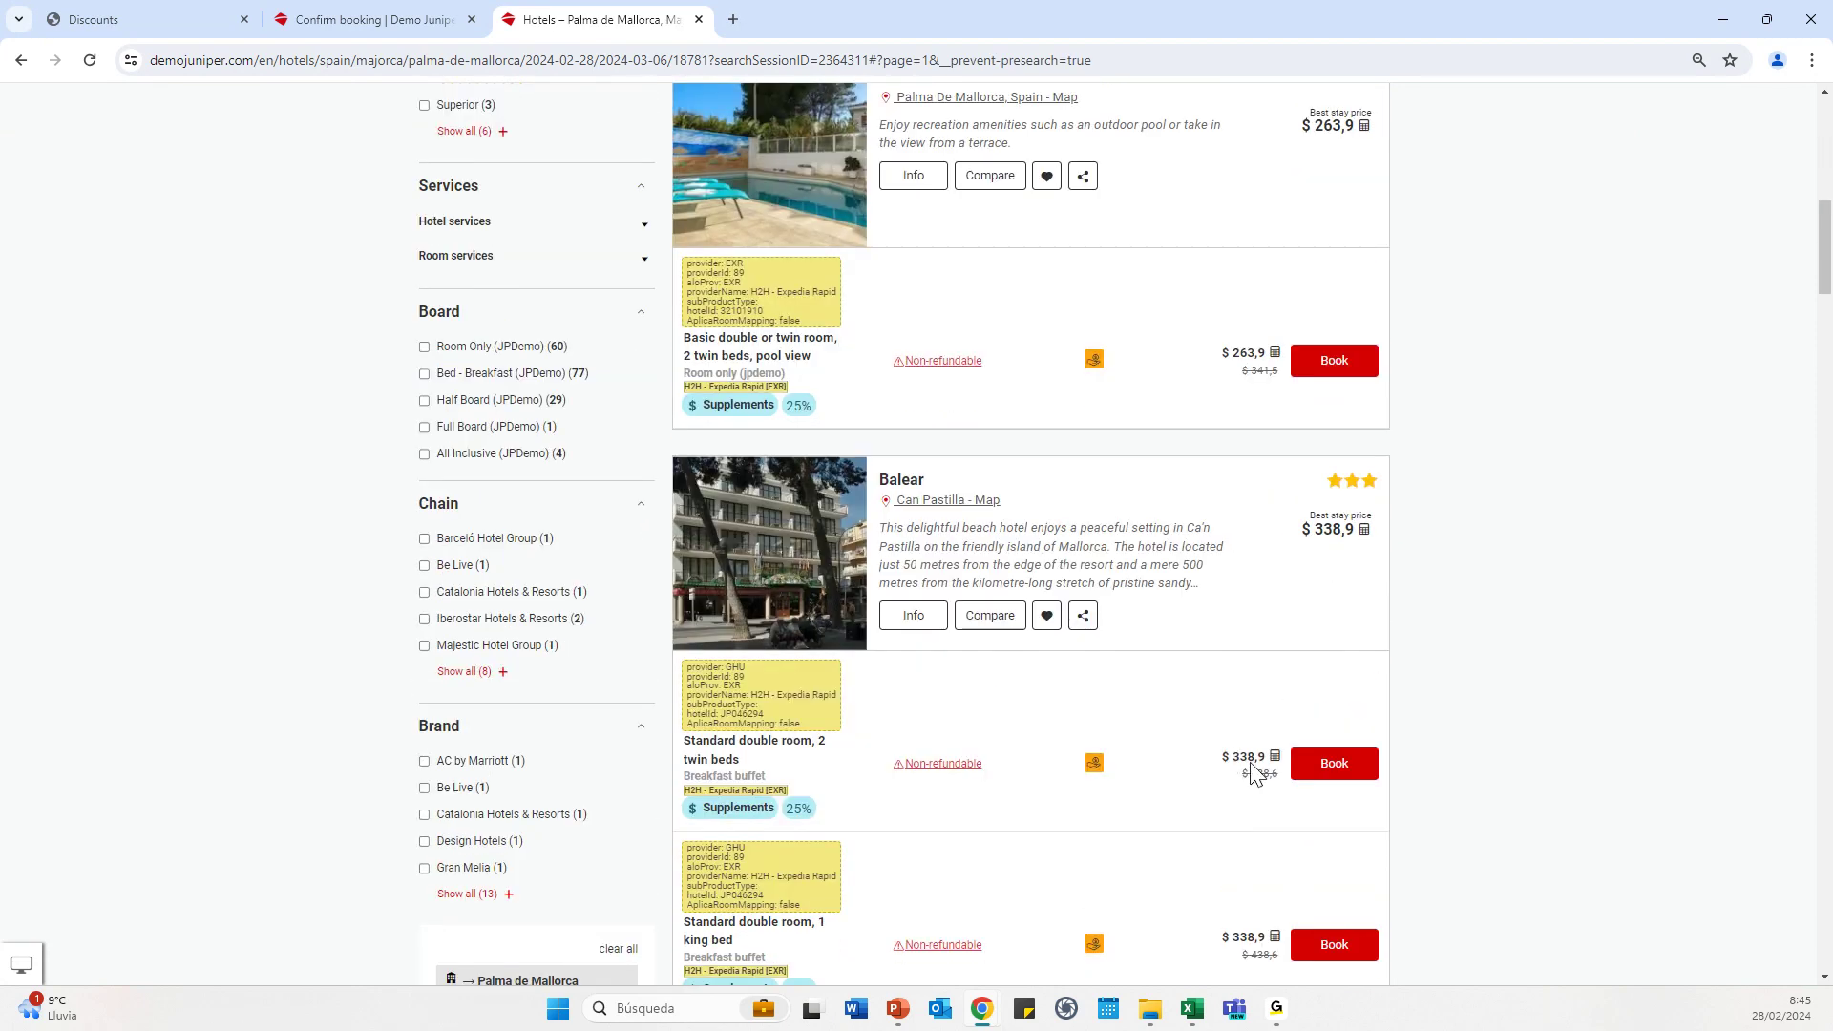
{"action": "left_click_drag", "start_coordinate": [1241, 774], "coordinate": [1279, 777]}
{"action": "left_click_drag", "start_coordinate": [1270, 756], "coordinate": [1222, 760]}
{"action": "scroll", "coordinate": [1206, 798], "scroll_direction": "down", "scroll_amount": 1}
{"action": "scroll", "coordinate": [1213, 792], "scroll_direction": "up", "scroll_amount": 10}
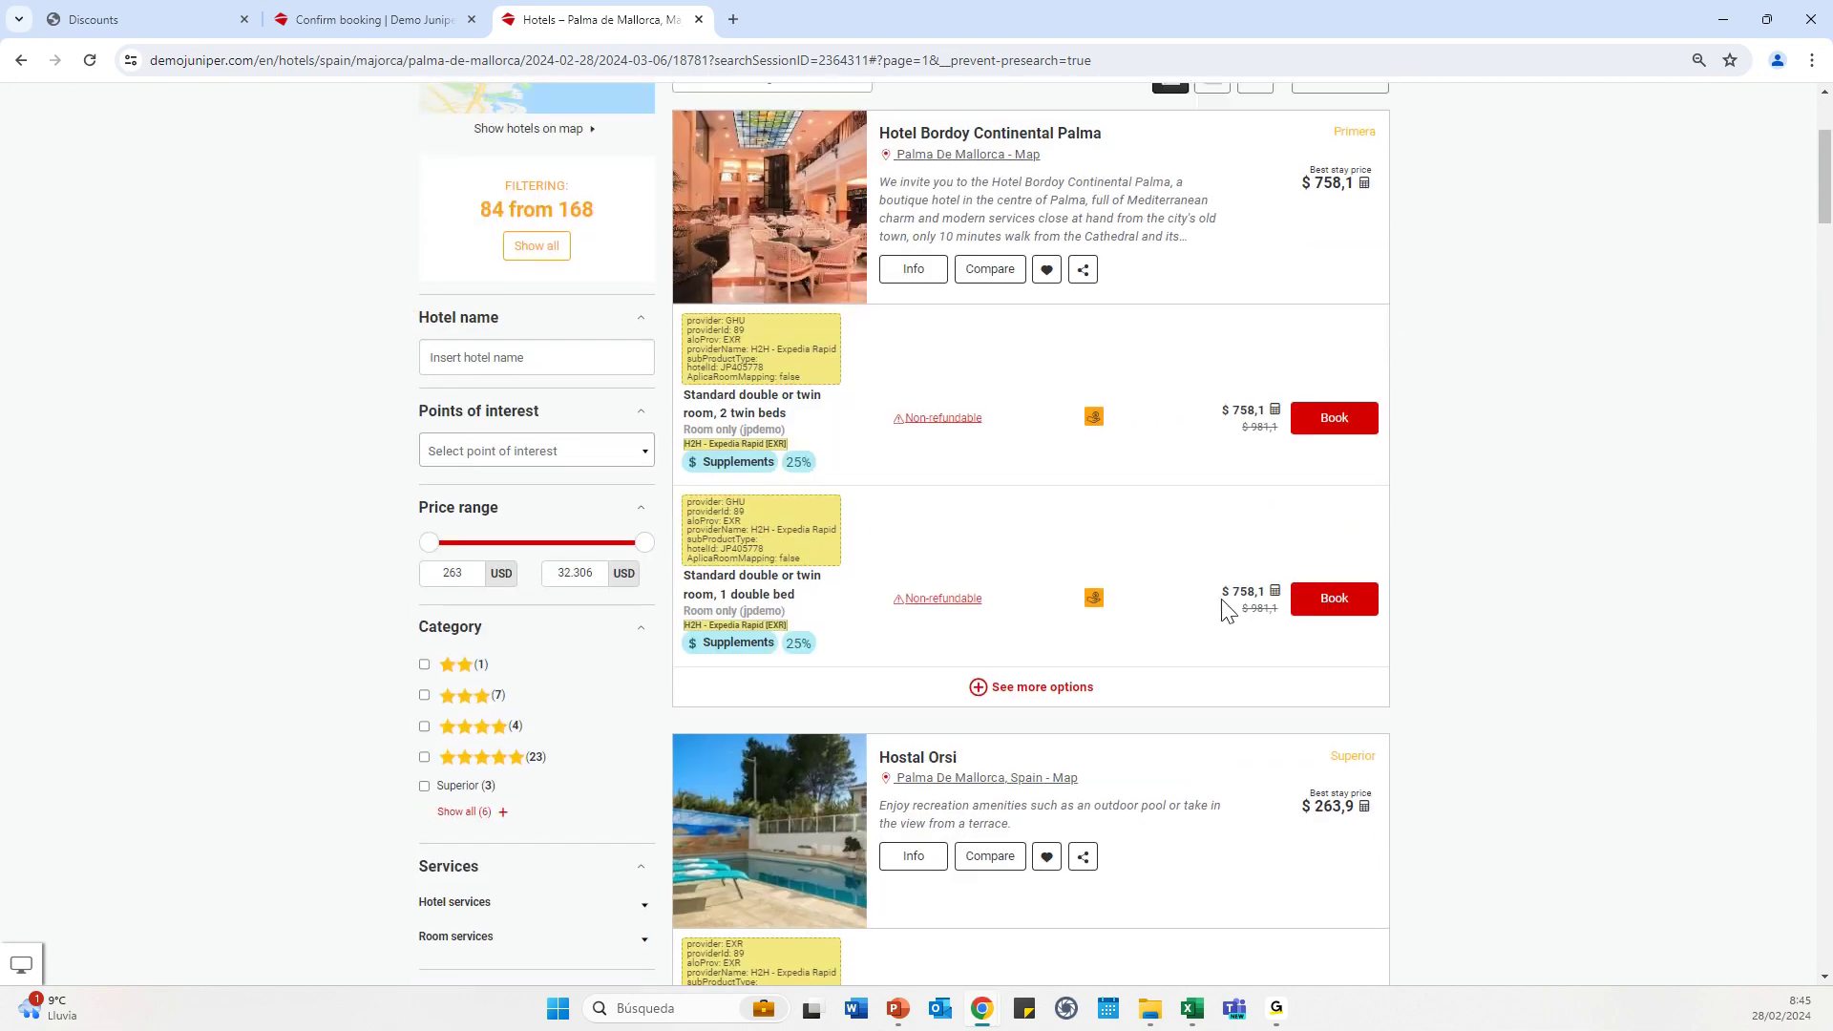
{"action": "scroll", "coordinate": [1230, 643], "scroll_direction": "down", "scroll_amount": 2}
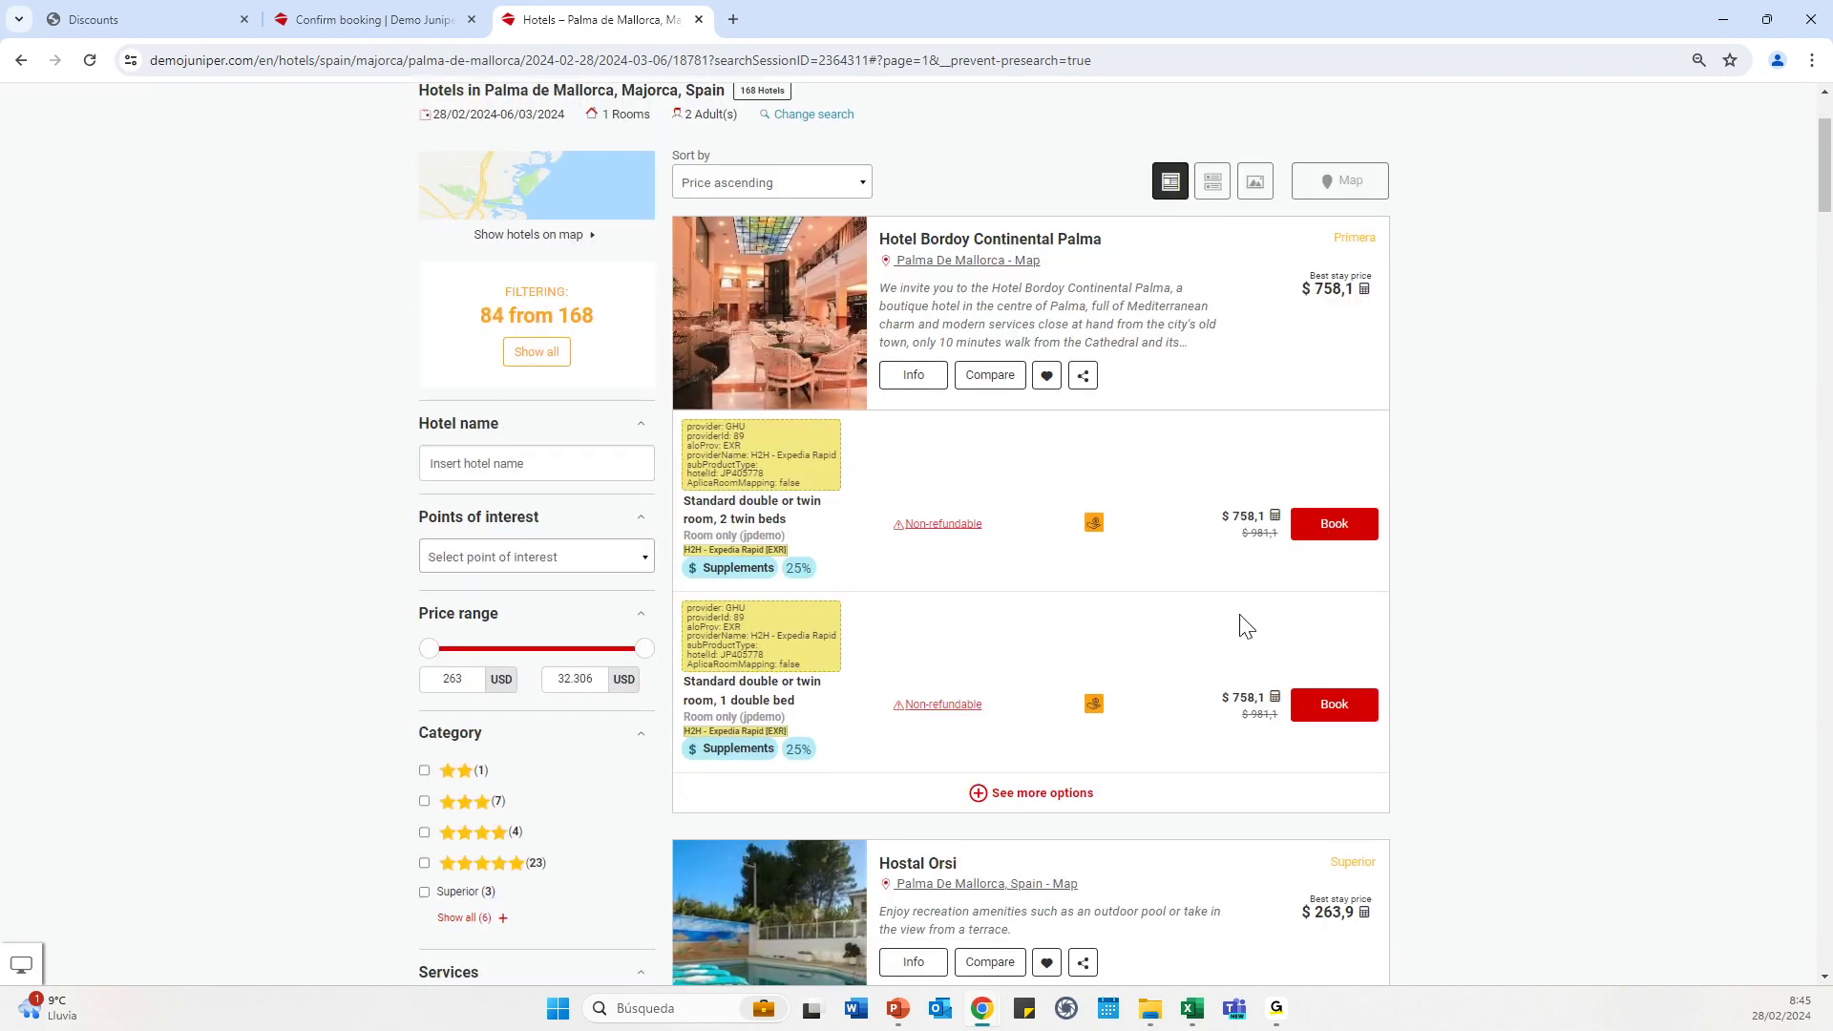
{"action": "scroll", "coordinate": [1210, 558], "scroll_direction": "down", "scroll_amount": 2}
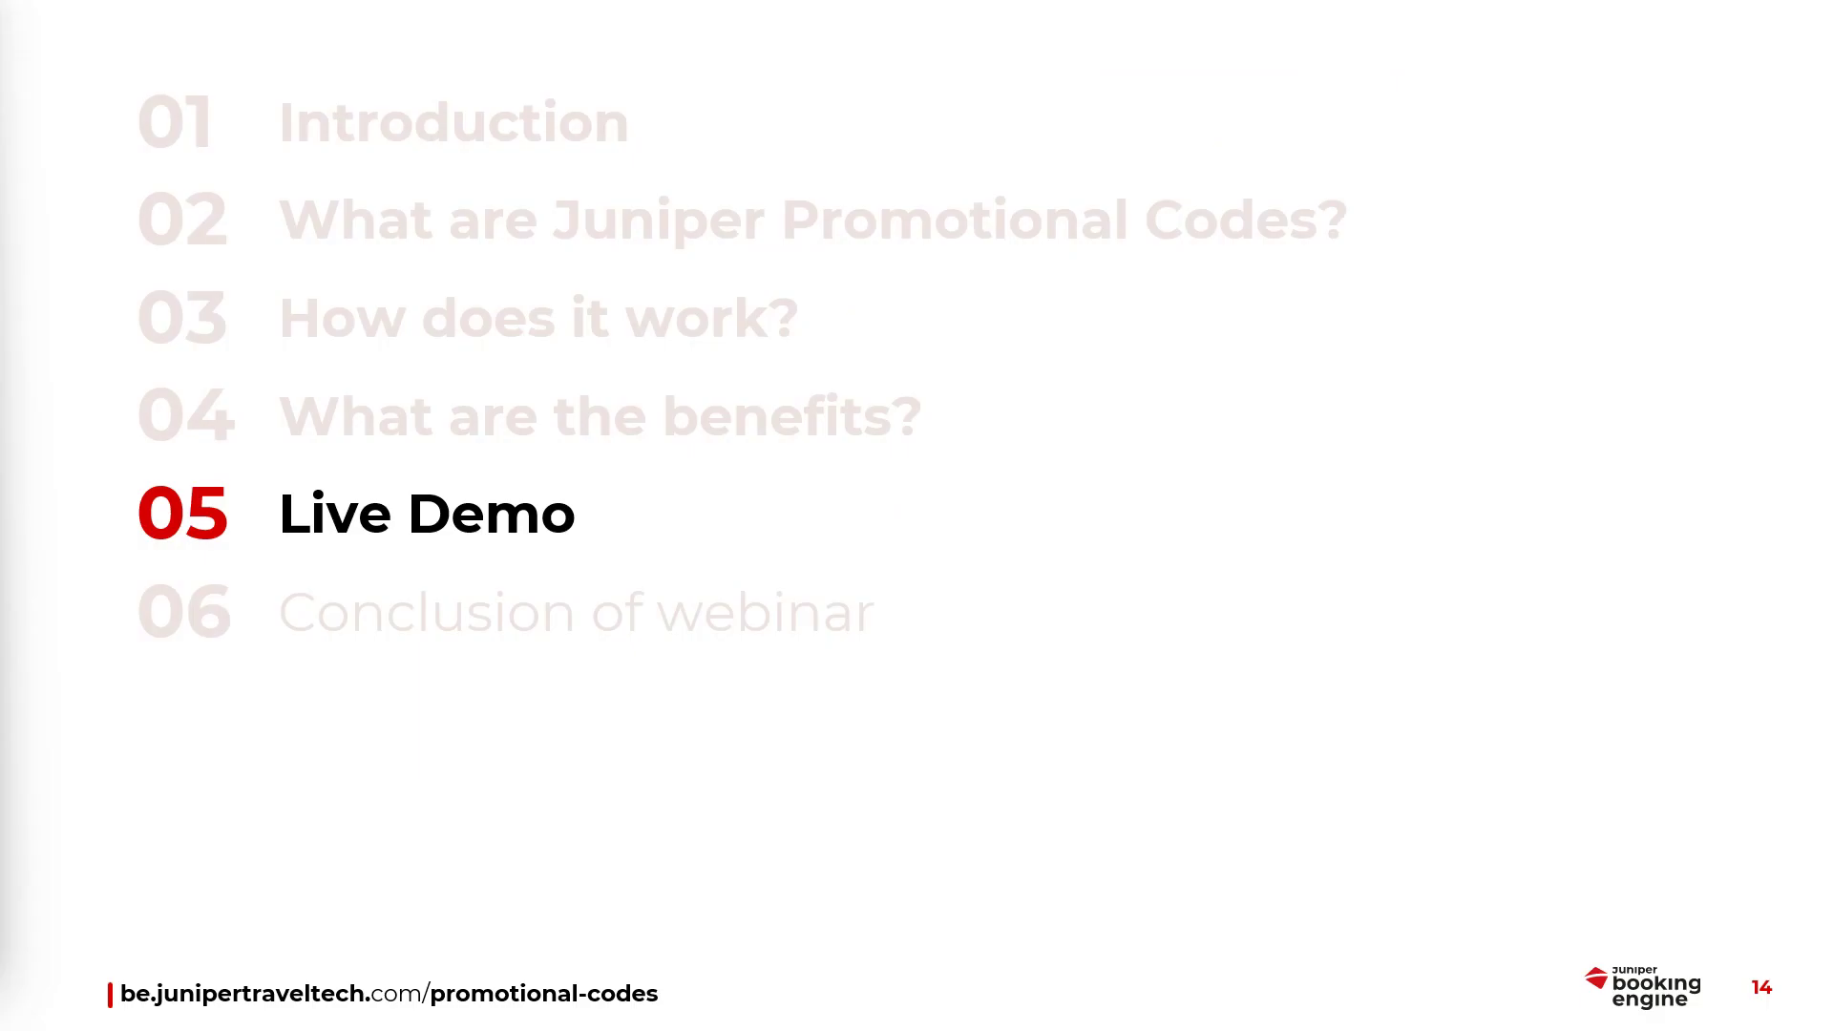
{"action": "key", "text": "Right"}
{"action": "key", "text": "Right"}
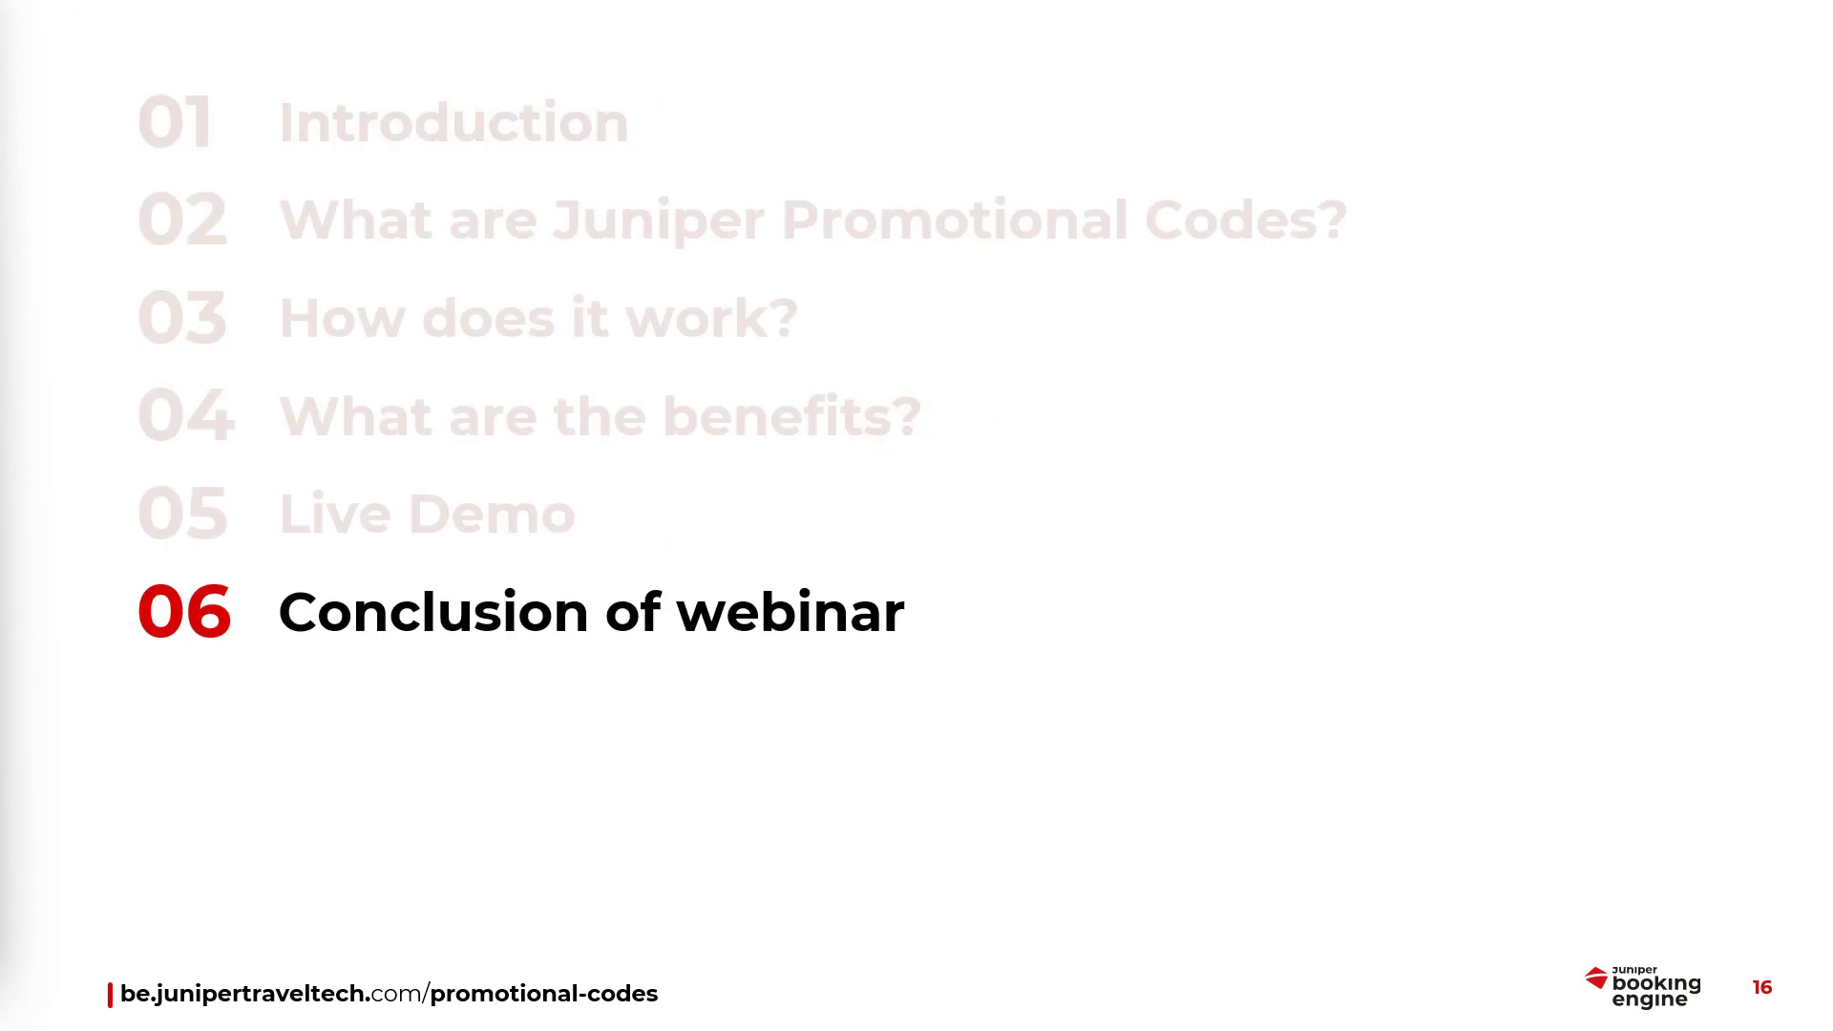
{"action": "key", "text": "Right"}
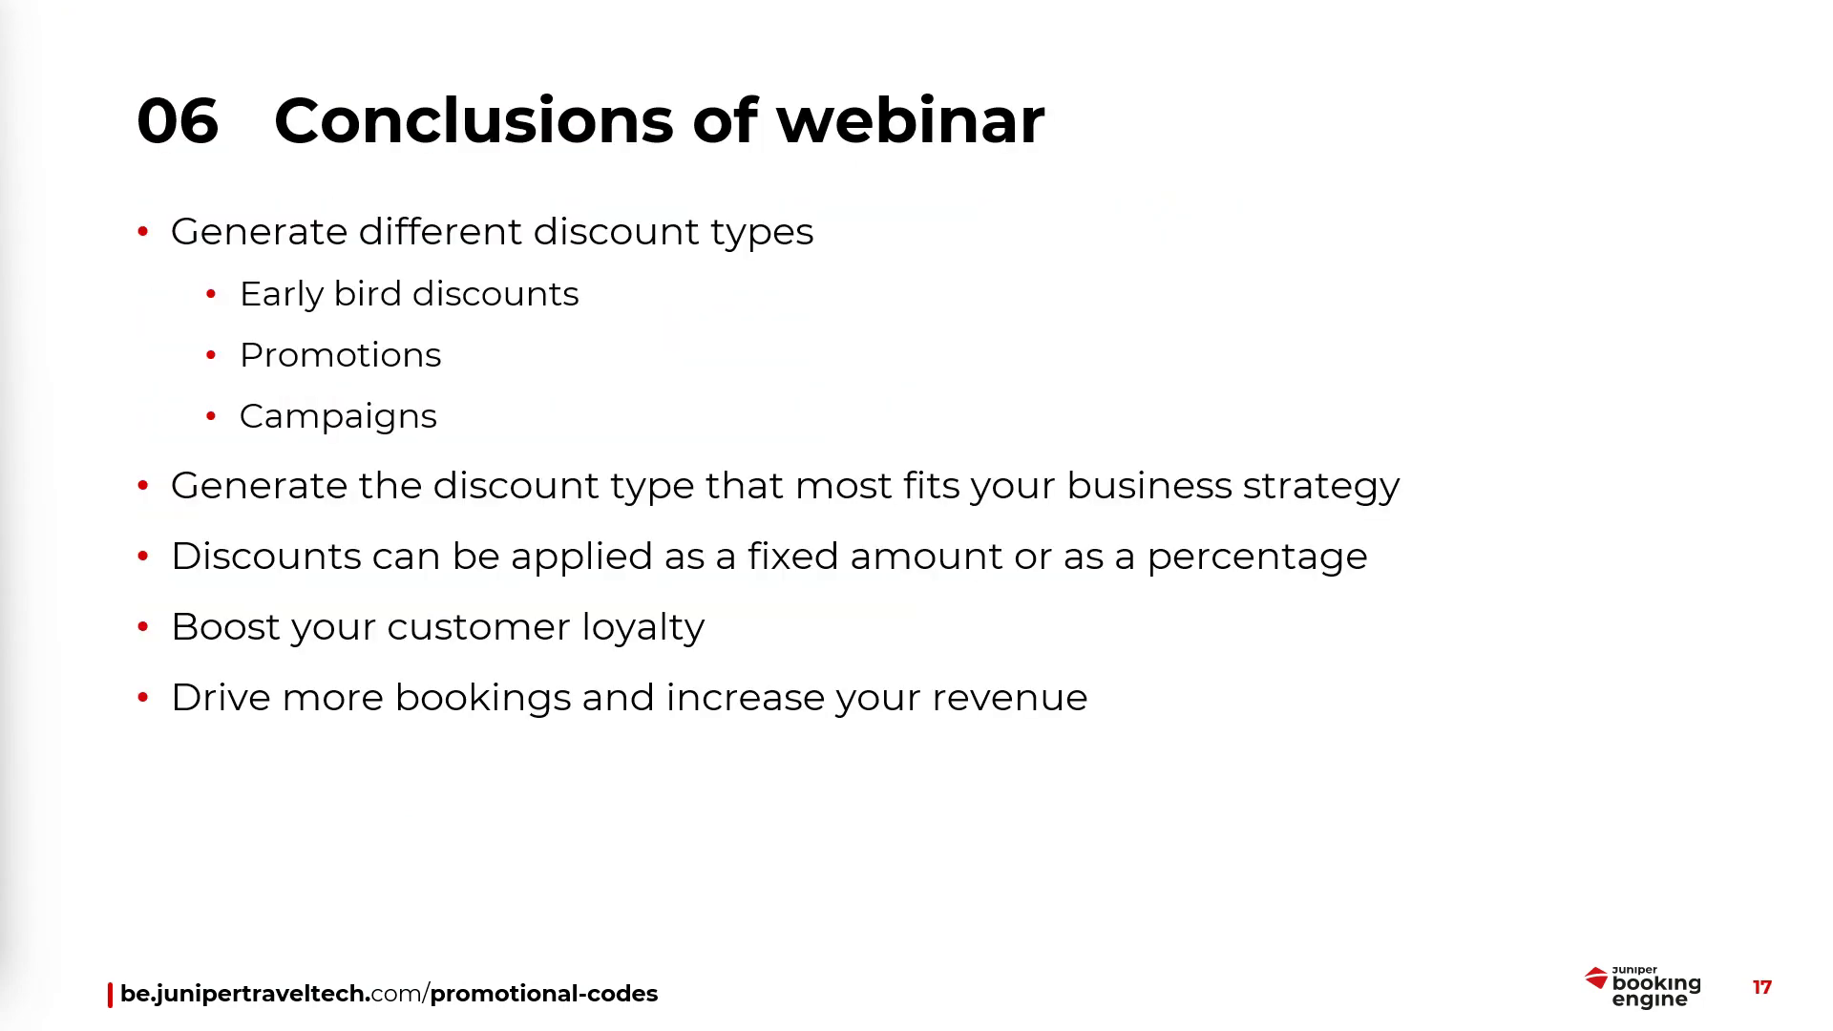